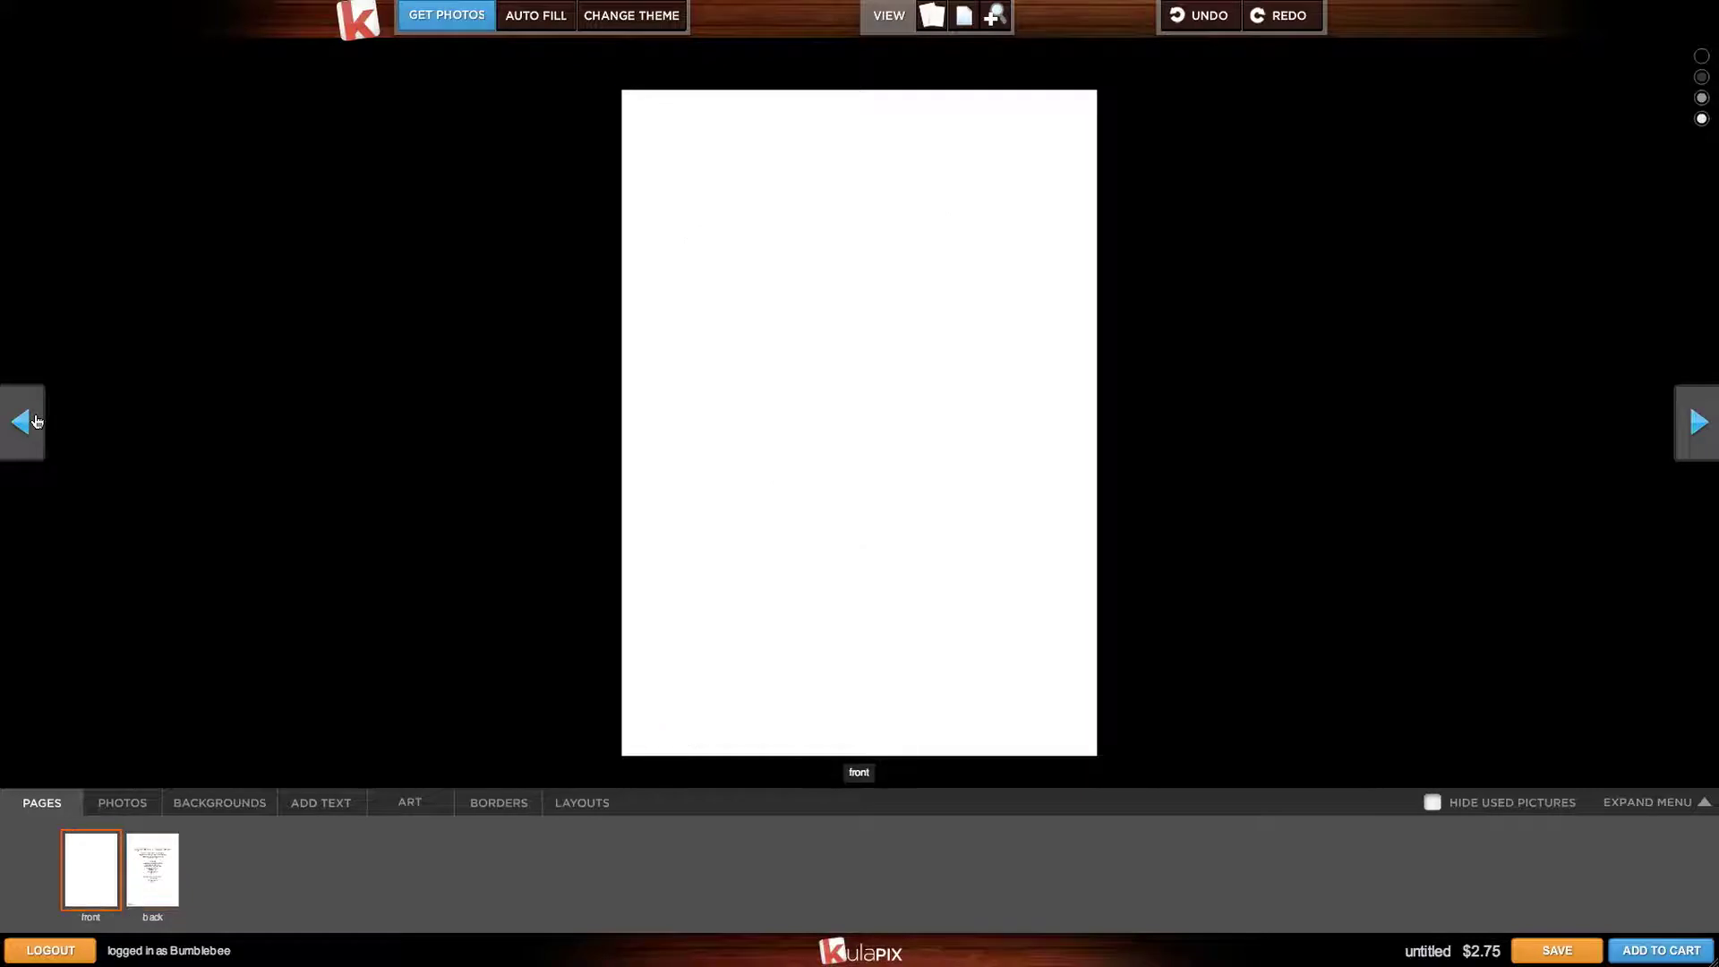
Apply the plain cream parchment background with softly shaded edges to the card's blank front page
{"action": "left_click", "coordinate": [265, 800]}
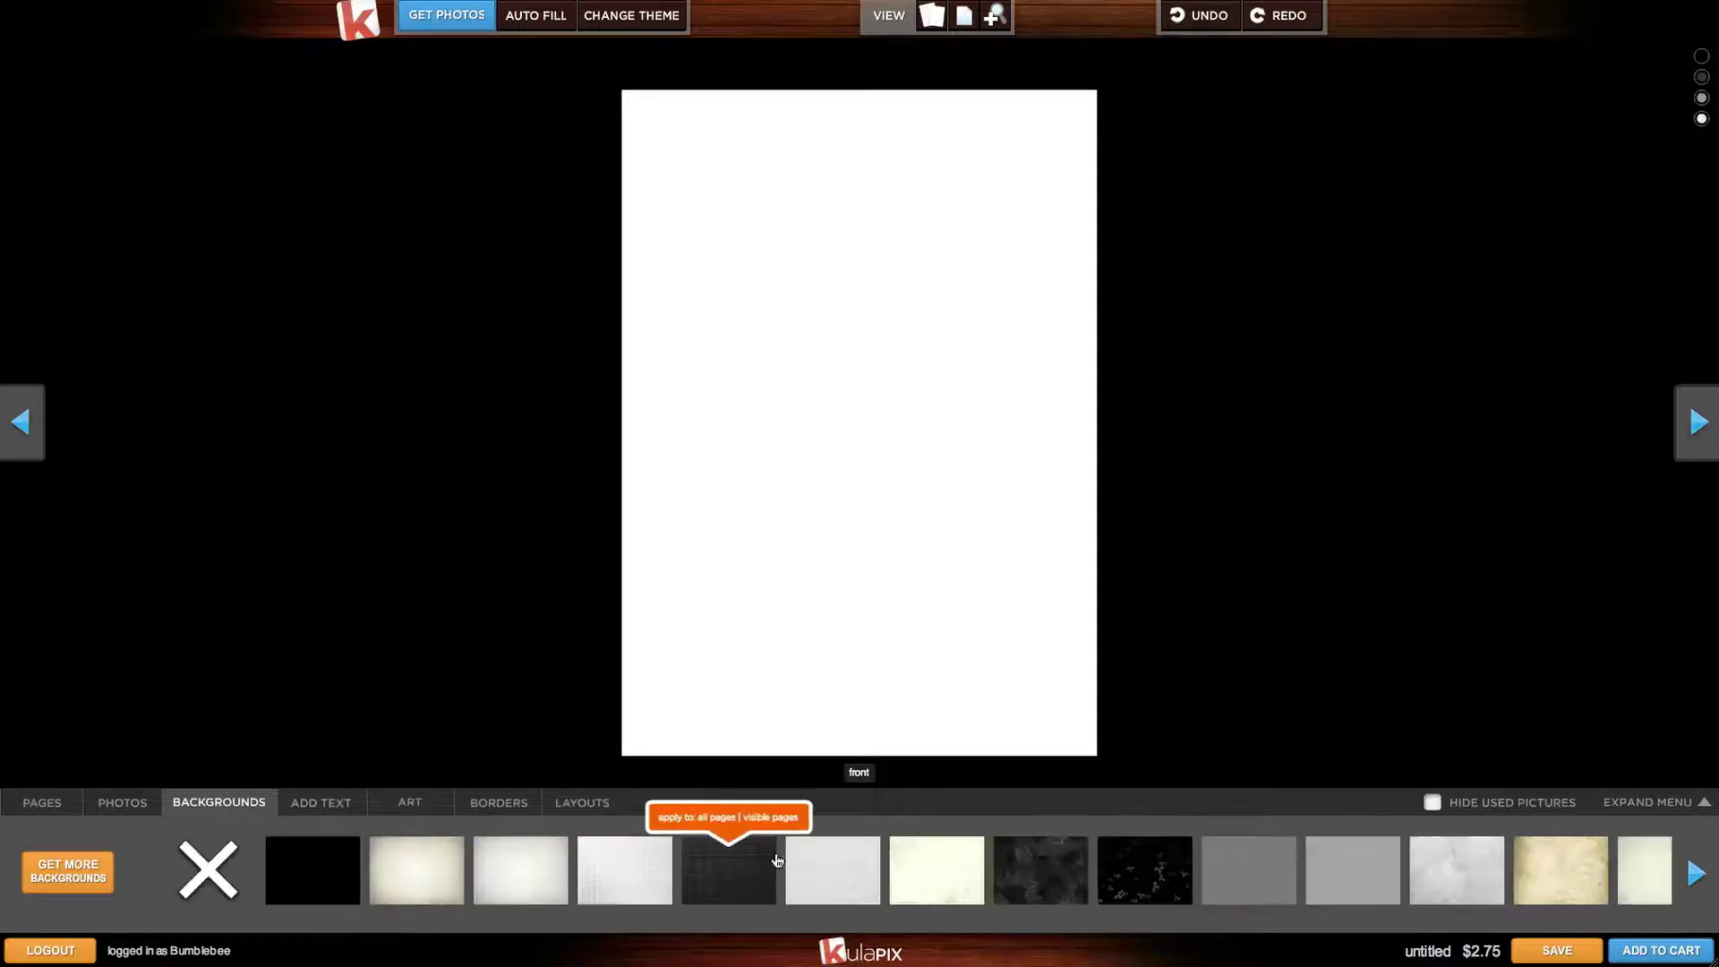
{"action": "left_click", "coordinate": [1695, 875]}
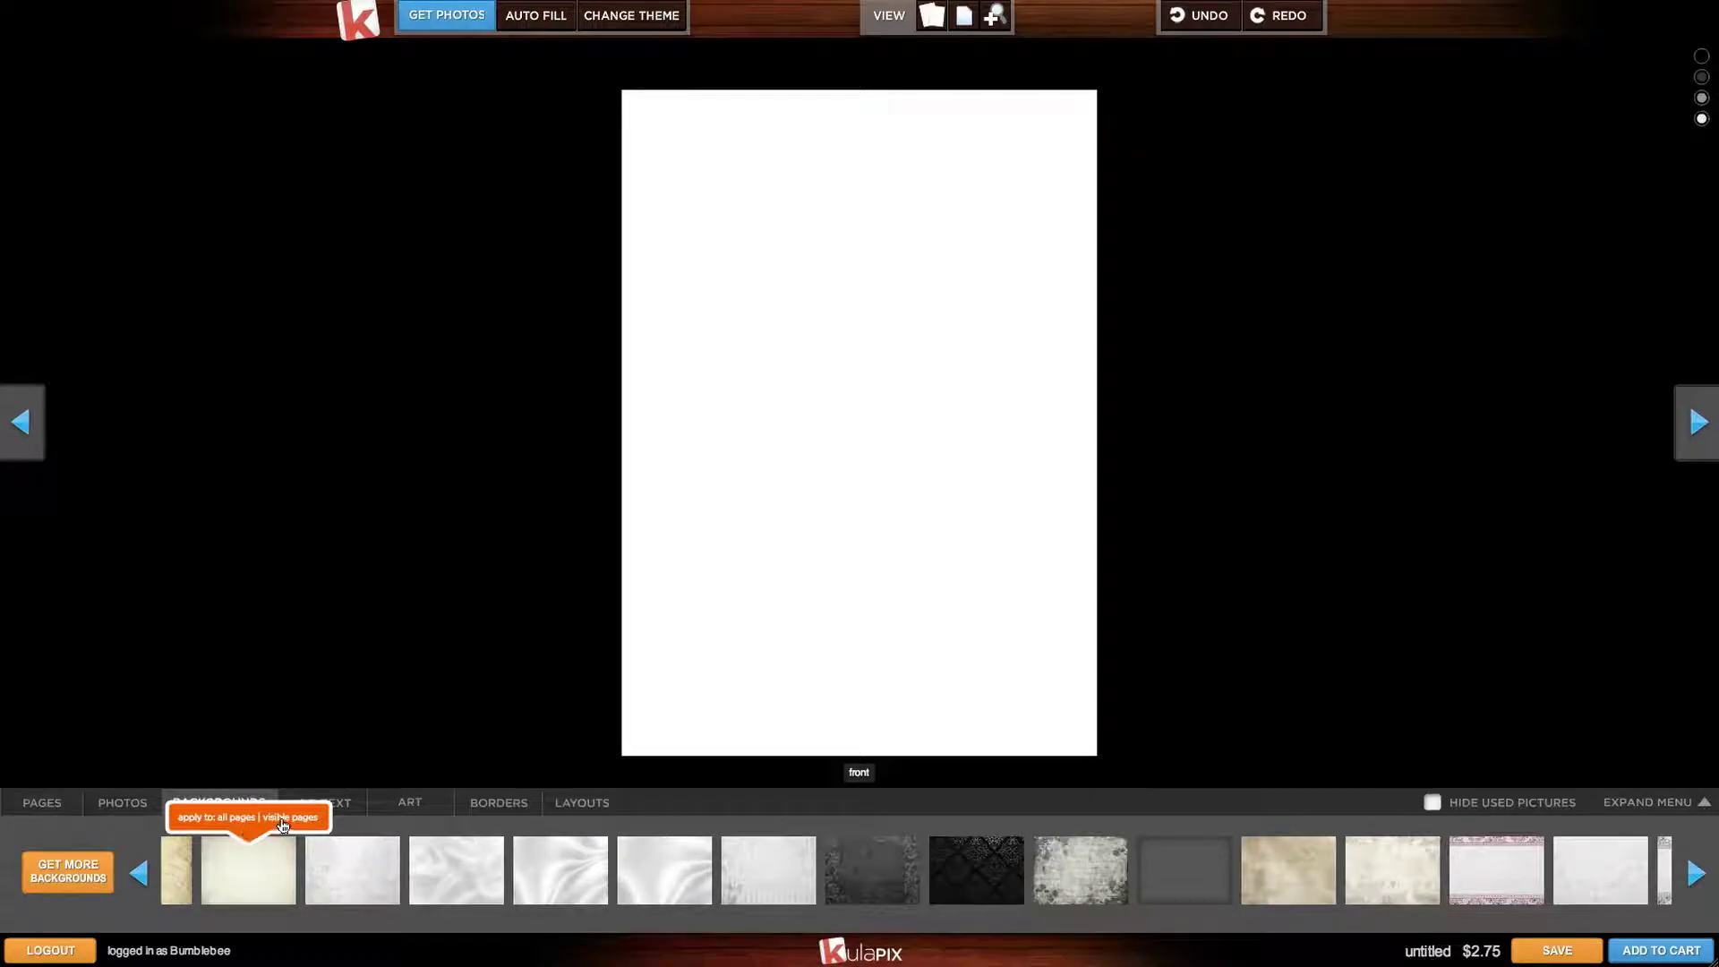
{"action": "left_click", "coordinate": [253, 868]}
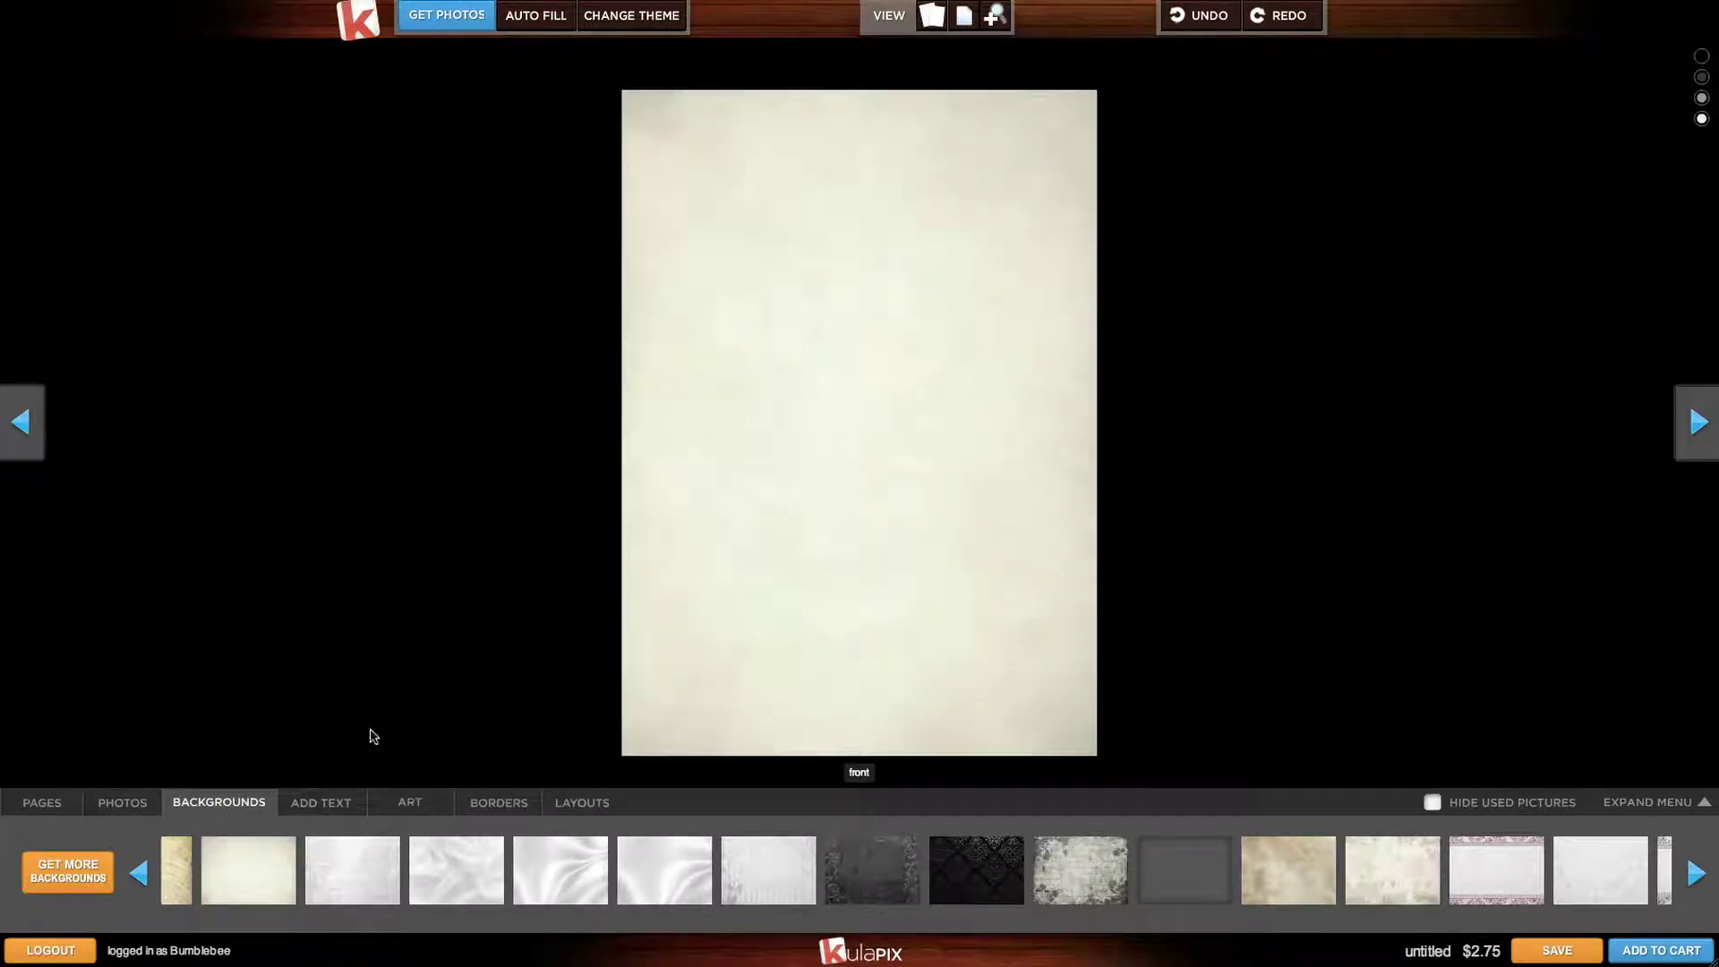
Add a text box to the upper half of the front page and replace its placeholder with "A & D"
{"action": "left_click", "coordinate": [342, 800]}
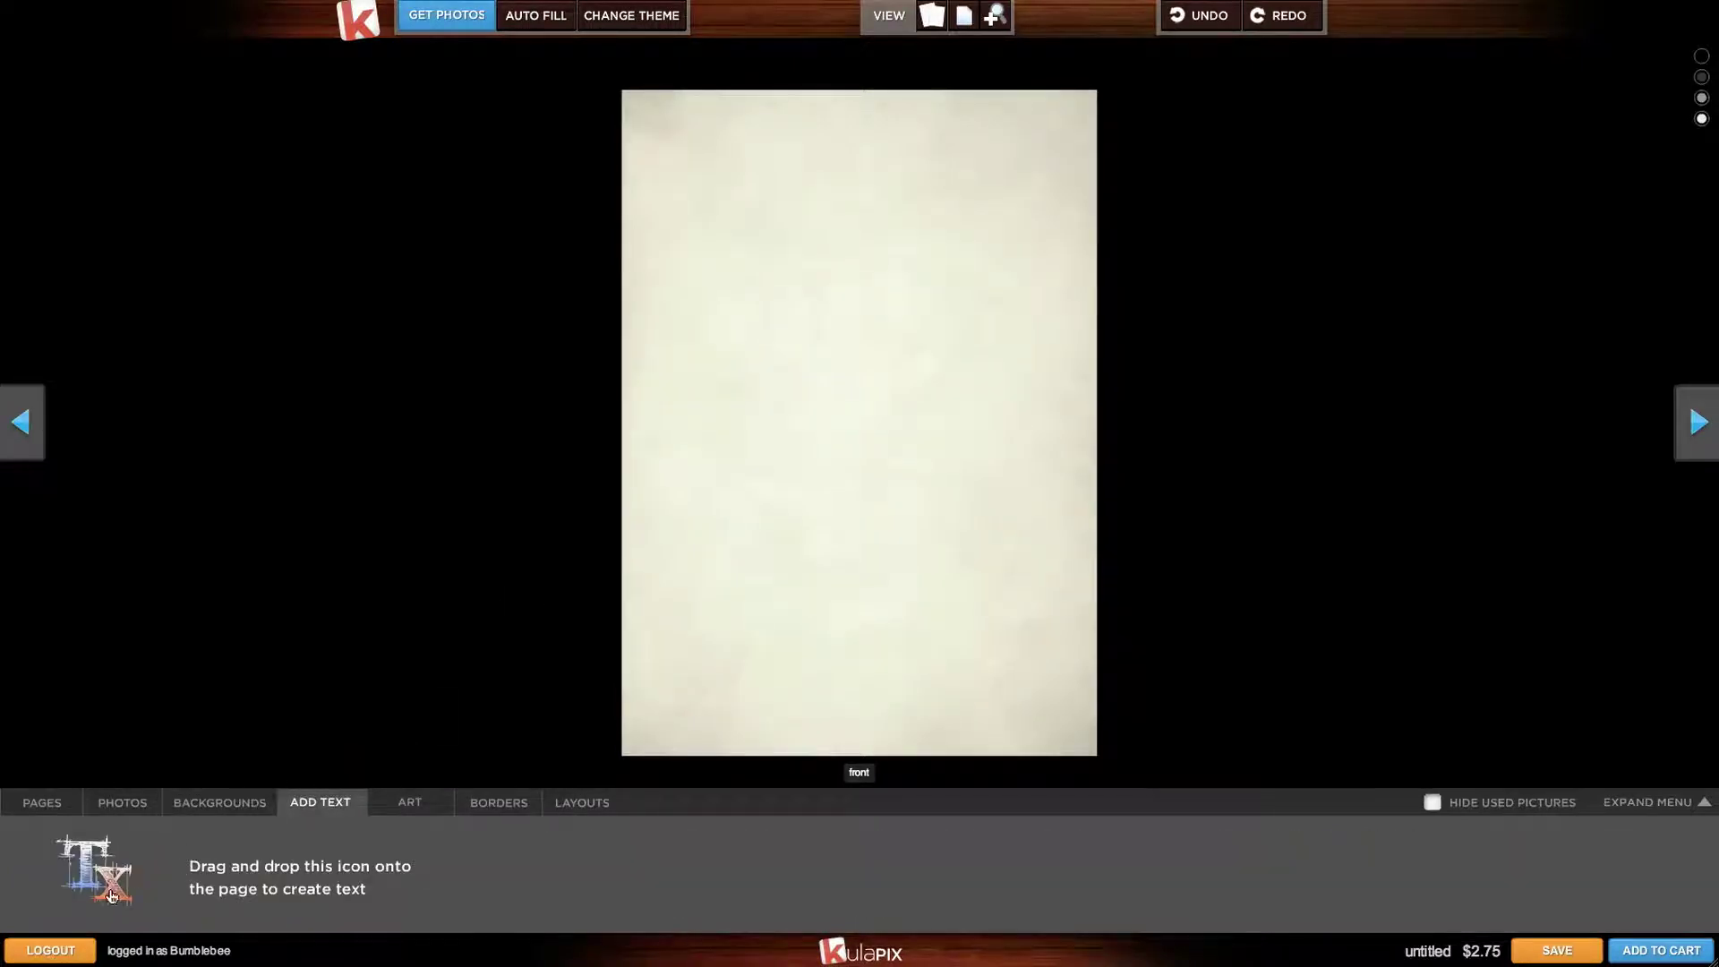
{"action": "left_click_drag", "start_coordinate": [85, 882], "coordinate": [1056, 255]}
{"action": "left_click_drag", "start_coordinate": [780, 258], "coordinate": [660, 265]}
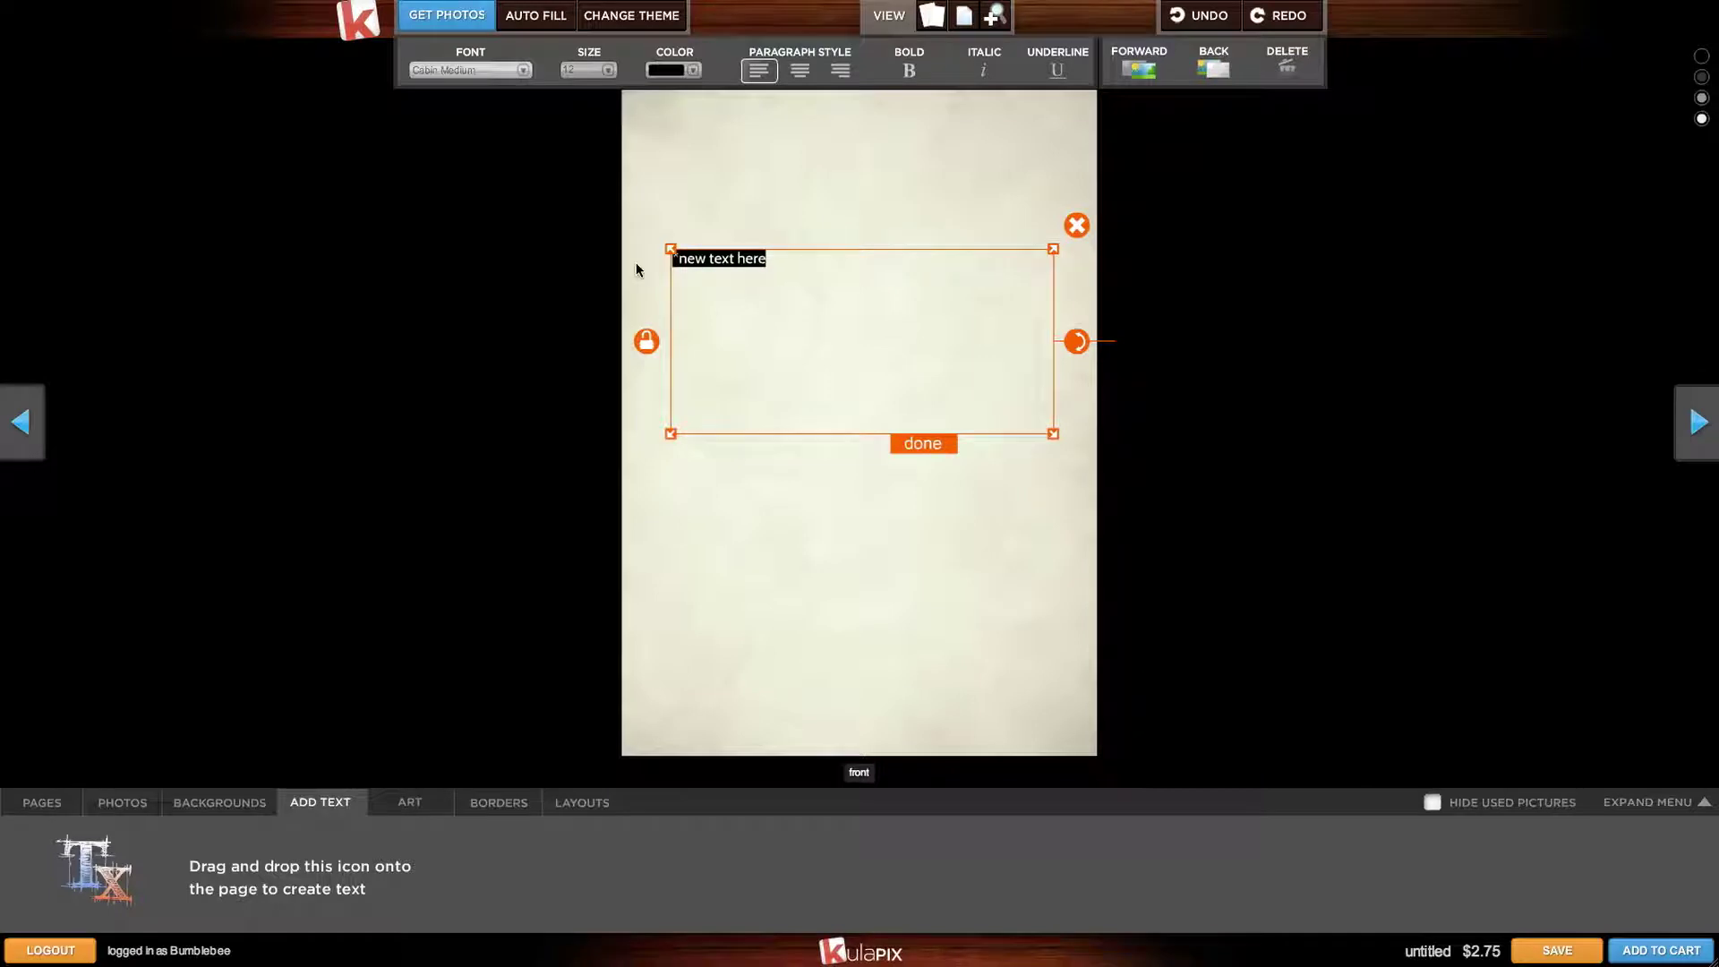
{"action": "type", "text": "A & D"}
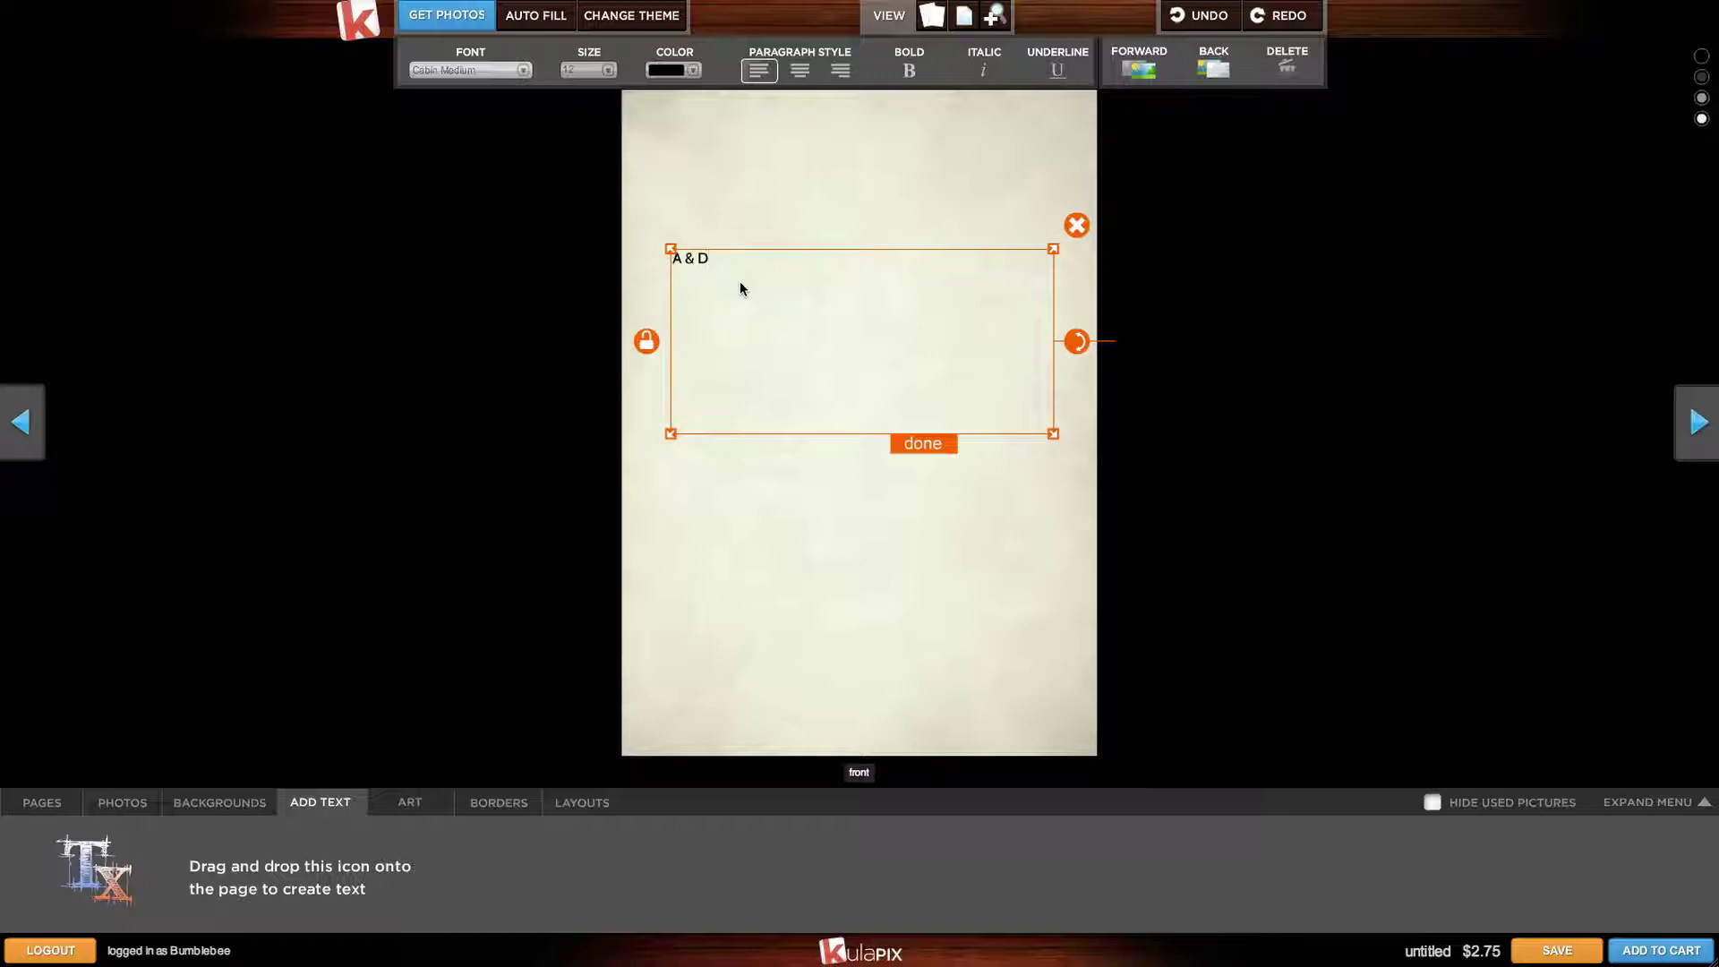
Set the "A & D" text to the Miss Fajardose Regular font at size 72
{"action": "left_click", "coordinate": [507, 79]}
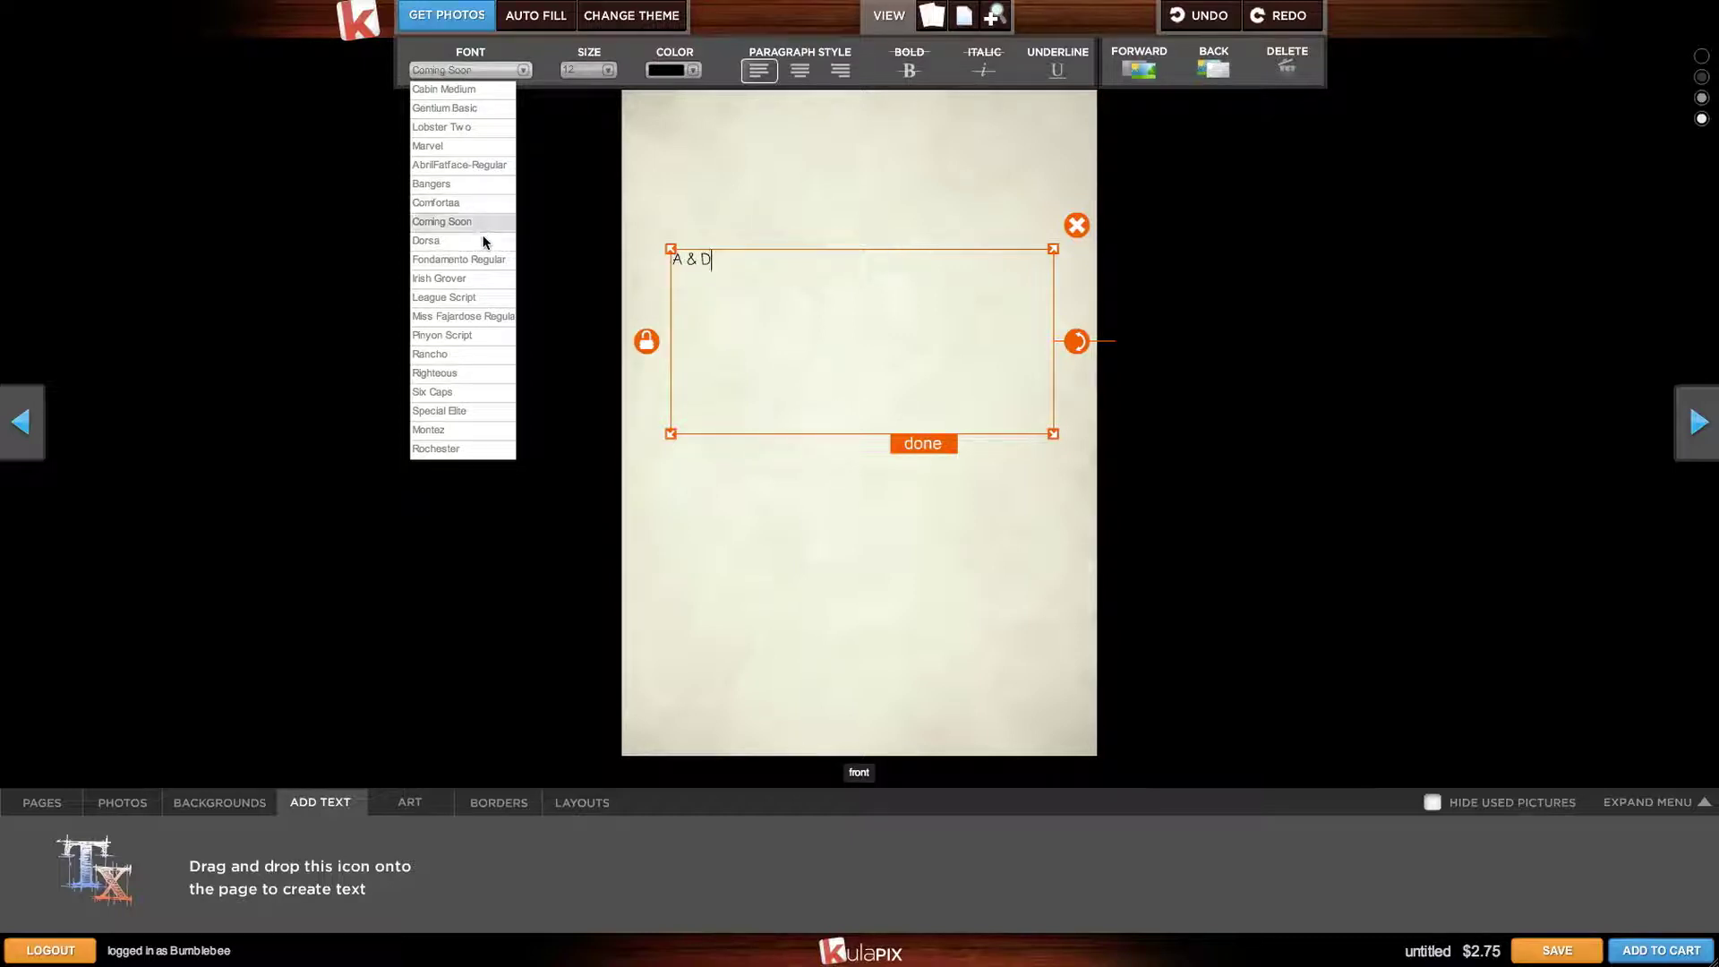
{"action": "left_click", "coordinate": [483, 317]}
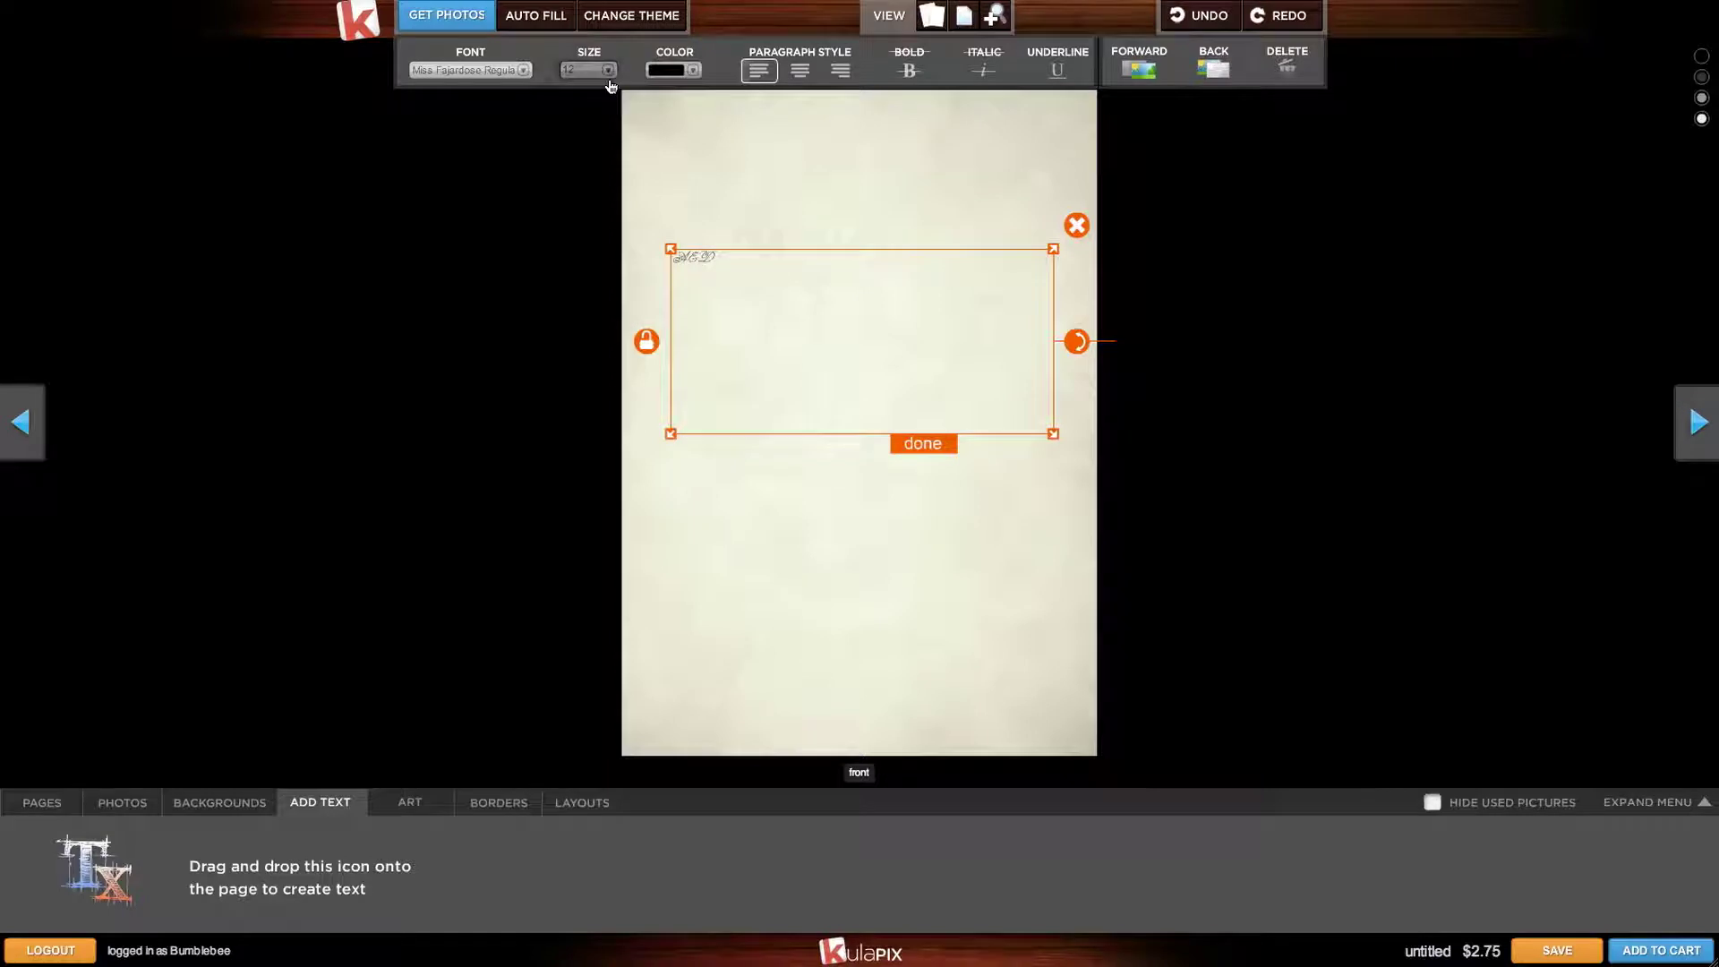
{"action": "left_click", "coordinate": [609, 72]}
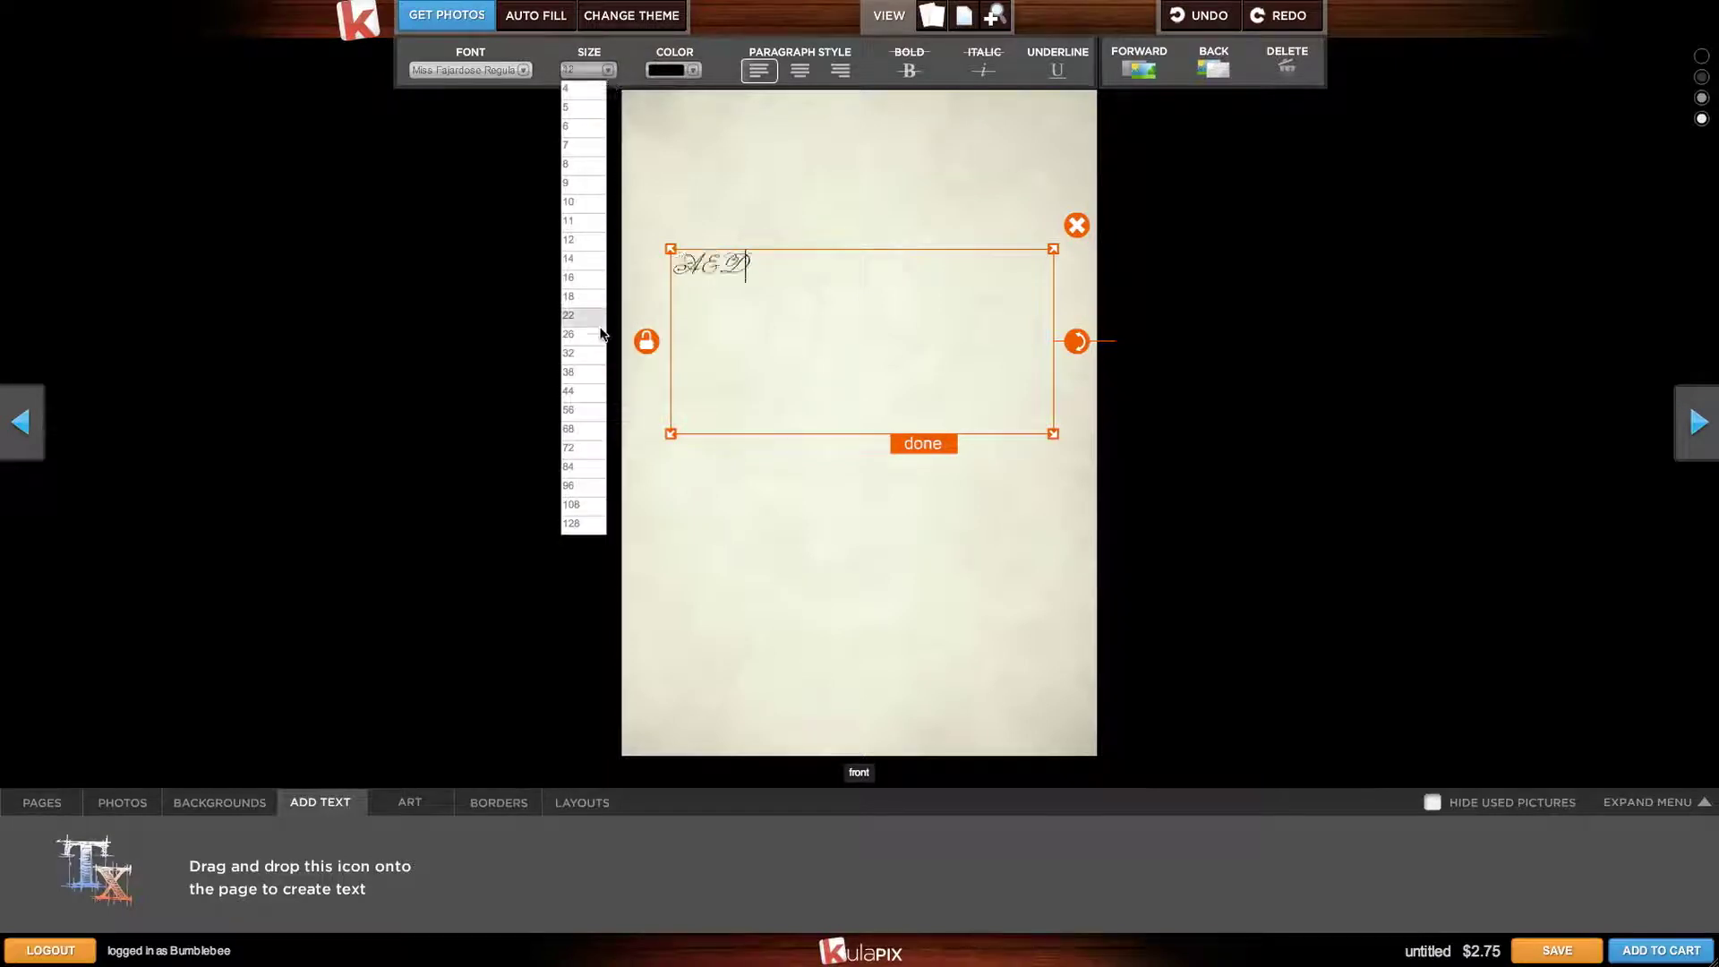
{"action": "left_click", "coordinate": [587, 448]}
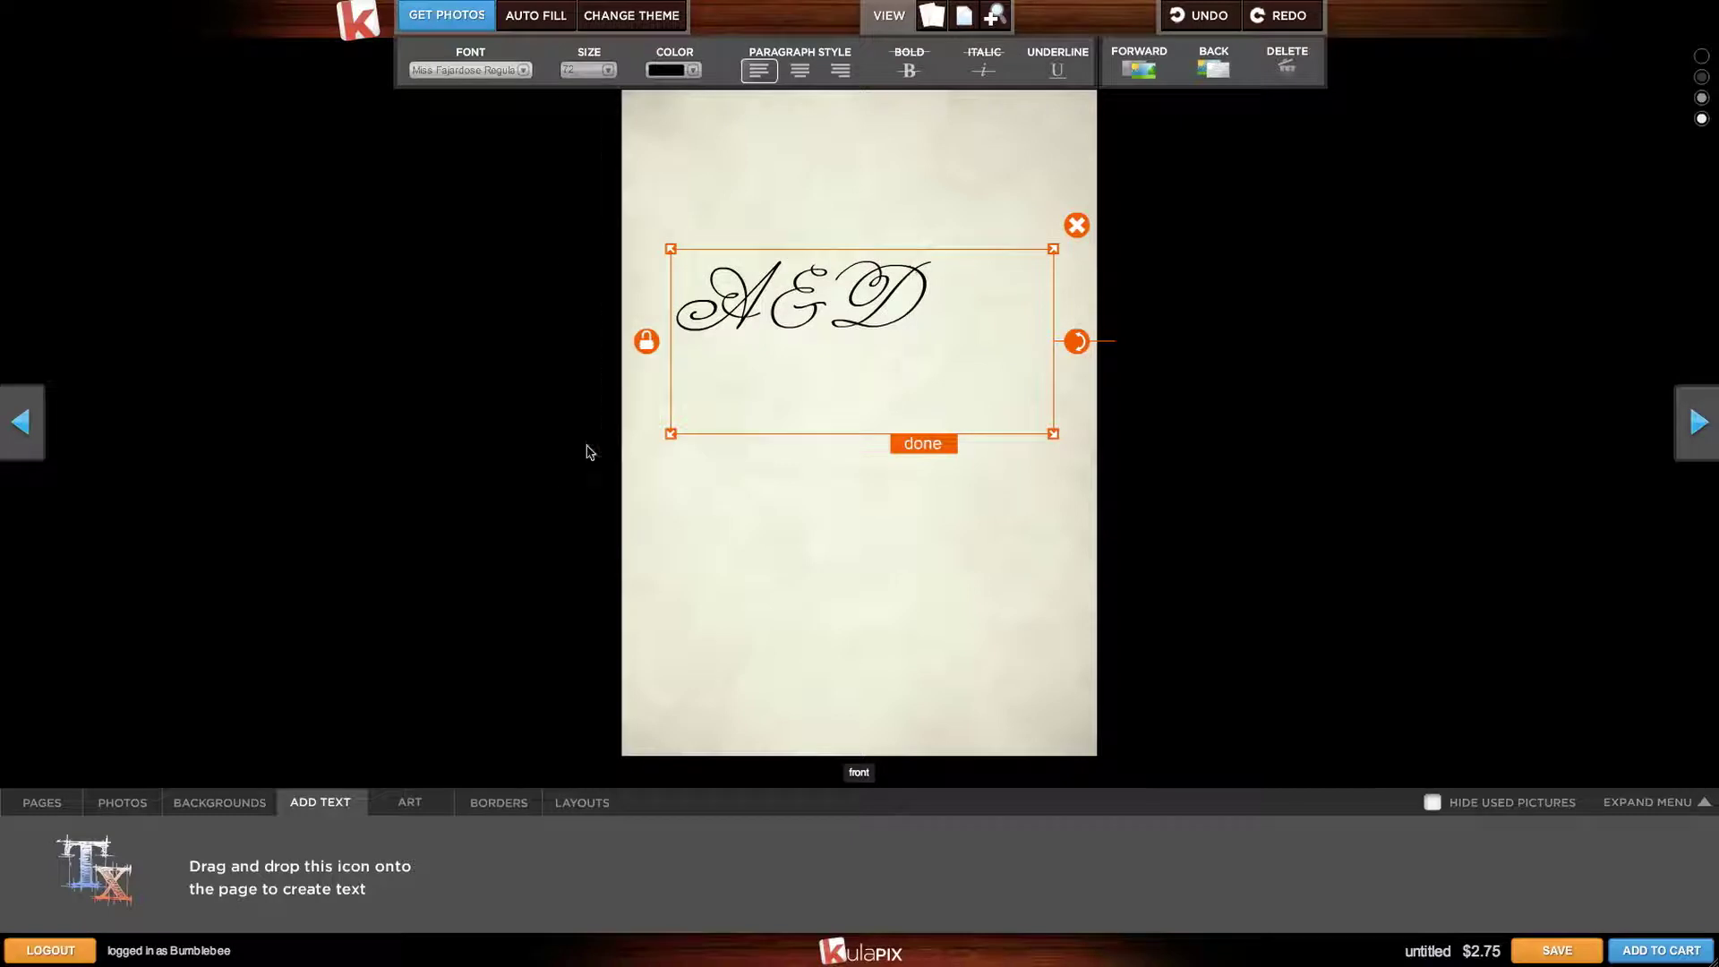
Center-align the "A & D" text and move its box slightly down and left to the middle of the page width
{"action": "left_click", "coordinate": [801, 71]}
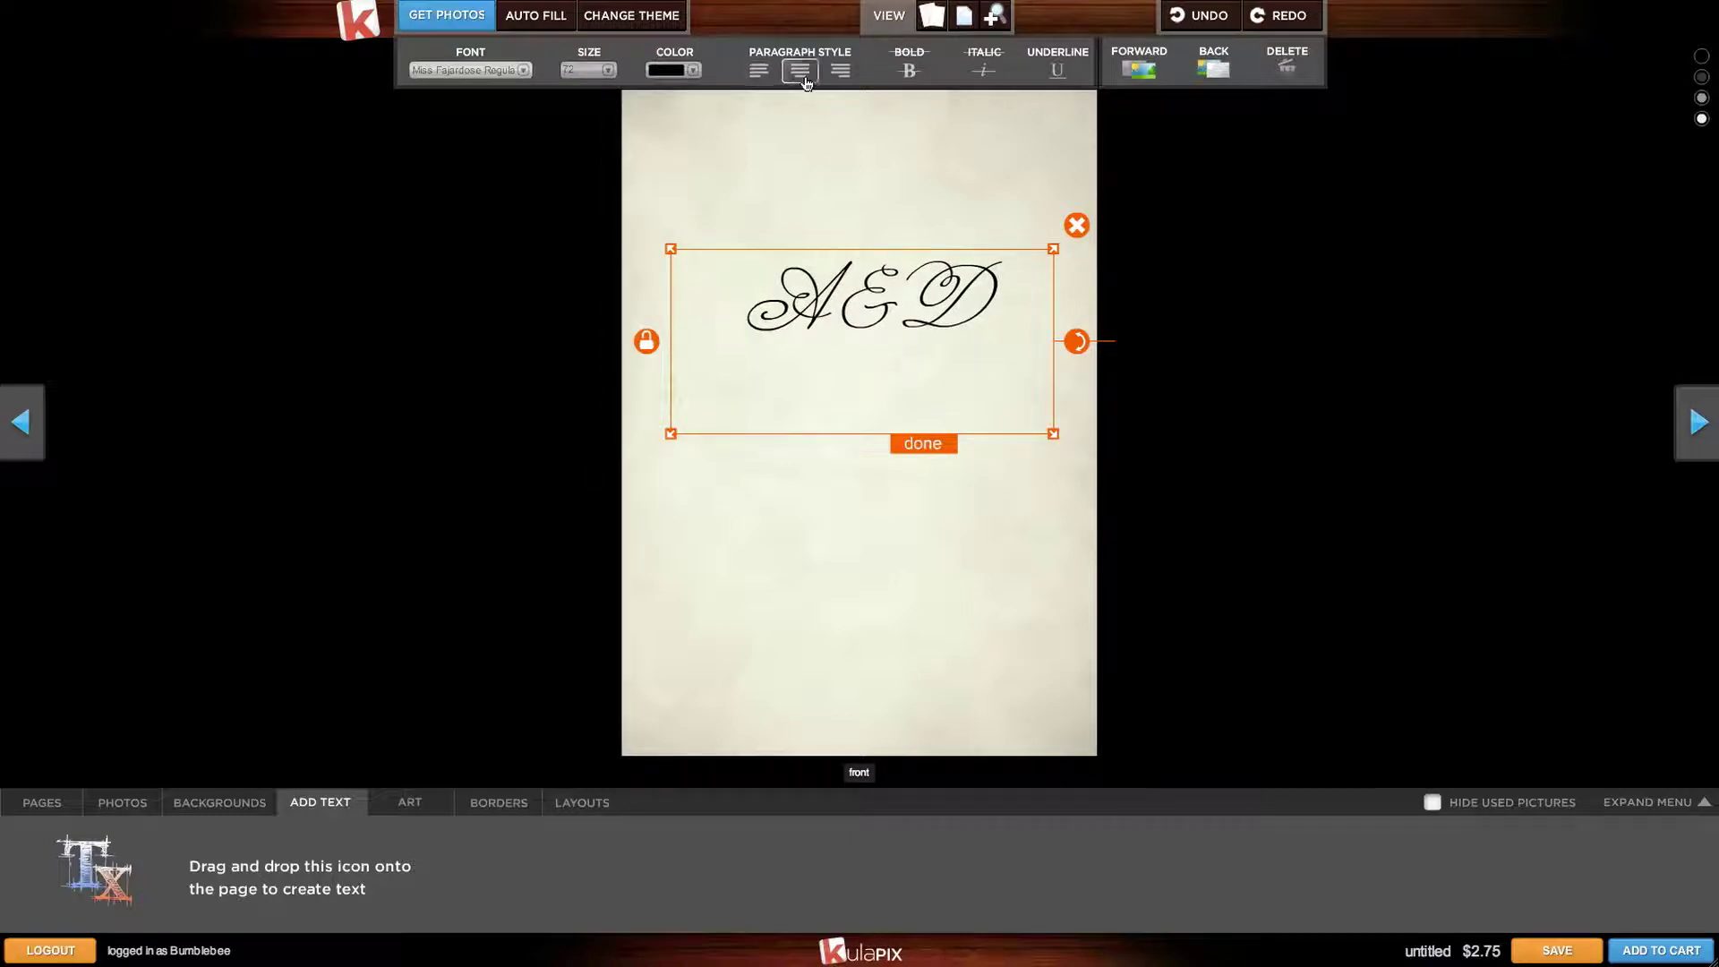
{"action": "left_click_drag", "start_coordinate": [950, 383], "coordinate": [929, 420]}
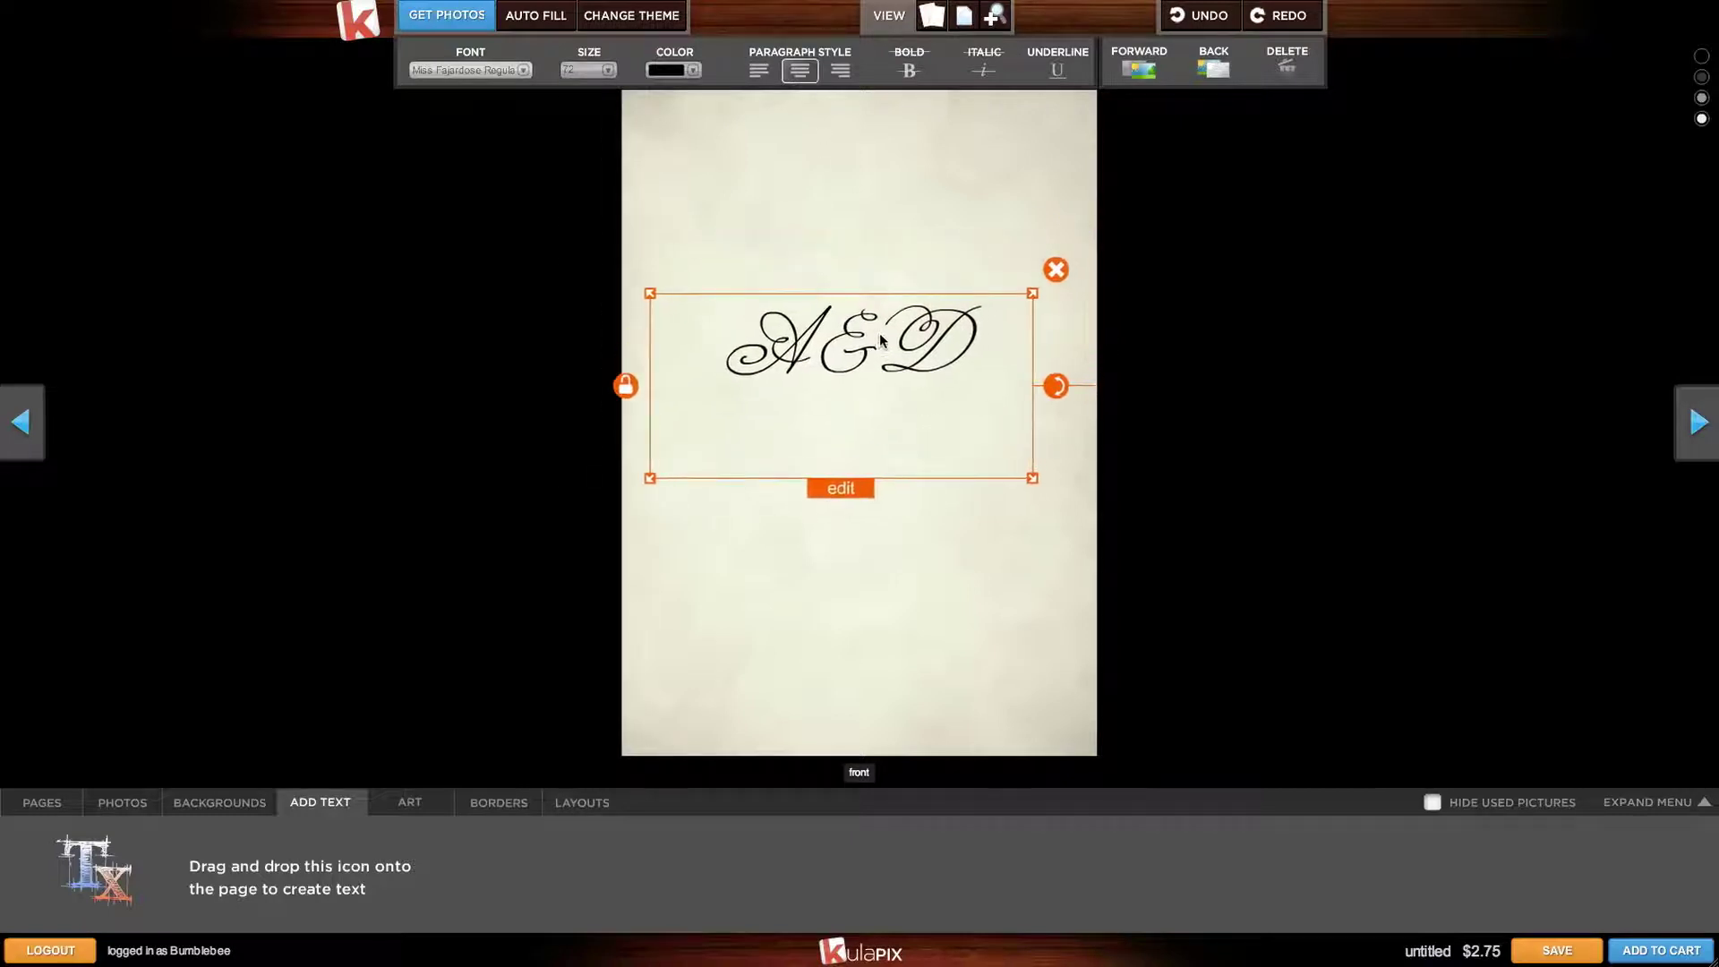
{"action": "left_click", "coordinate": [894, 196]}
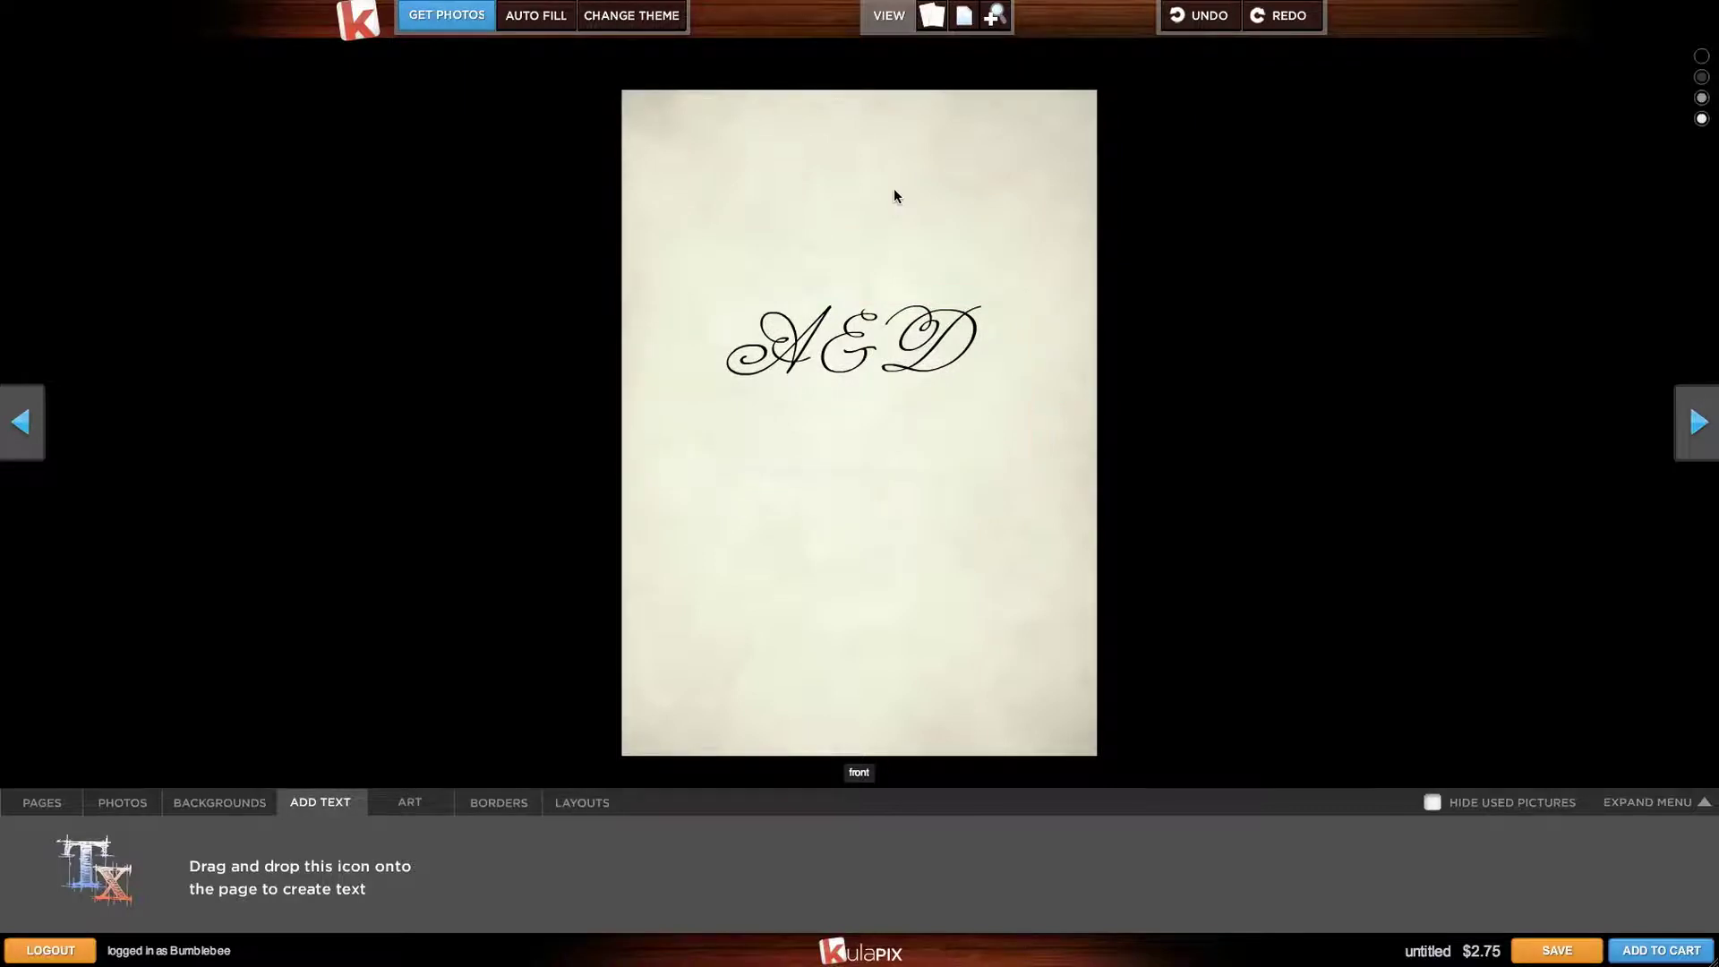
Add the Tree 7 artwork from the Floral category to the available art
{"action": "left_click", "coordinate": [410, 804]}
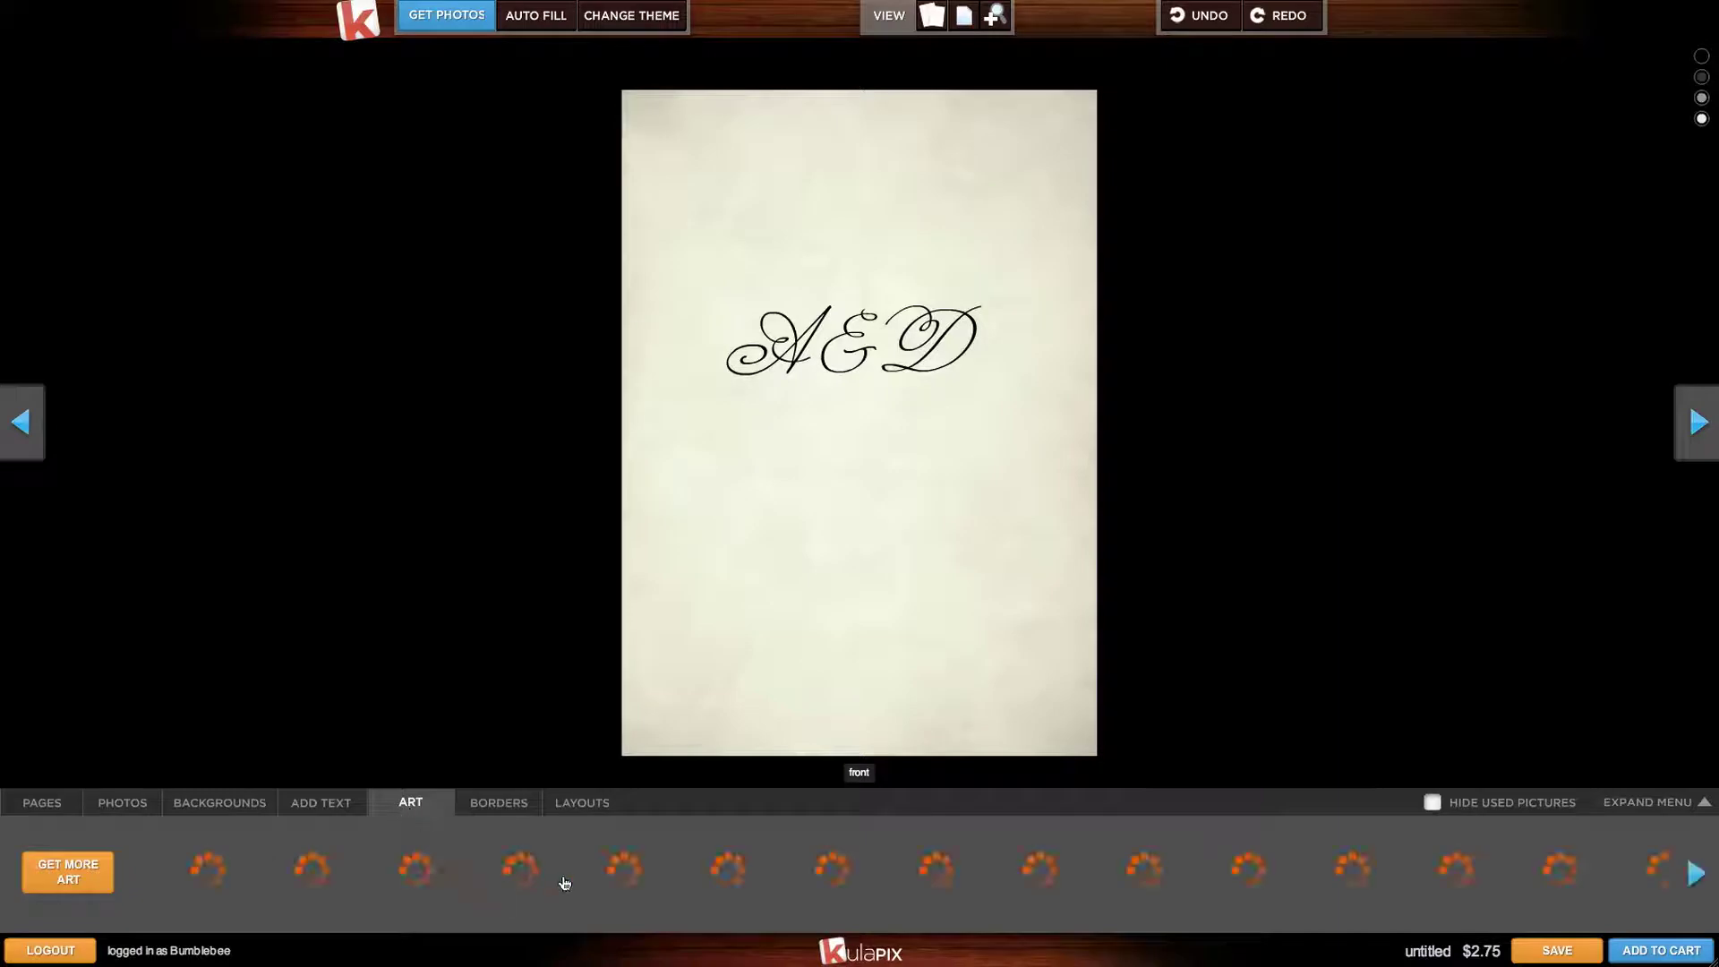
{"action": "left_click", "coordinate": [1652, 803]}
{"action": "scroll", "coordinate": [1702, 736], "scroll_direction": "down", "scroll_amount": 10}
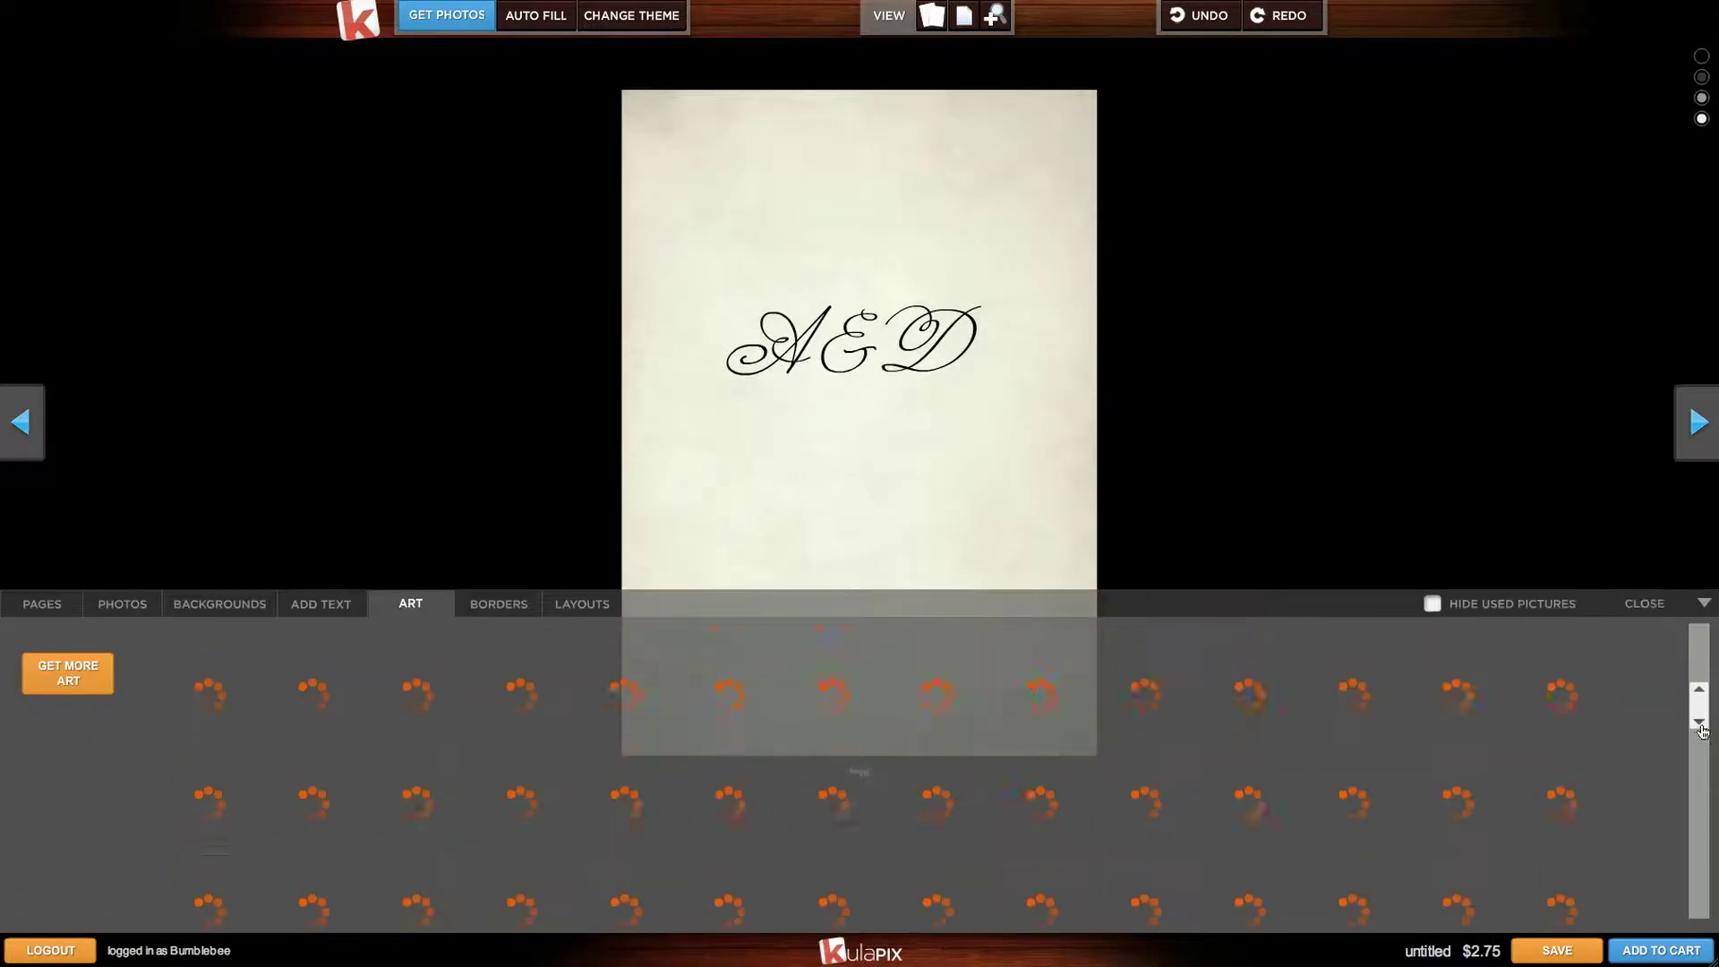
{"action": "left_click_drag", "start_coordinate": [1702, 736], "coordinate": [1697, 904]}
{"action": "left_click", "coordinate": [1696, 904]}
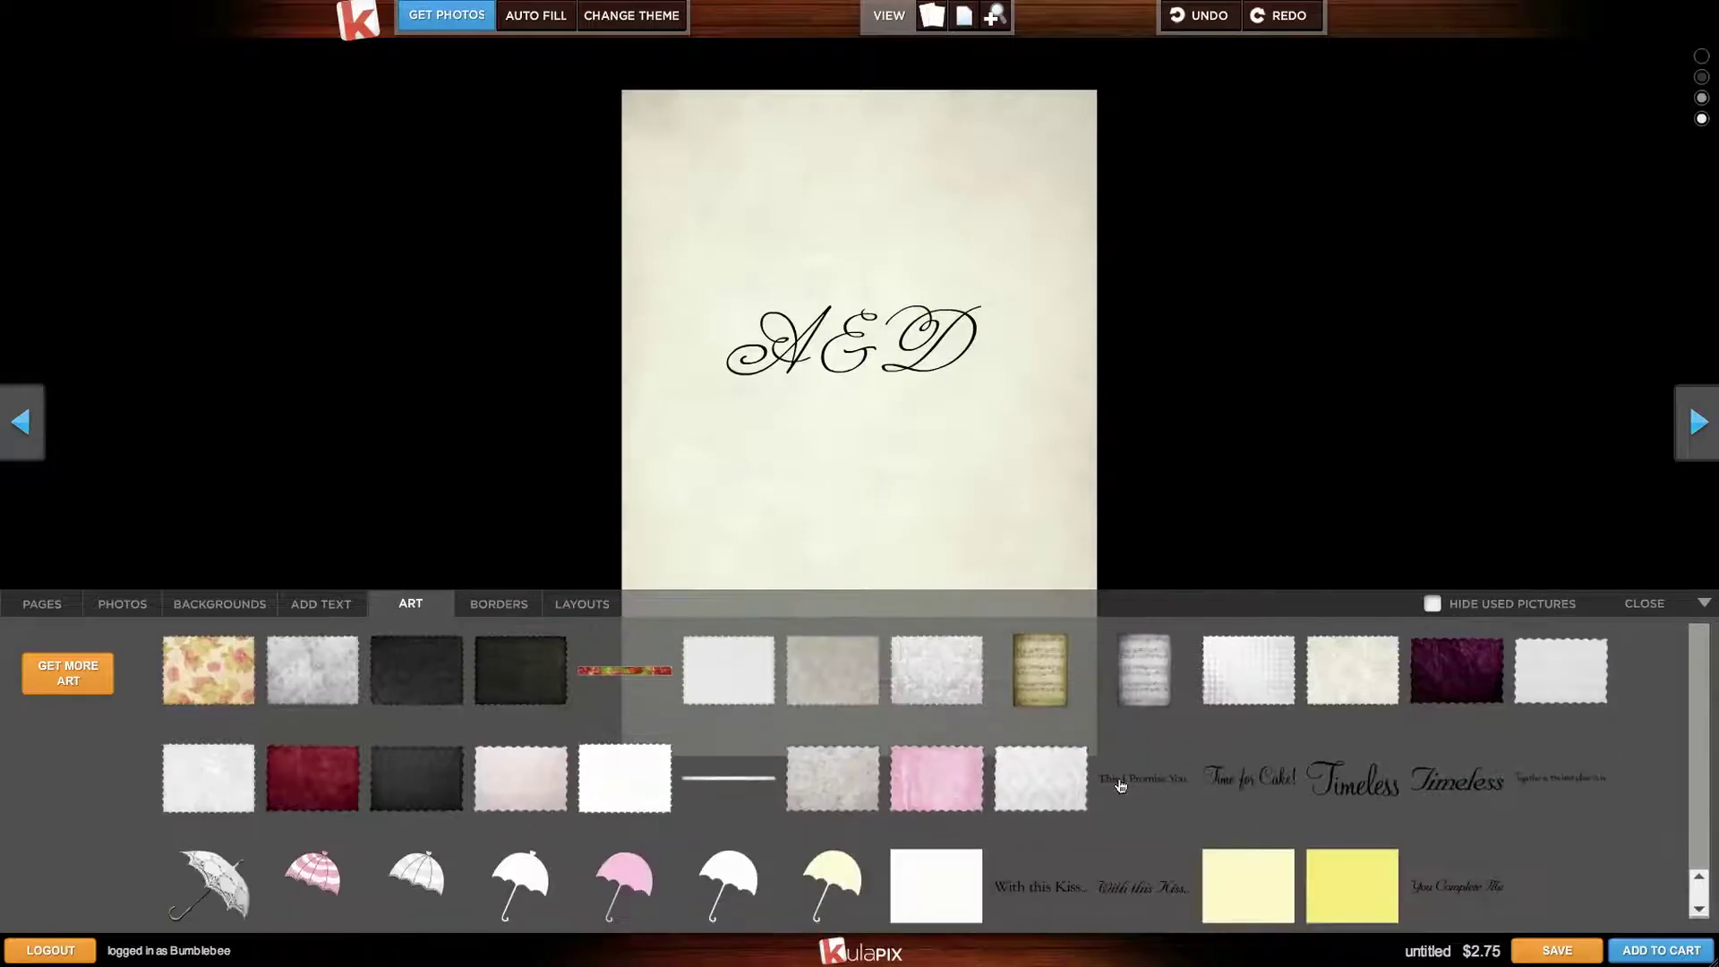
{"action": "left_click", "coordinate": [111, 671]}
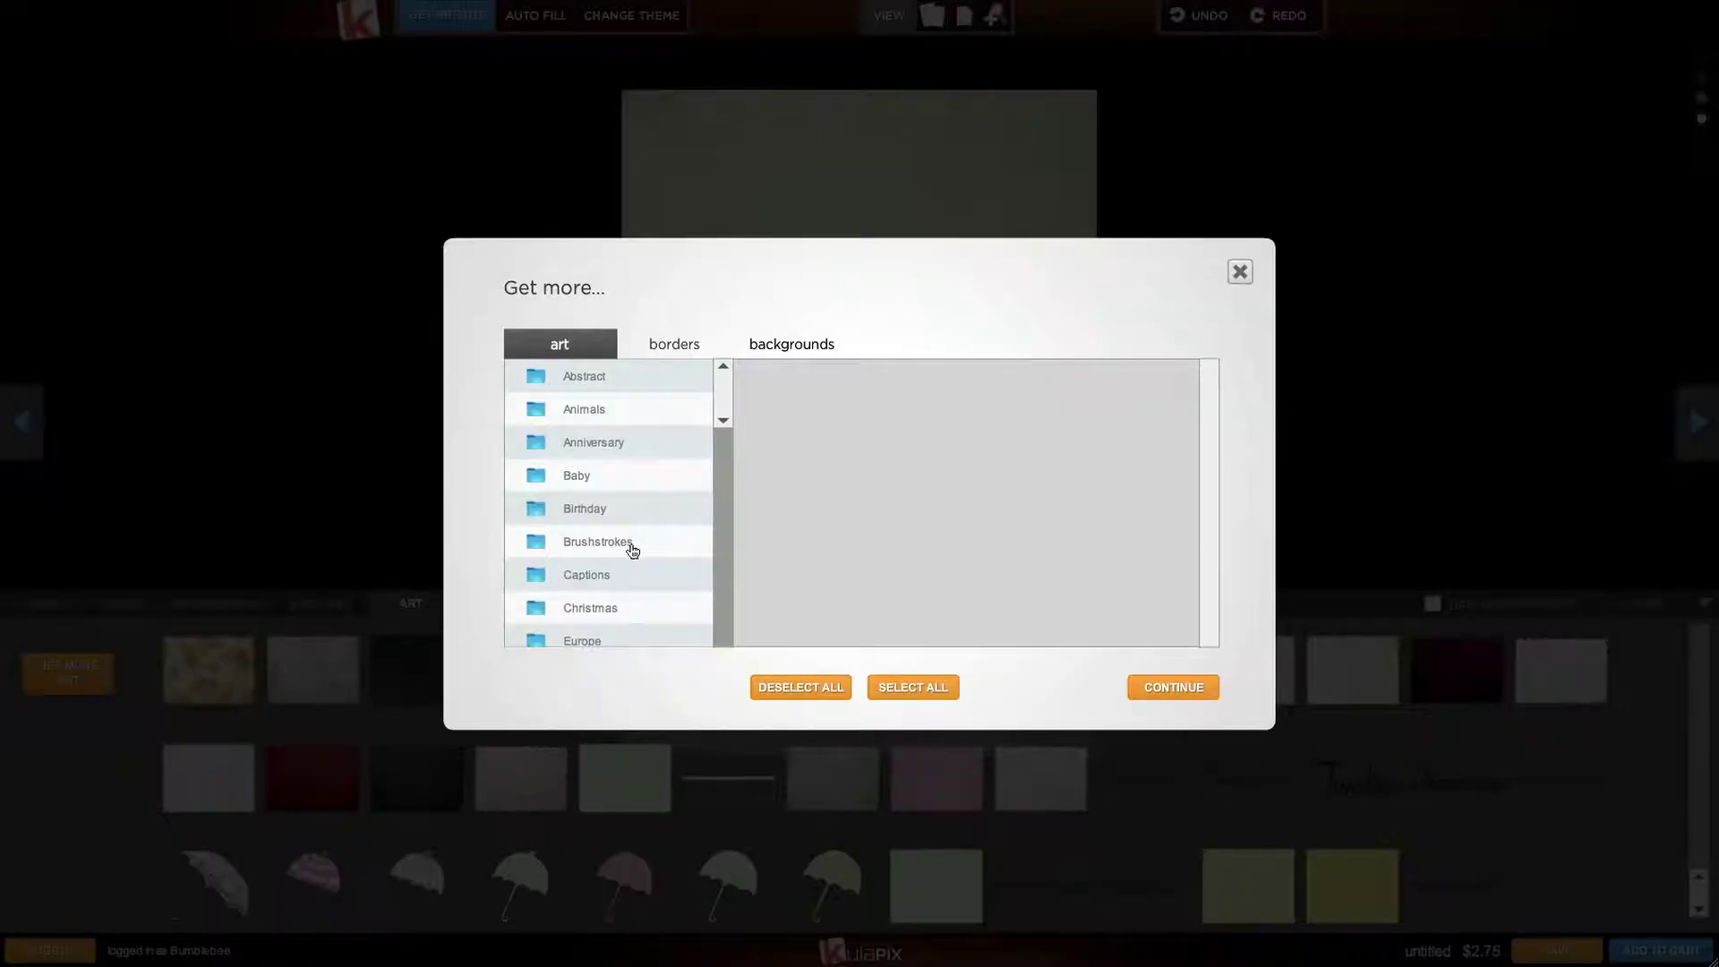
{"action": "left_click_drag", "start_coordinate": [721, 403], "coordinate": [714, 454]}
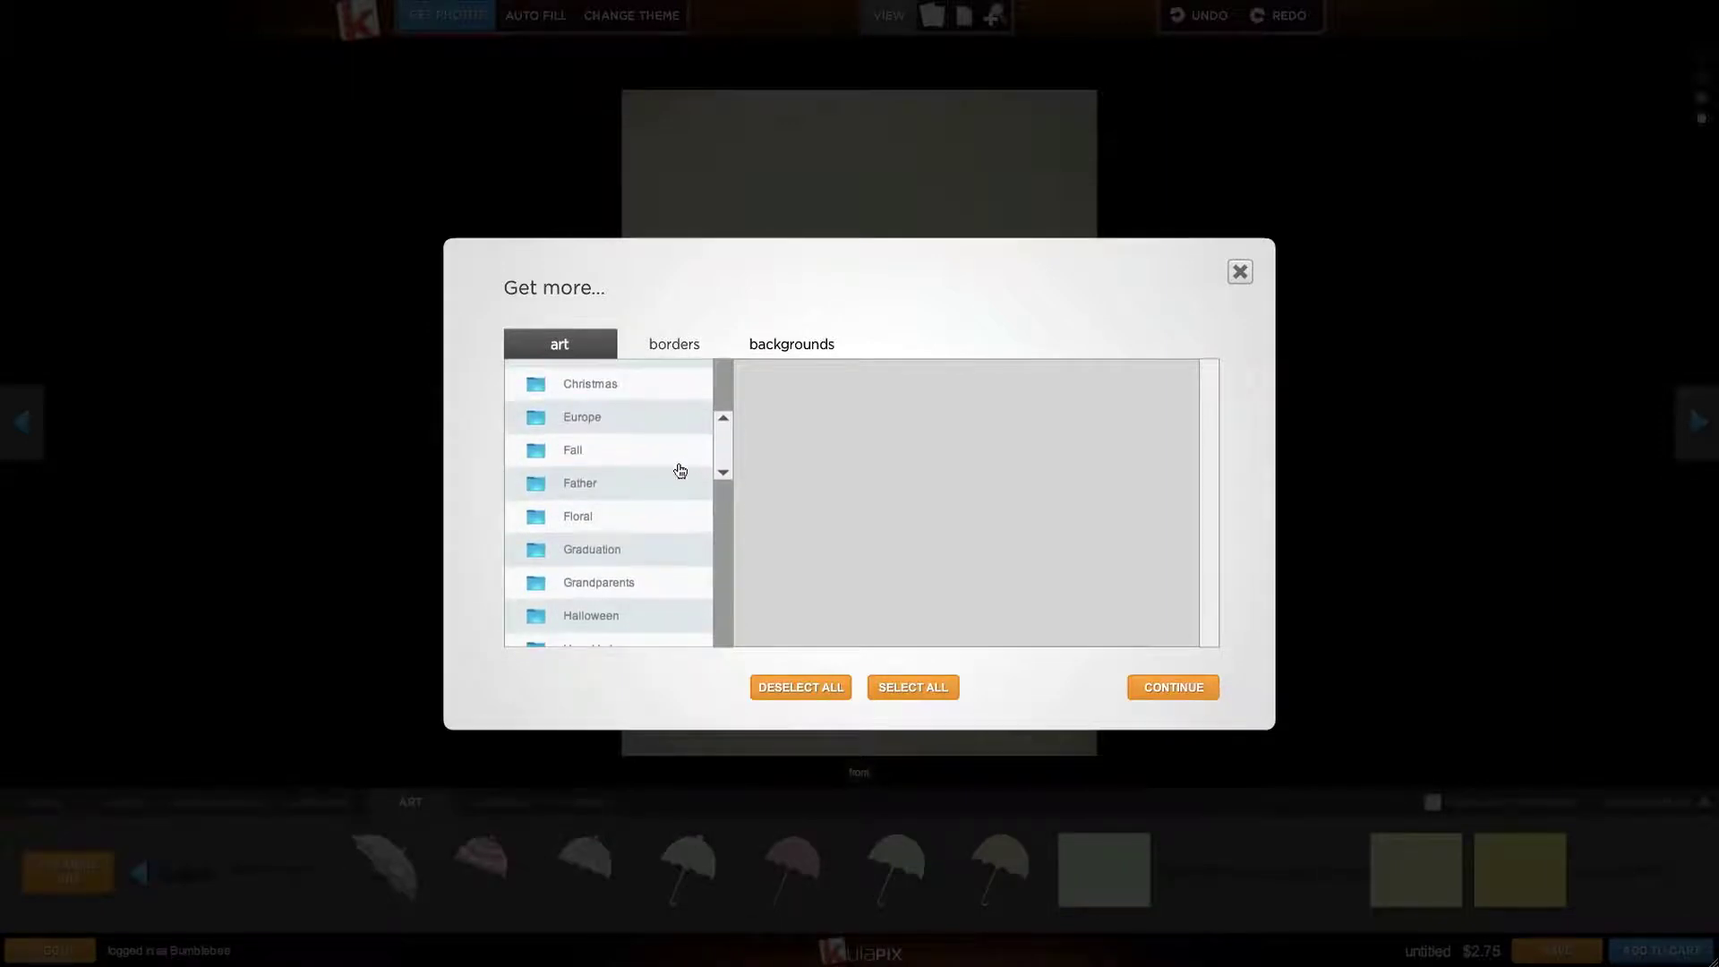
{"action": "left_click", "coordinate": [647, 517]}
{"action": "left_click_drag", "start_coordinate": [1210, 399], "coordinate": [1216, 622]}
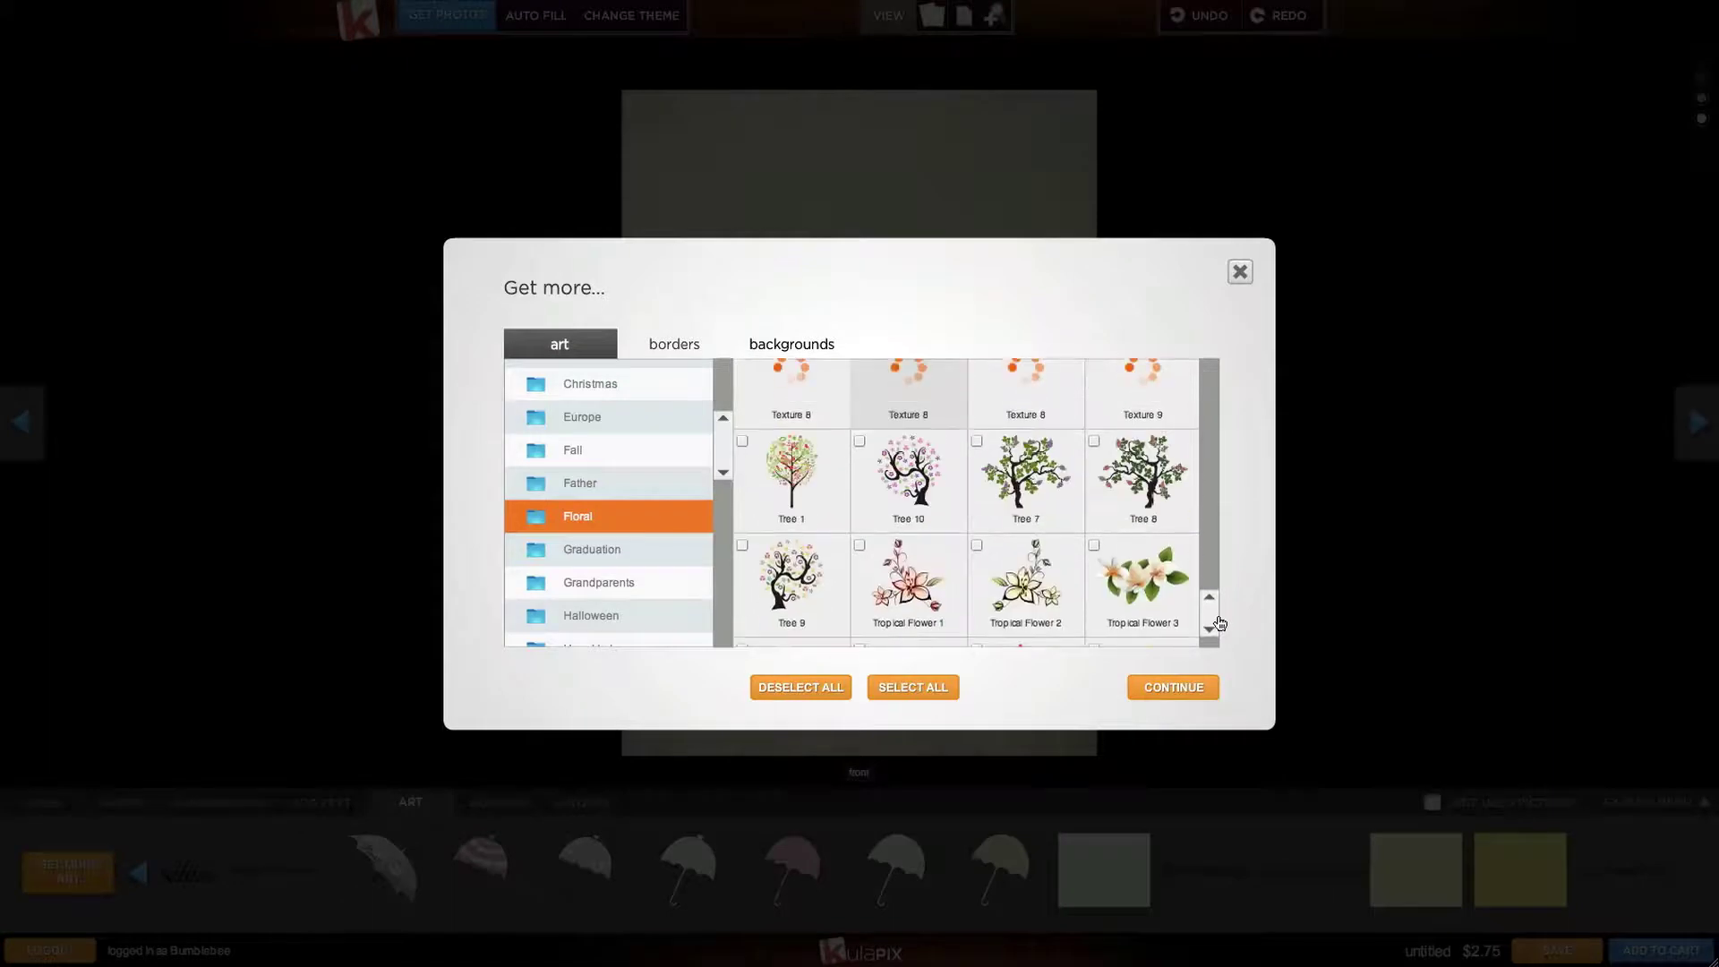
{"action": "left_click", "coordinate": [1046, 510]}
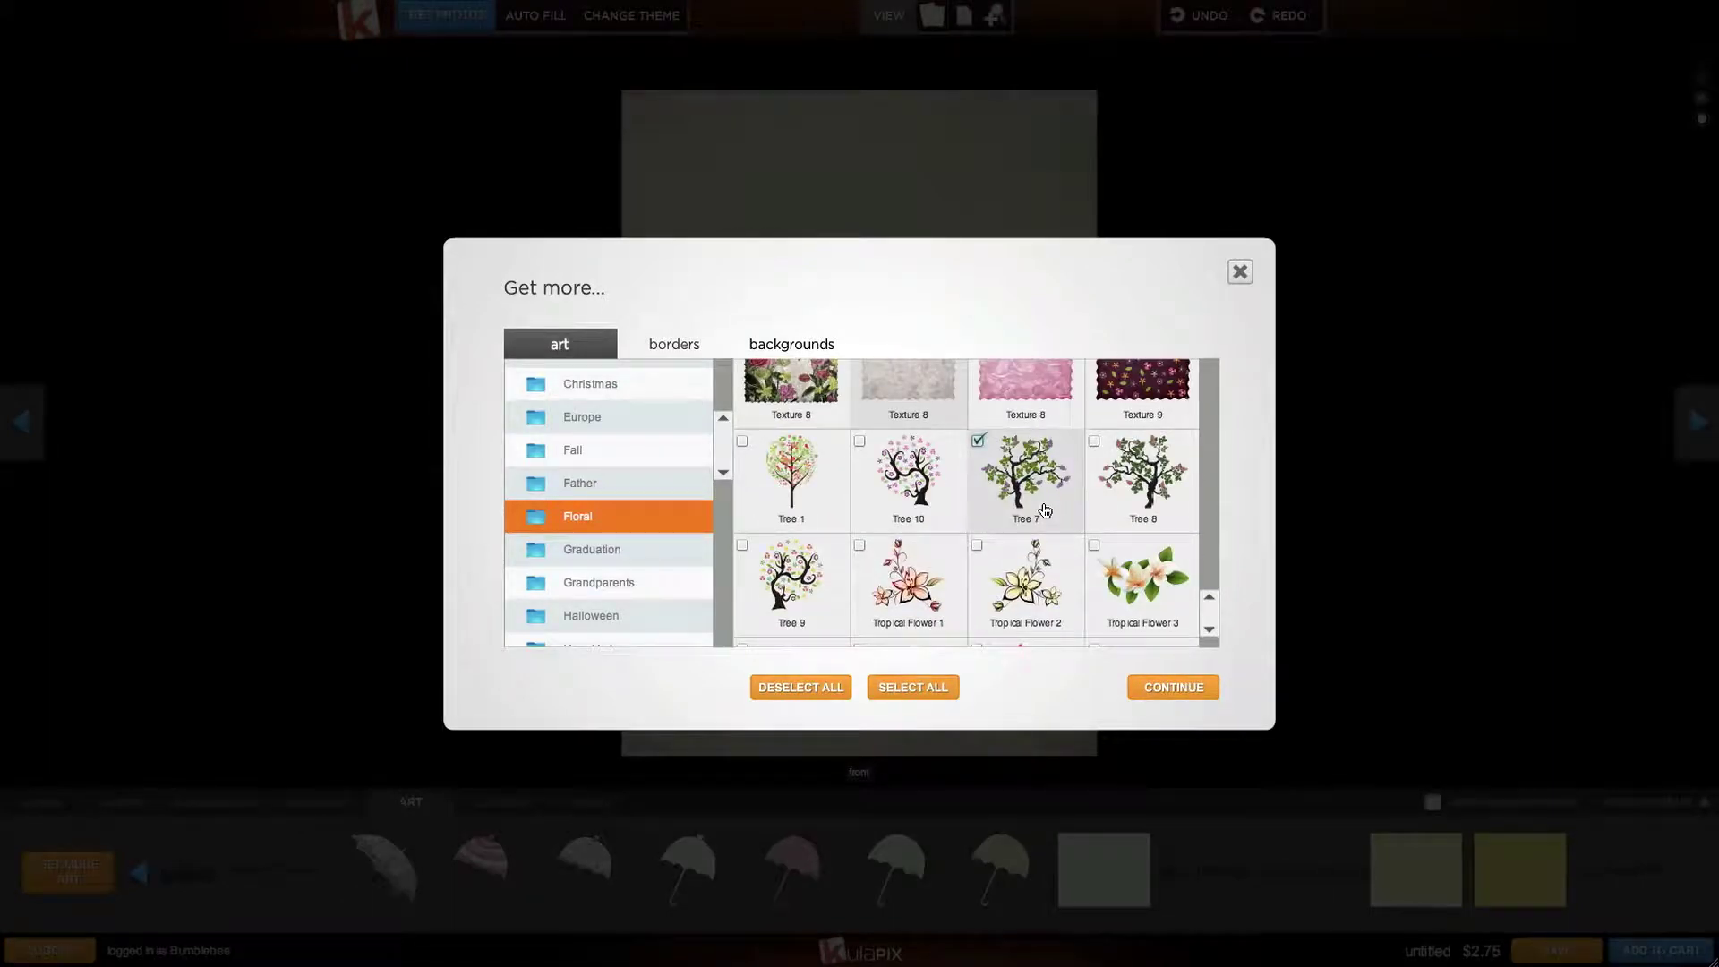
{"action": "left_click", "coordinate": [1195, 691]}
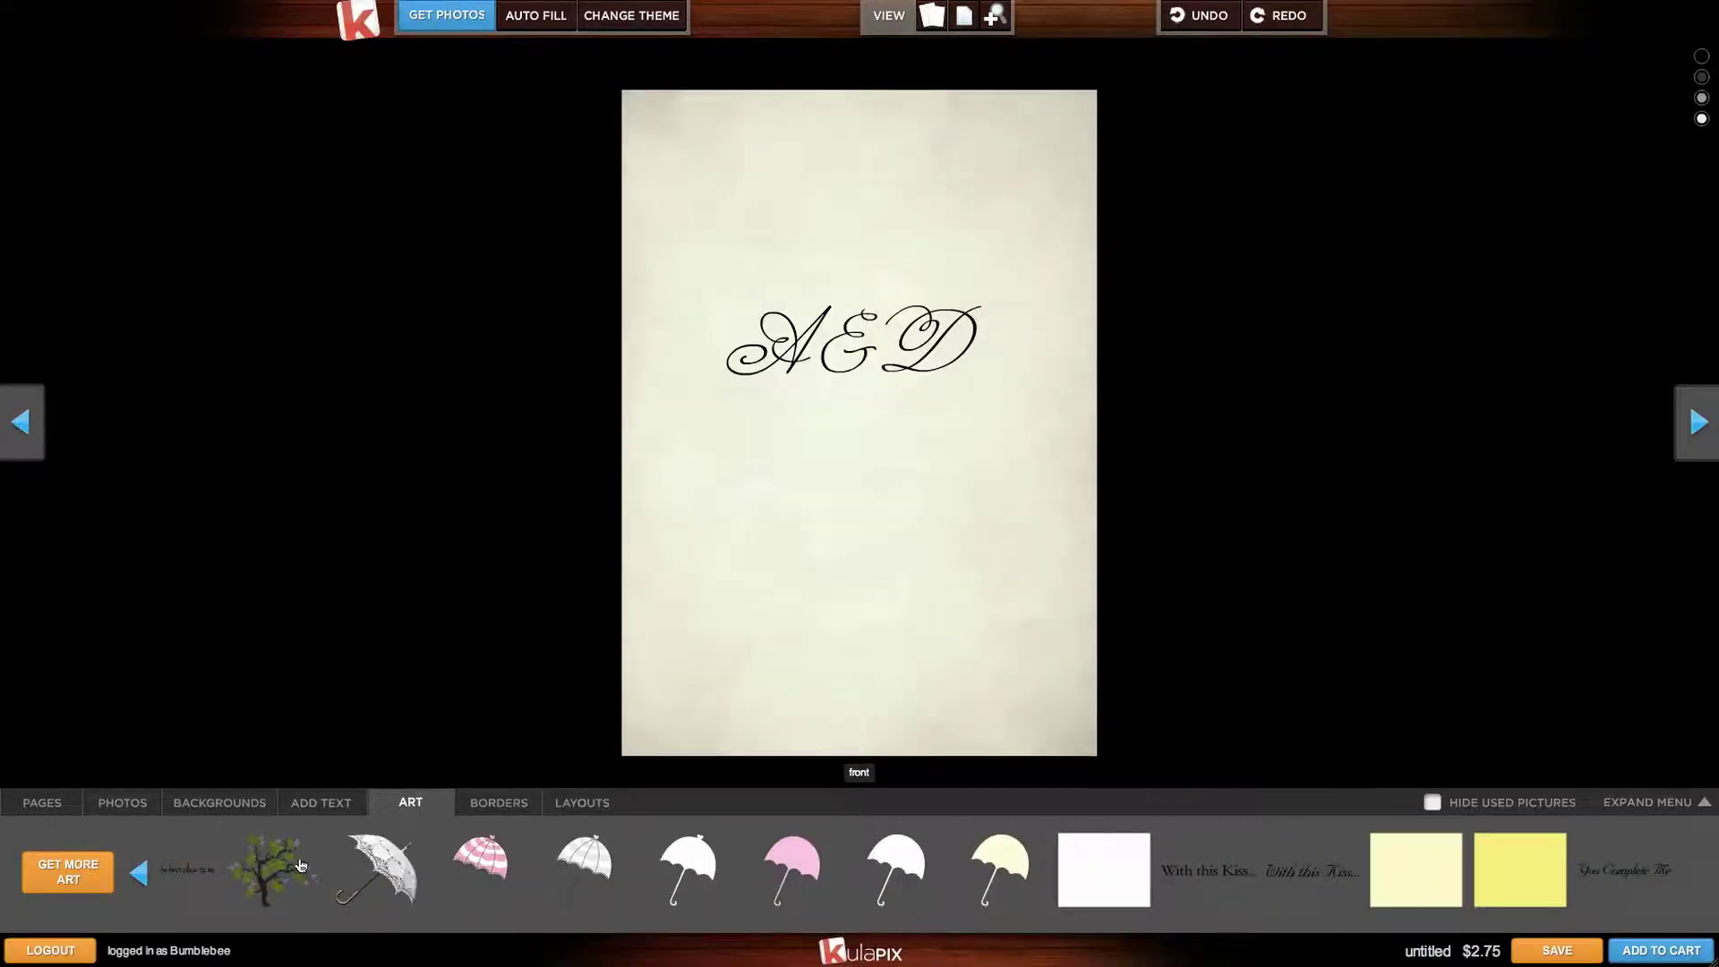
Place the lilac tree on the front page, enlarge it, and let it run off the page's lower-left corner
{"action": "left_click_drag", "start_coordinate": [296, 868], "coordinate": [784, 508]}
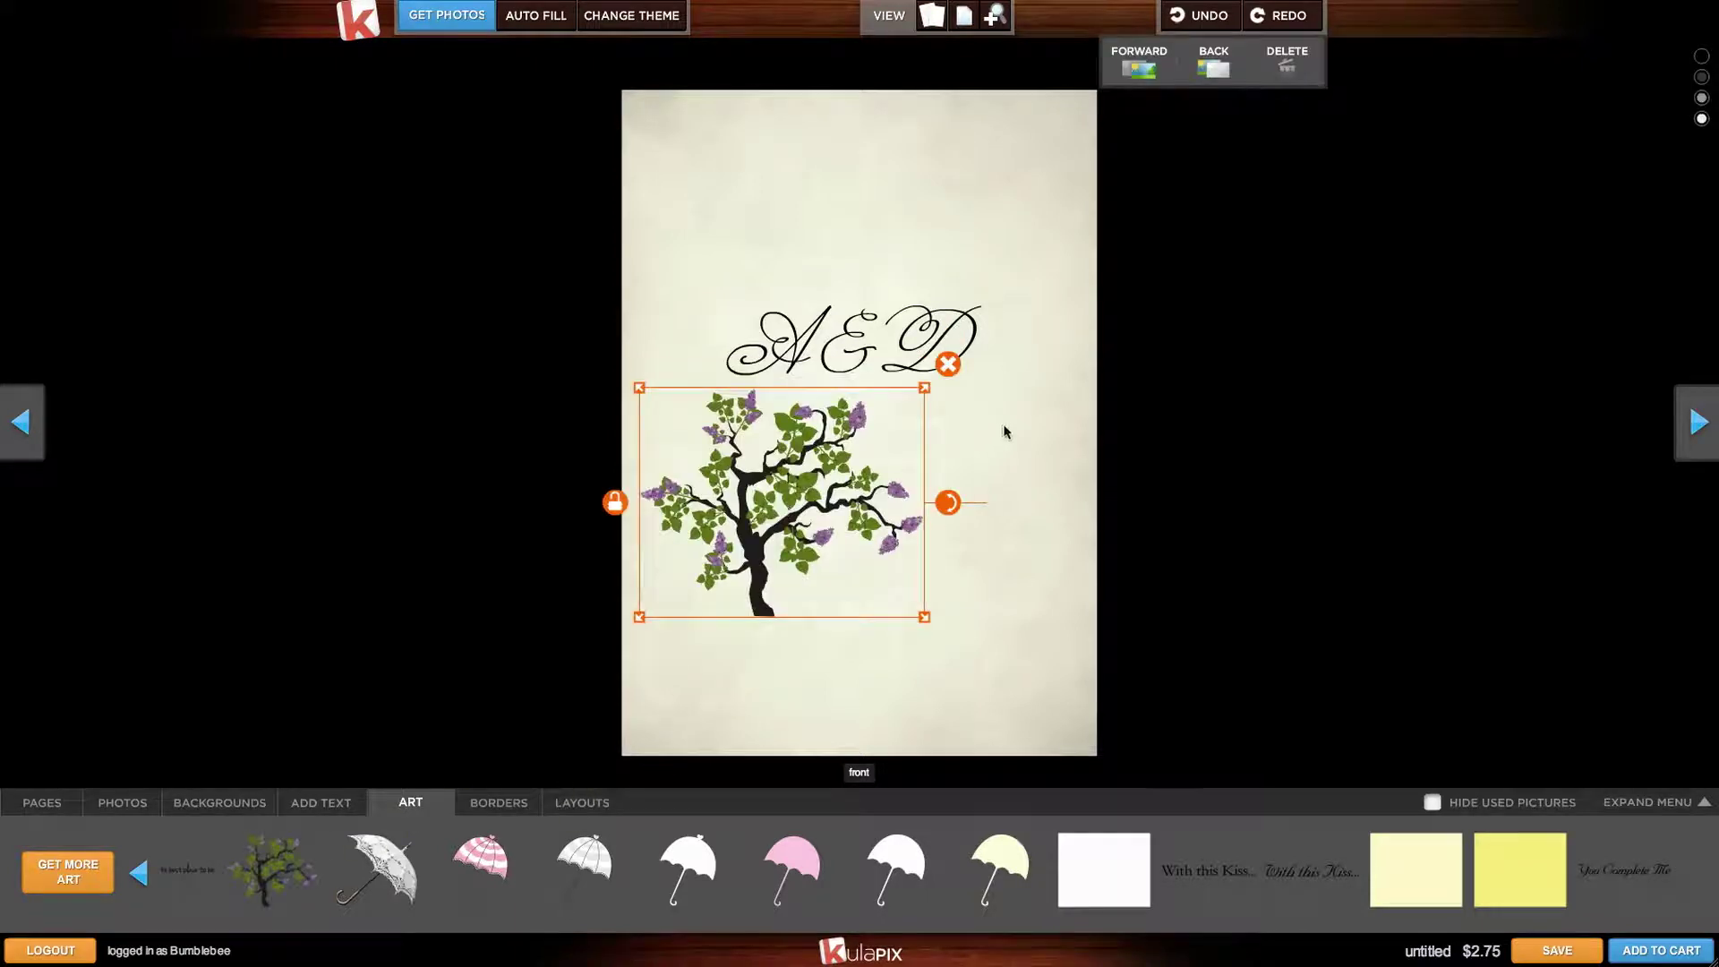
{"action": "left_click_drag", "start_coordinate": [924, 388], "coordinate": [1164, 195]}
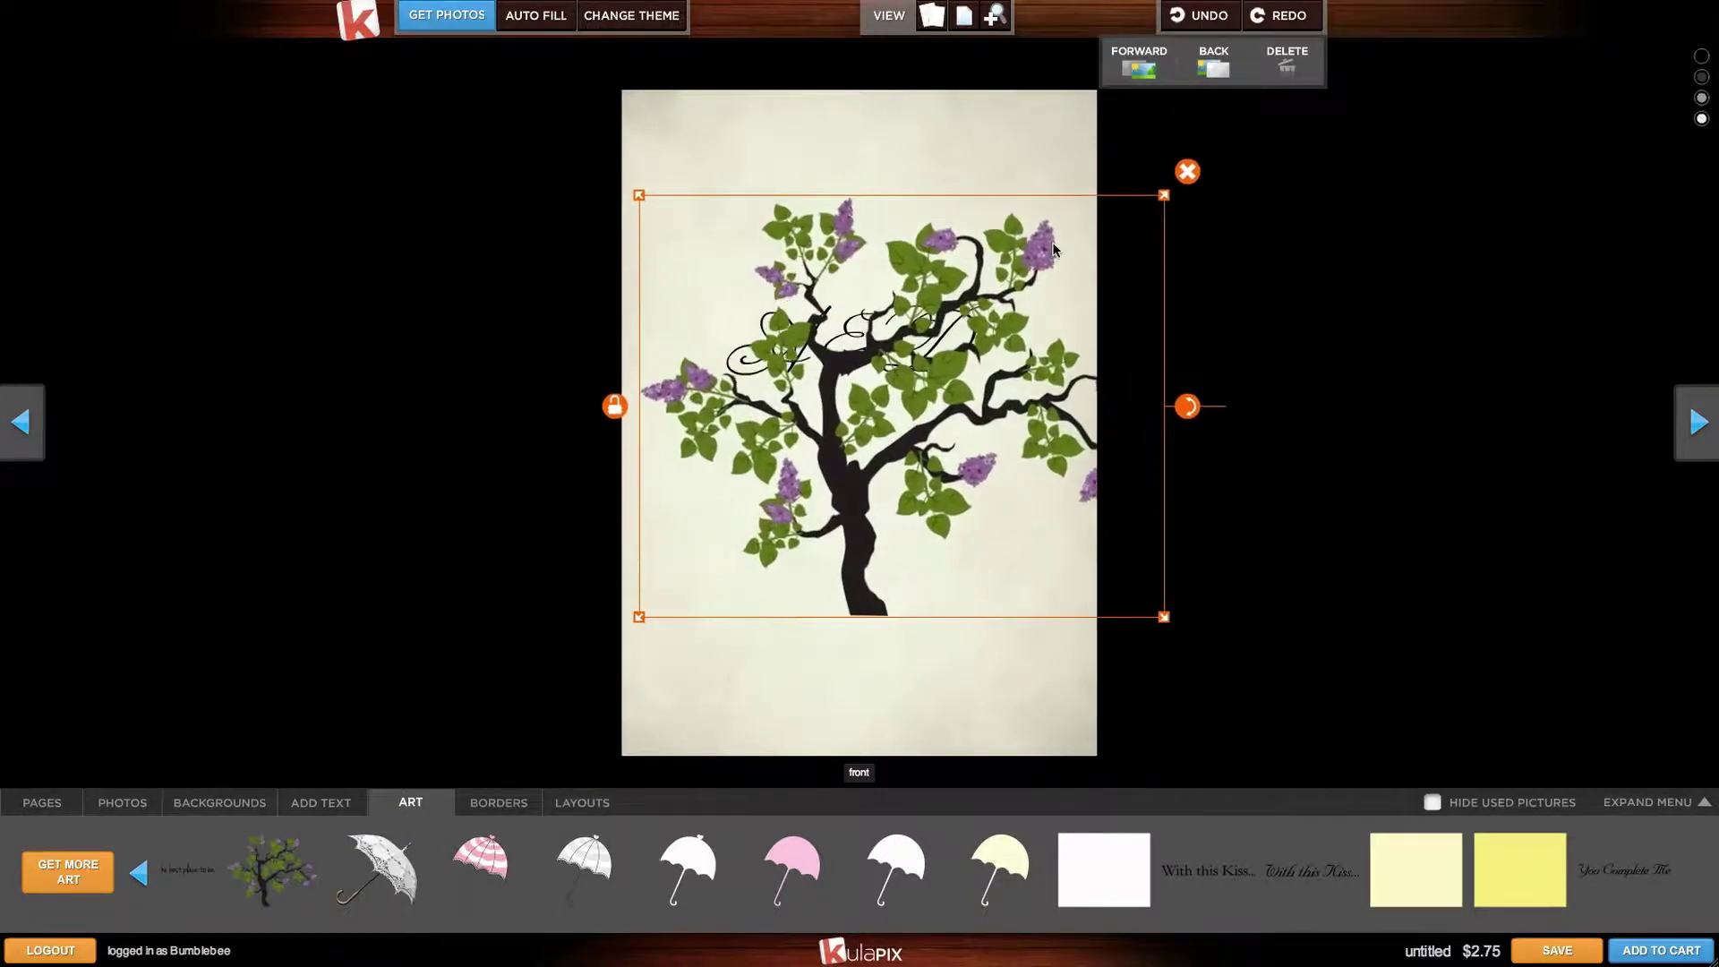
{"action": "left_click_drag", "start_coordinate": [1053, 249], "coordinate": [773, 492]}
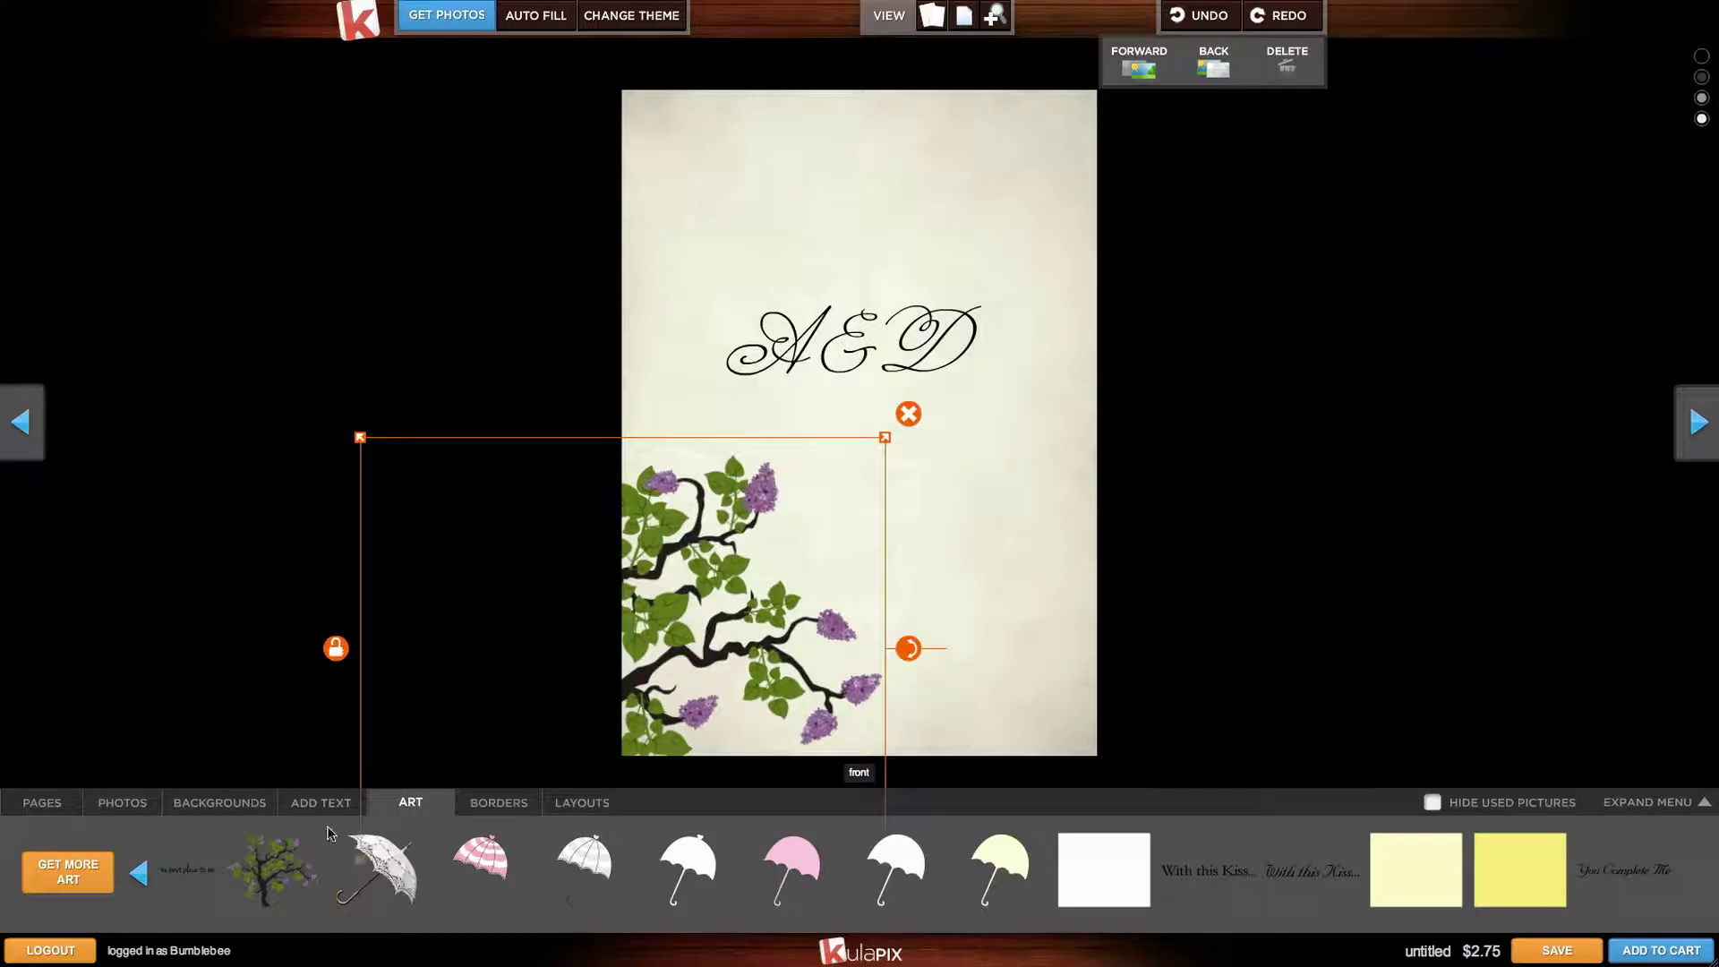
Add a second enlarged lilac tree, rotated so its branches hang down from the page's upper-right corner
{"action": "left_click_drag", "start_coordinate": [254, 873], "coordinate": [939, 341]}
{"action": "left_click_drag", "start_coordinate": [1061, 231], "coordinate": [1284, 150]}
{"action": "left_click_drag", "start_coordinate": [1308, 346], "coordinate": [1248, 172]}
{"action": "left_click_drag", "start_coordinate": [1016, 517], "coordinate": [1066, 272]}
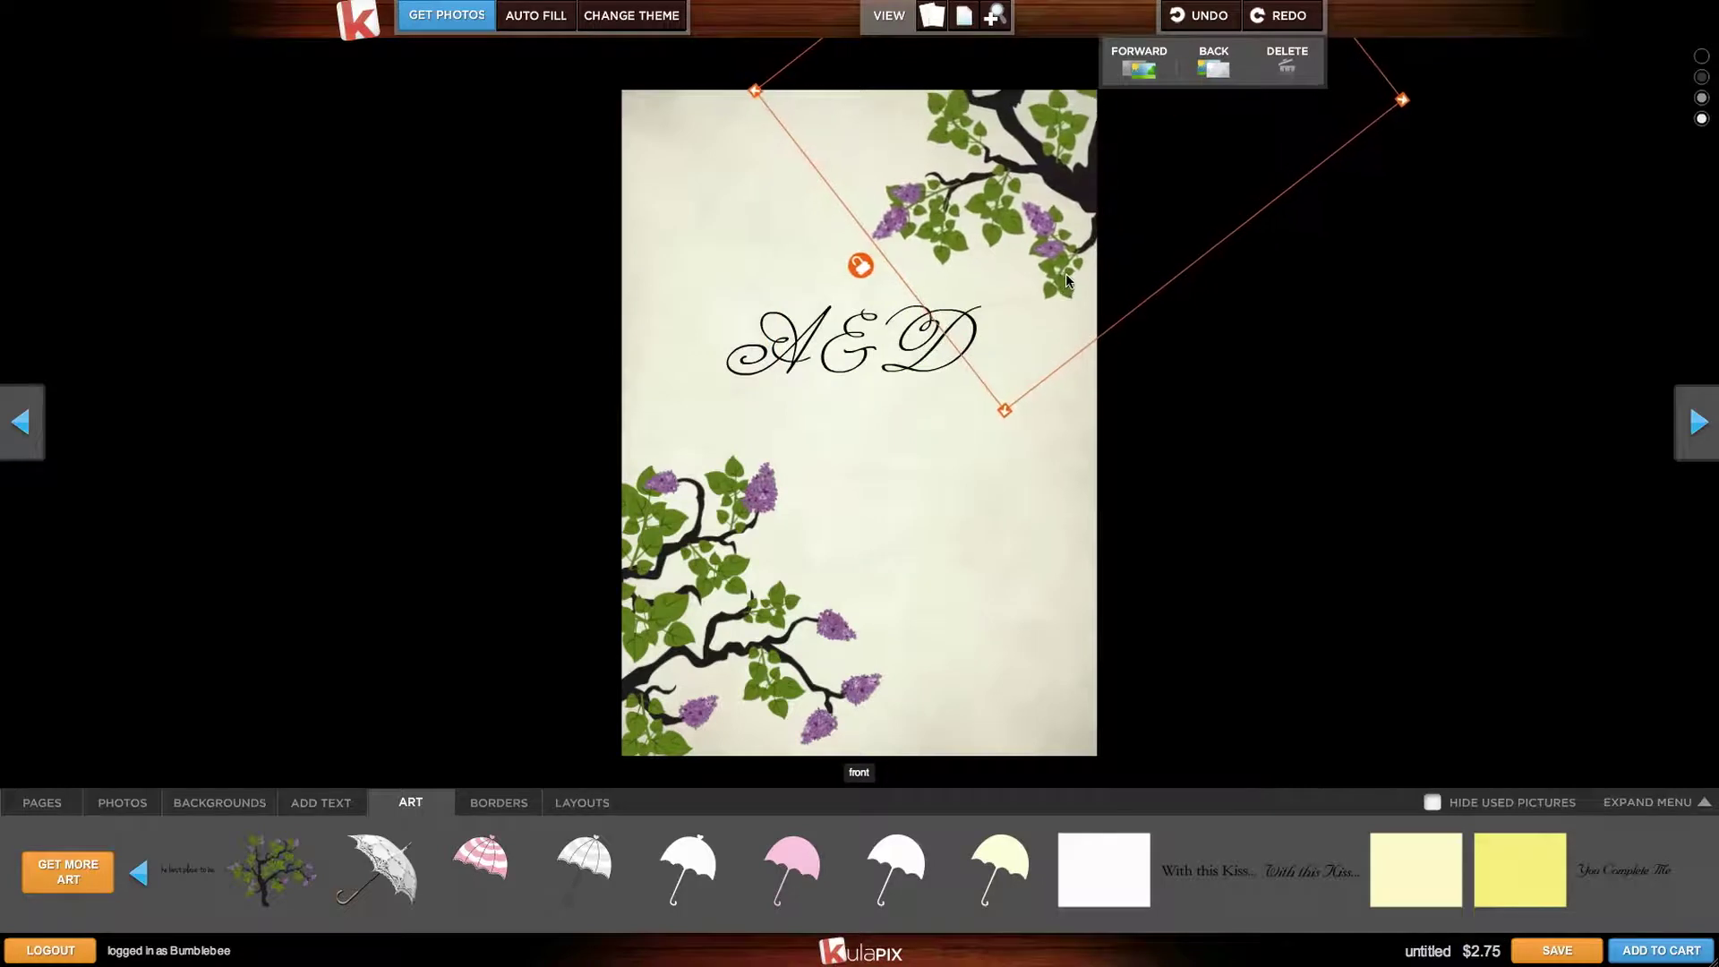
Recolor only the ampersand in "A & D" olive green to match the leaves
{"action": "left_click", "coordinate": [883, 403]}
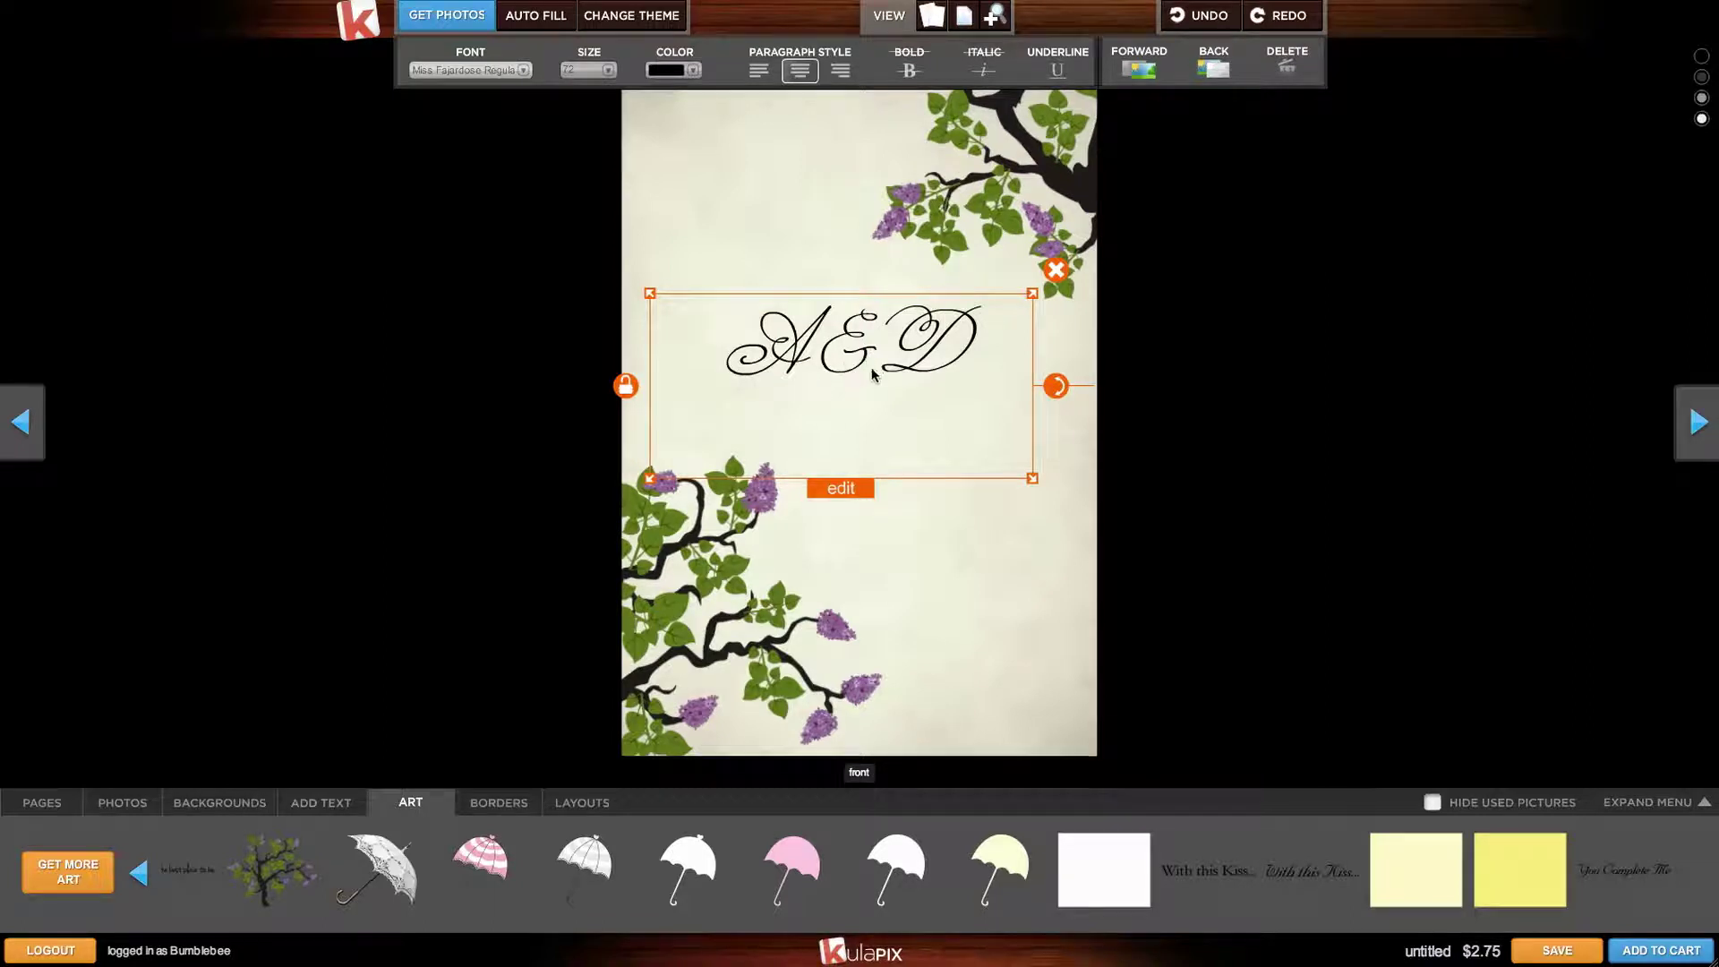
{"action": "left_click", "coordinate": [847, 499]}
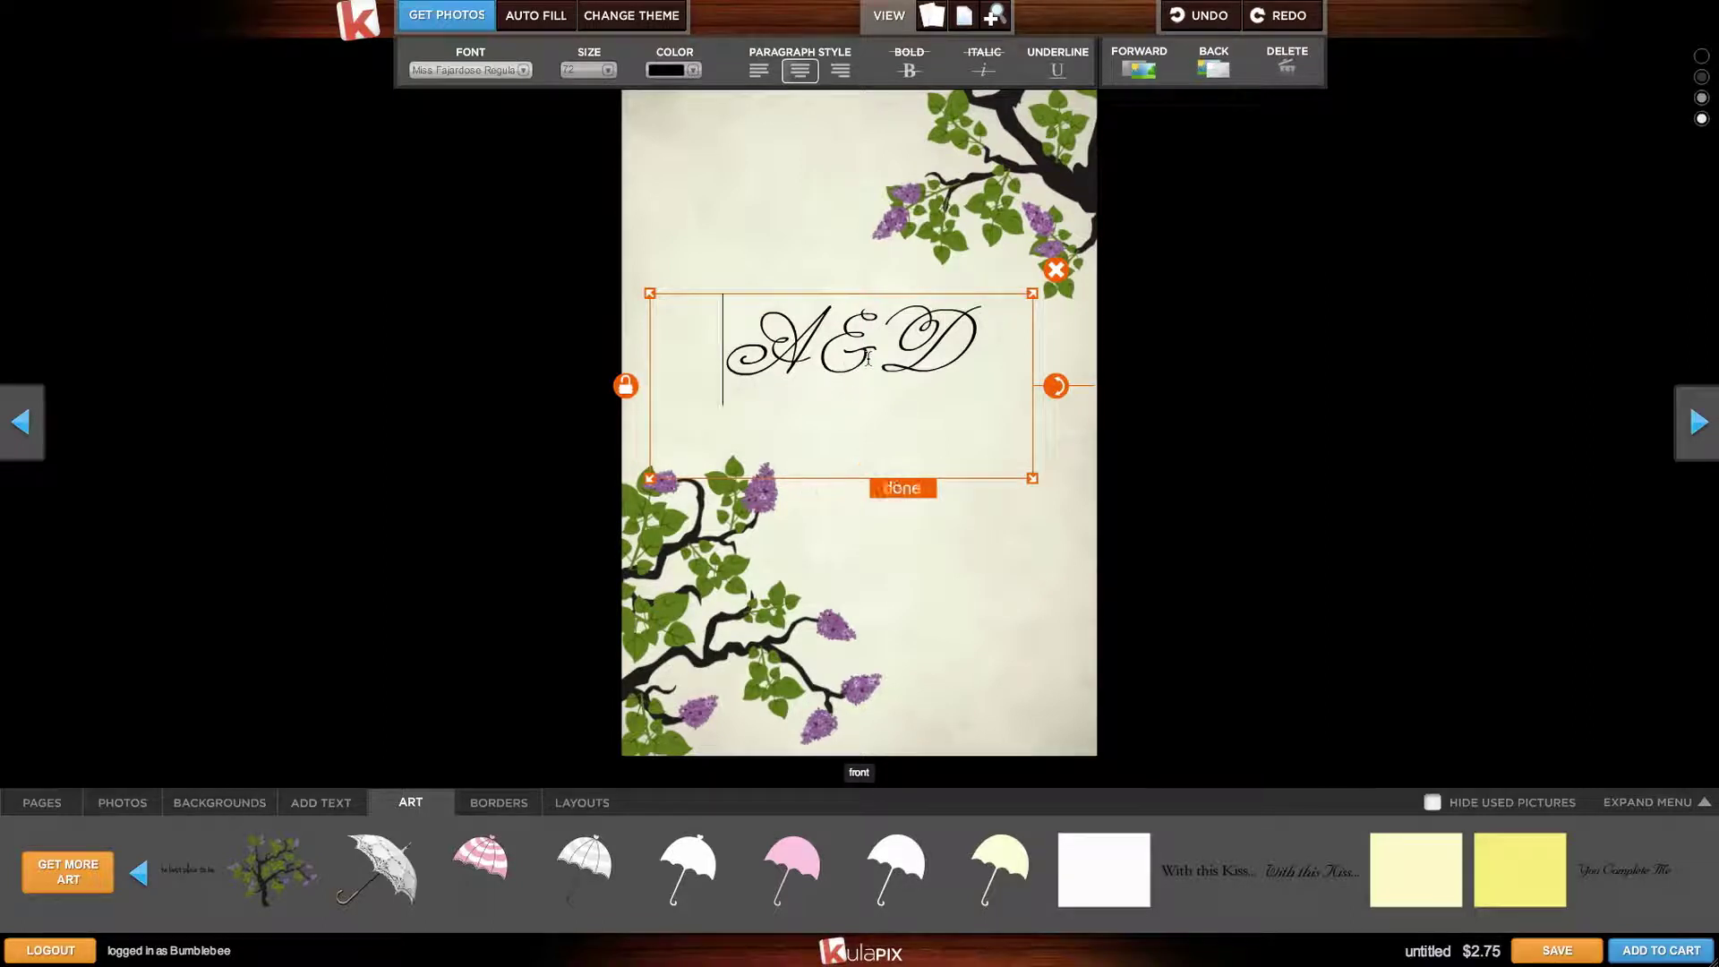
{"action": "double_click", "coordinate": [836, 351]}
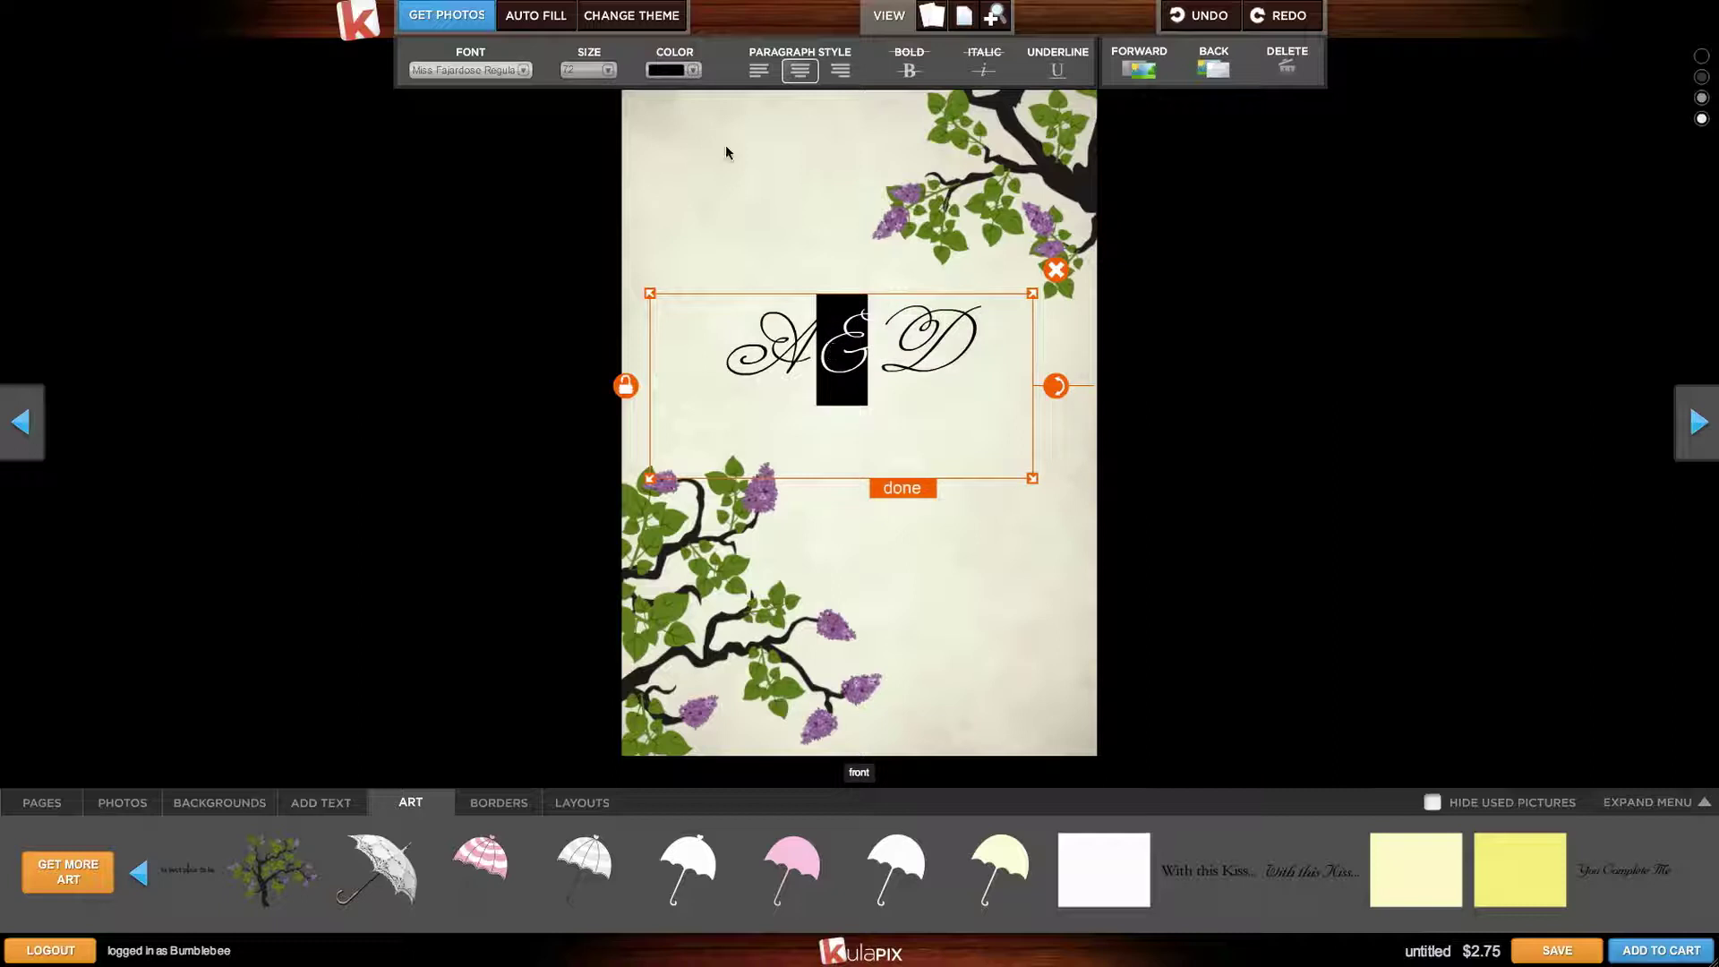
{"action": "left_click", "coordinate": [689, 72]}
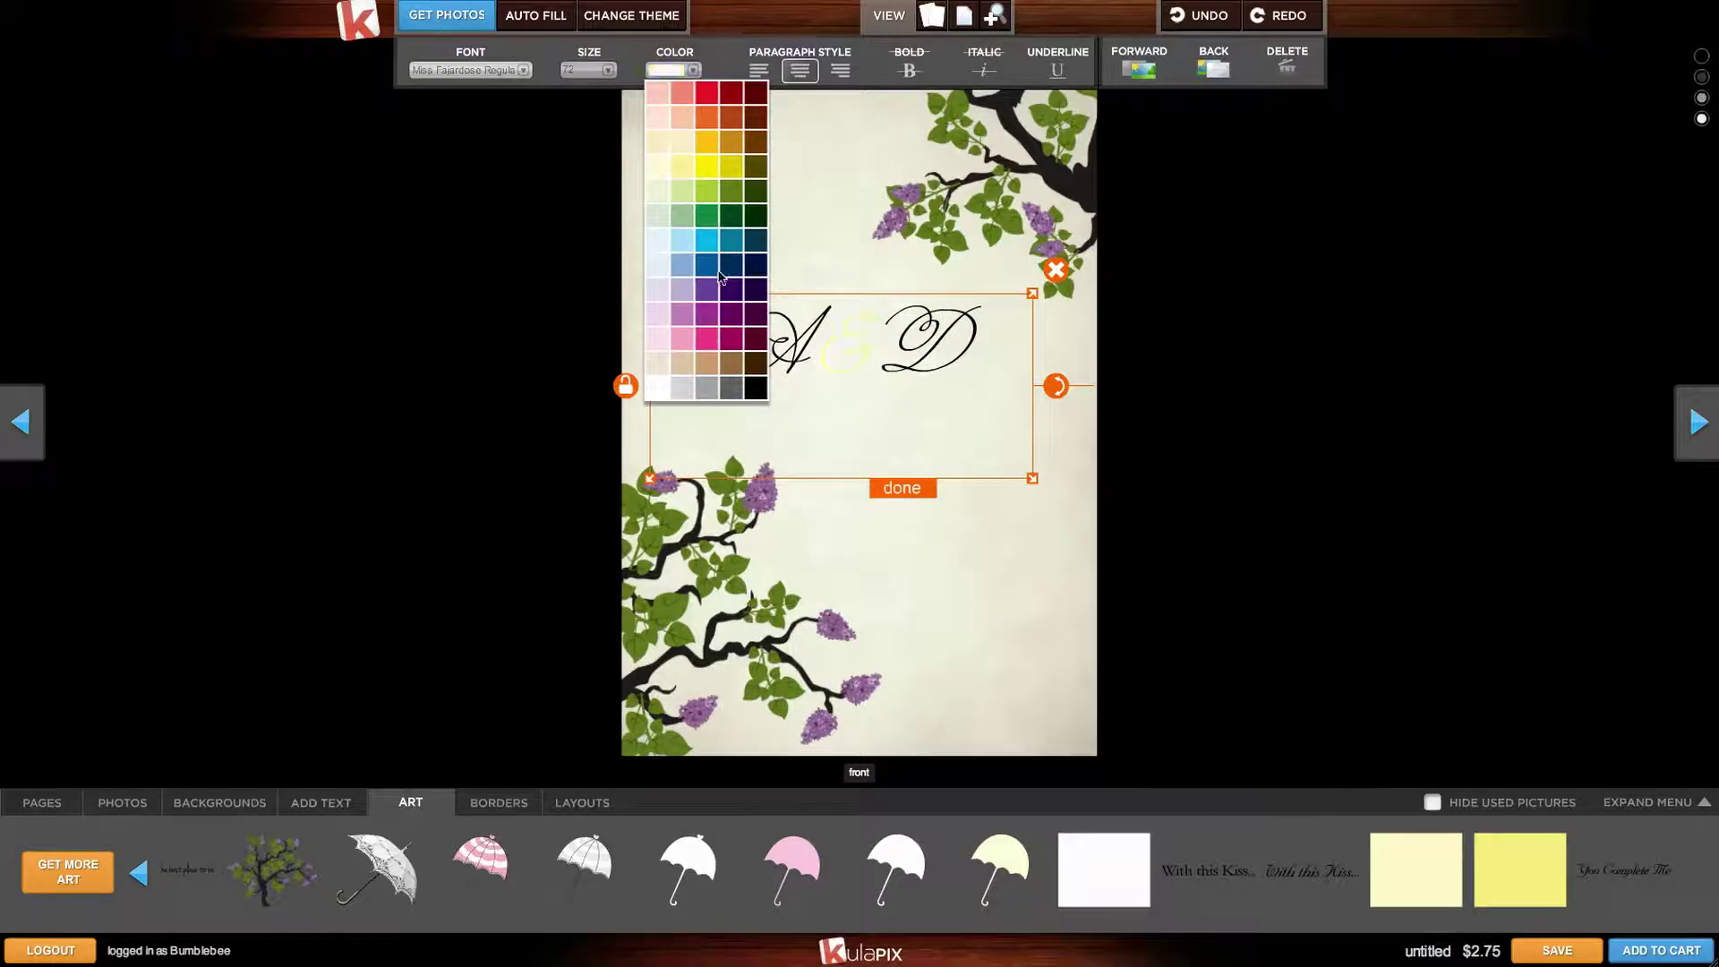
{"action": "left_click", "coordinate": [732, 191]}
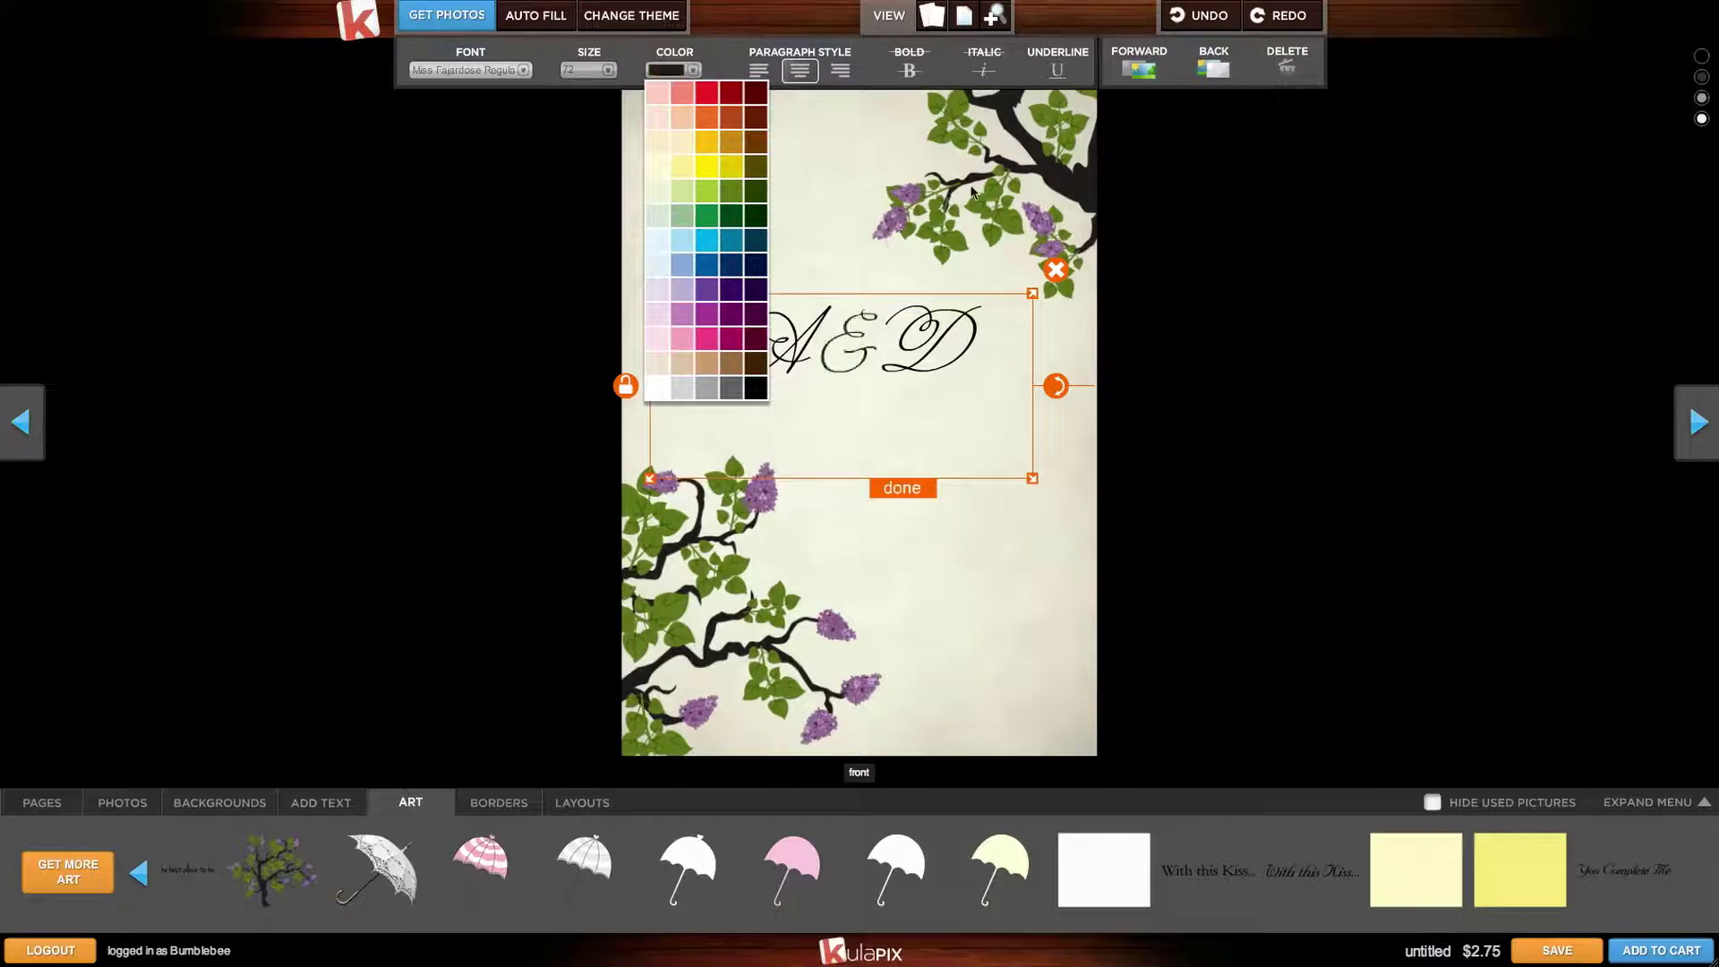
{"action": "left_click", "coordinate": [951, 242]}
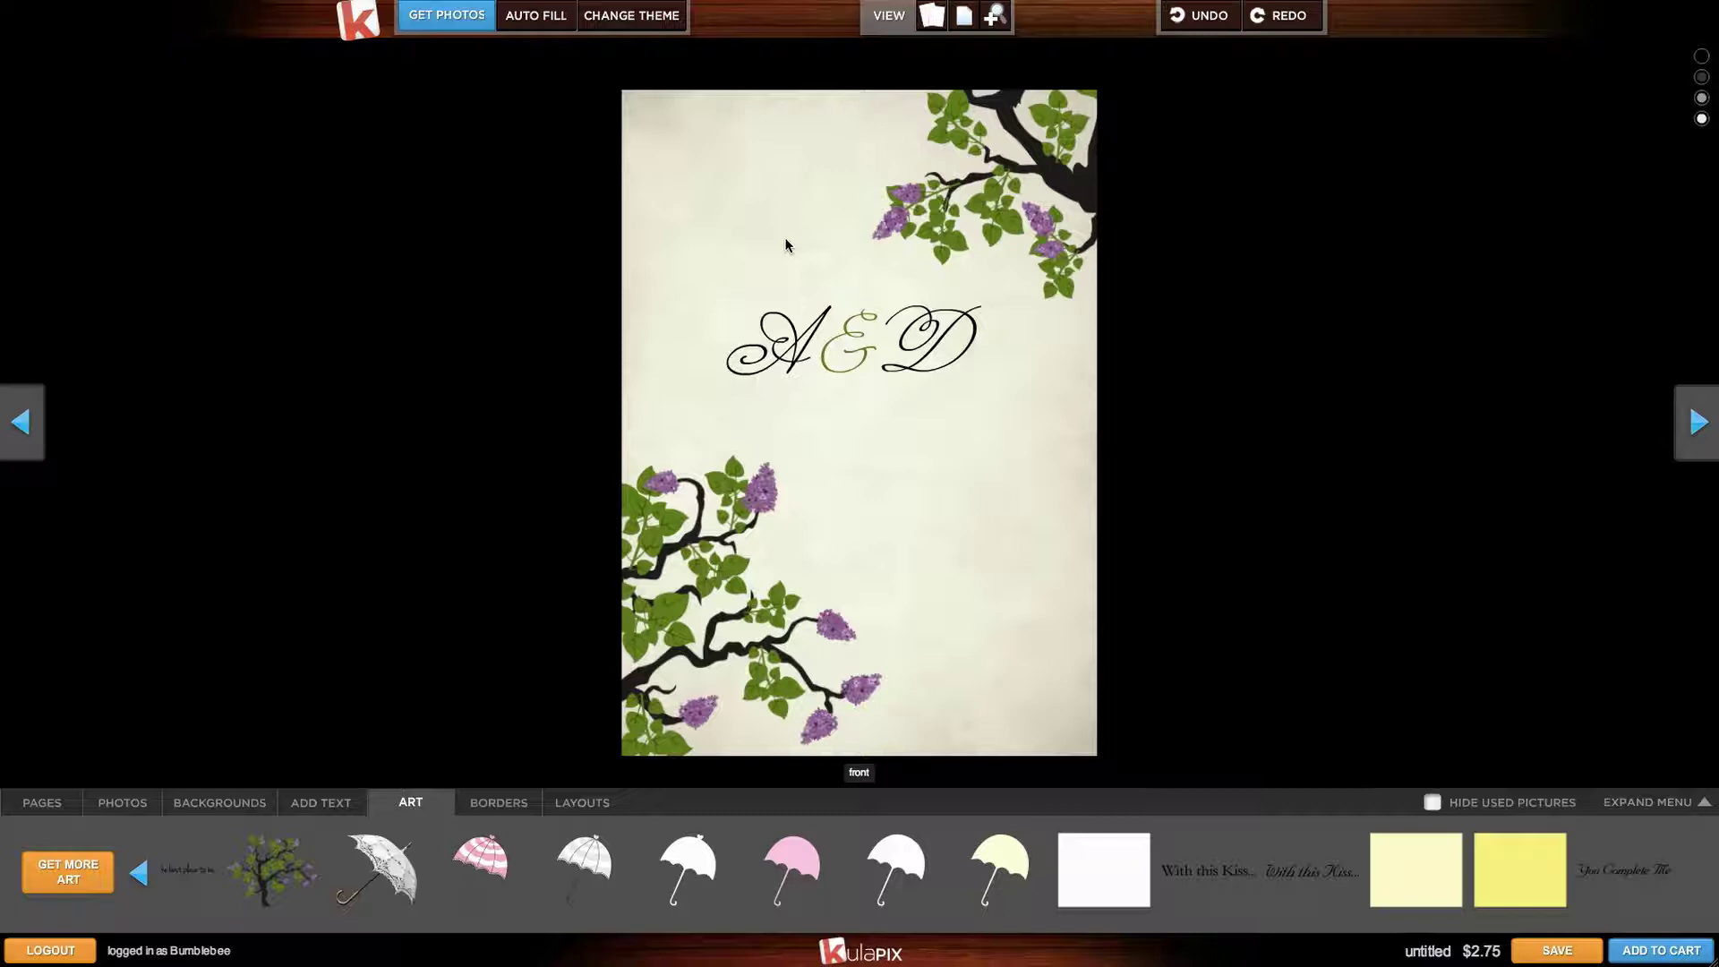
Add the couple's photo IMAGE 2.jpg from their album to the project's photos
{"action": "left_click", "coordinate": [430, 31]}
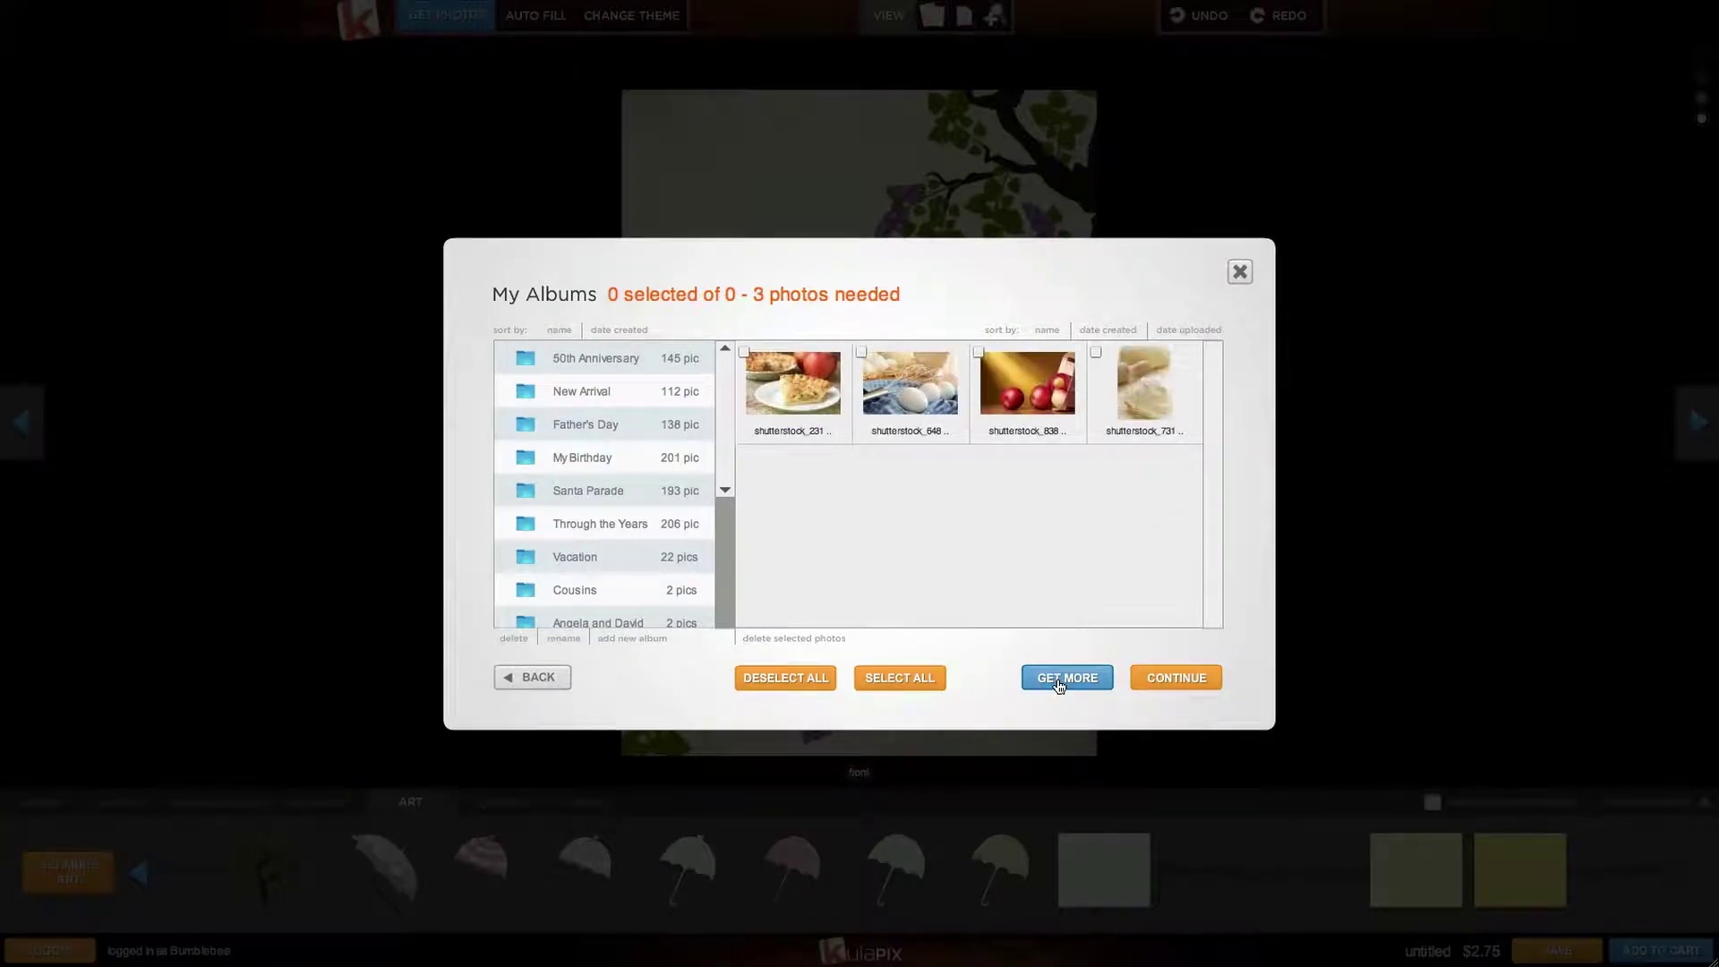
{"action": "scroll", "coordinate": [727, 387], "scroll_direction": "down", "scroll_amount": 3}
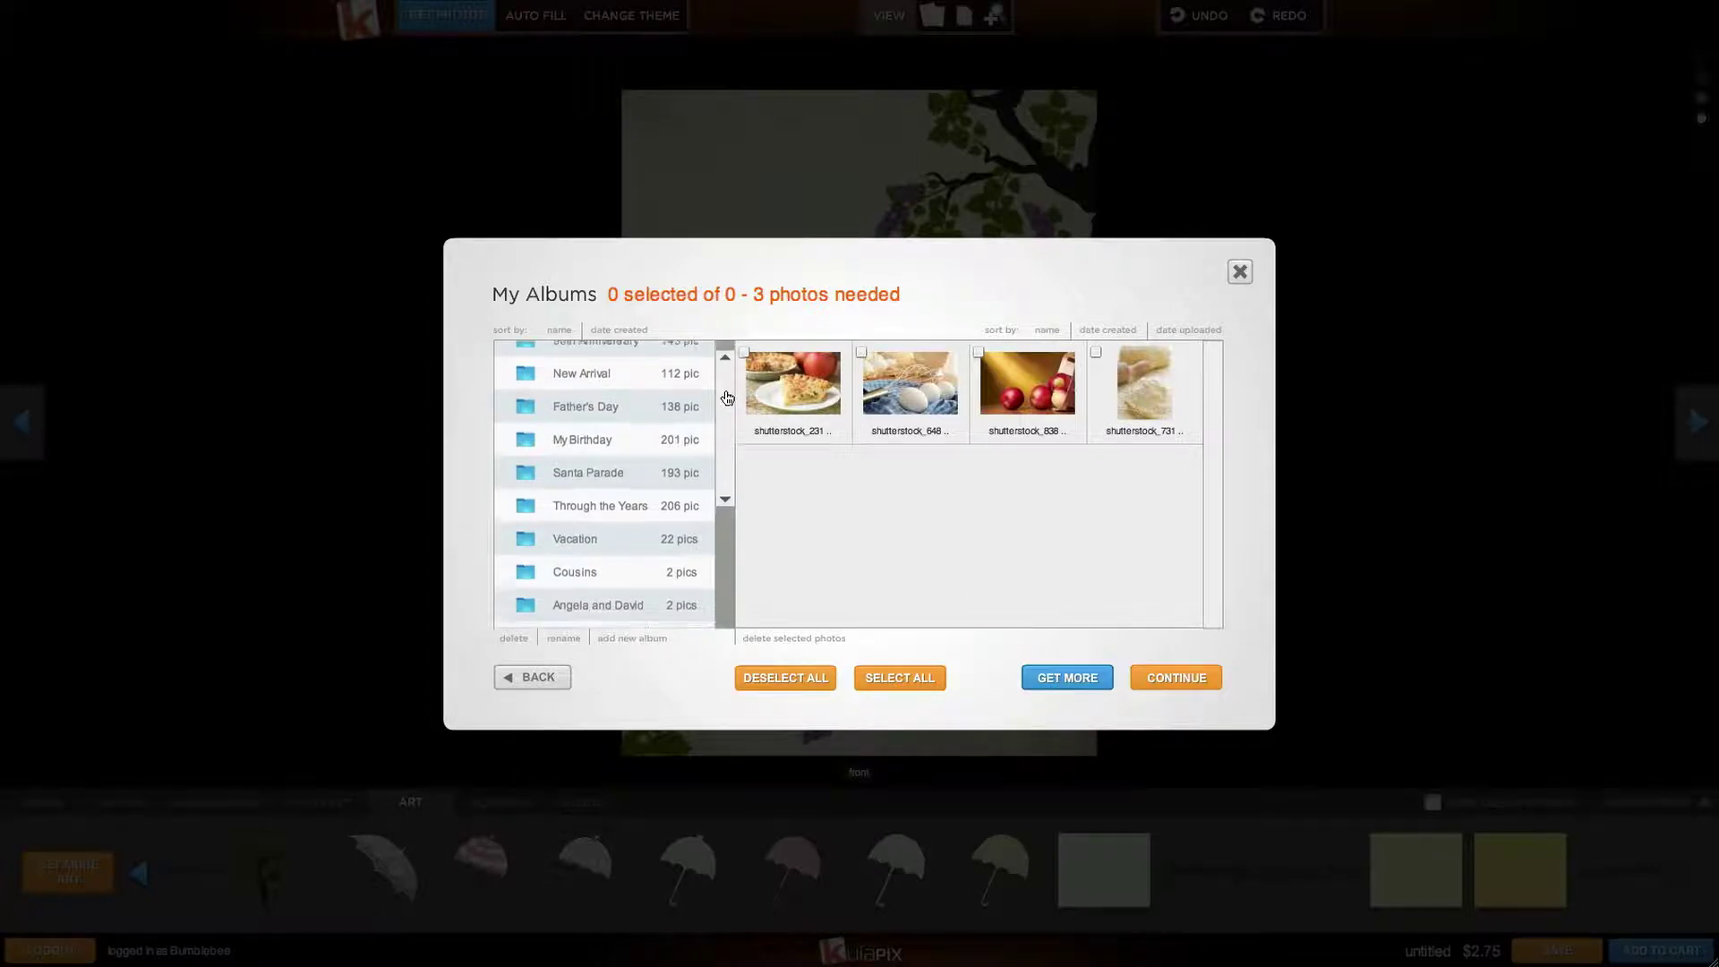
{"action": "left_click", "coordinate": [685, 547]}
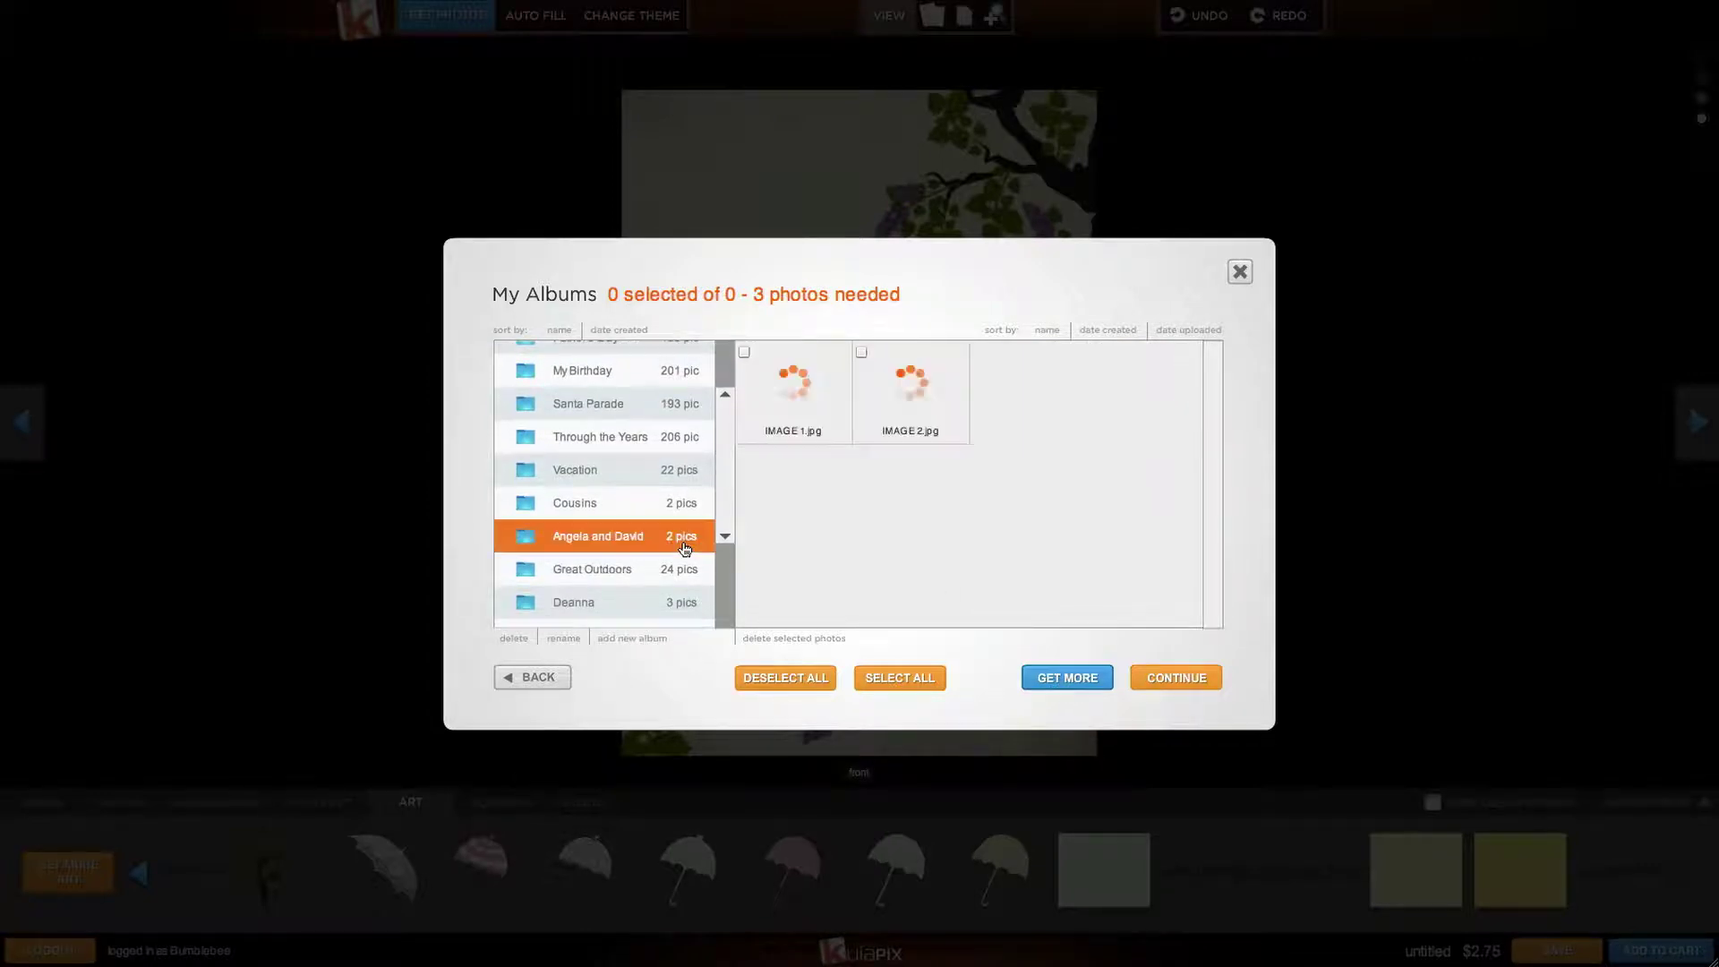
{"action": "left_click", "coordinate": [939, 426]}
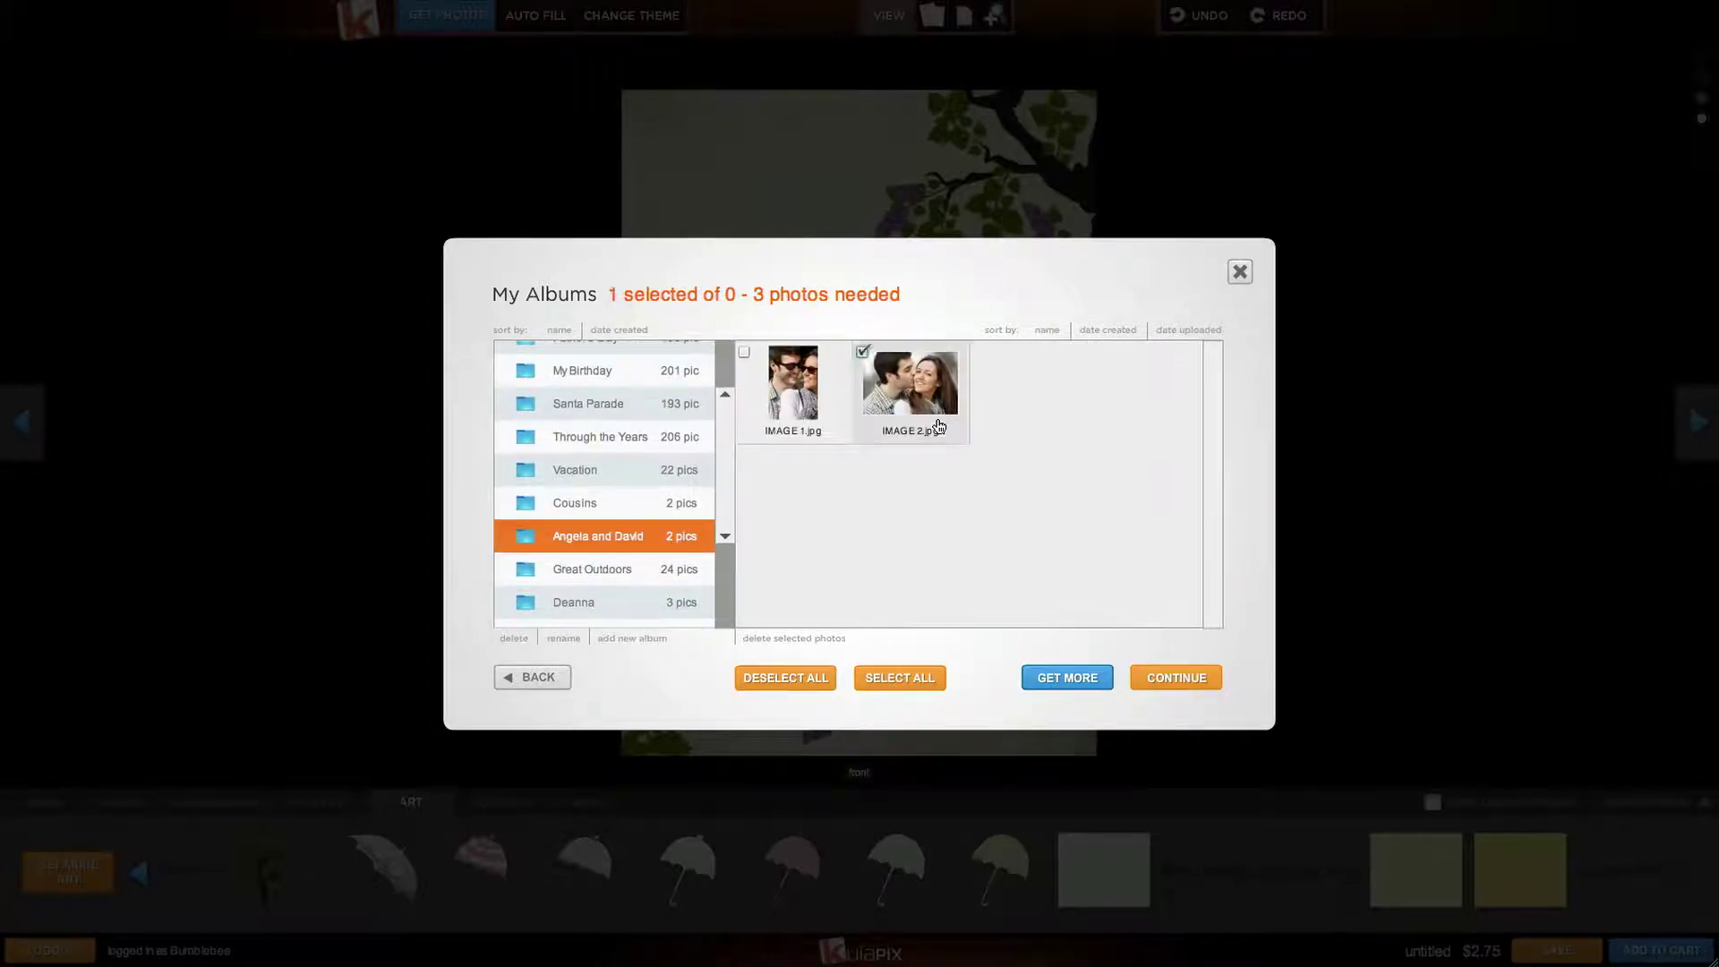
{"action": "left_click", "coordinate": [1173, 679]}
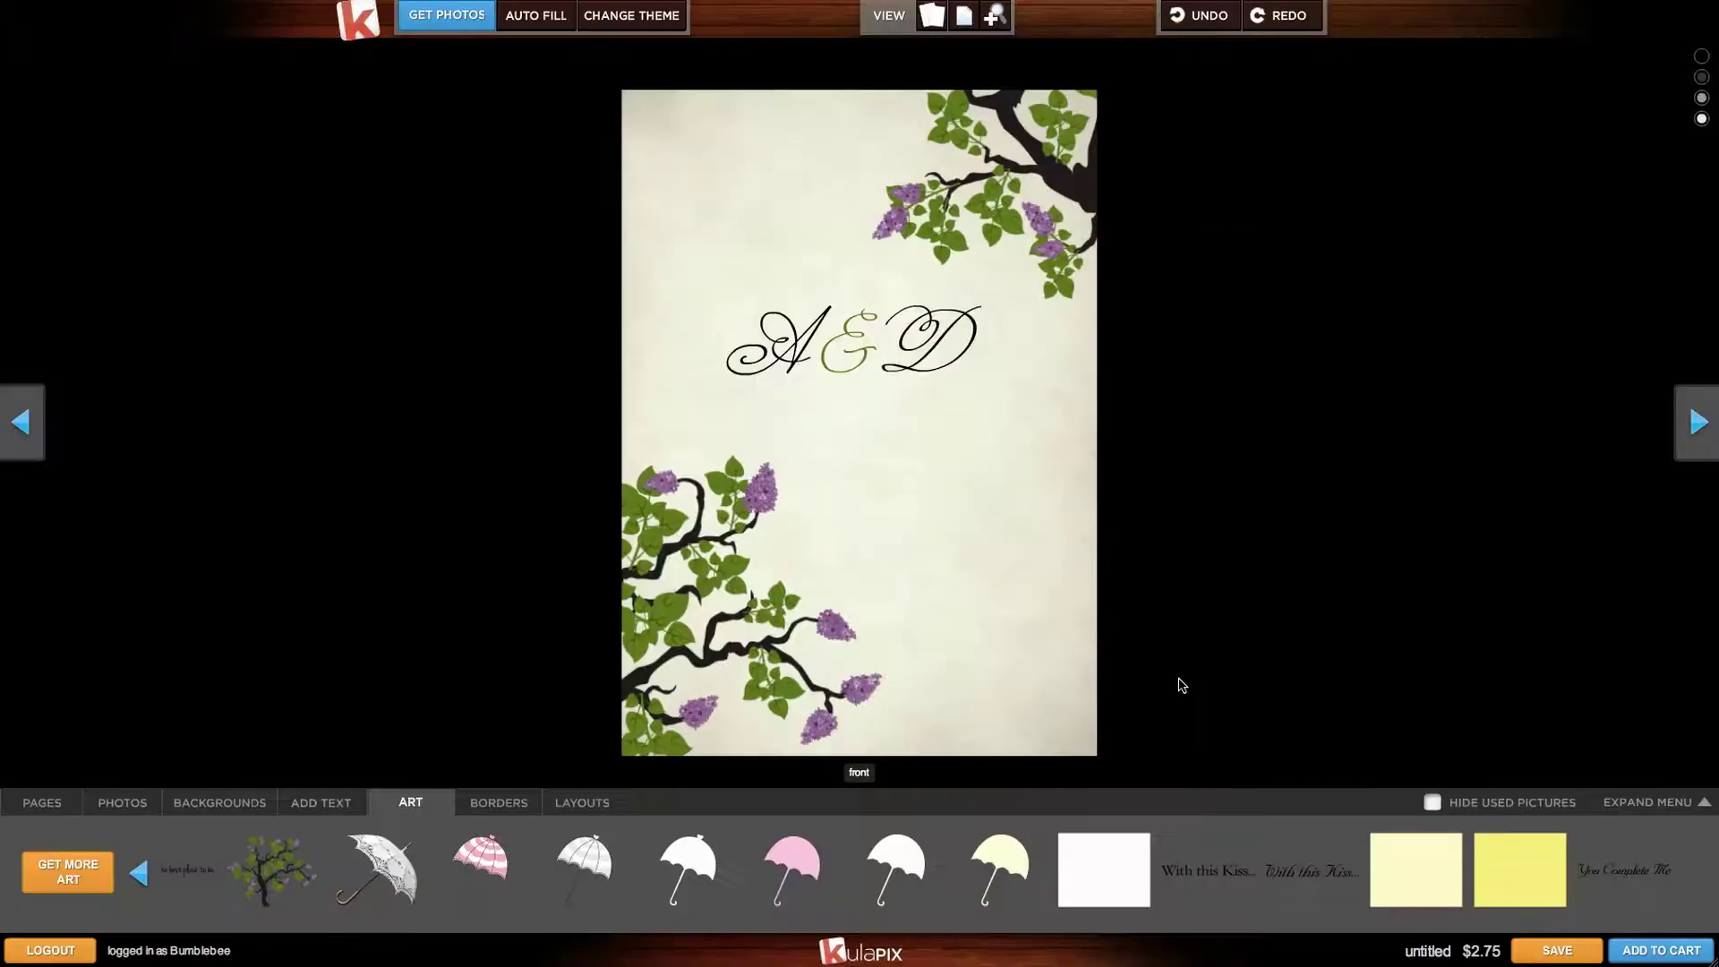
Place IMAGE 2.jpg on the front page, enlarge it, tilt it slightly counter-clockwise, and position it below the initials
{"action": "left_click", "coordinate": [134, 810]}
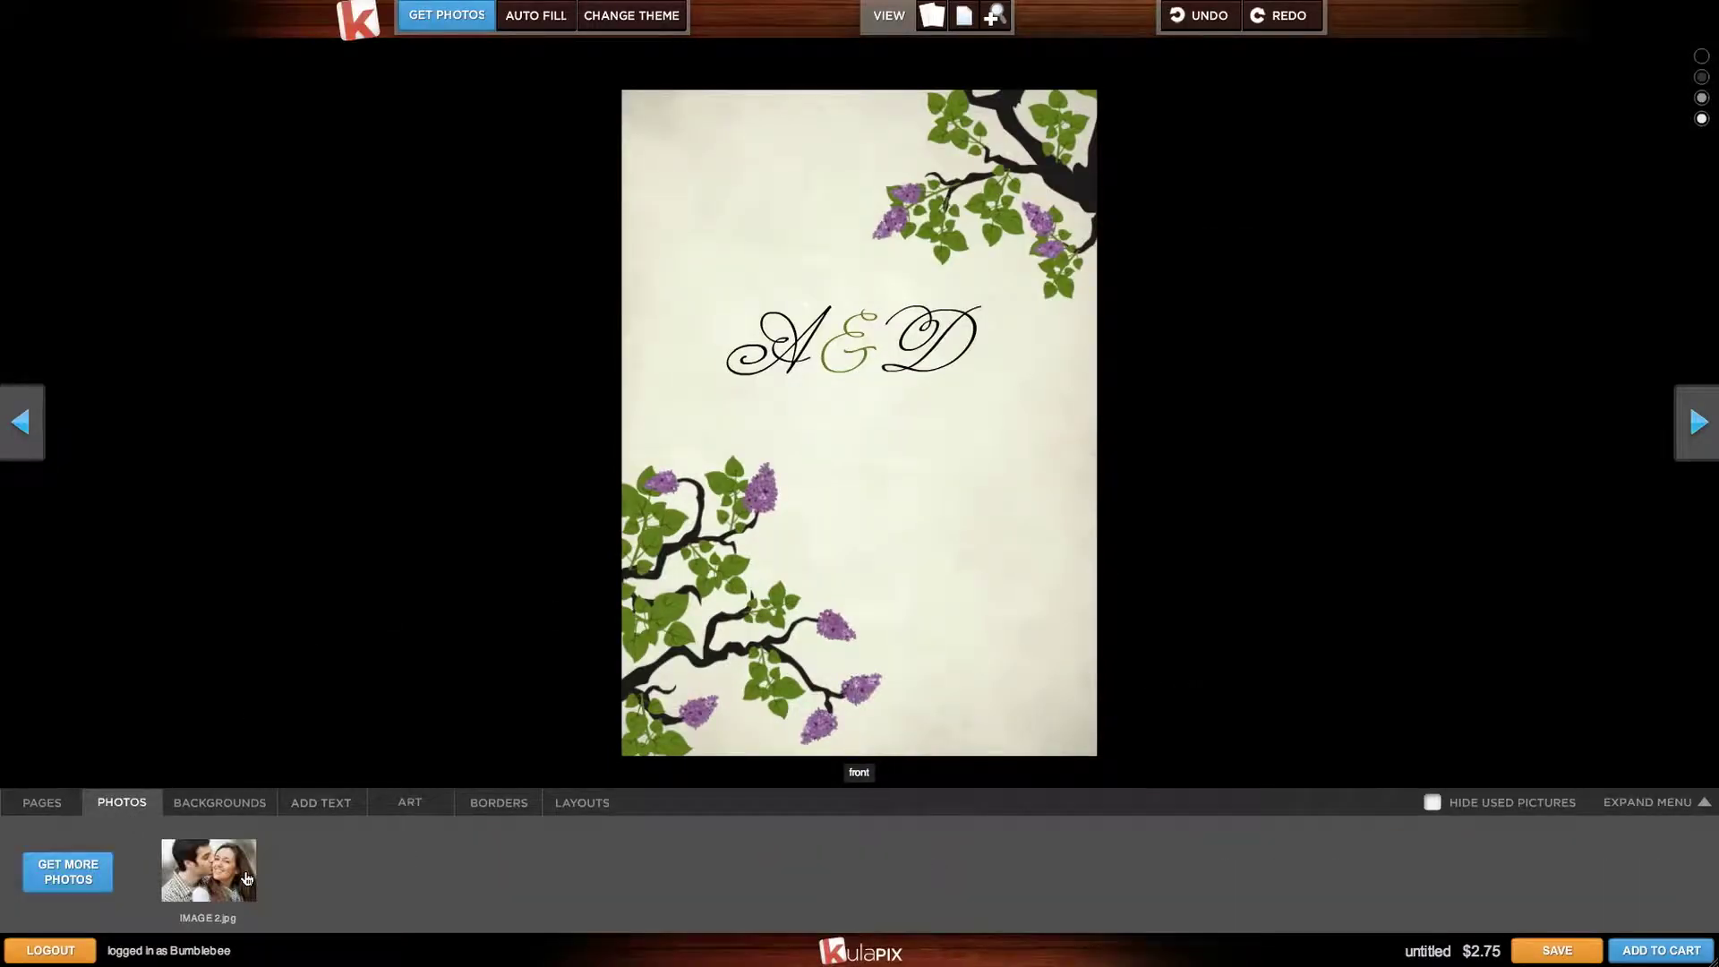
{"action": "left_click_drag", "start_coordinate": [256, 861], "coordinate": [889, 465]}
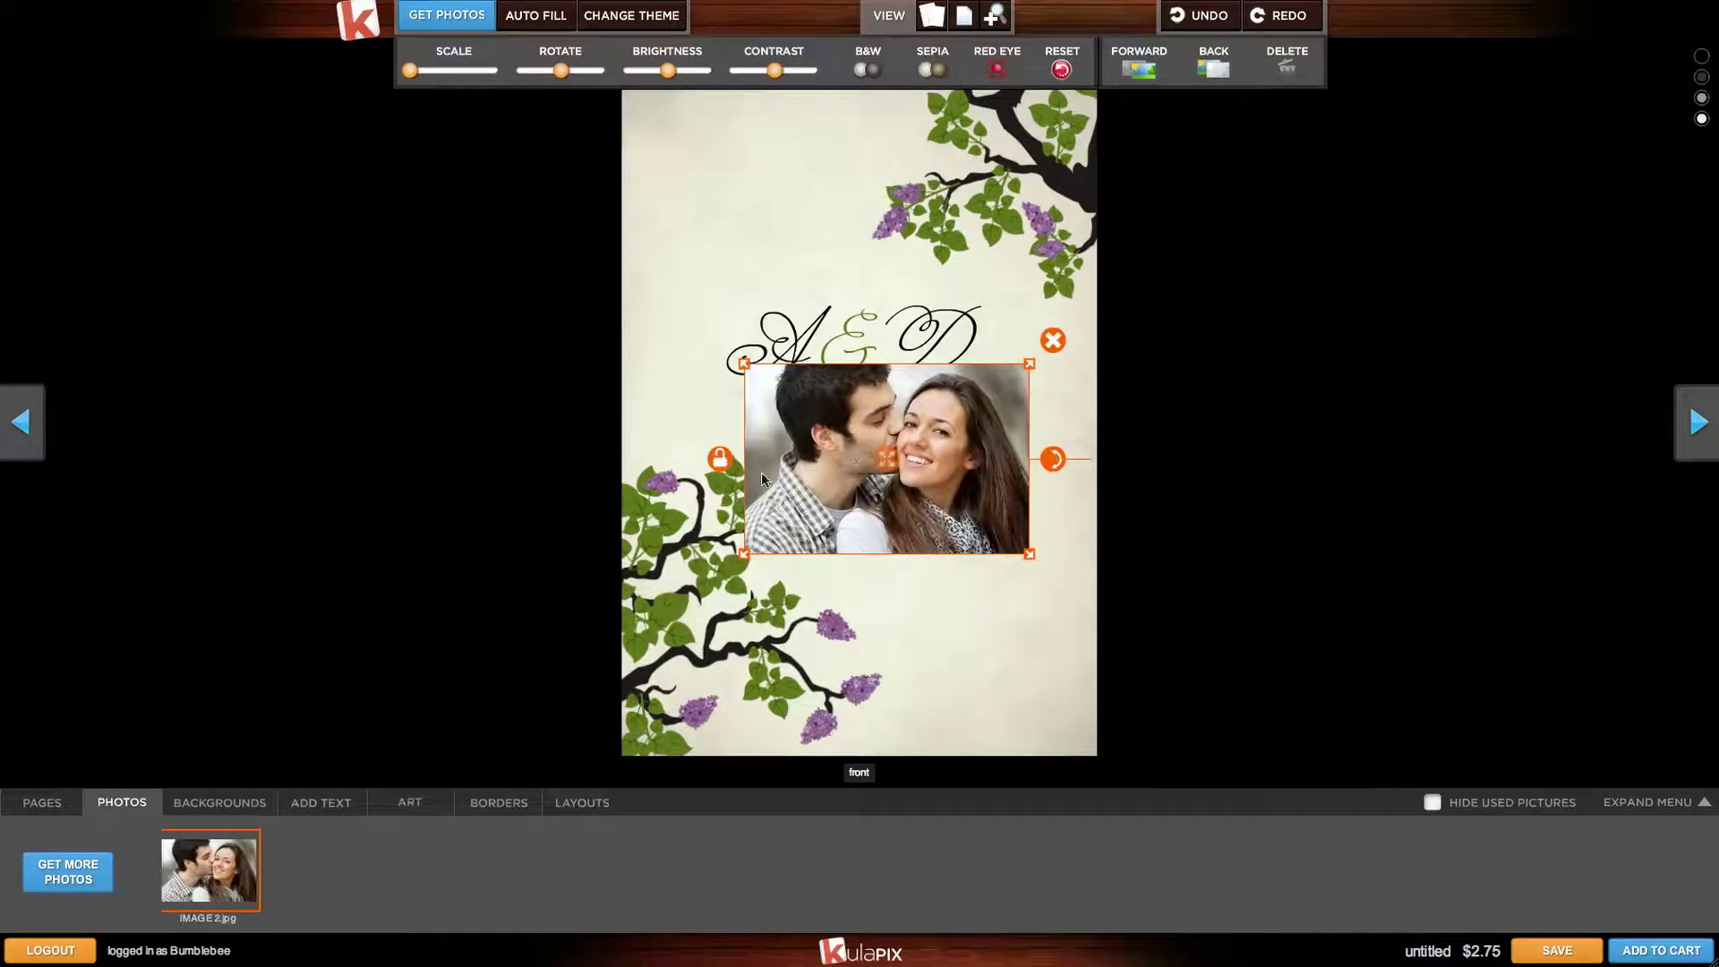
{"action": "left_click_drag", "start_coordinate": [743, 560], "coordinate": [652, 630]}
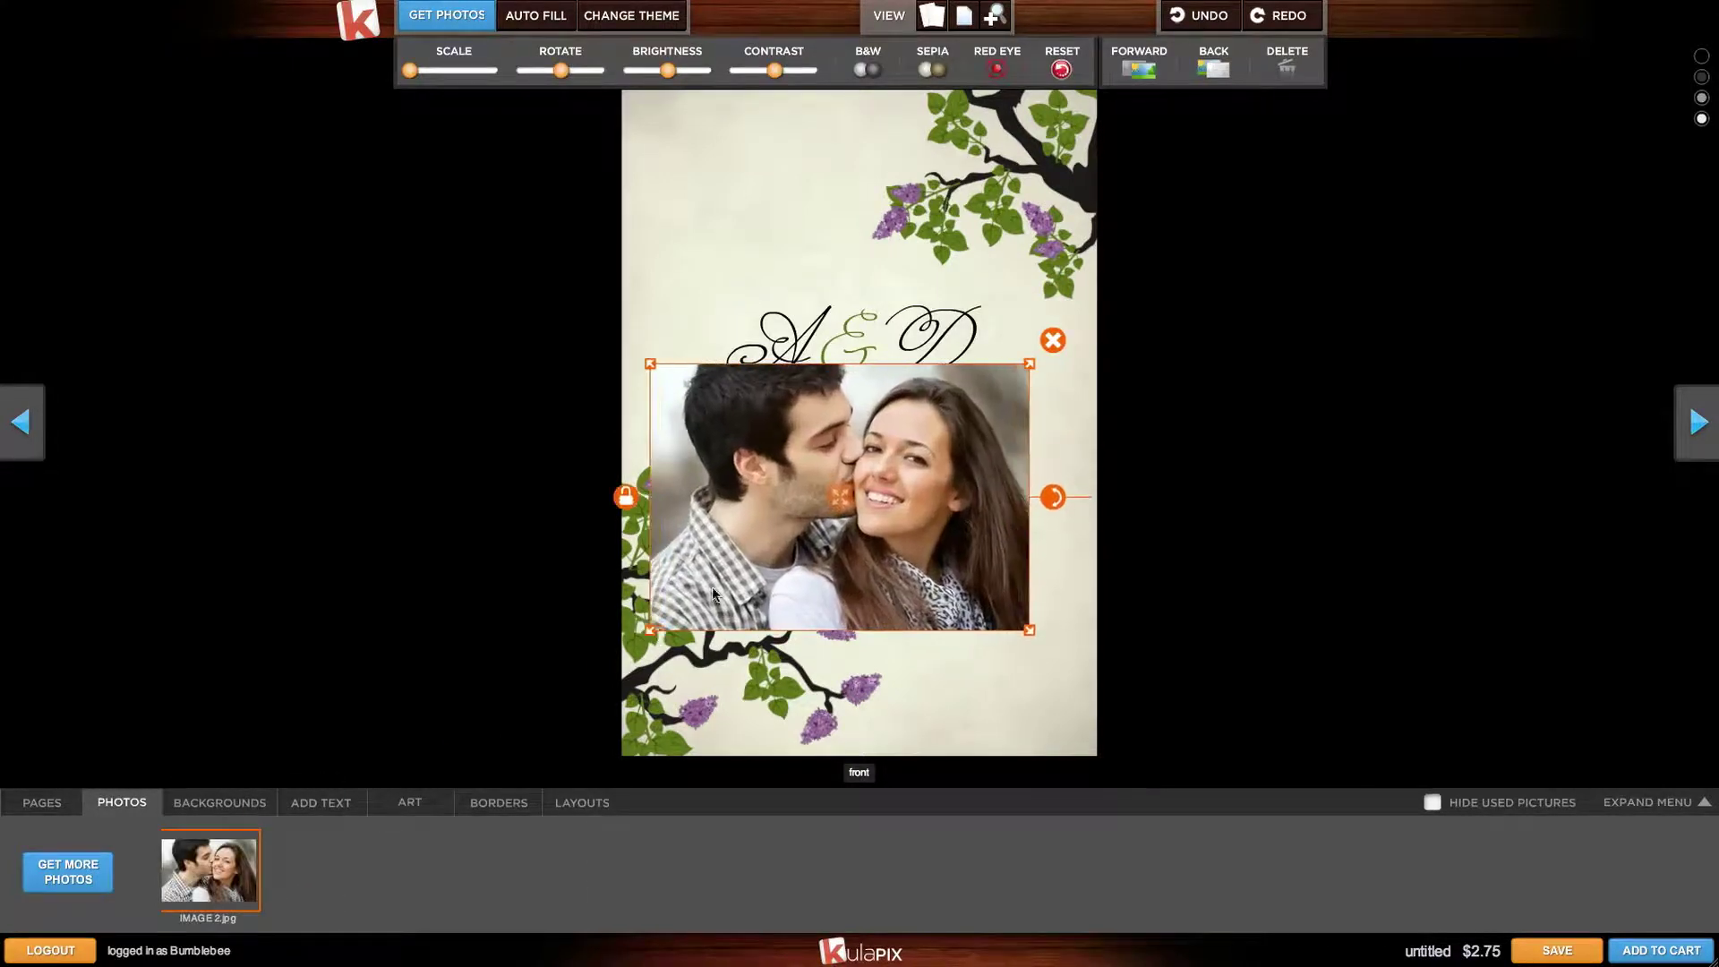
{"action": "mouse_move", "coordinate": [1061, 490]}
{"action": "left_mouse_down"}
{"action": "mouse_move", "coordinate": [1054, 461]}
{"action": "mouse_move", "coordinate": [1057, 476]}
{"action": "left_mouse_up"}
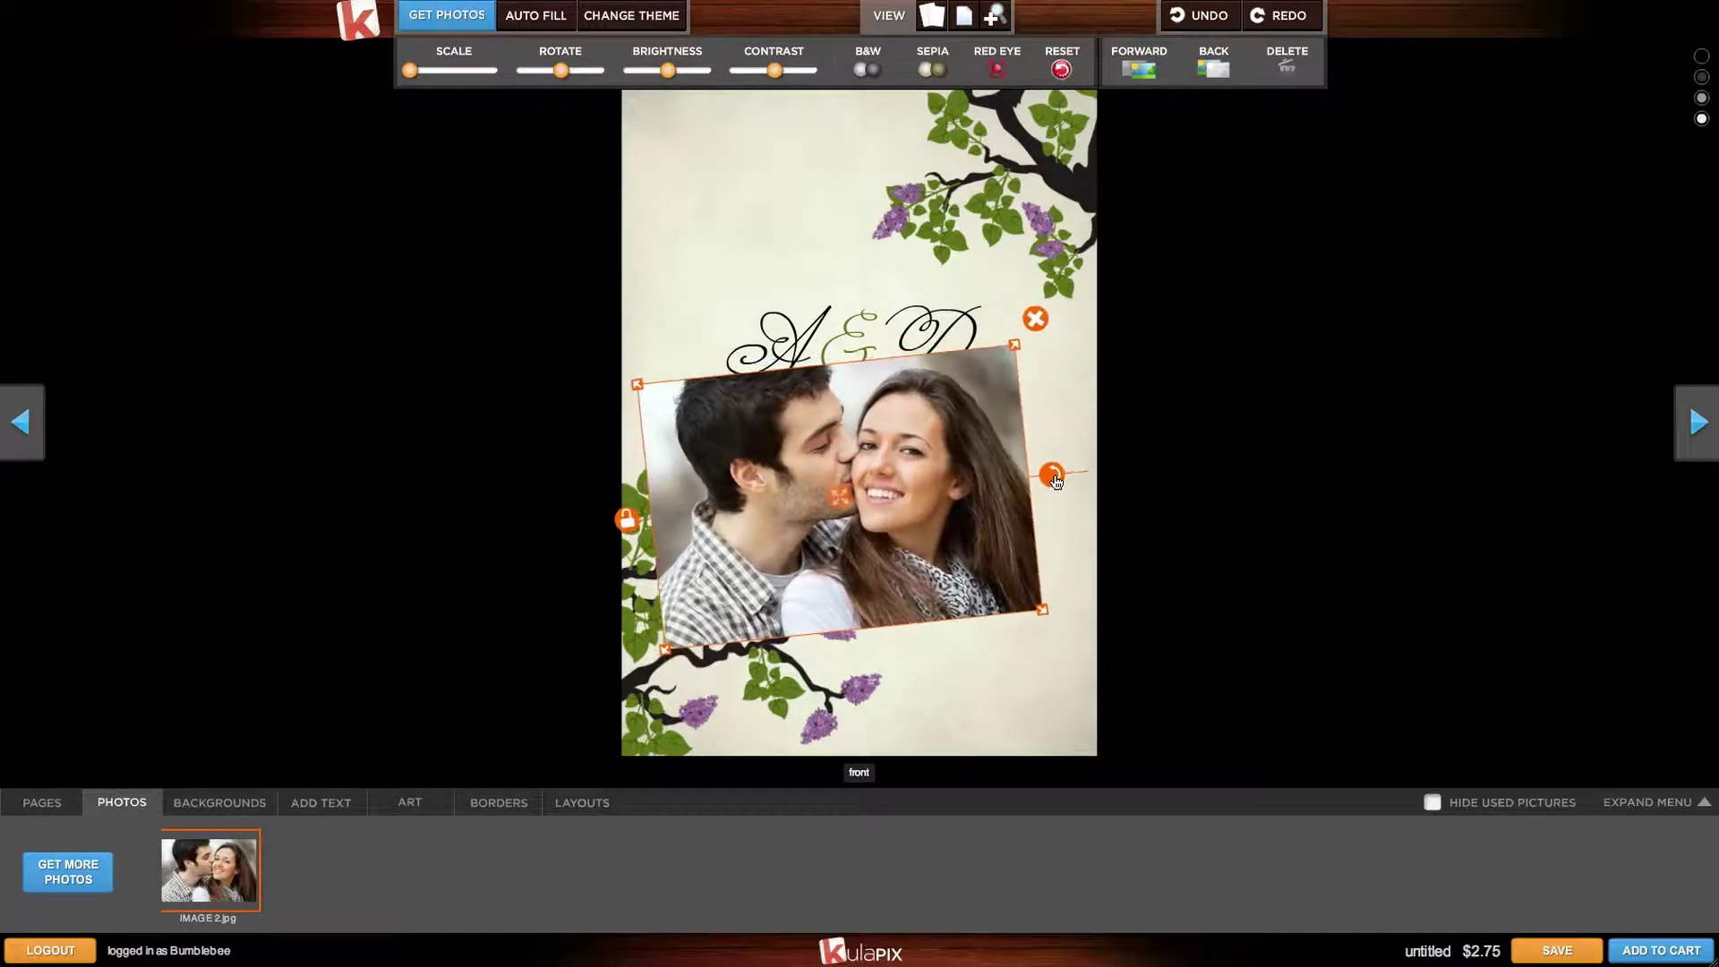
{"action": "left_click_drag", "start_coordinate": [849, 504], "coordinate": [874, 558]}
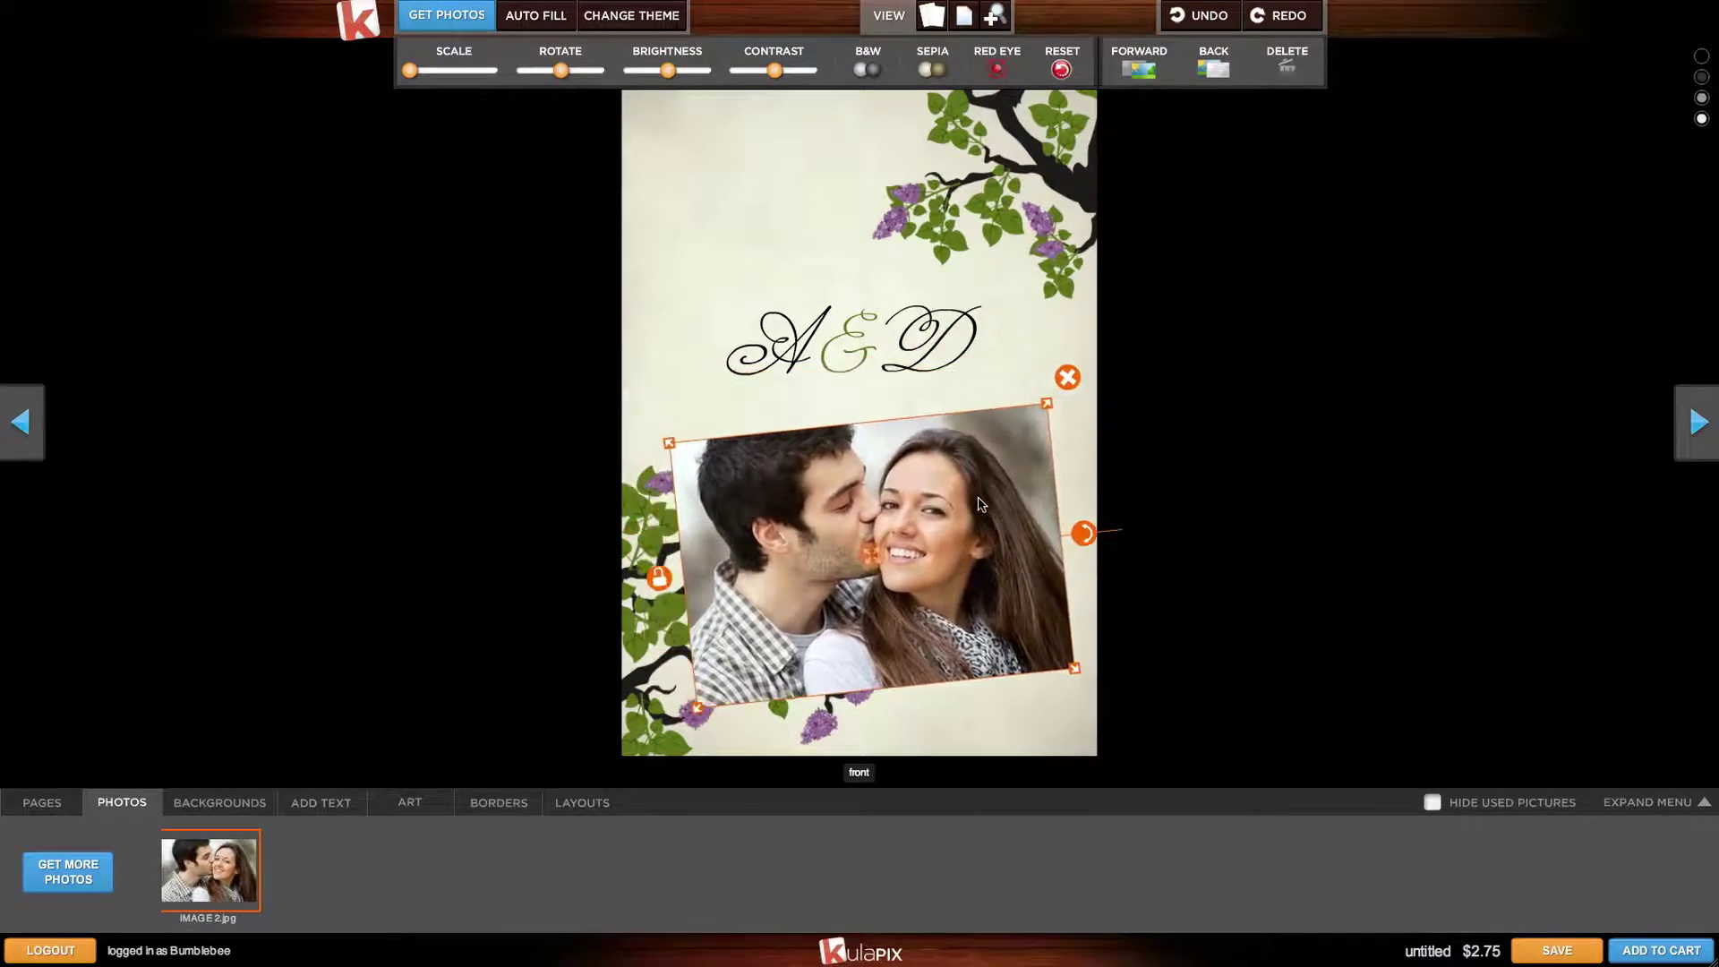
Try several black frame borders around the couple's photo, and remove the photo from the front page
{"action": "left_click", "coordinate": [517, 804]}
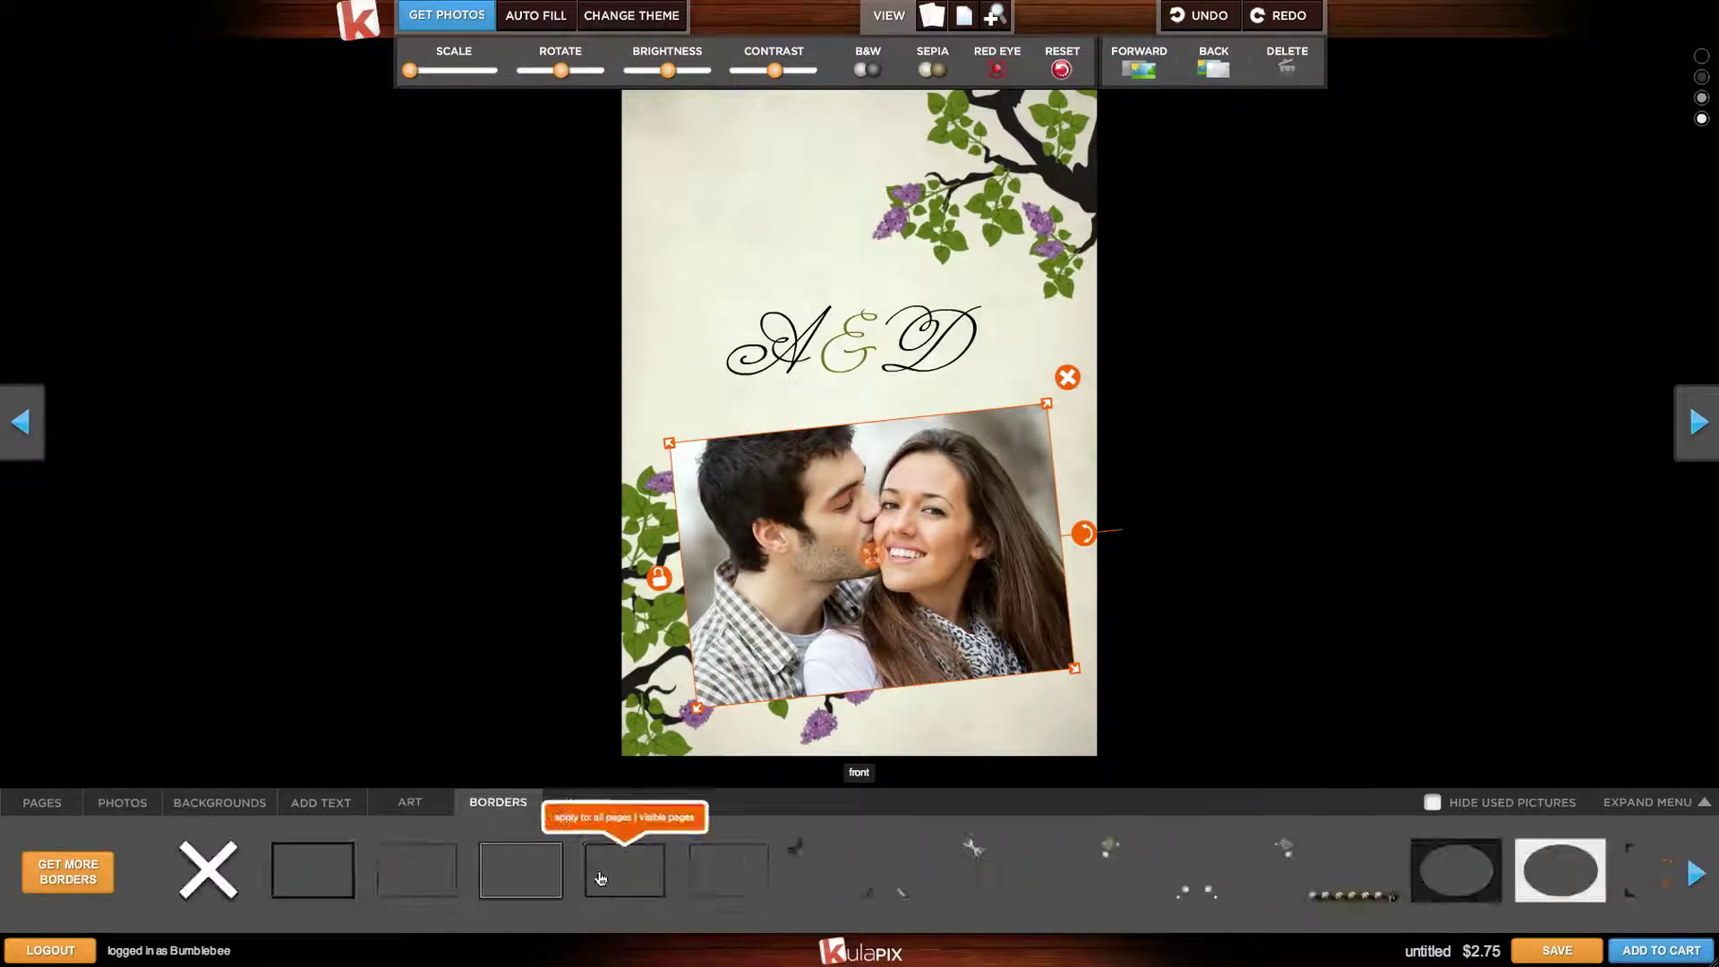
{"action": "left_click_drag", "start_coordinate": [624, 869], "coordinate": [865, 496]}
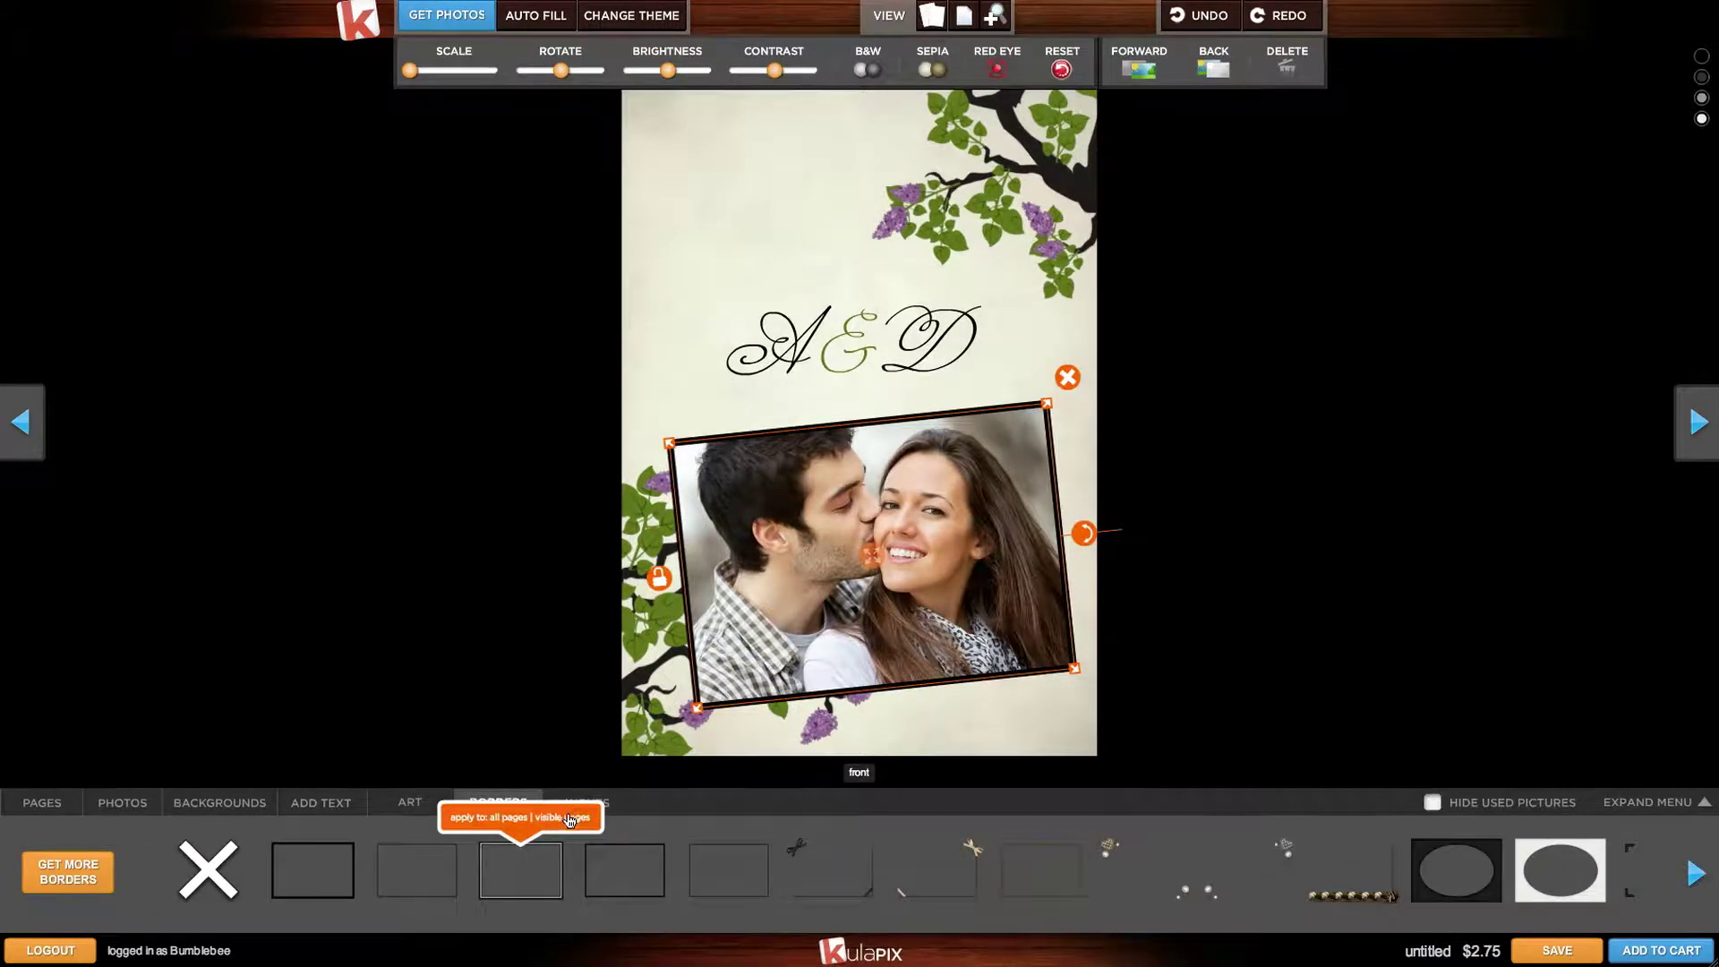
{"action": "left_click", "coordinate": [479, 867]}
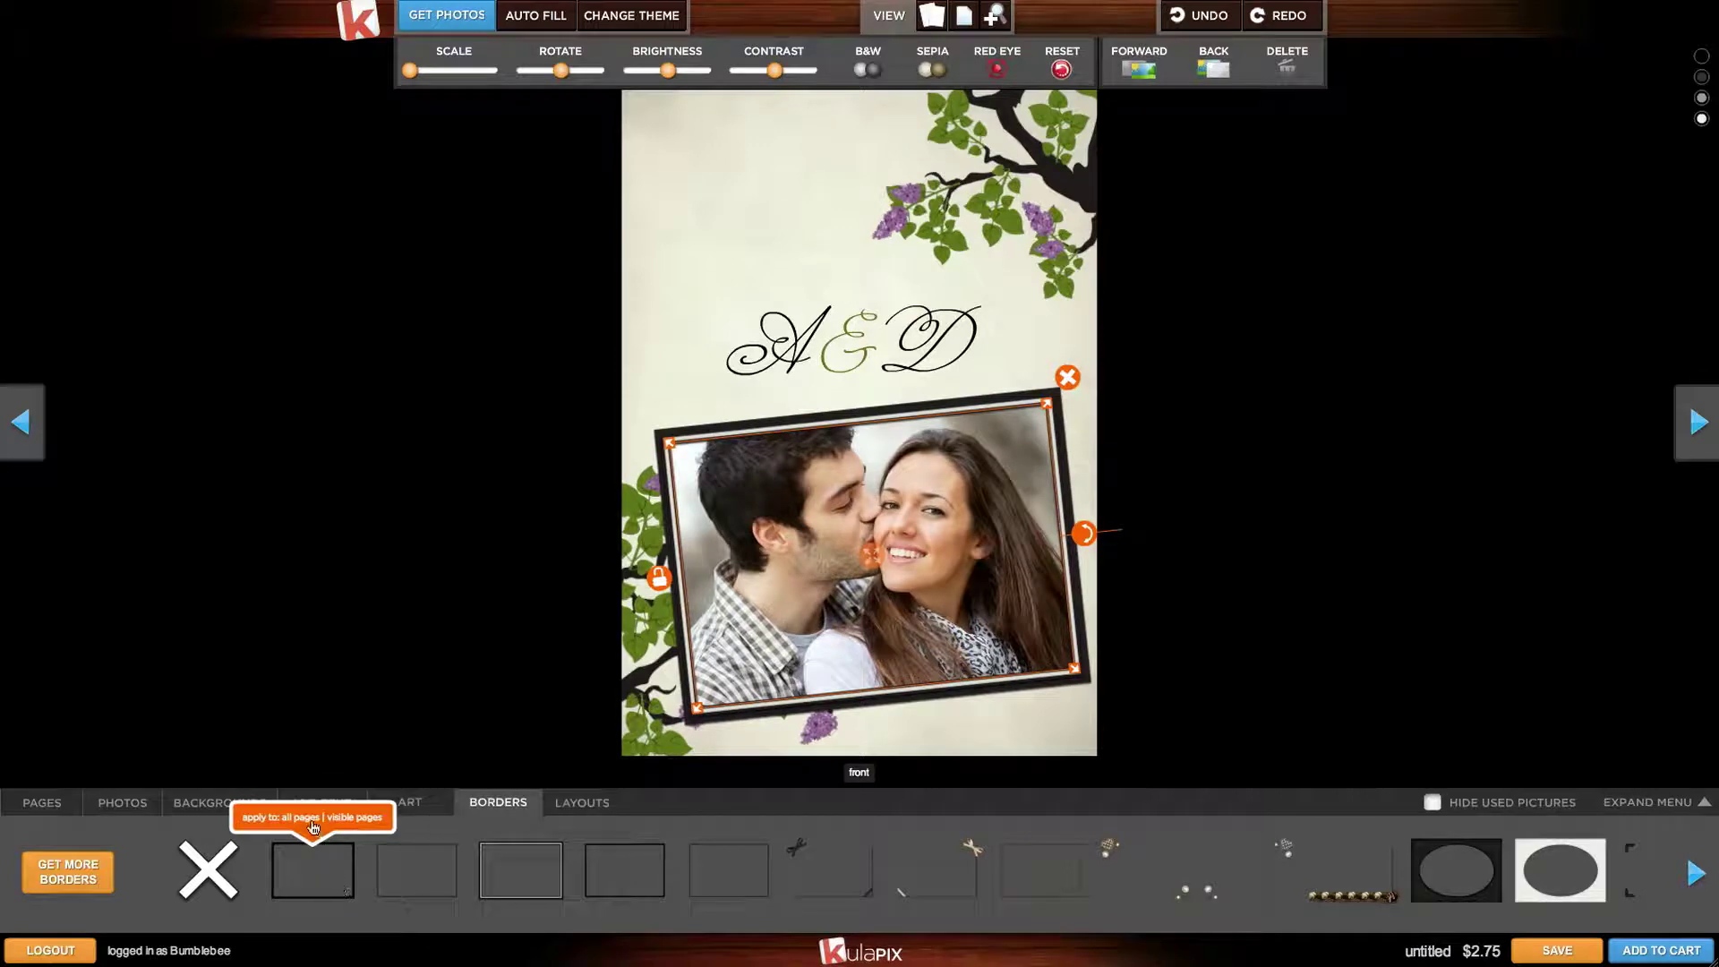
{"action": "left_click", "coordinate": [313, 828]}
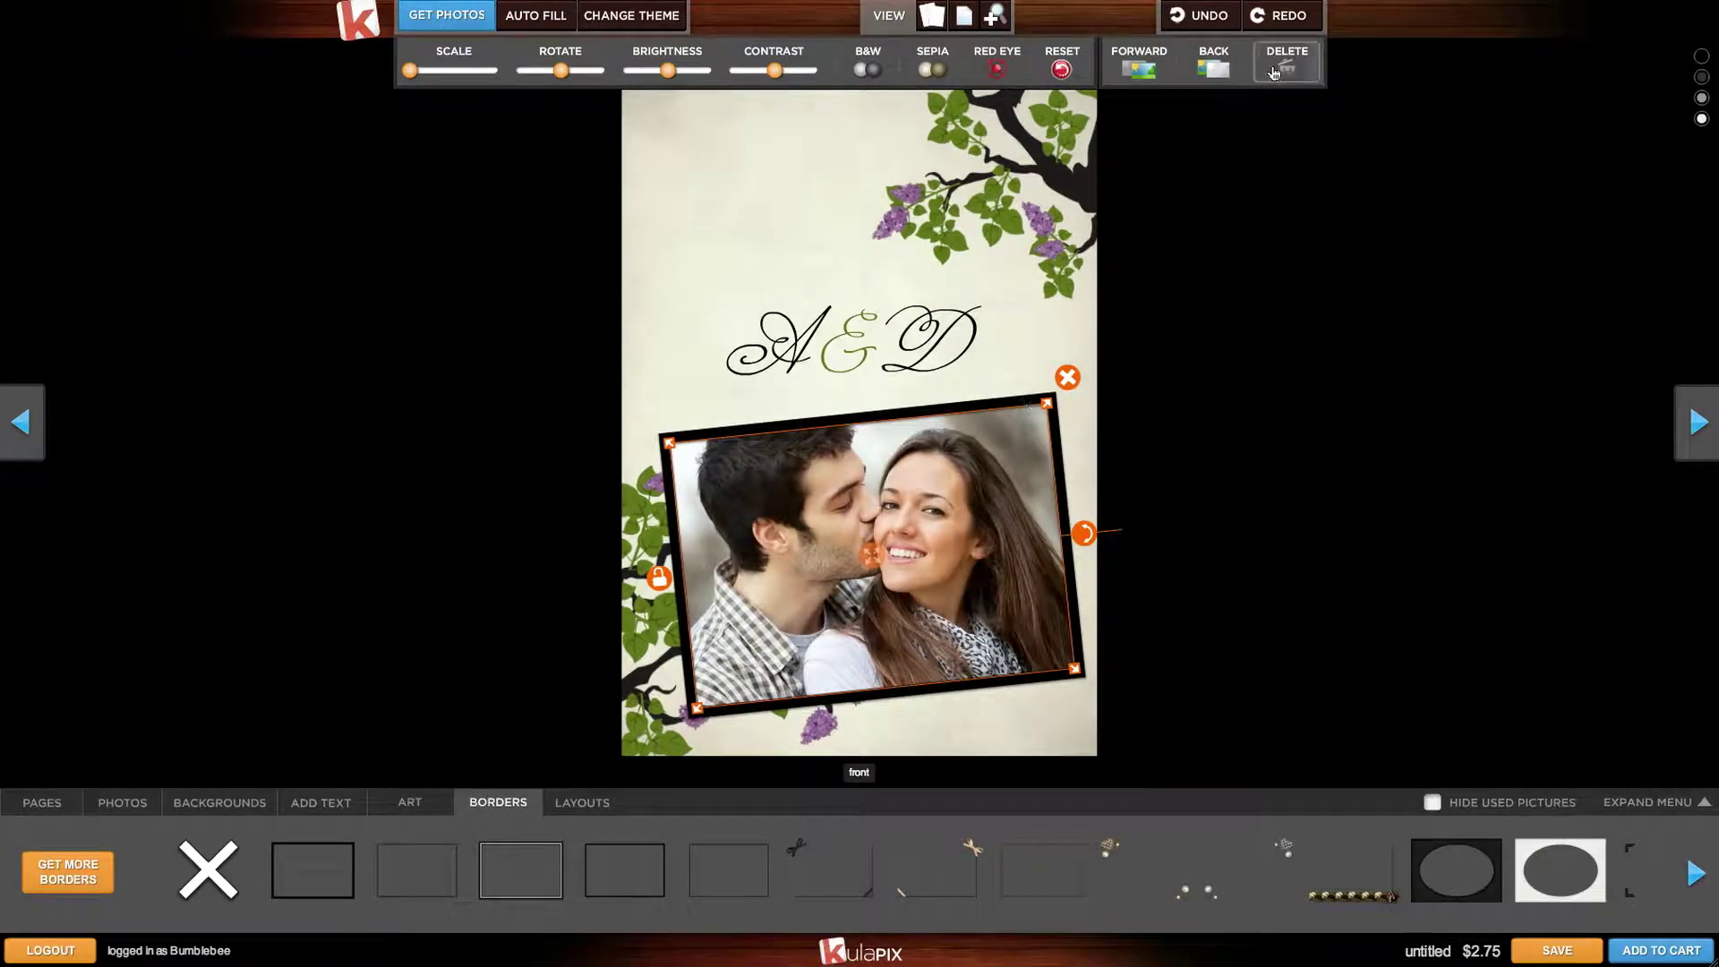
{"action": "left_click", "coordinate": [1068, 377]}
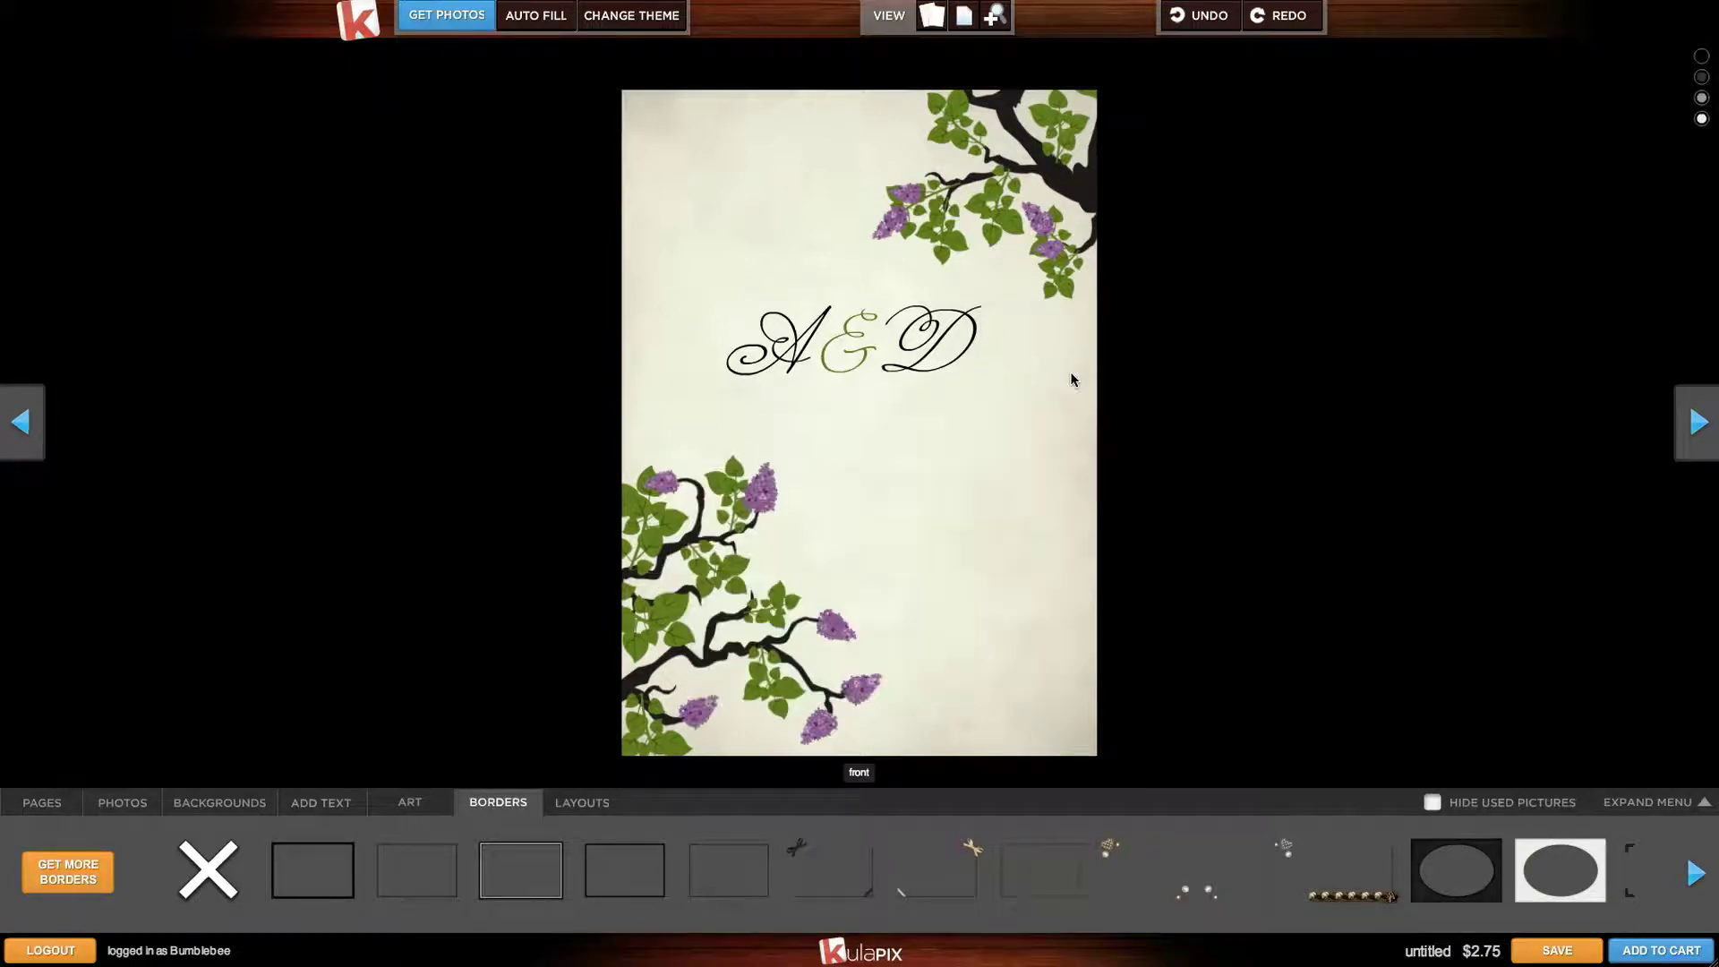
Correct the church name on the back page to "St. Joseph the Worker"
{"action": "left_click", "coordinate": [1699, 430]}
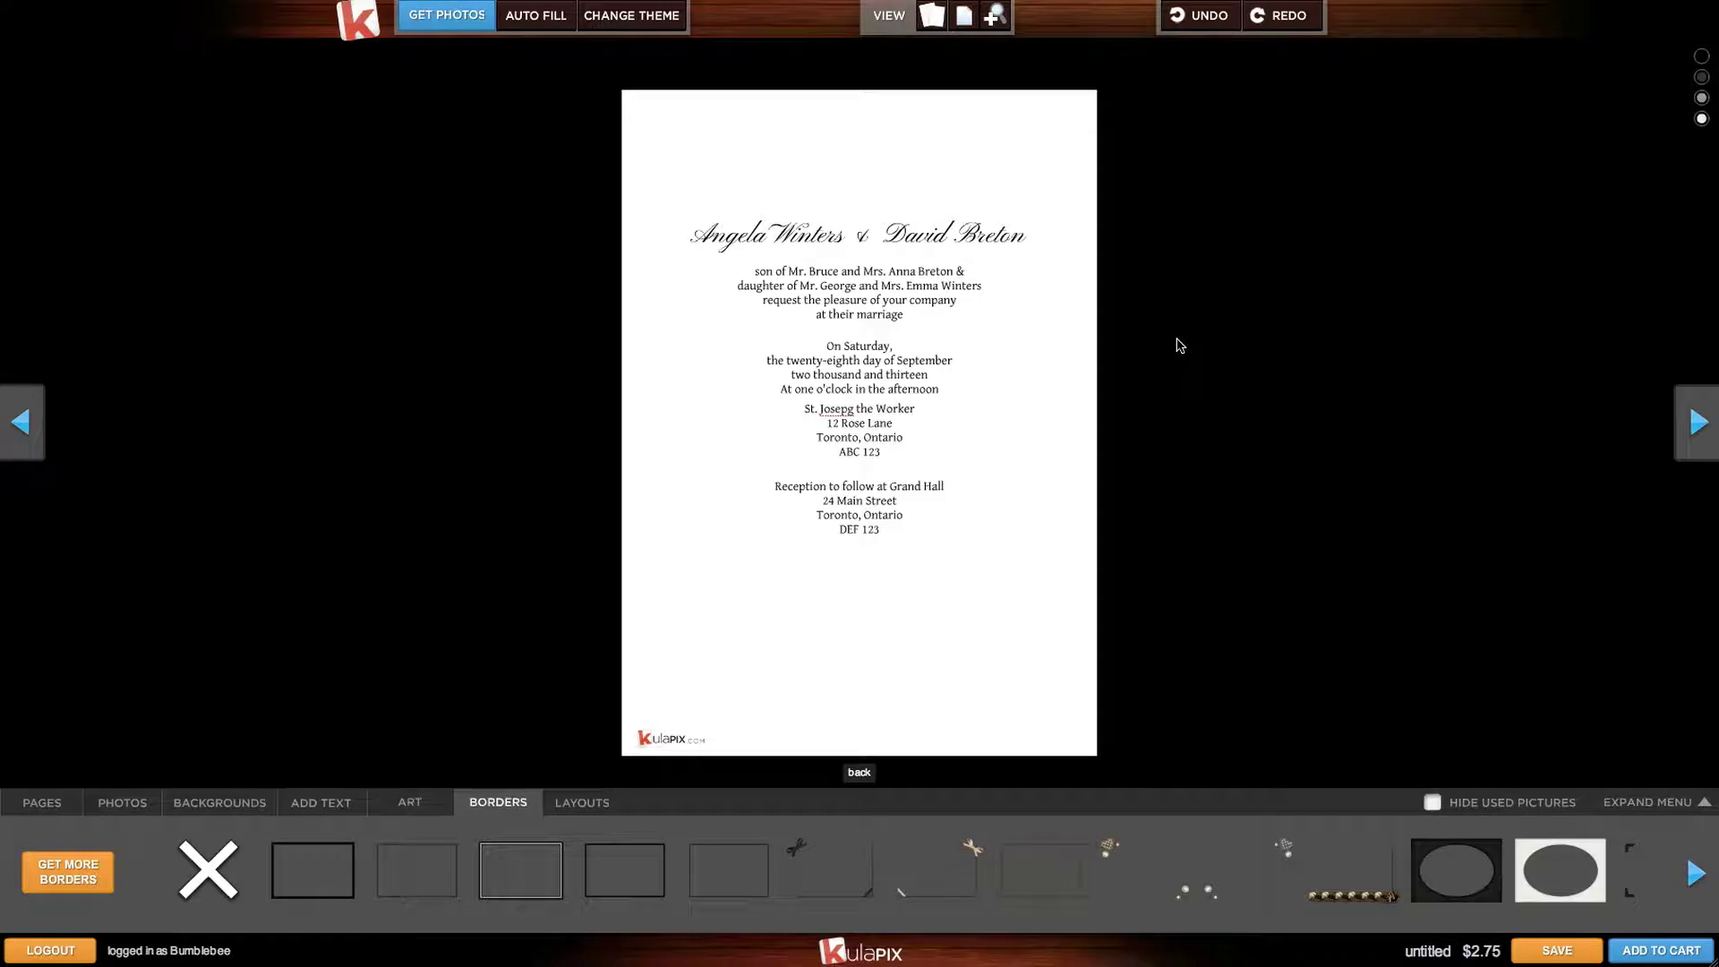
{"action": "left_click", "coordinate": [847, 427]}
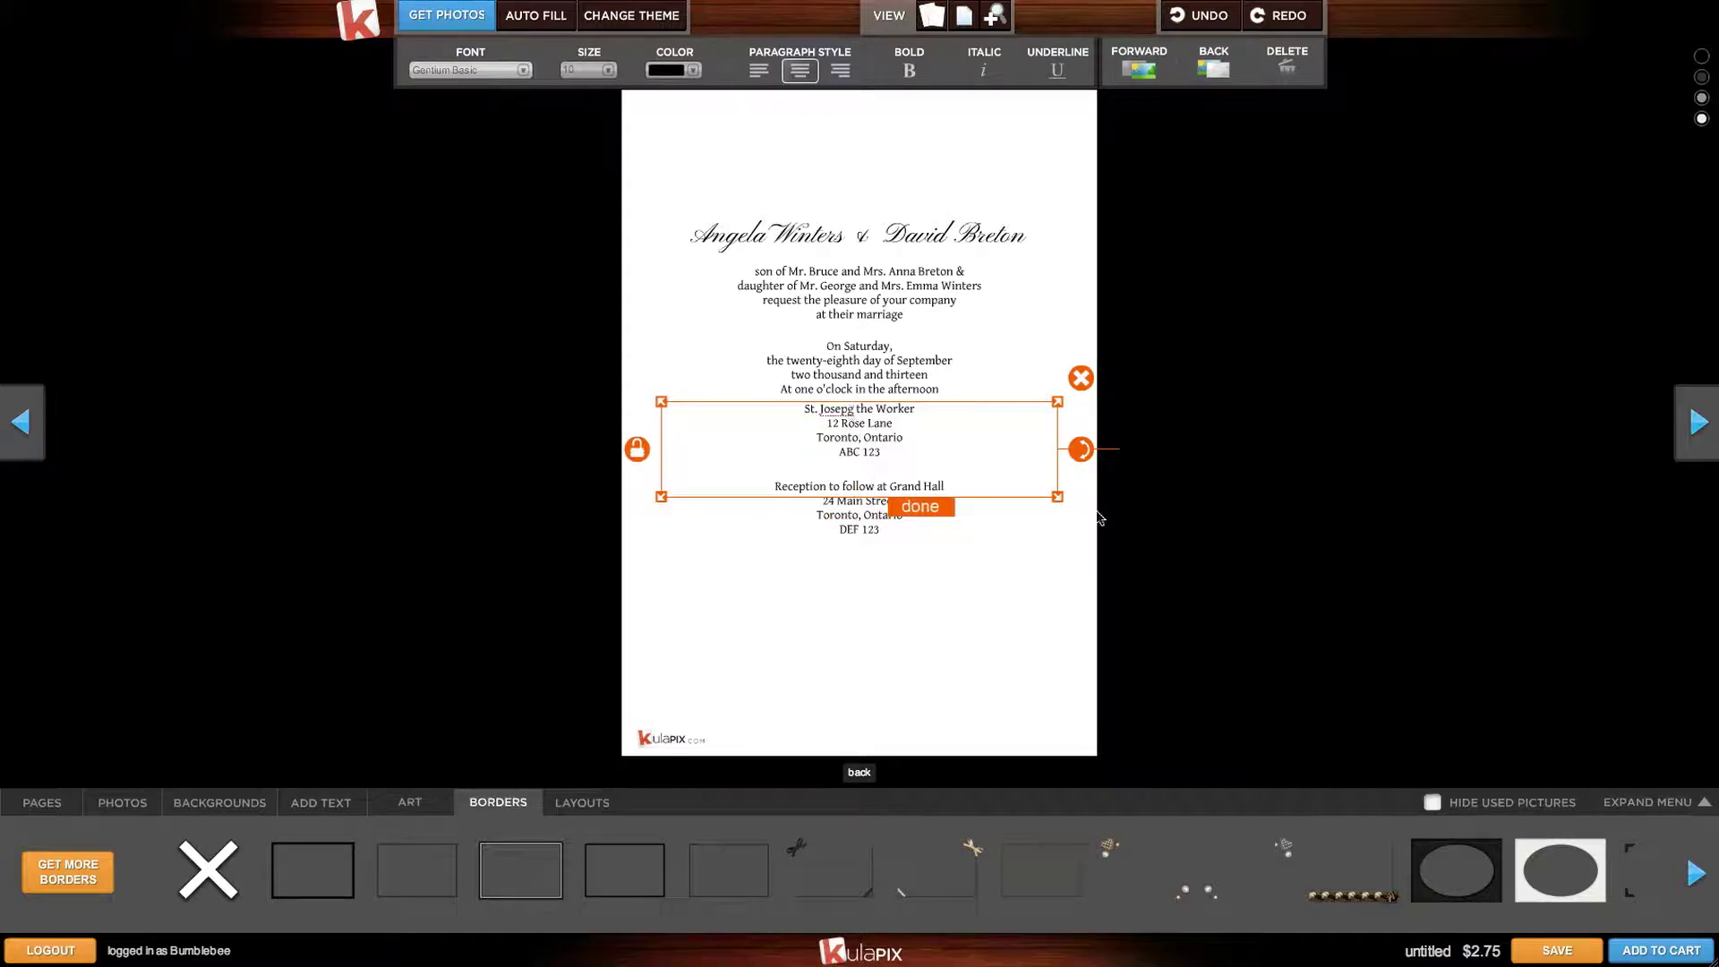
{"action": "left_click", "coordinate": [906, 507]}
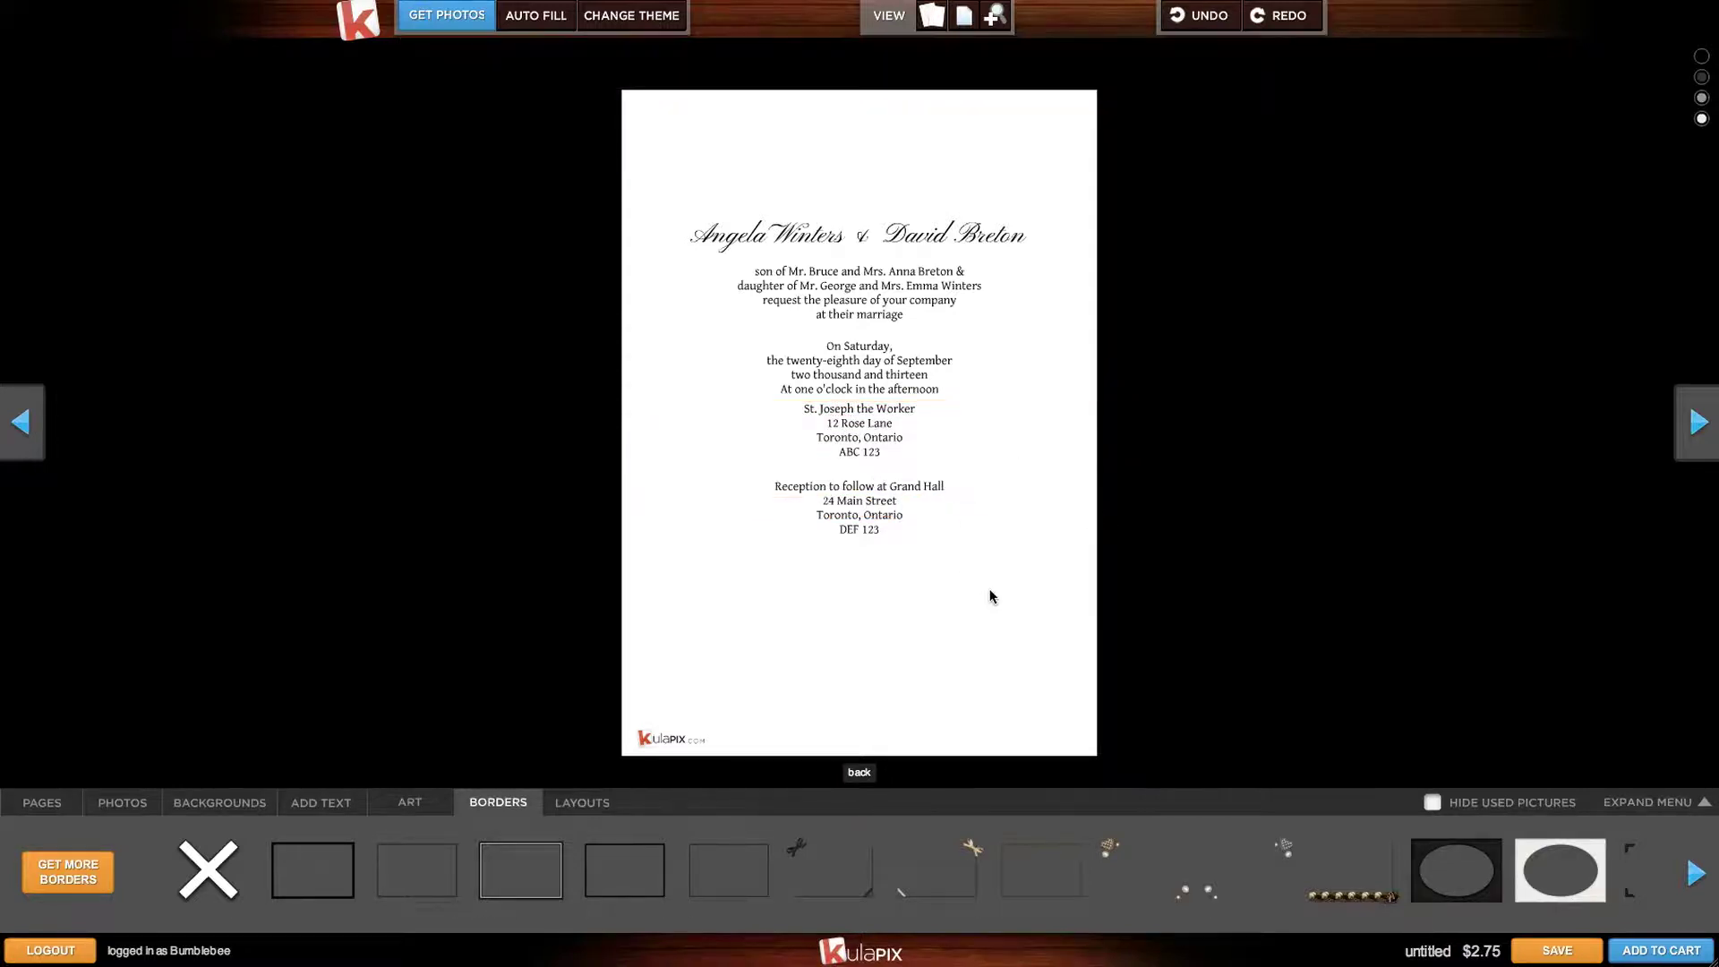
Move the back page's reception, church, date and parents text blocks down so they are spaced apart evenly
{"action": "left_click", "coordinate": [907, 537]}
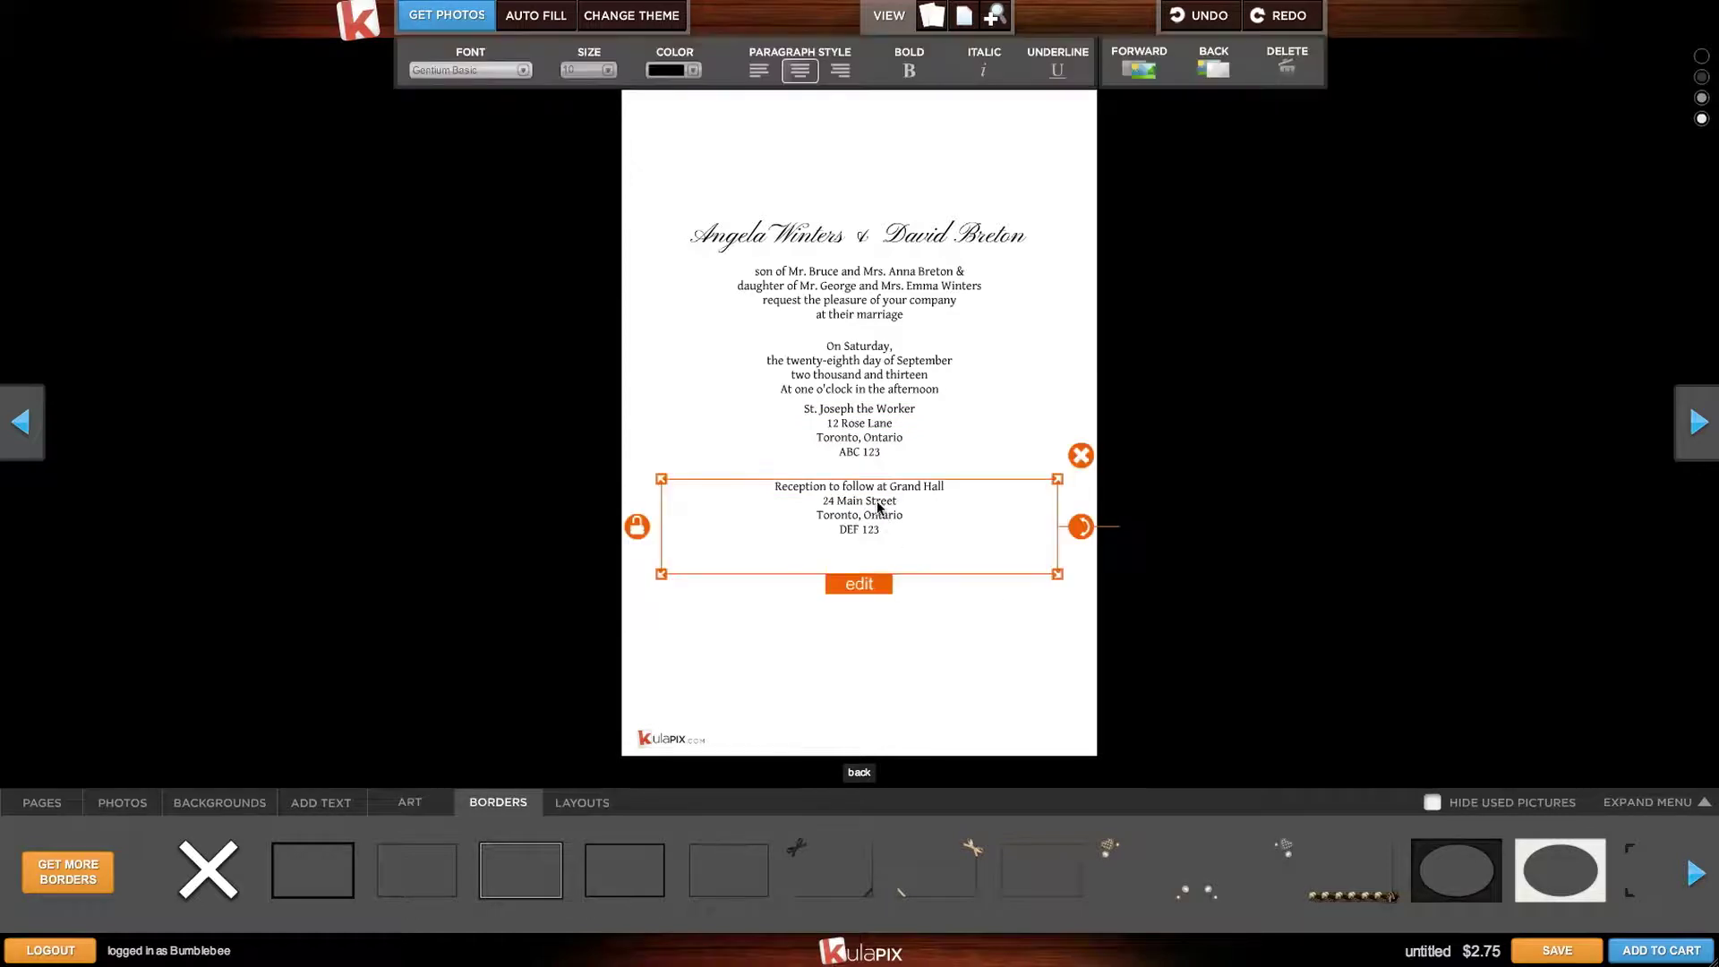
{"action": "left_click_drag", "start_coordinate": [879, 509], "coordinate": [880, 578]}
{"action": "left_click", "coordinate": [880, 430]}
{"action": "left_click_drag", "start_coordinate": [890, 350], "coordinate": [890, 388]}
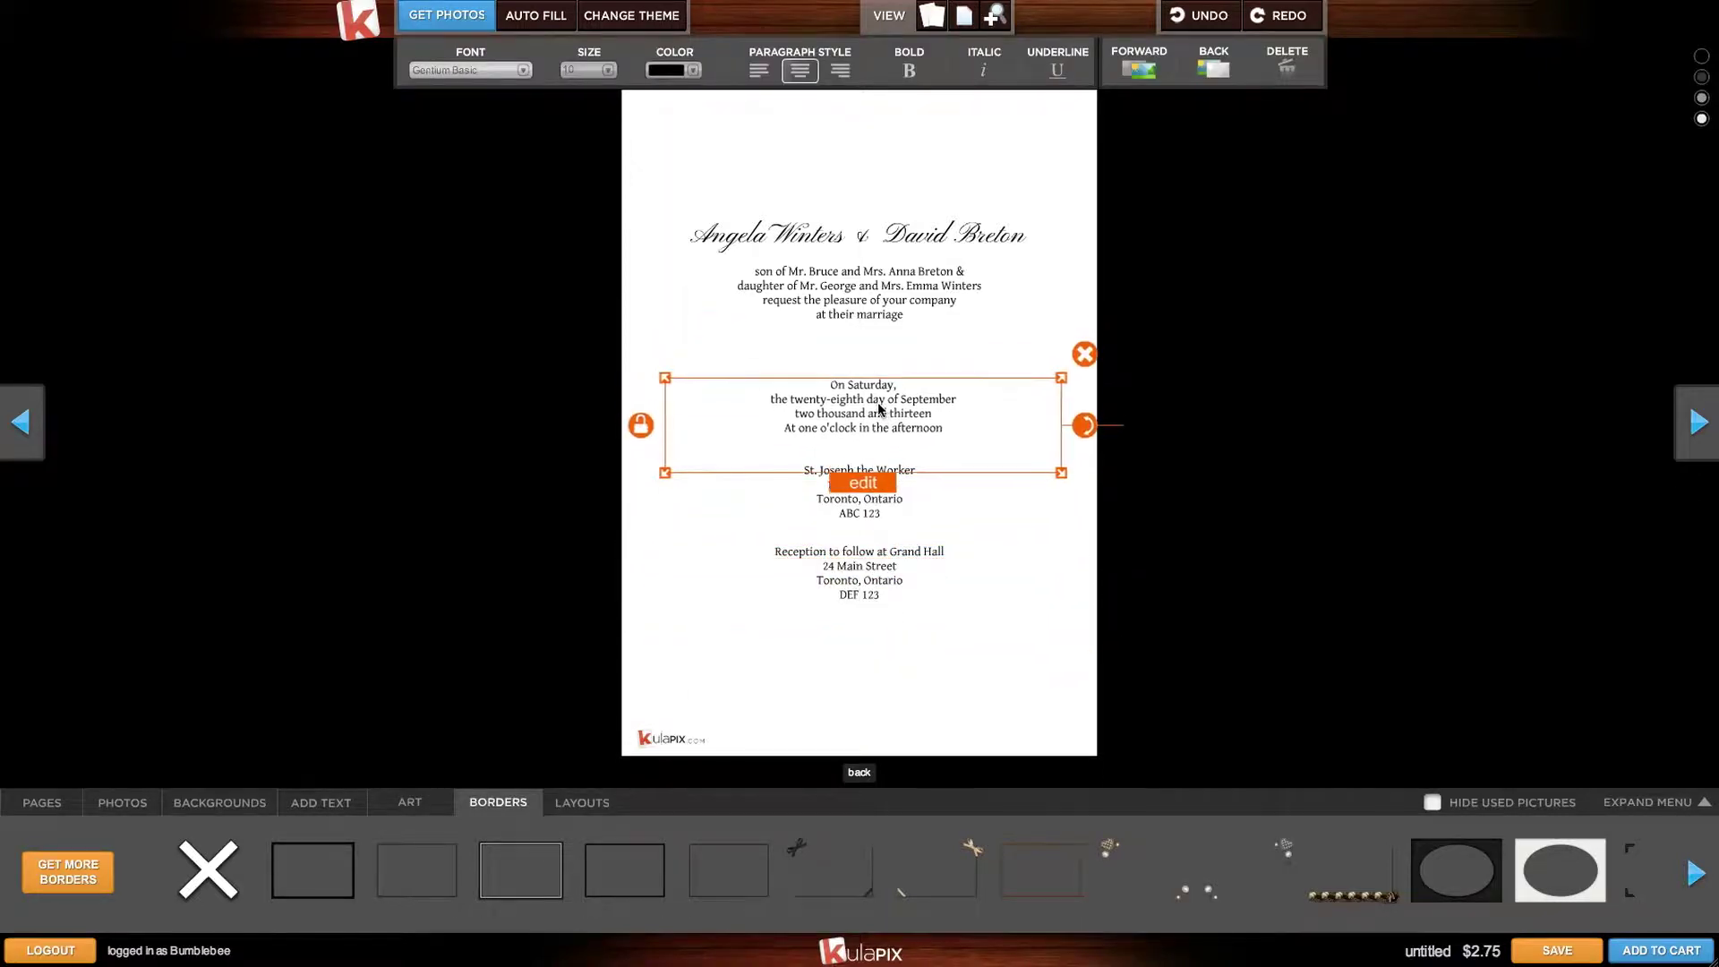
{"action": "left_click_drag", "start_coordinate": [904, 285], "coordinate": [907, 318]}
Set the couple's names on the back page to the Miss Fajardose Regular font at size 32
{"action": "left_click", "coordinate": [775, 247]}
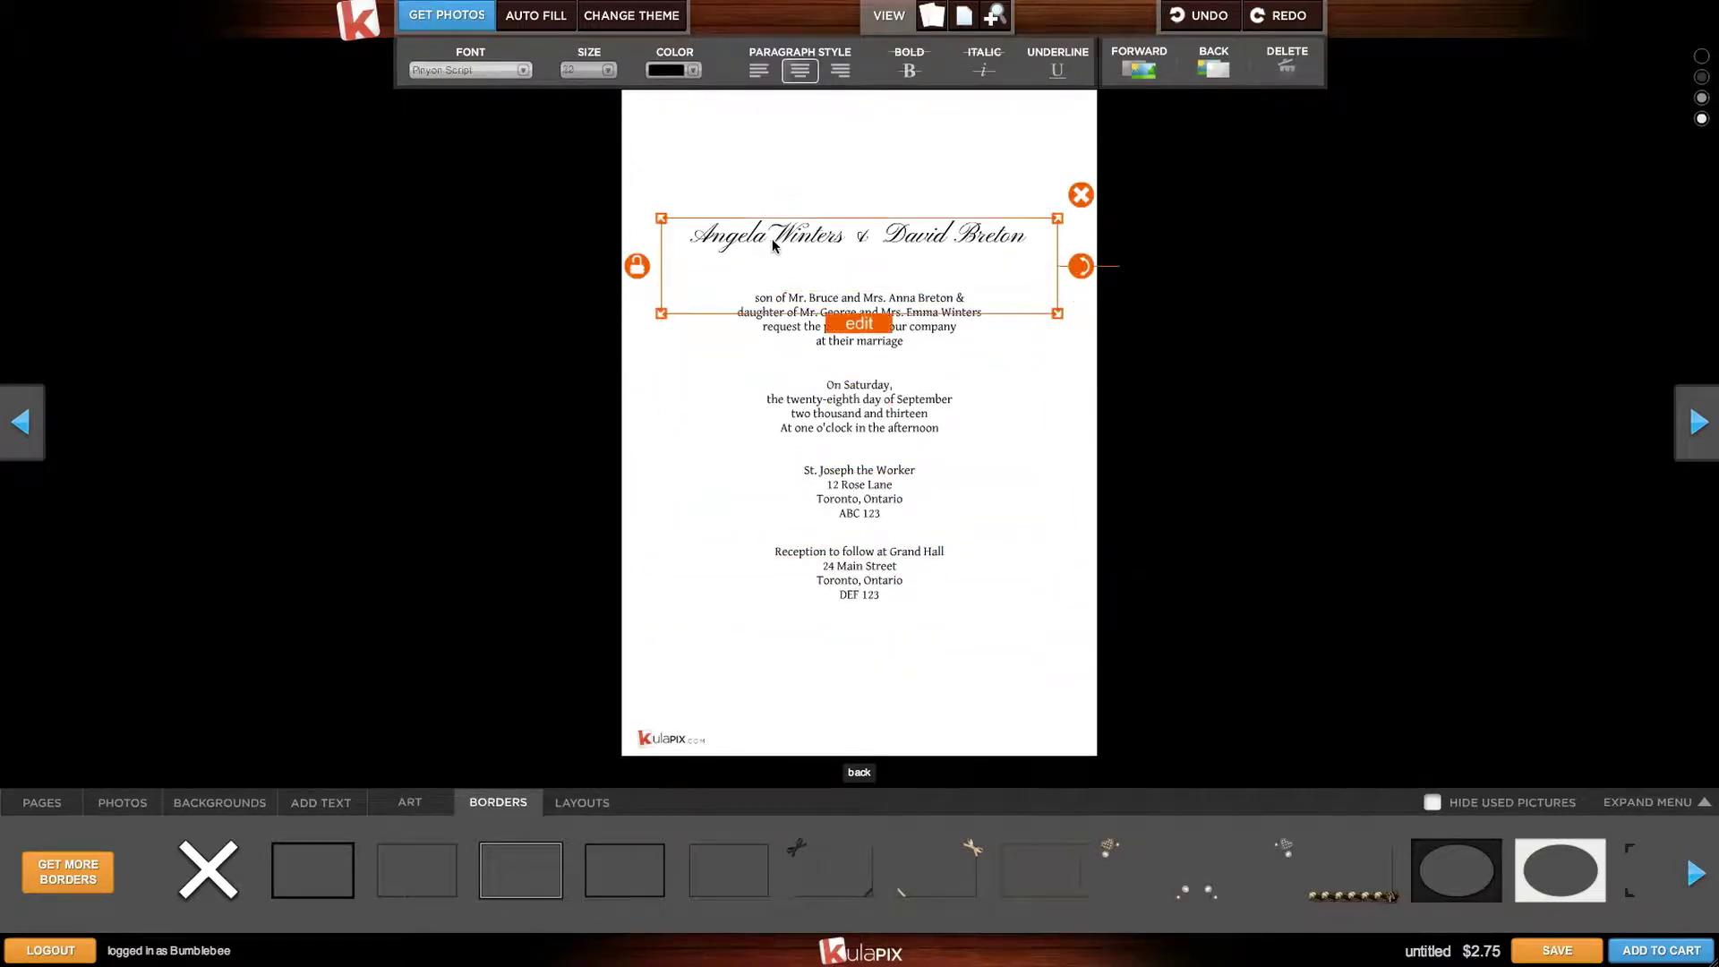
{"action": "left_click", "coordinate": [494, 75]}
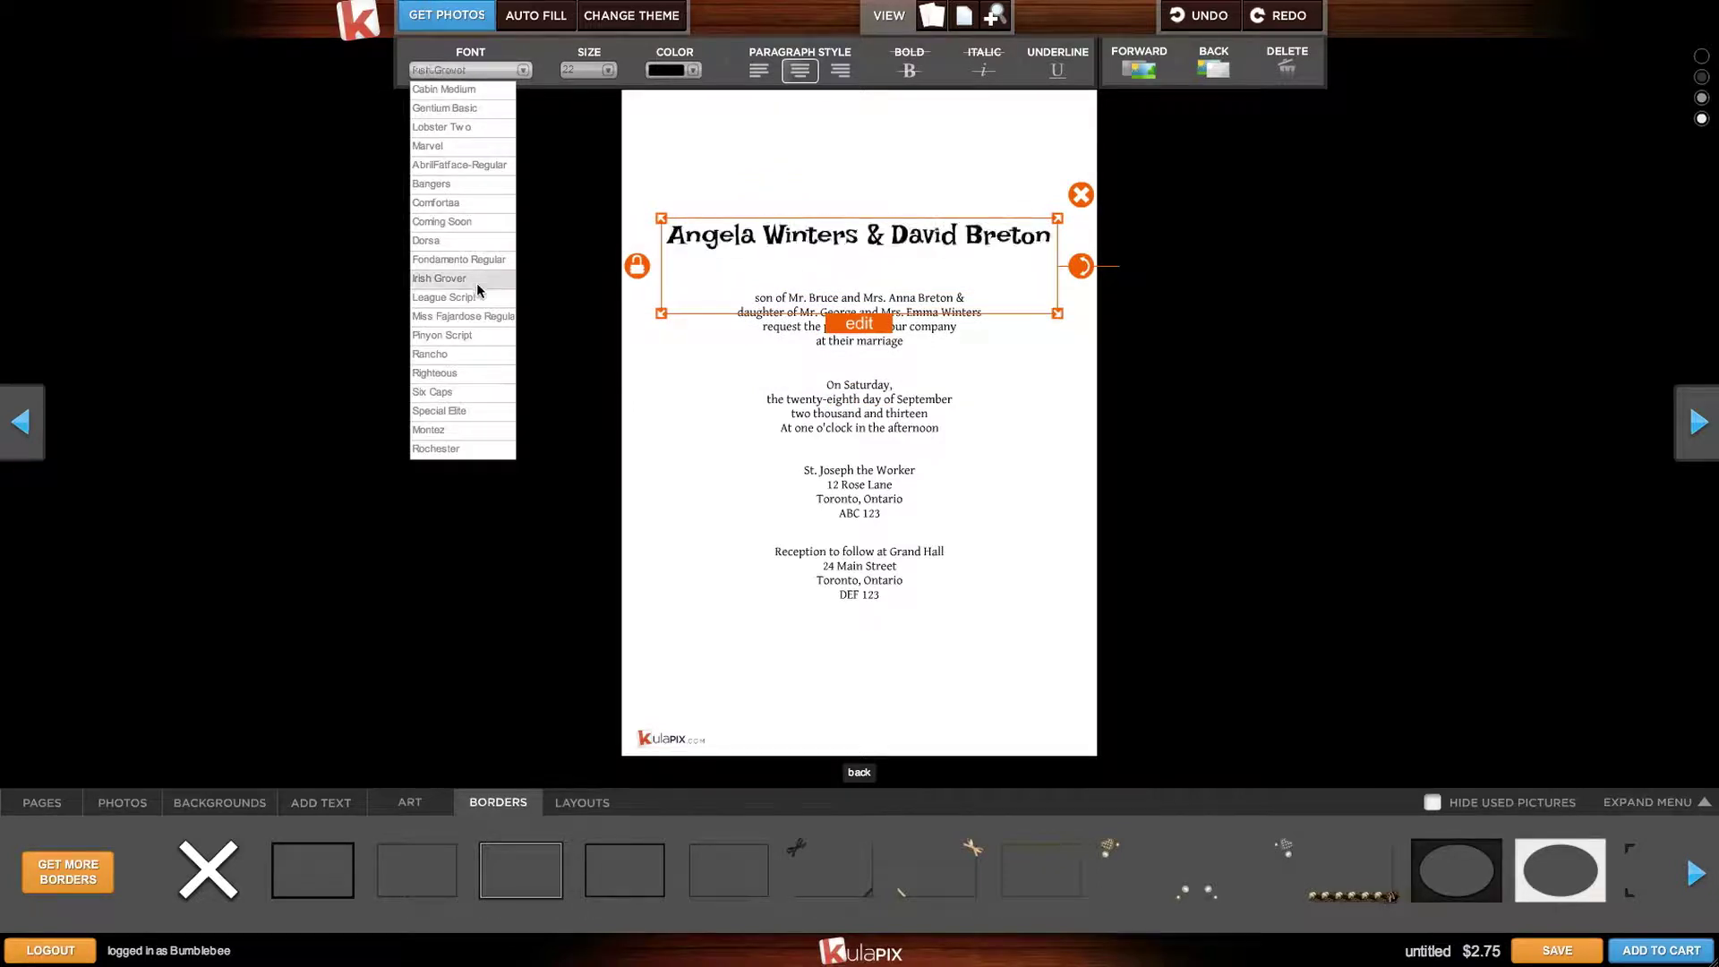
{"action": "left_click", "coordinate": [463, 316]}
{"action": "left_click", "coordinate": [606, 72]}
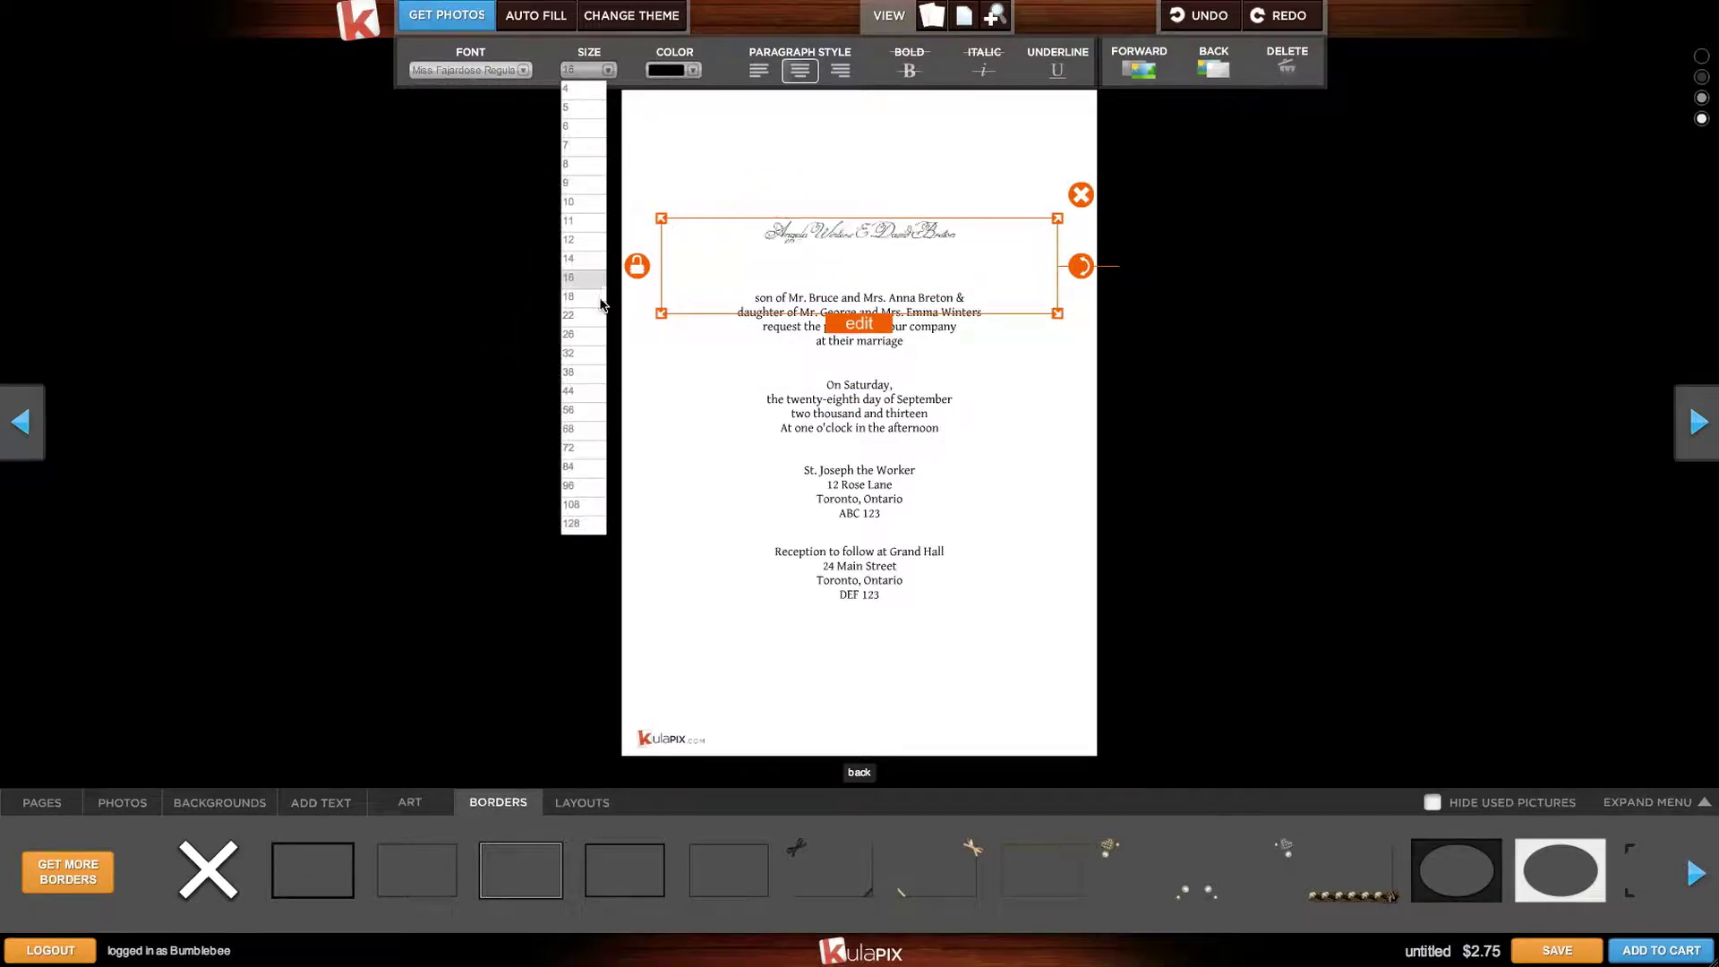
{"action": "left_click", "coordinate": [586, 355]}
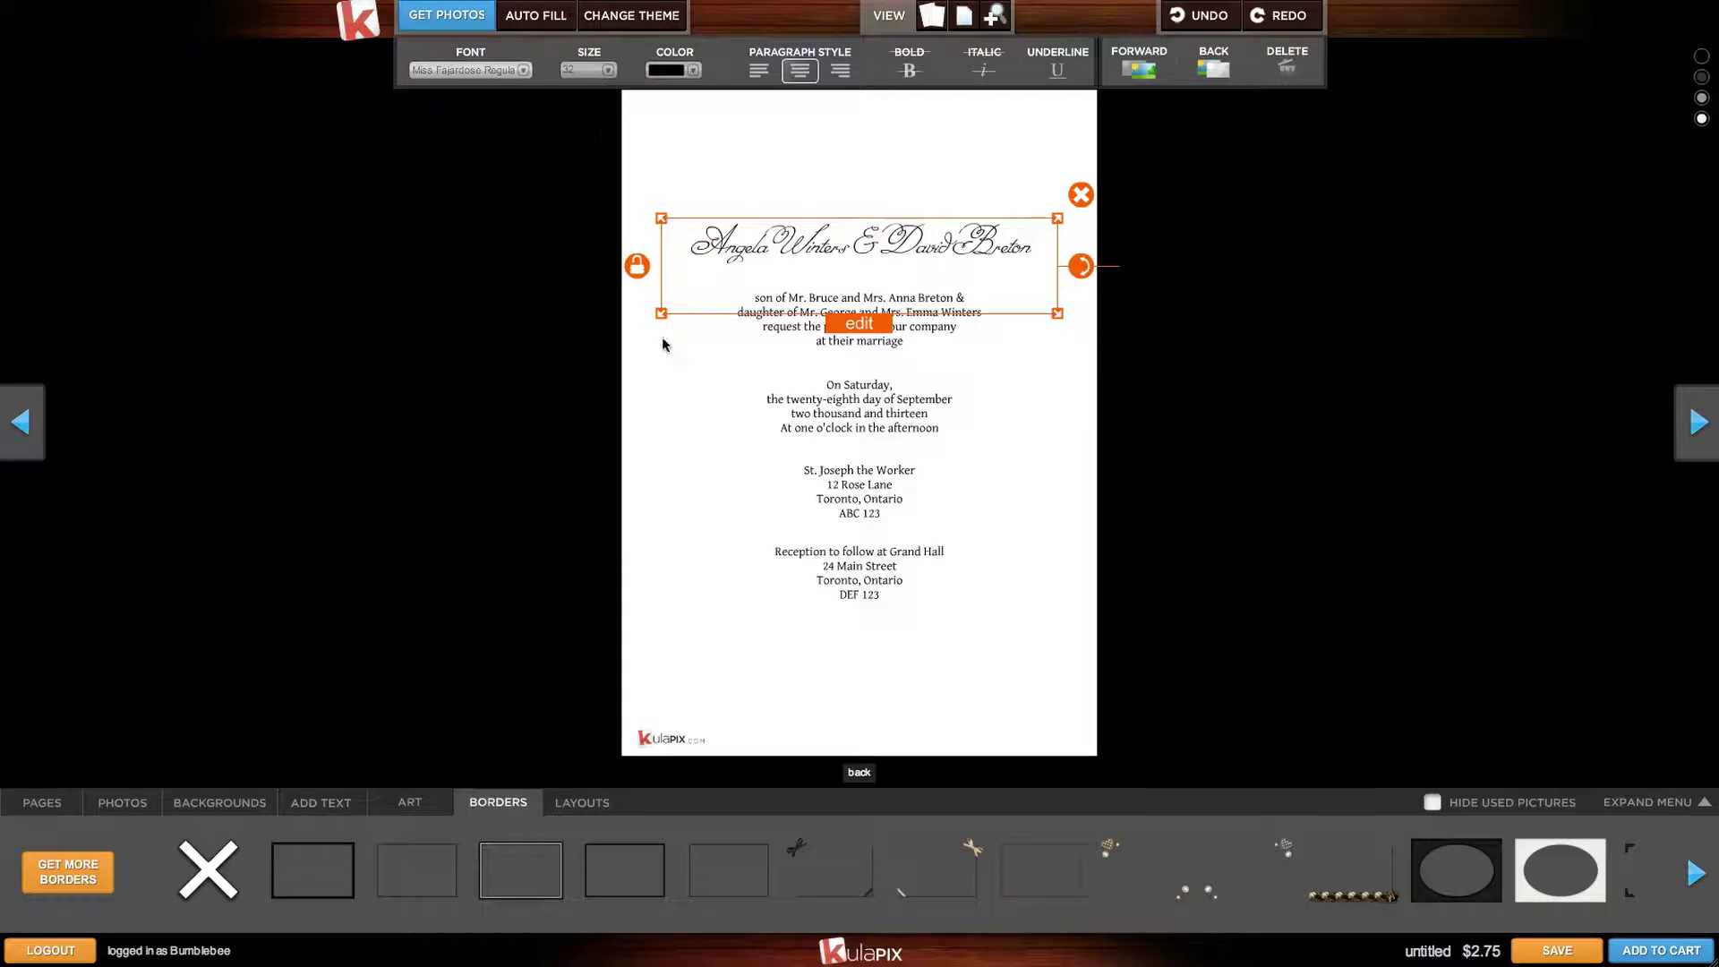
{"action": "left_click", "coordinate": [896, 203]}
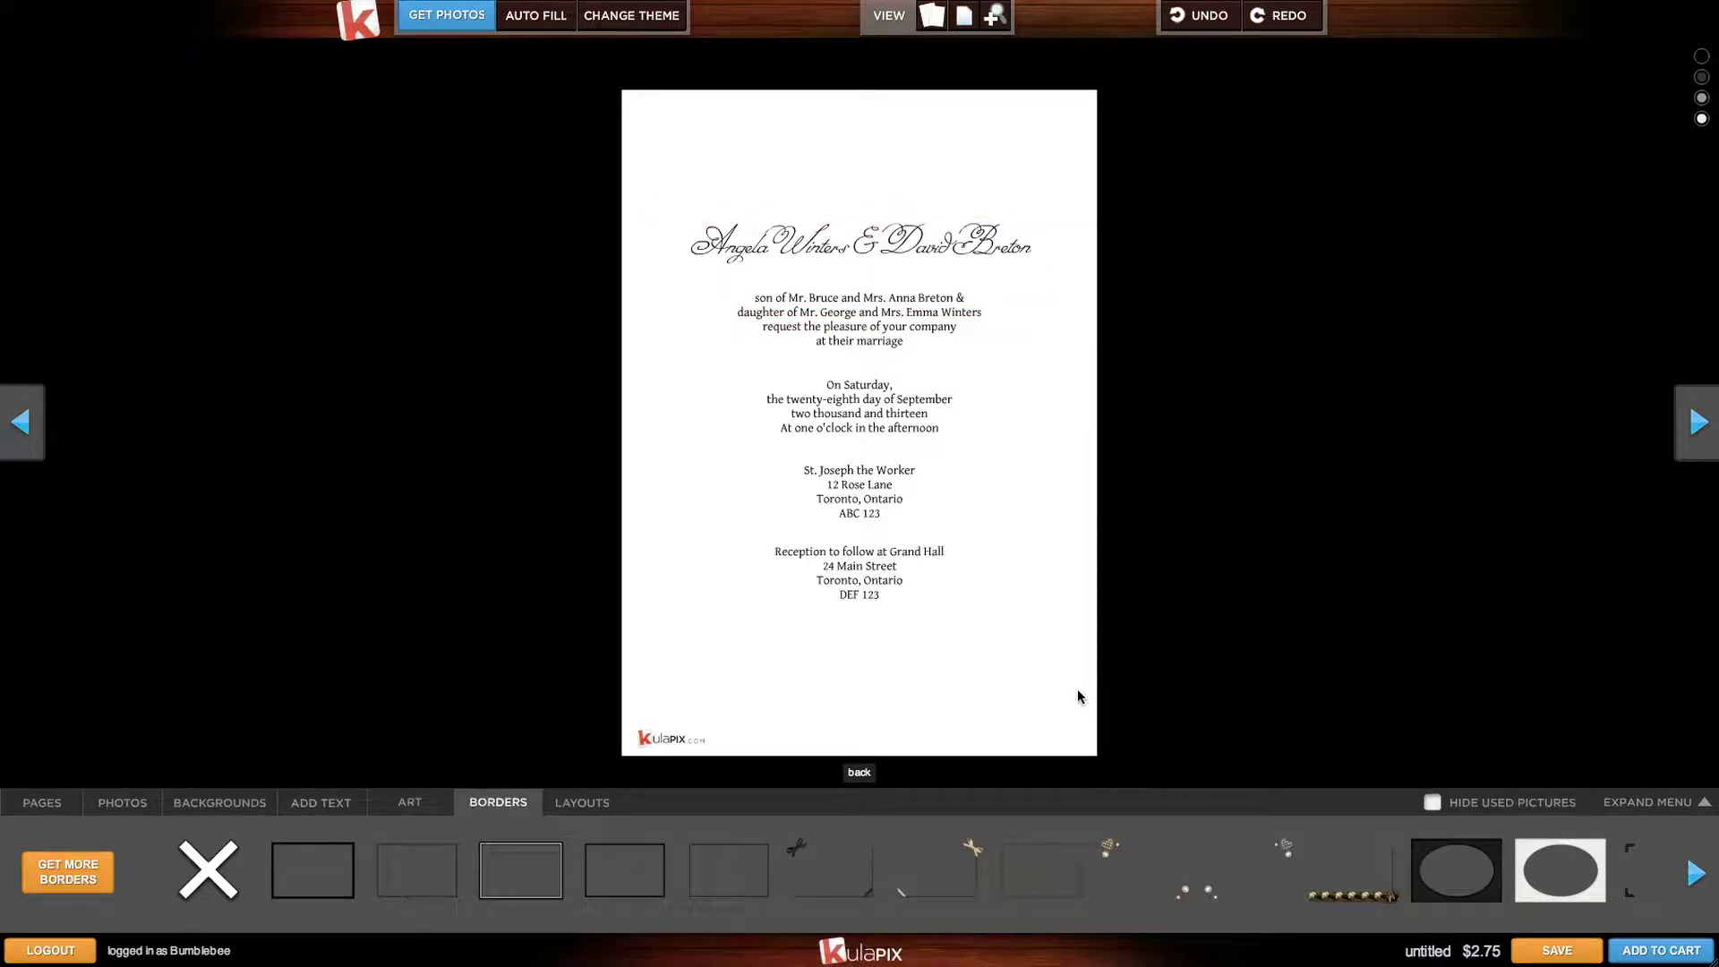
Place the lilac tree on the back page, enlarge it, and let it run off the page's lower-left edge
{"action": "left_click", "coordinate": [423, 799]}
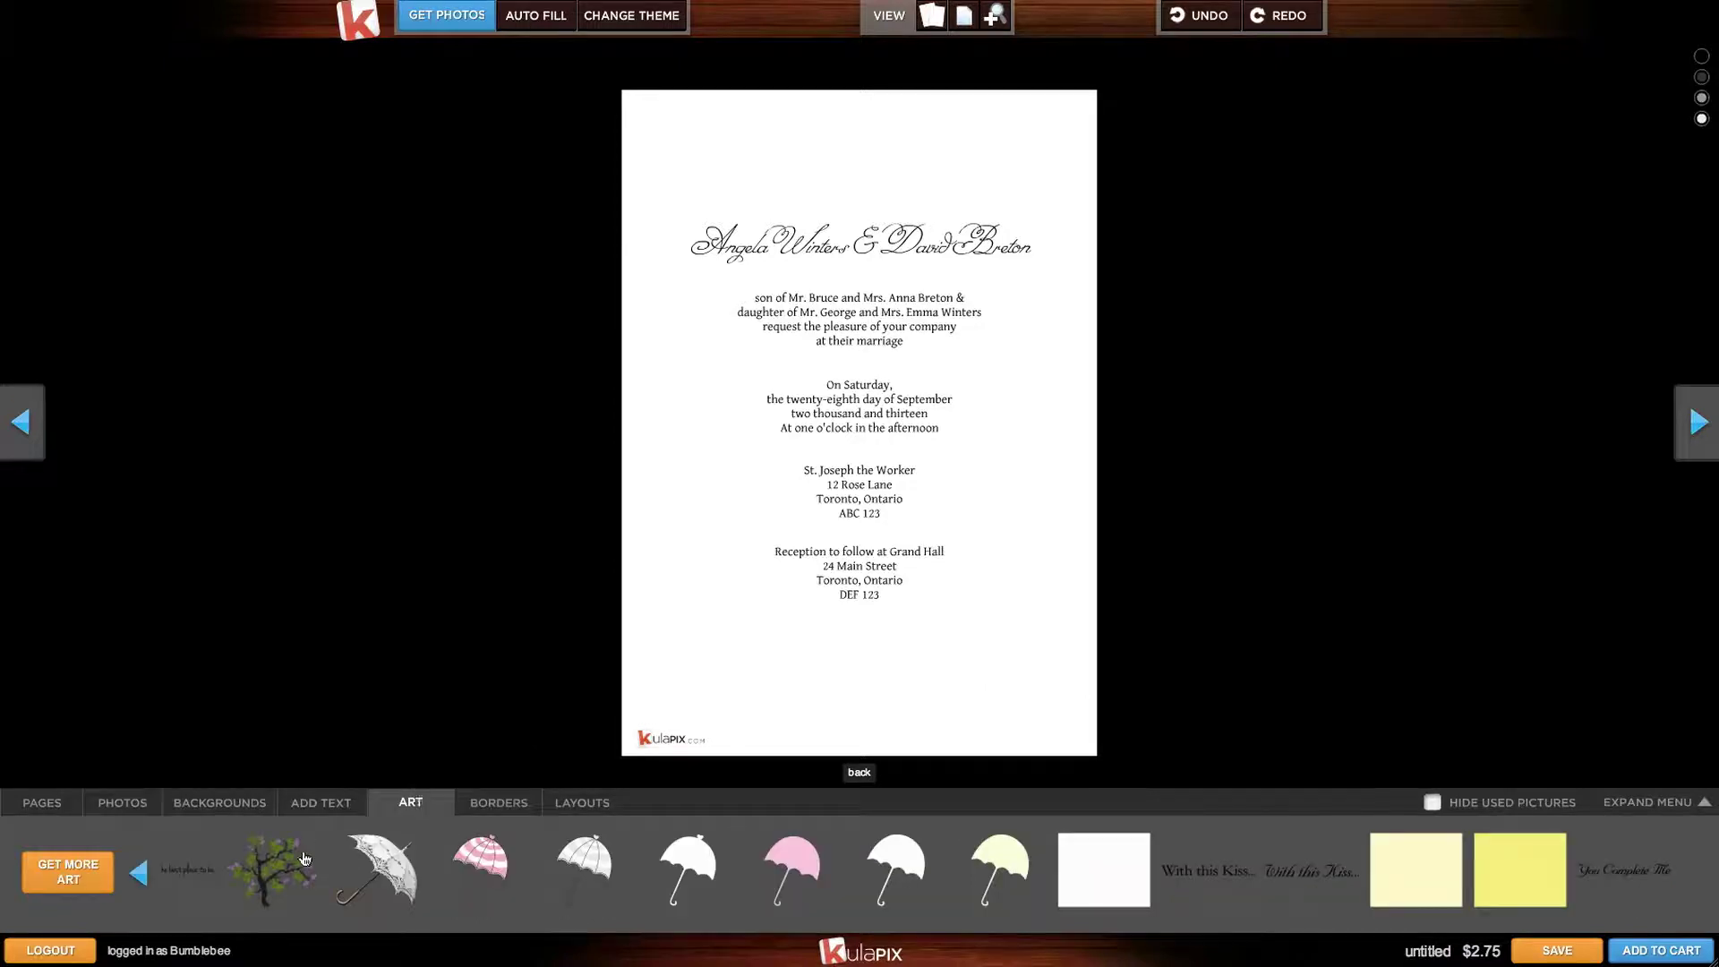
{"action": "left_click_drag", "start_coordinate": [304, 860], "coordinate": [744, 500]}
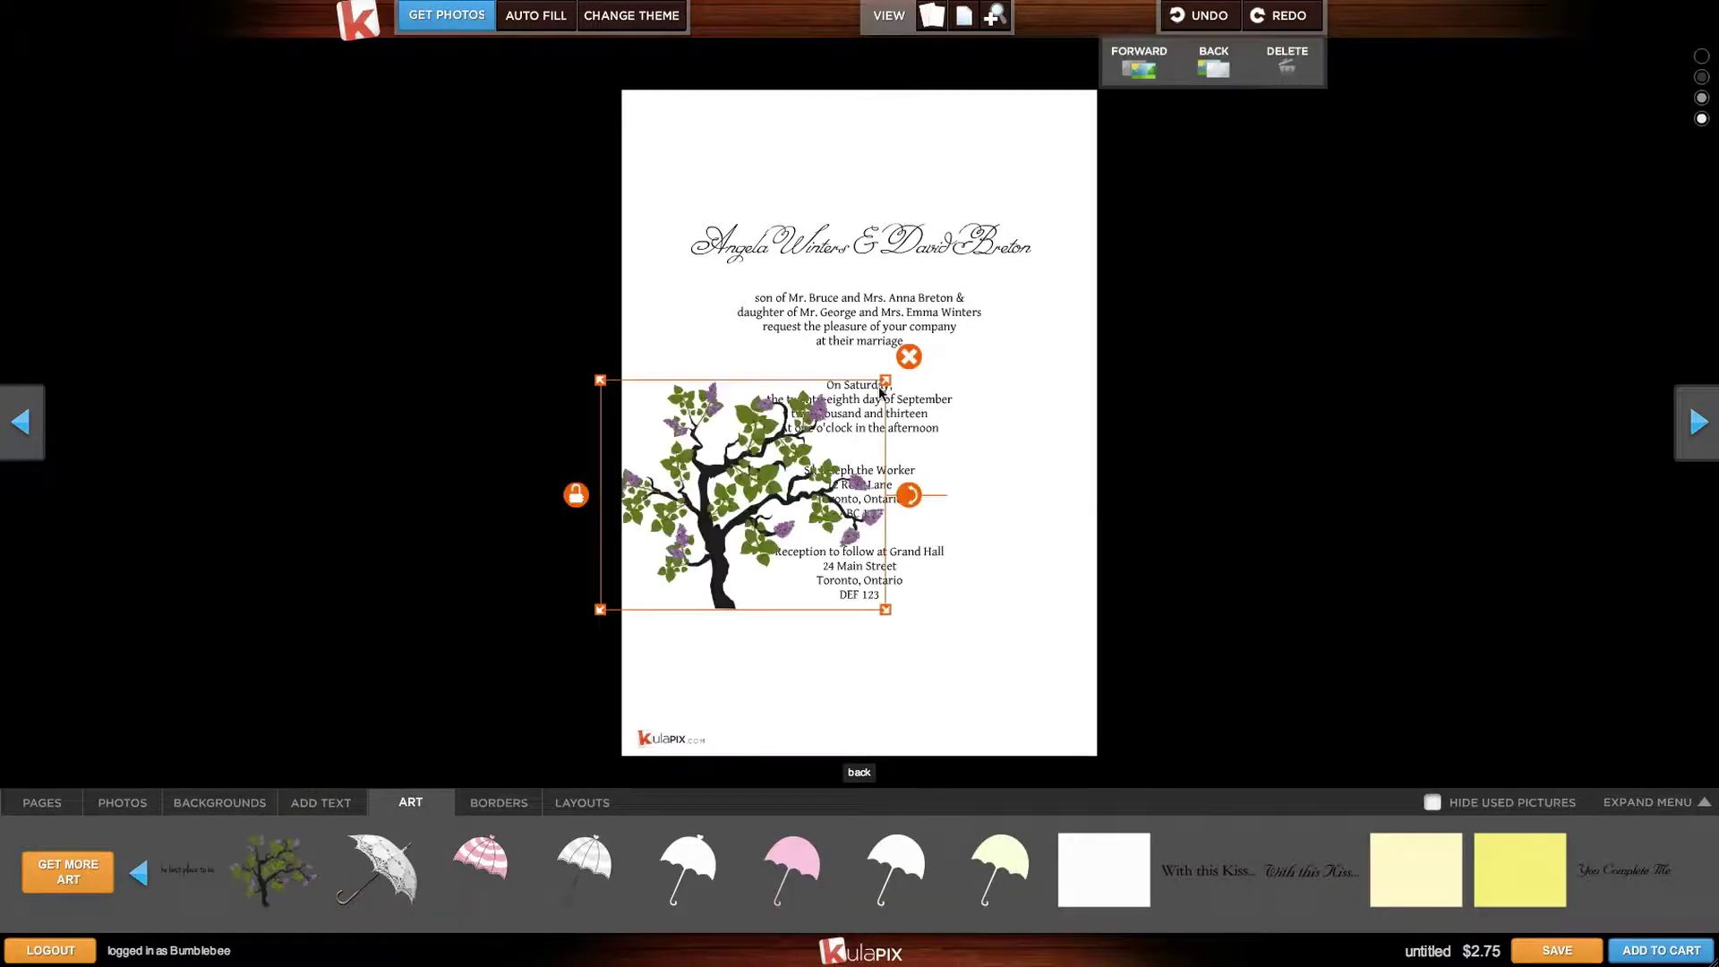
{"action": "left_click_drag", "start_coordinate": [887, 376], "coordinate": [998, 292]}
{"action": "left_click_drag", "start_coordinate": [918, 431], "coordinate": [673, 605]}
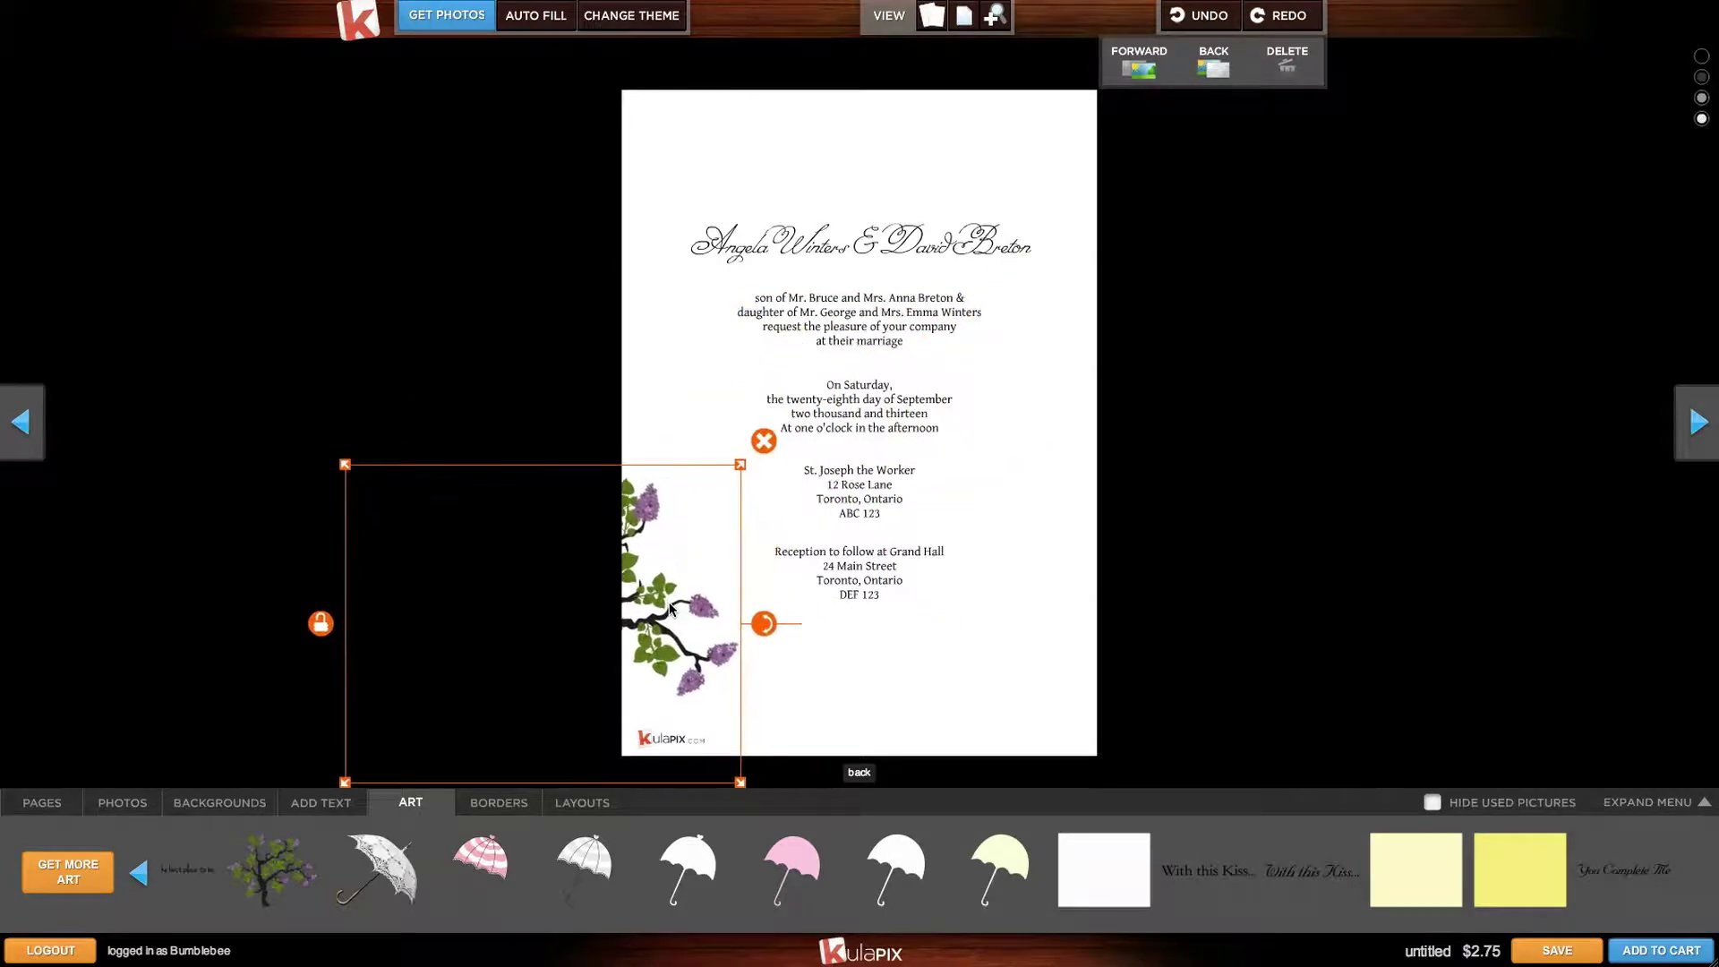
Add a second enlarged lilac tree to the back page, running off the page's upper-right corner
{"action": "left_click_drag", "start_coordinate": [272, 867], "coordinate": [842, 504]}
{"action": "left_click_drag", "start_coordinate": [993, 389], "coordinate": [1173, 307]}
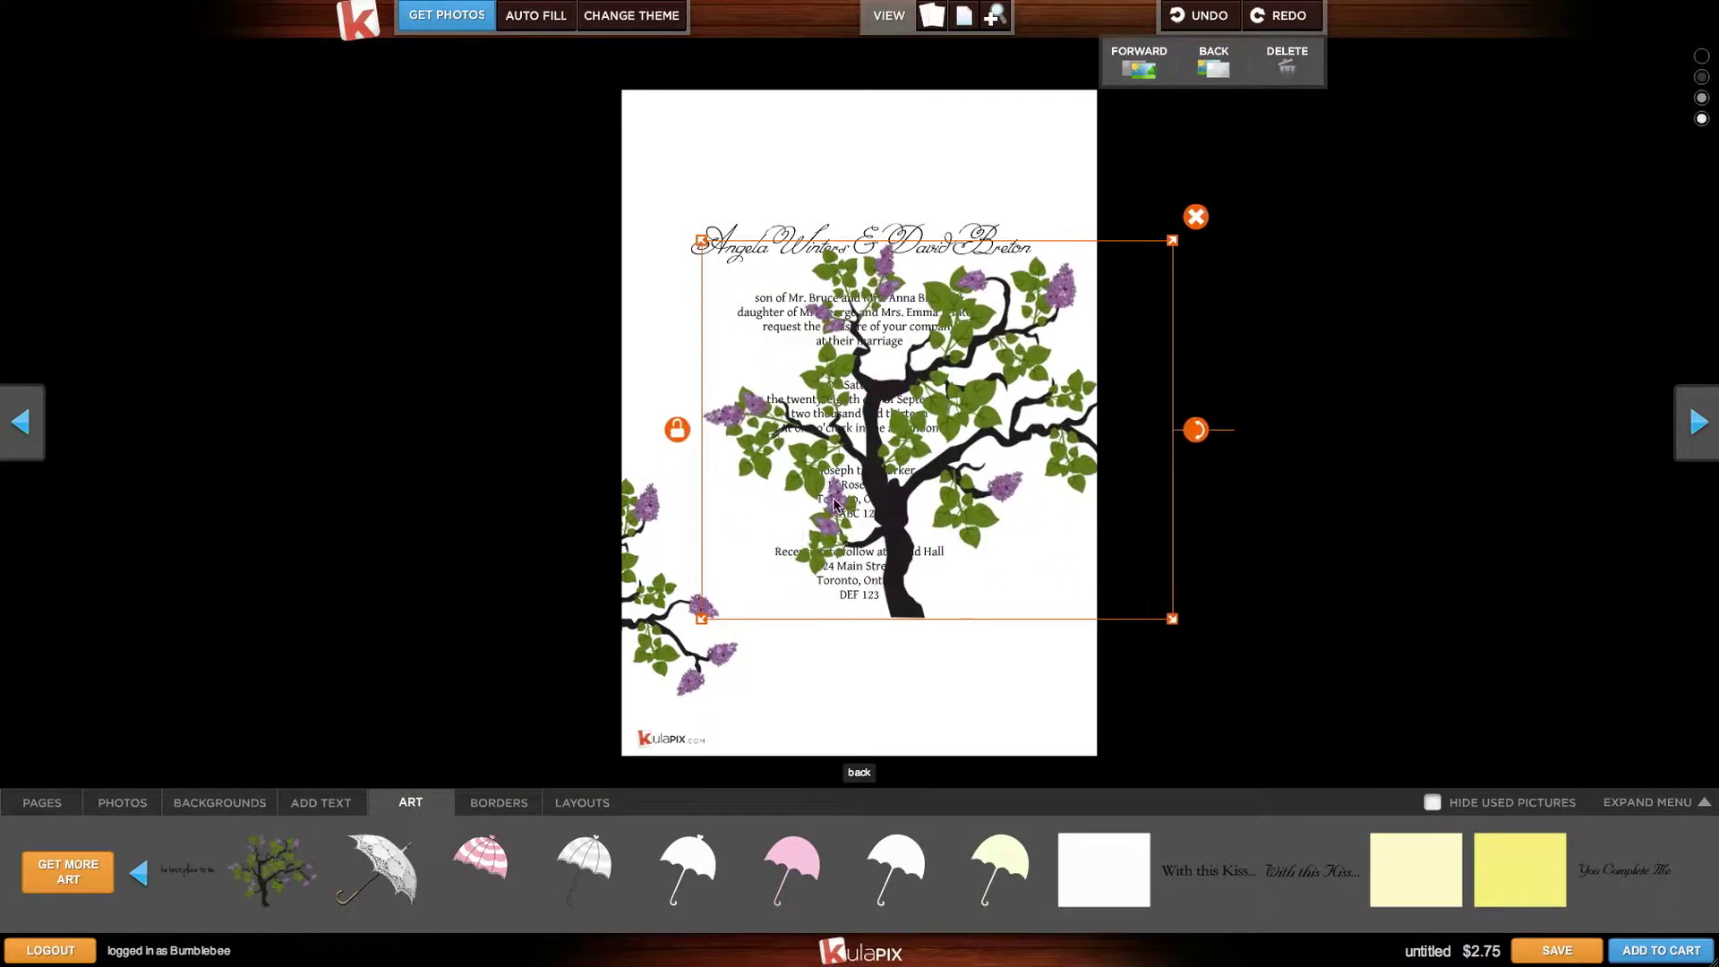
{"action": "left_click_drag", "start_coordinate": [835, 500], "coordinate": [1100, 170]}
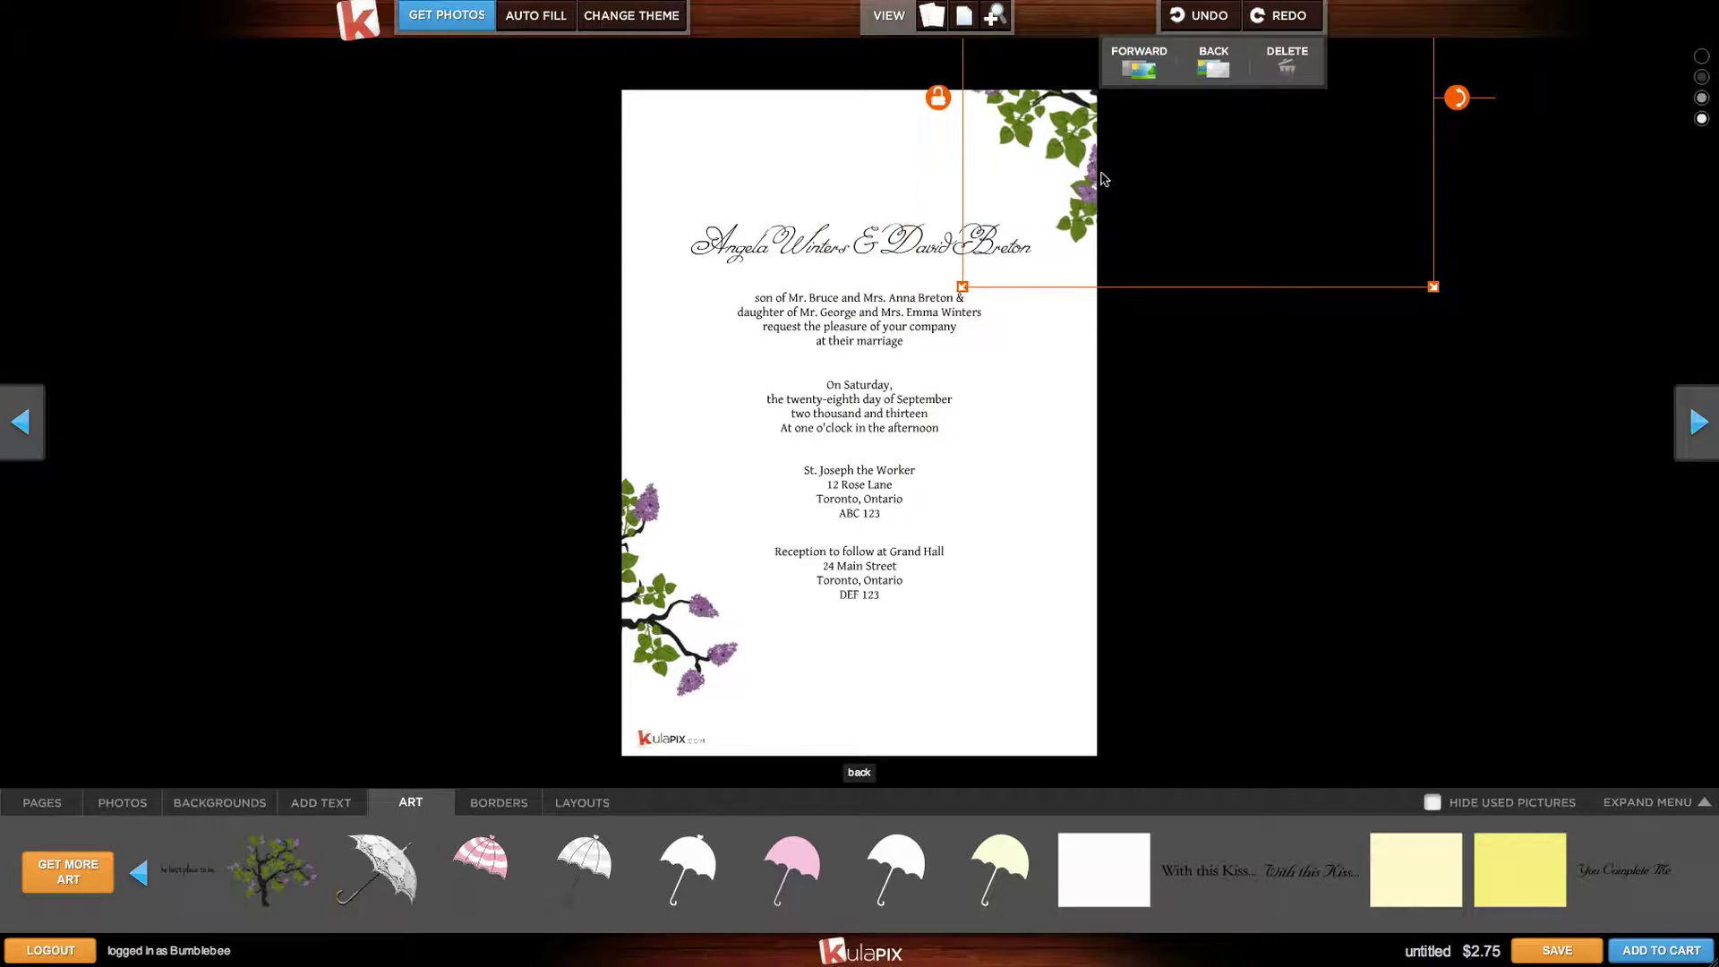
{"action": "left_click", "coordinate": [1186, 338]}
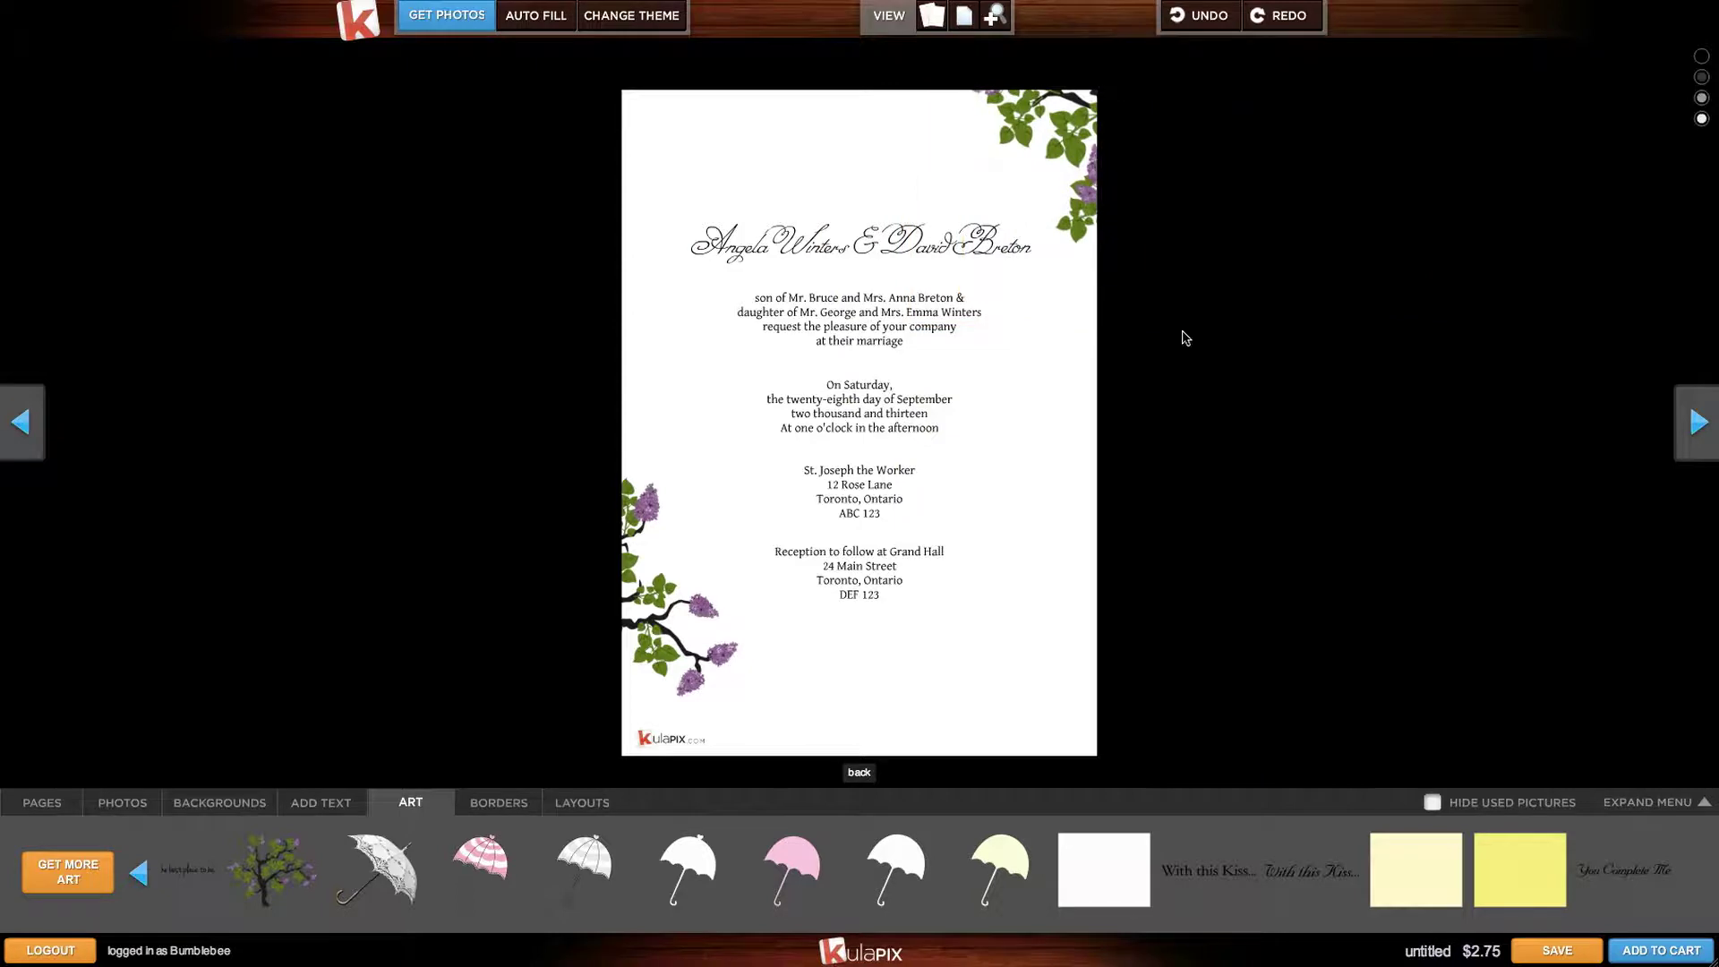
Proceed to ordering the card and save it as a new project named "Wedding Invite"
{"action": "left_click", "coordinate": [1642, 948]}
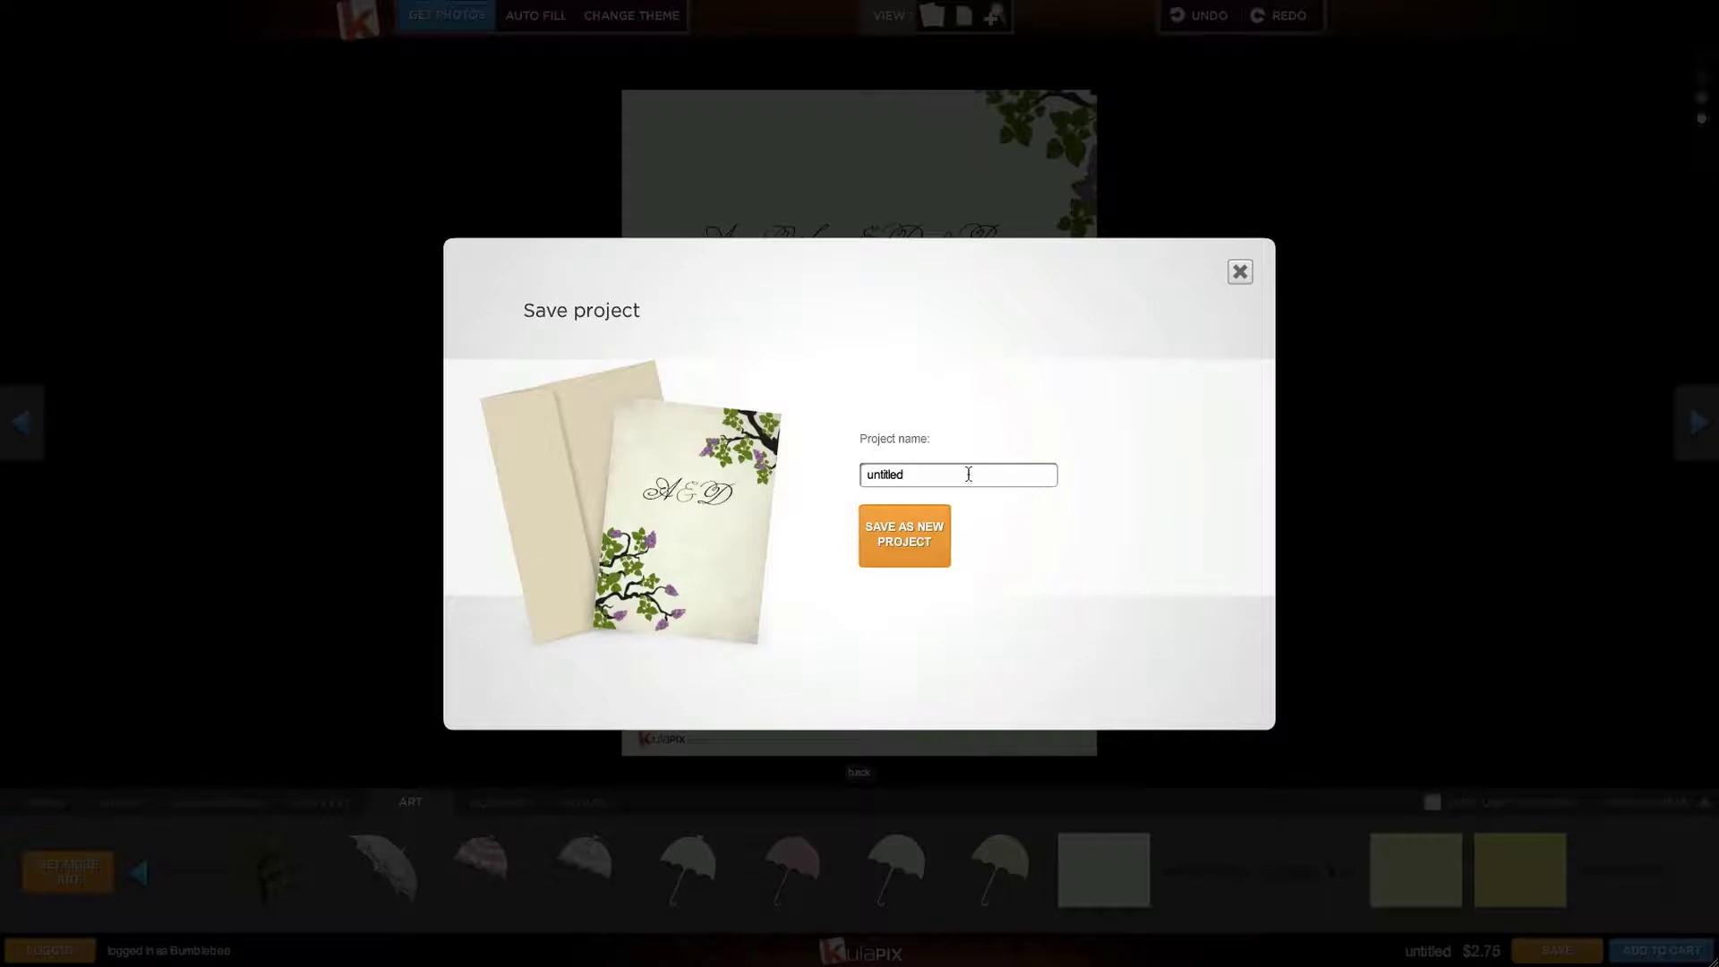
{"action": "left_click_drag", "start_coordinate": [967, 474], "coordinate": [859, 477]}
{"action": "type", "text": "Wedding Invite"}
{"action": "left_click", "coordinate": [884, 527]}
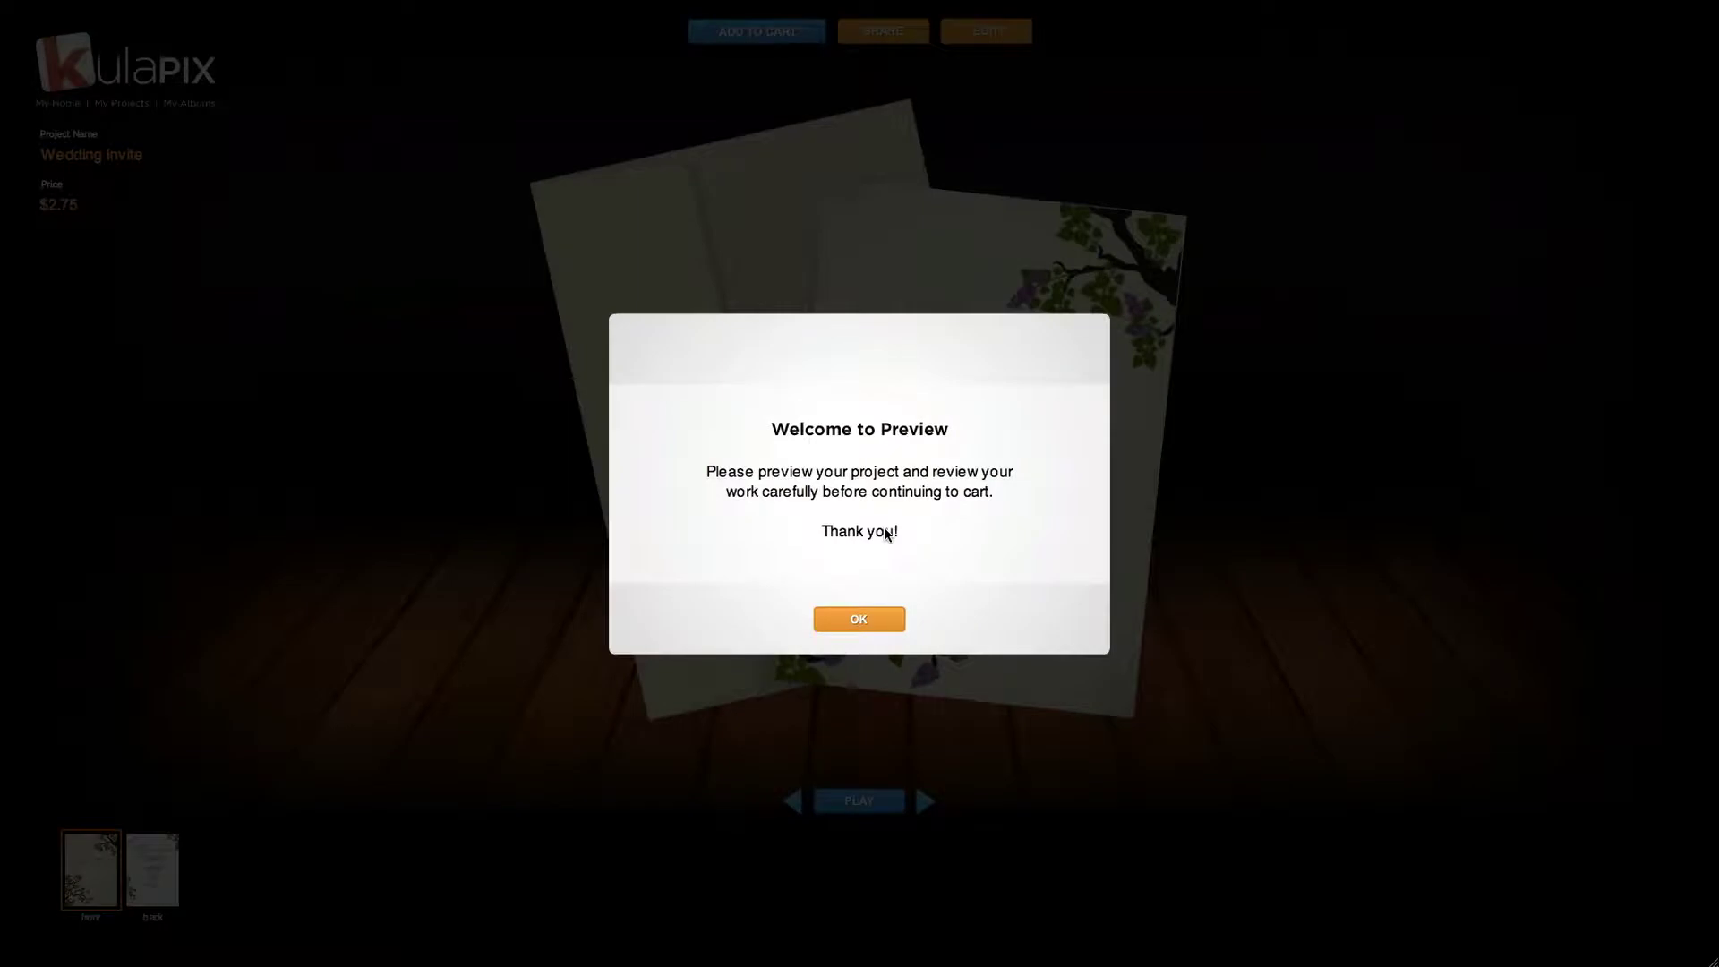
Preview the finished card's front and back pages
{"action": "left_click", "coordinate": [885, 617]}
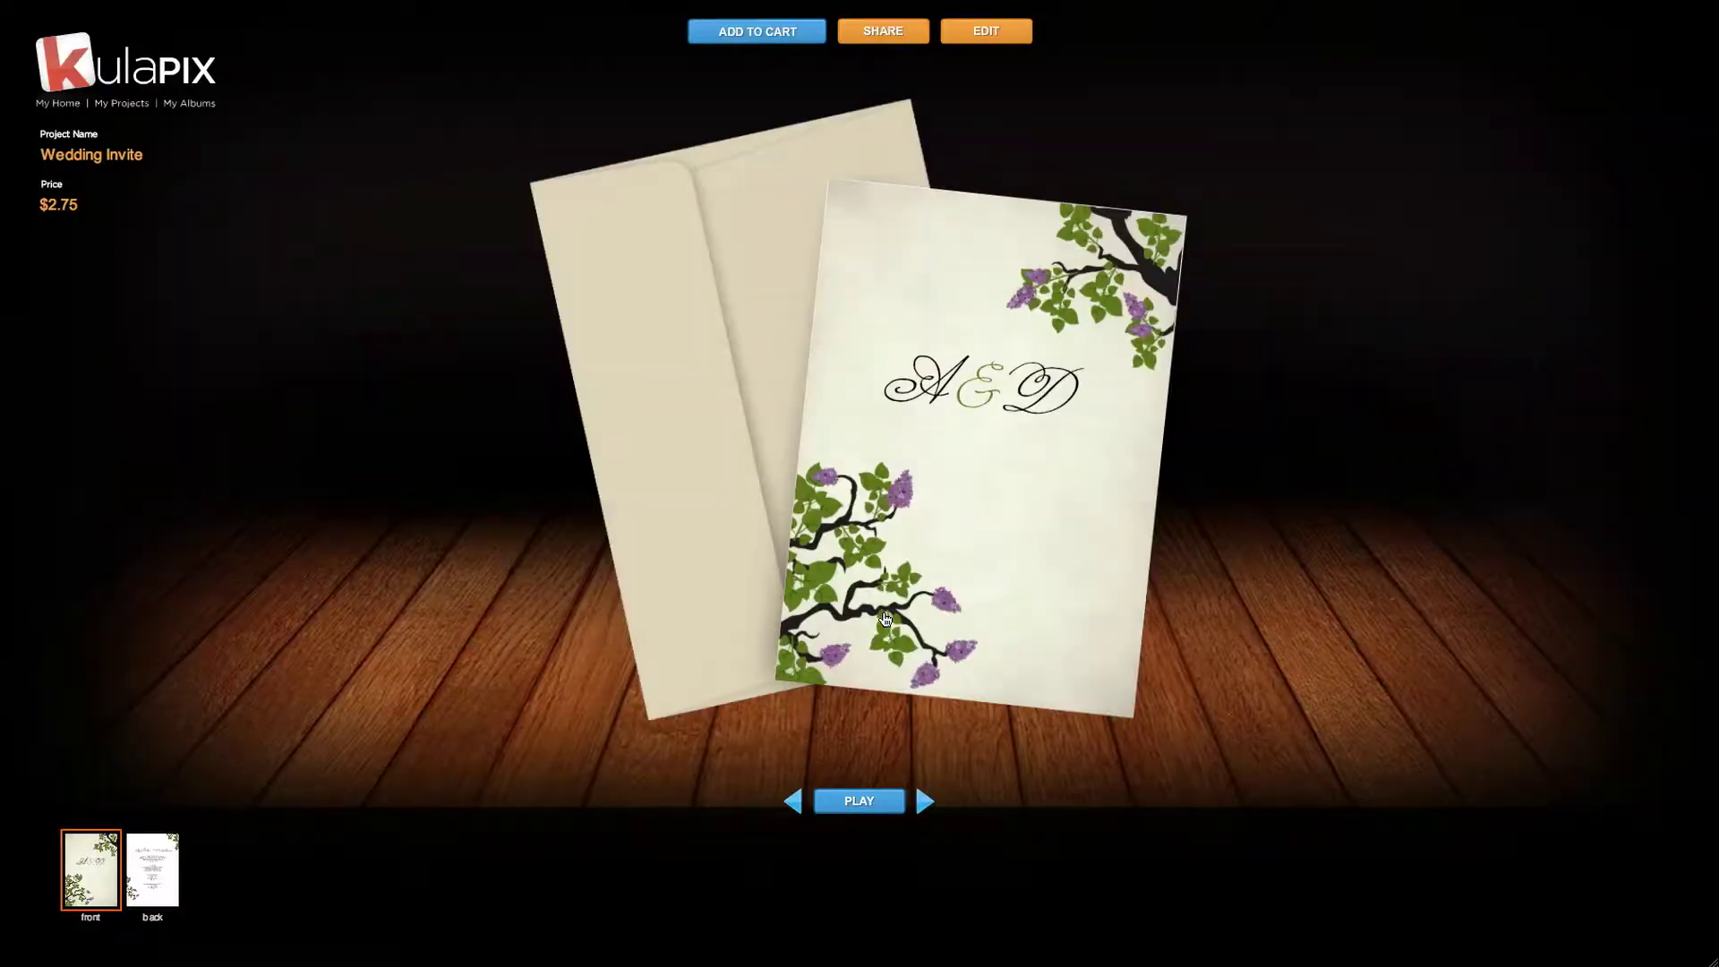
{"action": "left_click", "coordinate": [926, 801]}
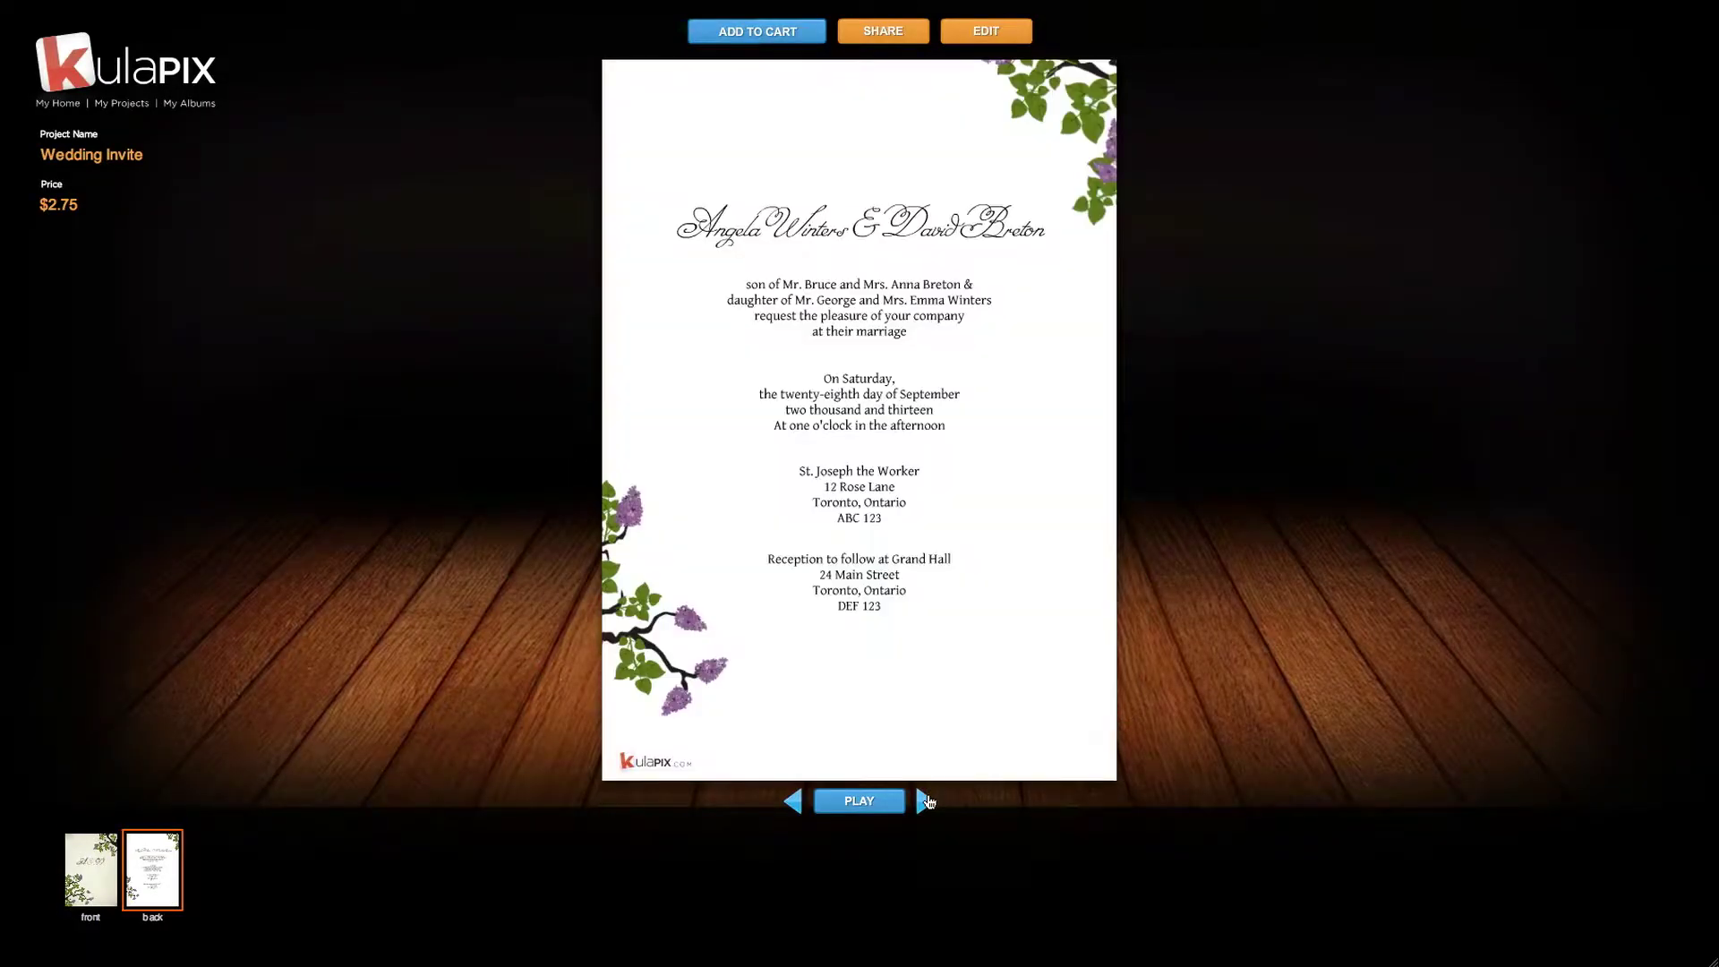
Return to the card's front page, add the project to My Shared Projects, and dismiss the sharing choices
{"action": "left_click", "coordinate": [793, 802]}
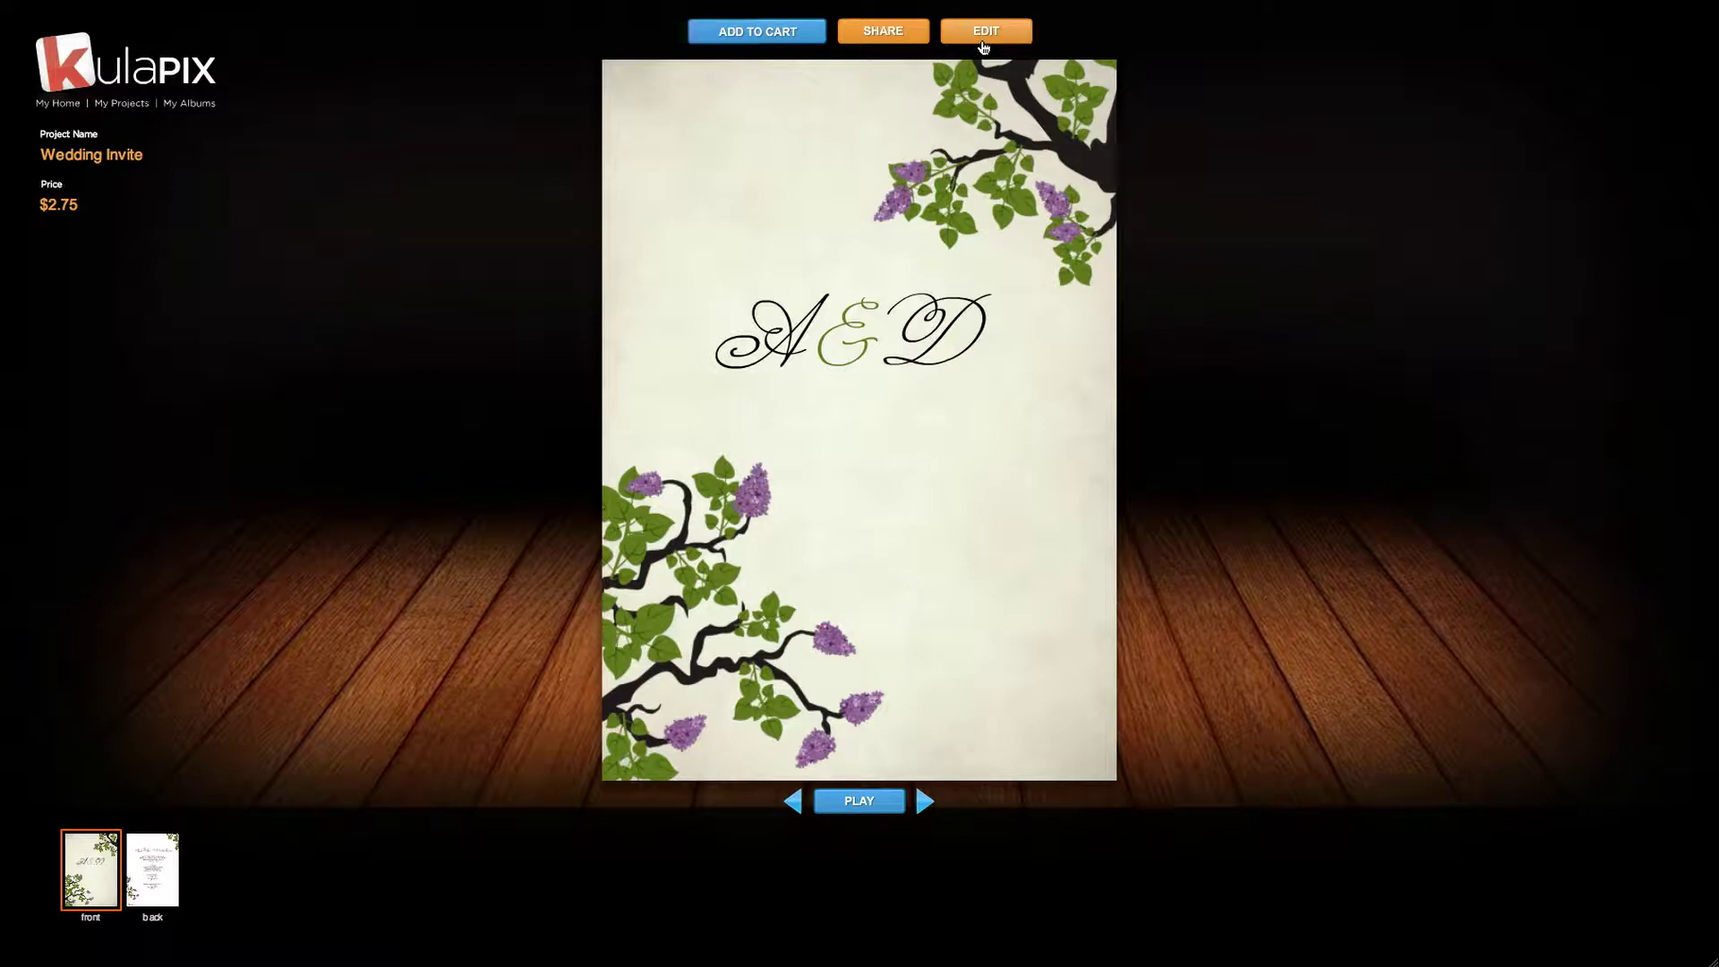
{"action": "left_click", "coordinate": [906, 39]}
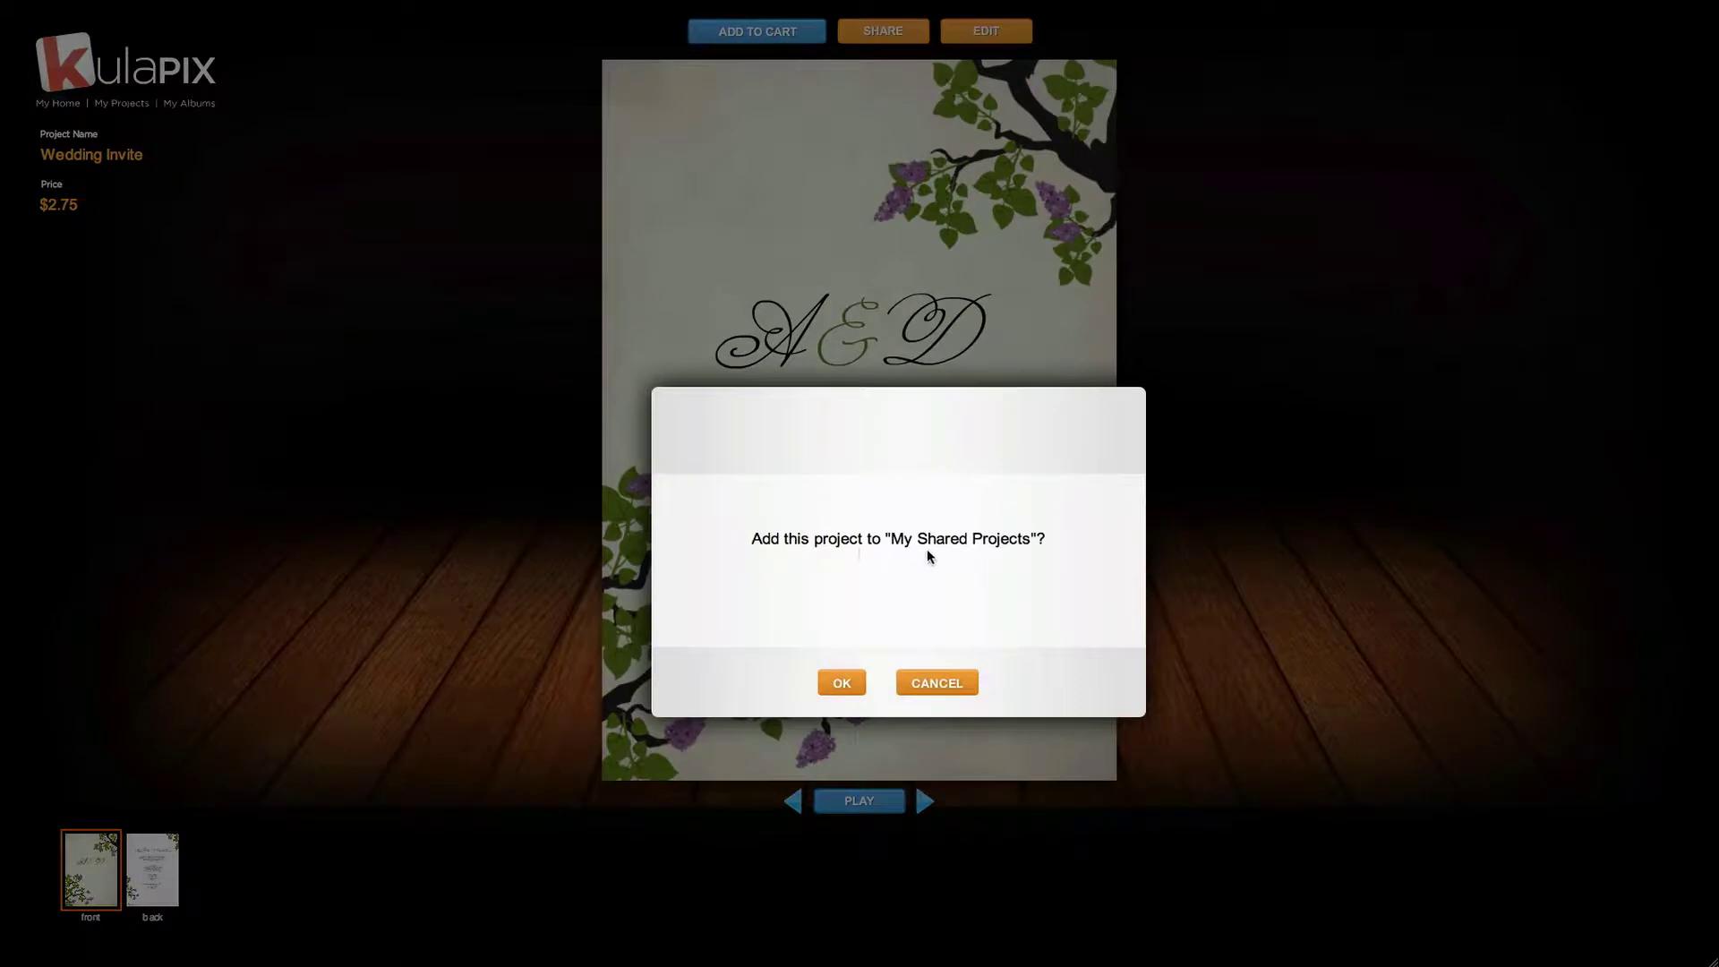
{"action": "left_click", "coordinate": [845, 684]}
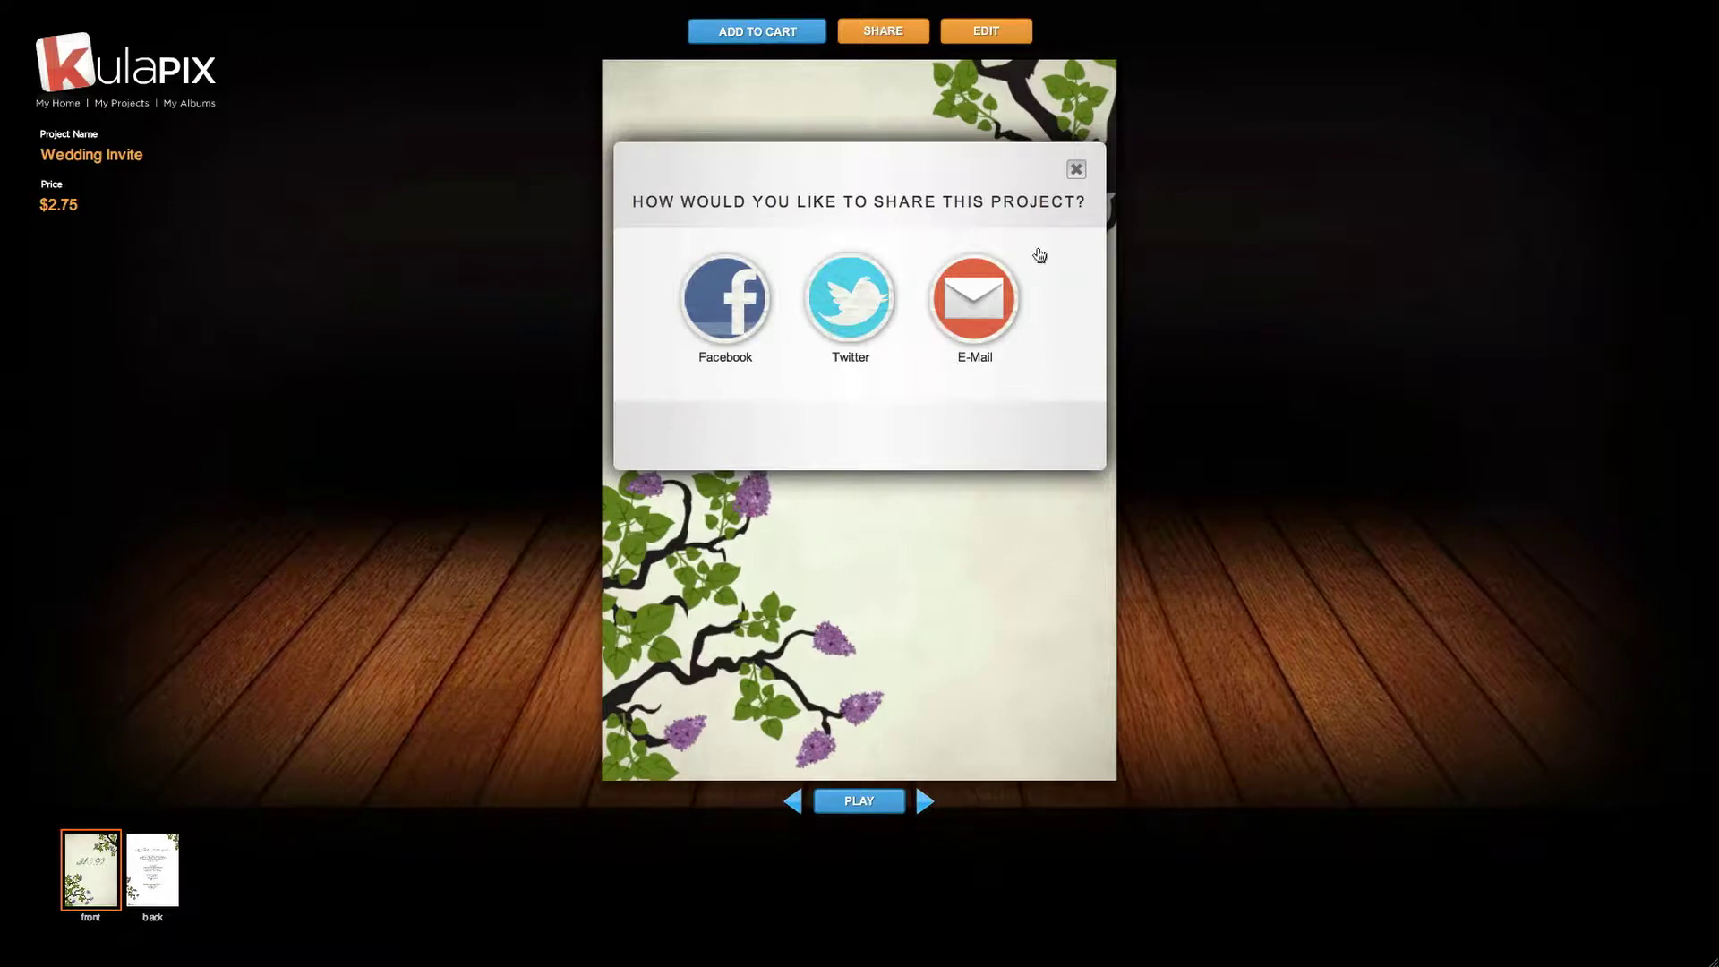
{"action": "left_click", "coordinate": [1076, 169]}
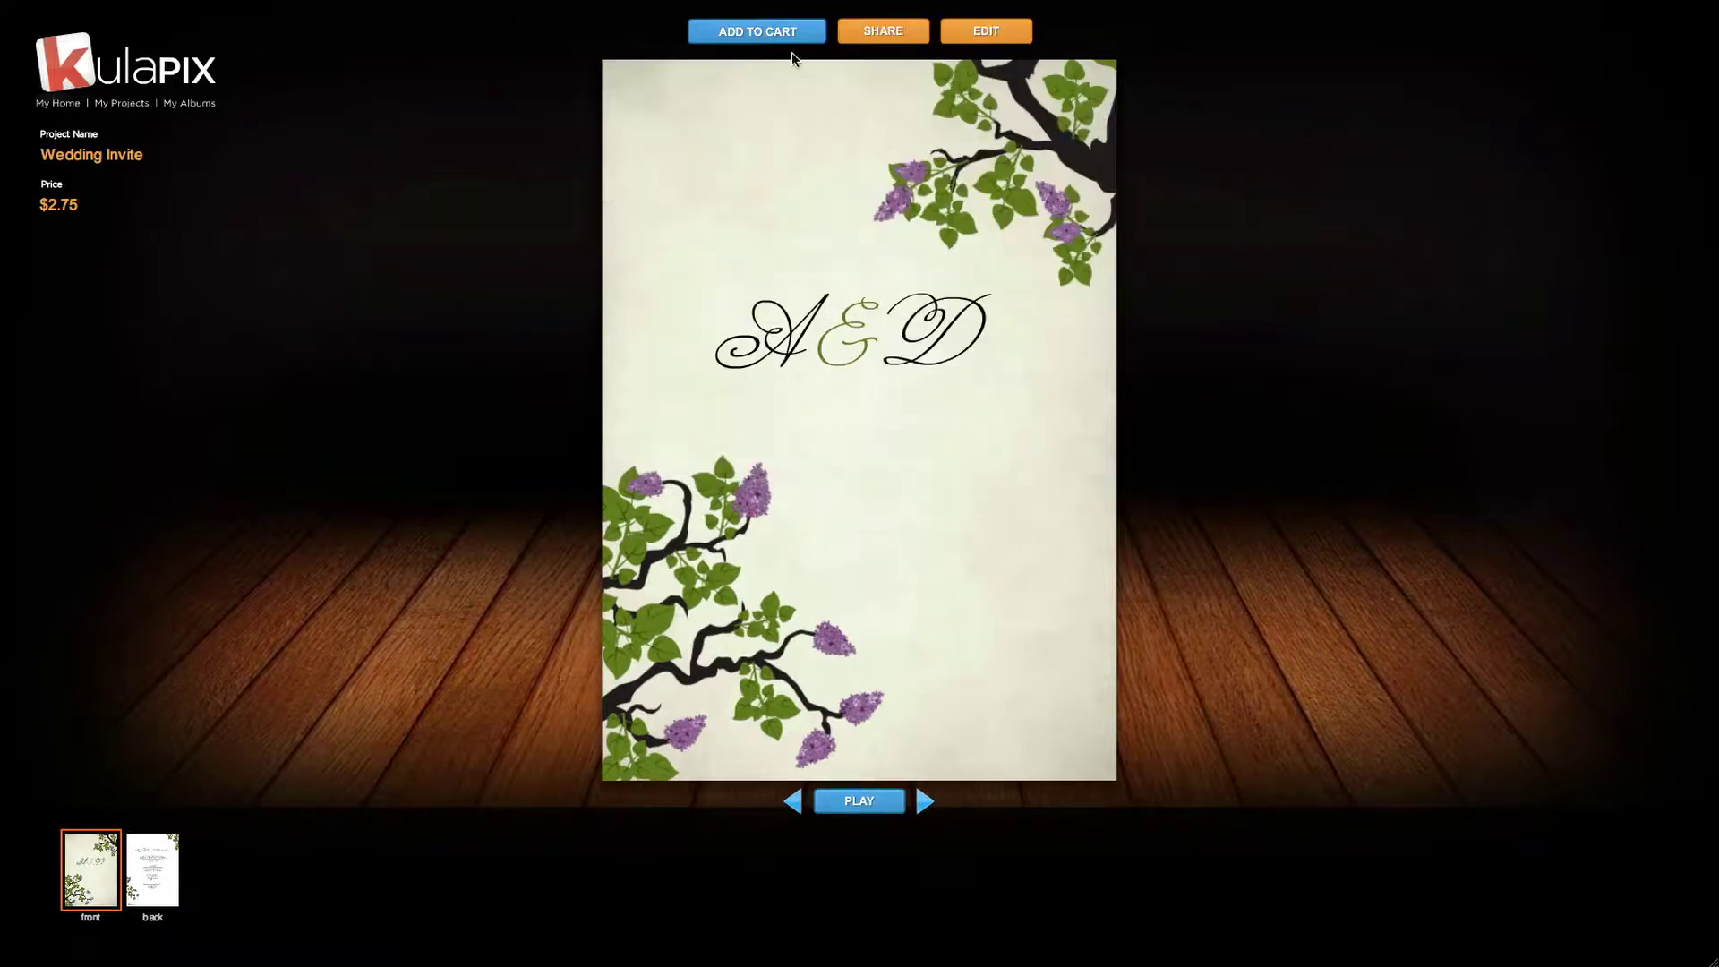
Add the Wedding Invite to the cart, confirming that the project has been checked and is OK to print
{"action": "left_click", "coordinate": [784, 39]}
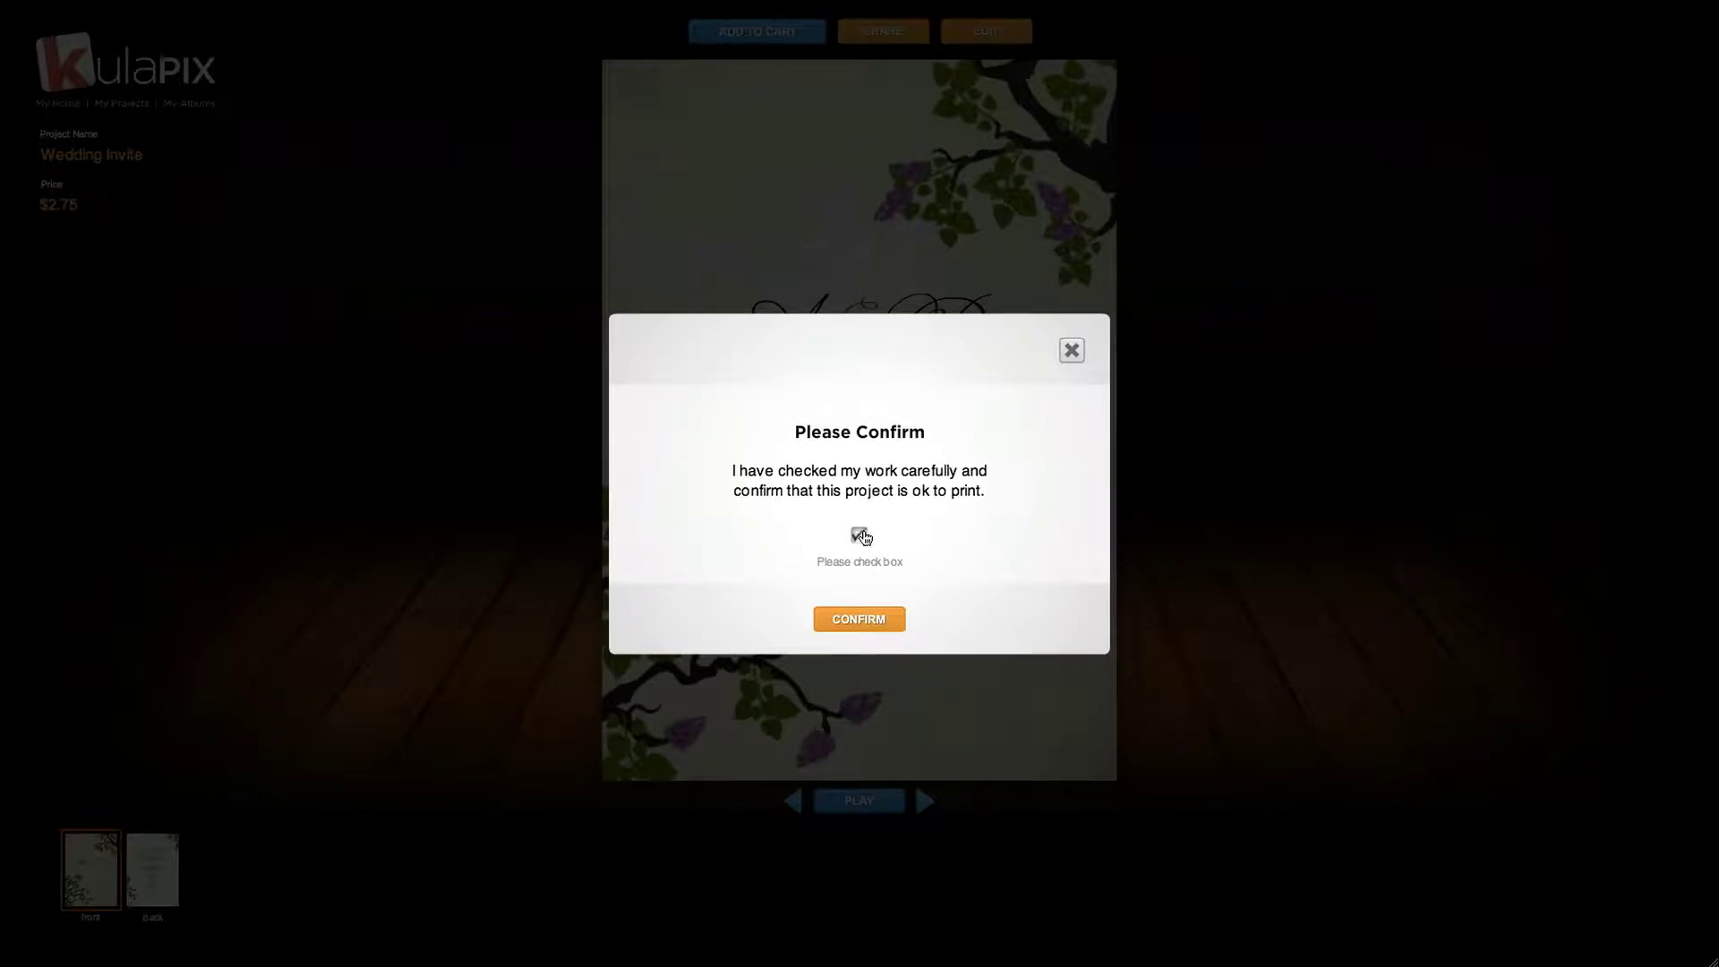
{"action": "left_click", "coordinate": [872, 618]}
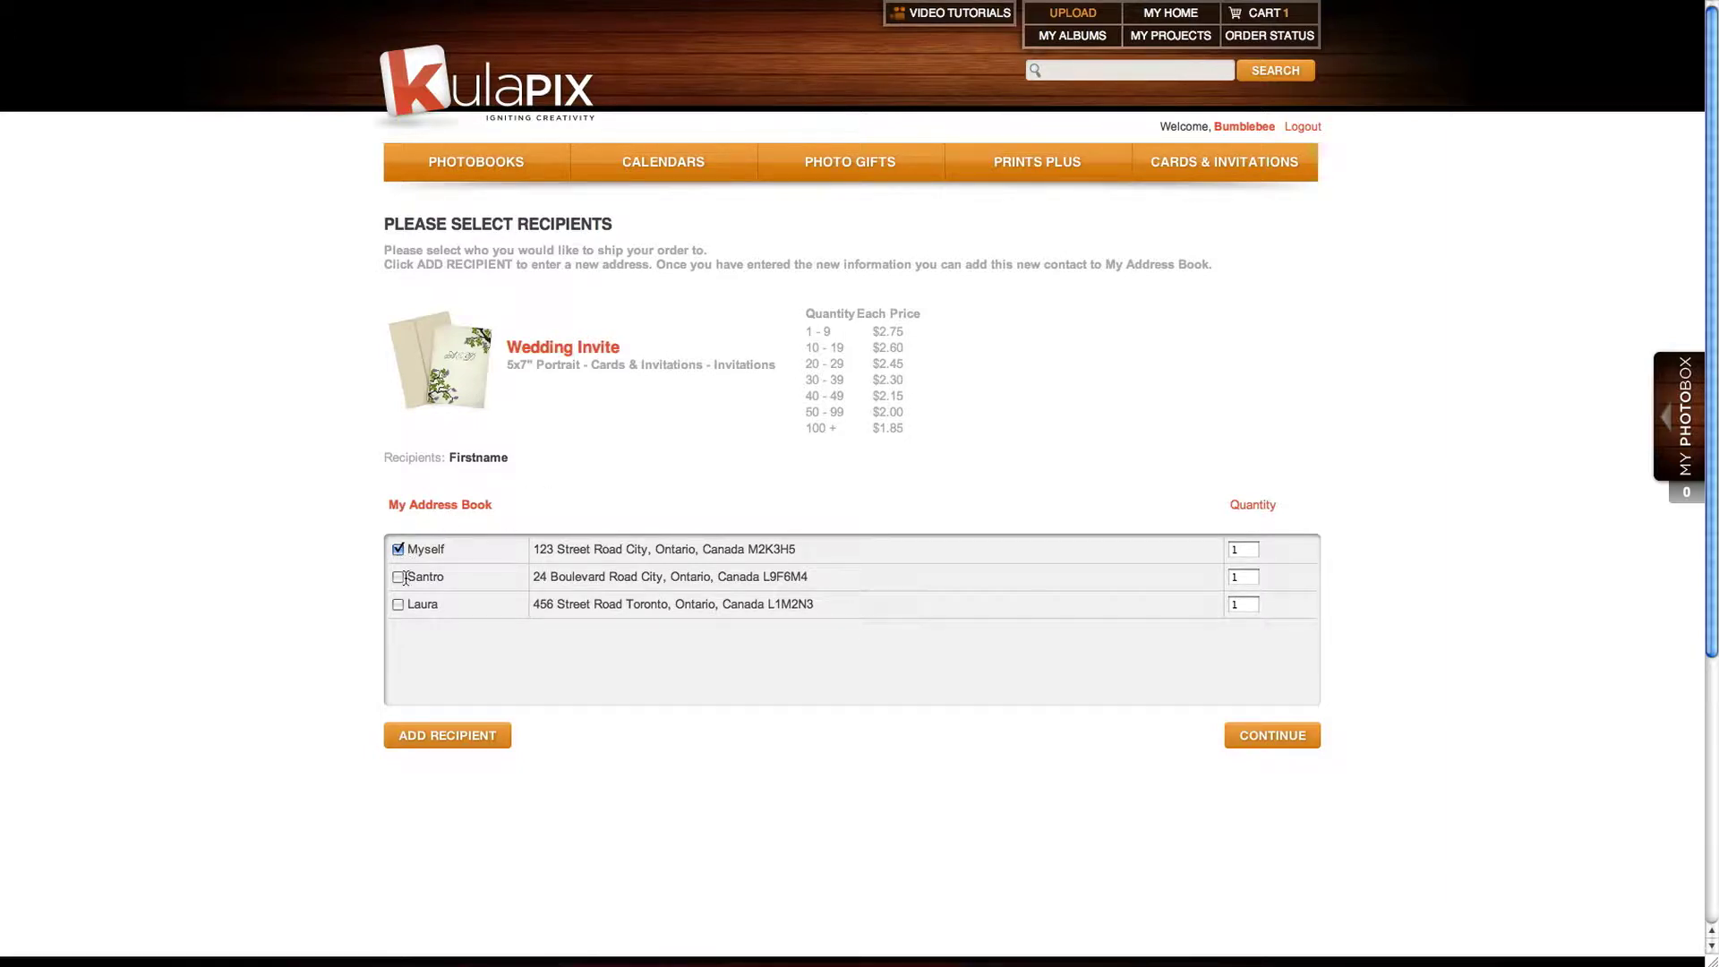
{"action": "left_click", "coordinate": [397, 576]}
{"action": "left_click", "coordinate": [398, 577]}
{"action": "left_click", "coordinate": [398, 605]}
{"action": "left_click", "coordinate": [397, 604]}
{"action": "left_click", "coordinate": [397, 577]}
{"action": "left_click", "coordinate": [397, 576]}
{"action": "left_click", "coordinate": [447, 737]}
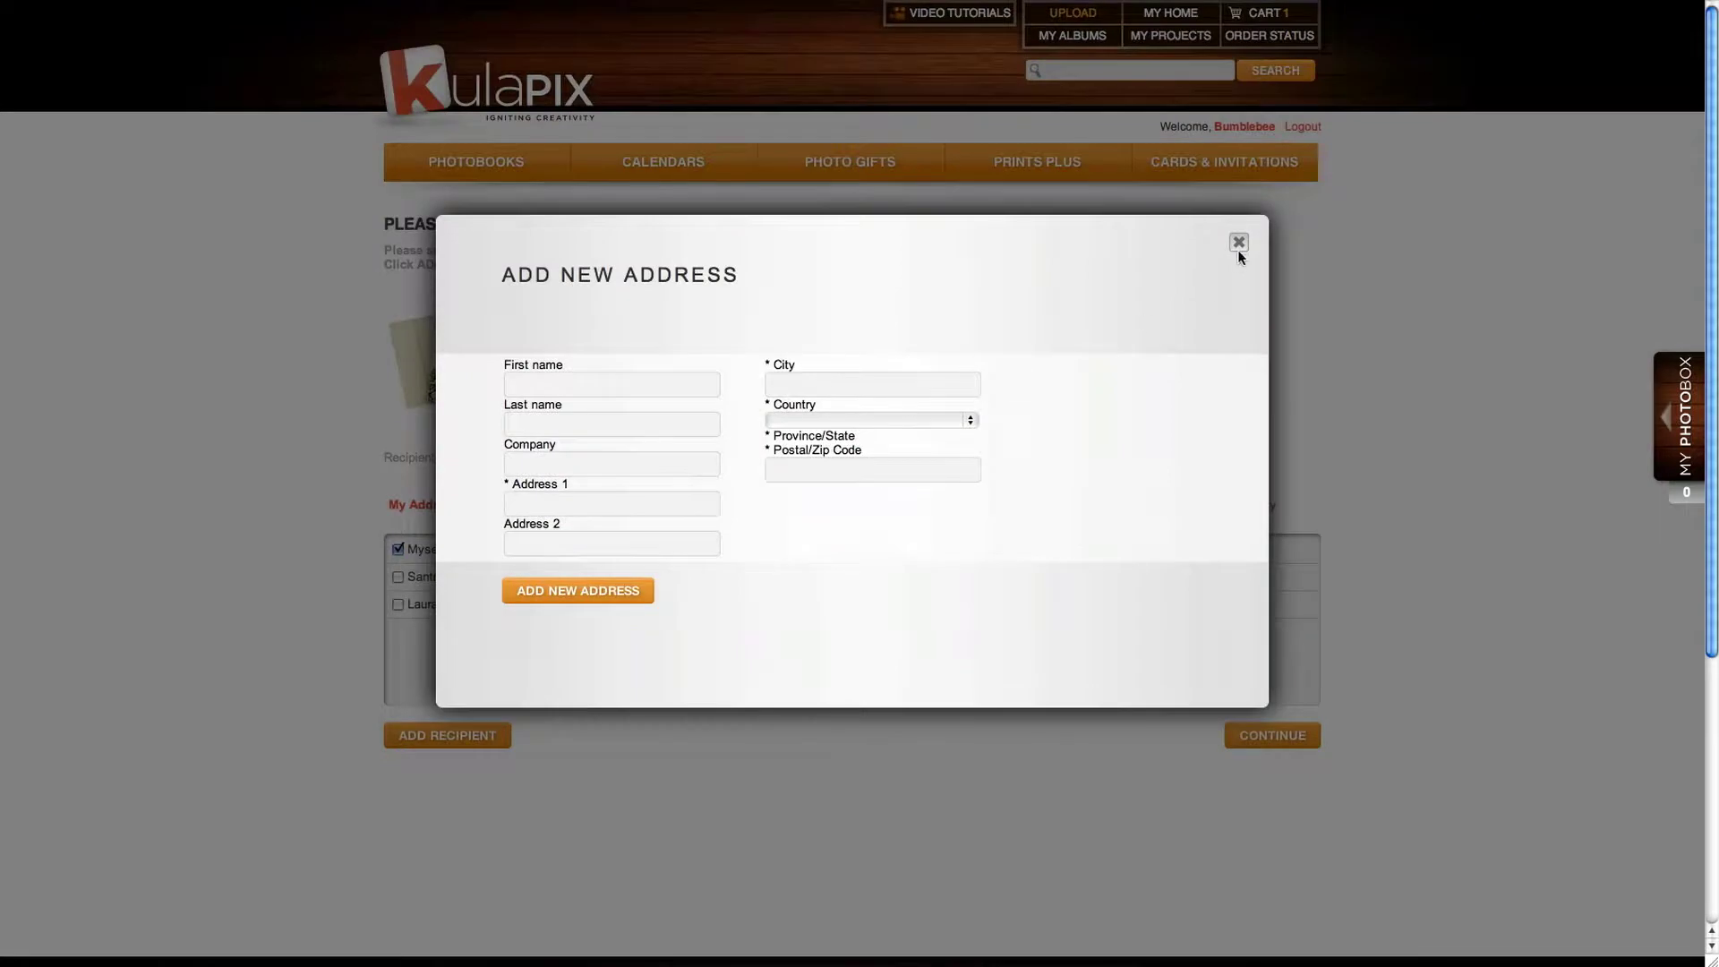
{"action": "left_click", "coordinate": [1240, 247]}
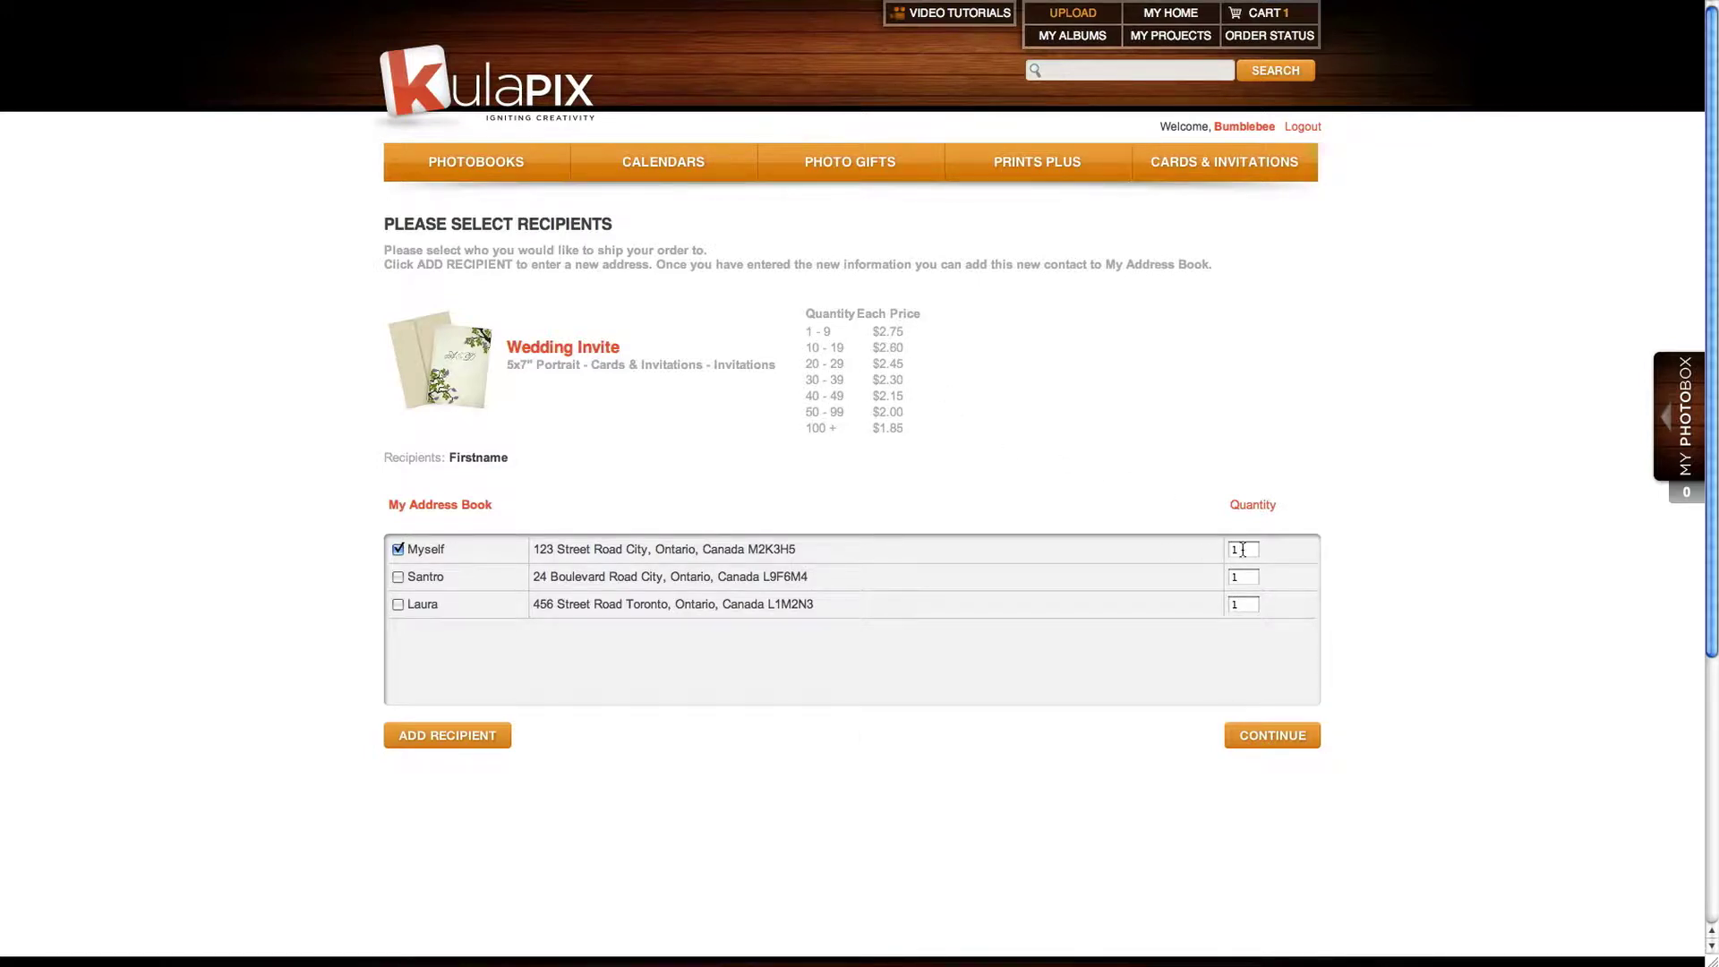
Set the quantity for the Myself recipient to 50 and continue to the cart
{"action": "left_click", "coordinate": [1243, 550]}
{"action": "type", "text": "50"}
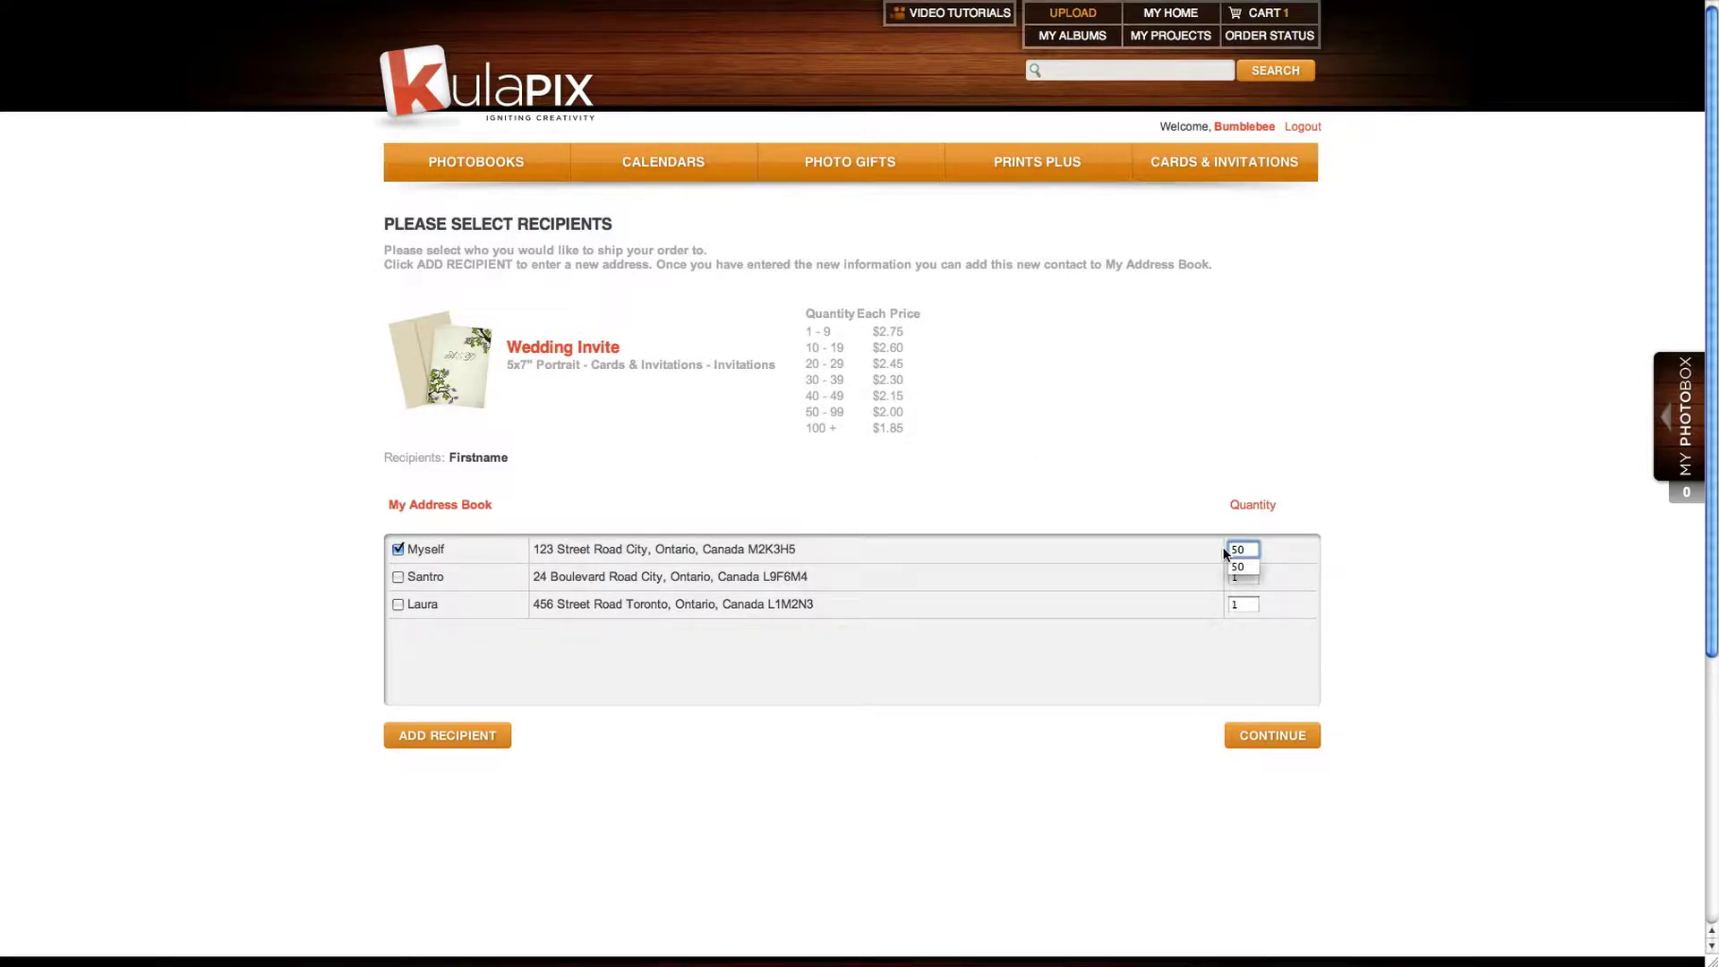
{"action": "left_click", "coordinate": [1272, 736]}
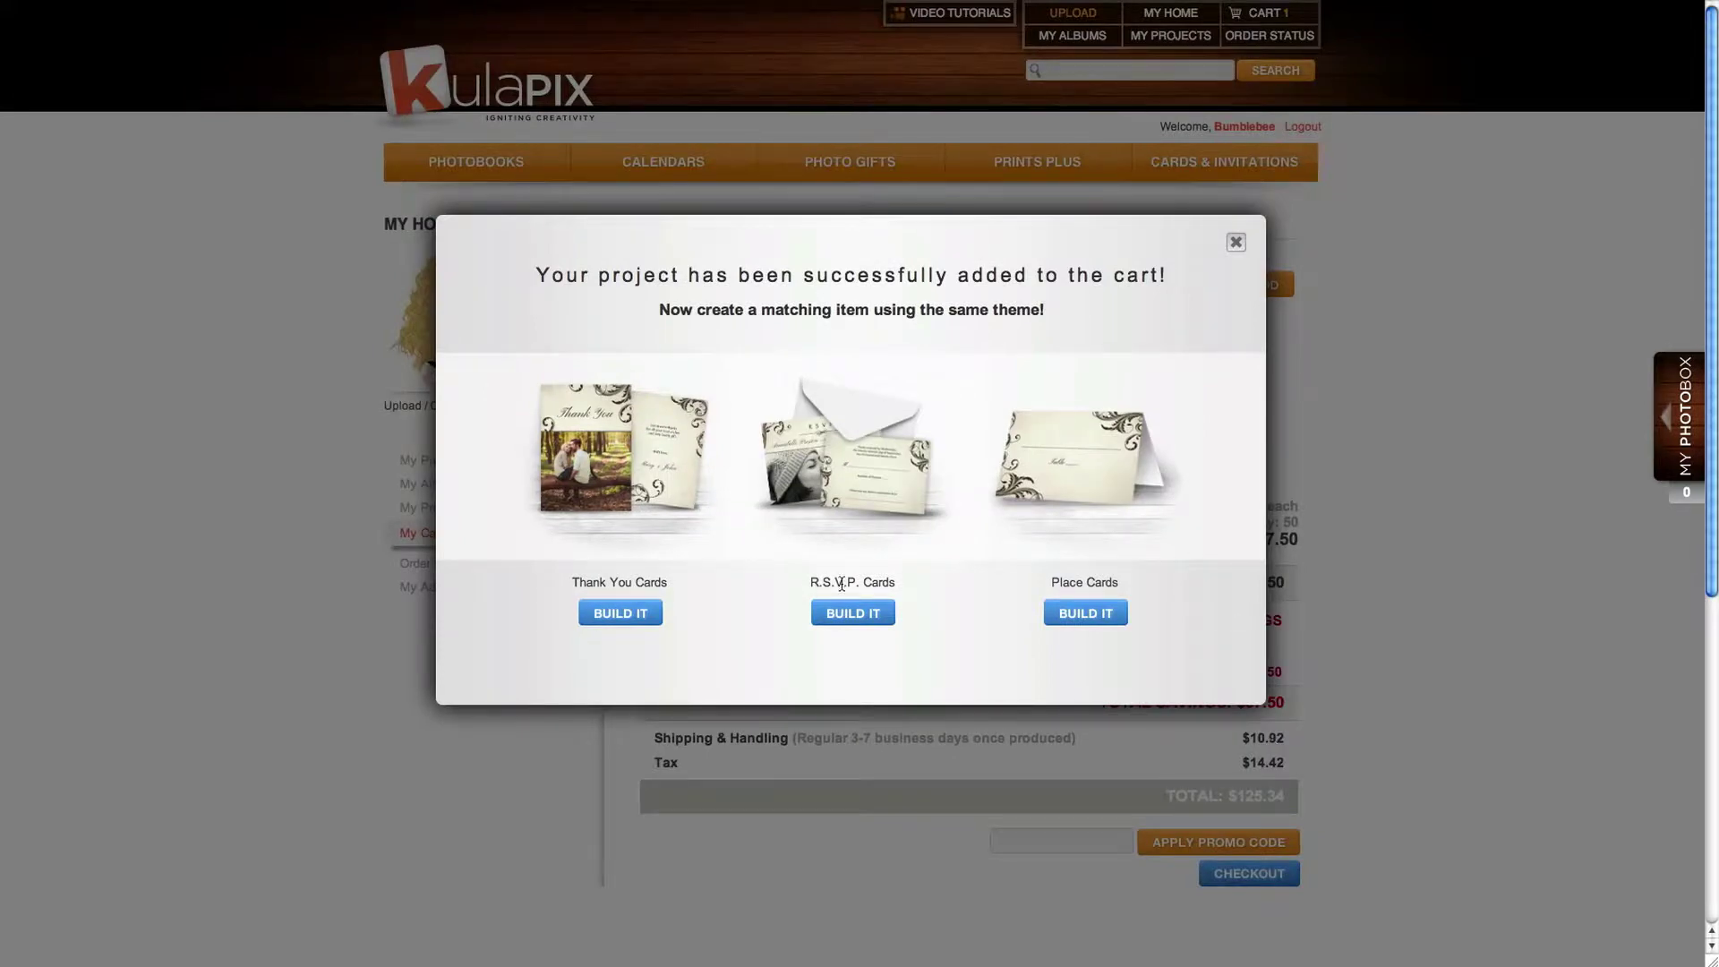
Start a matching 3.5x5" landscape R.S.V.P. card with the blank Design Your Own theme, a metallic ivory envelope and no photos
{"action": "left_click", "coordinate": [873, 613]}
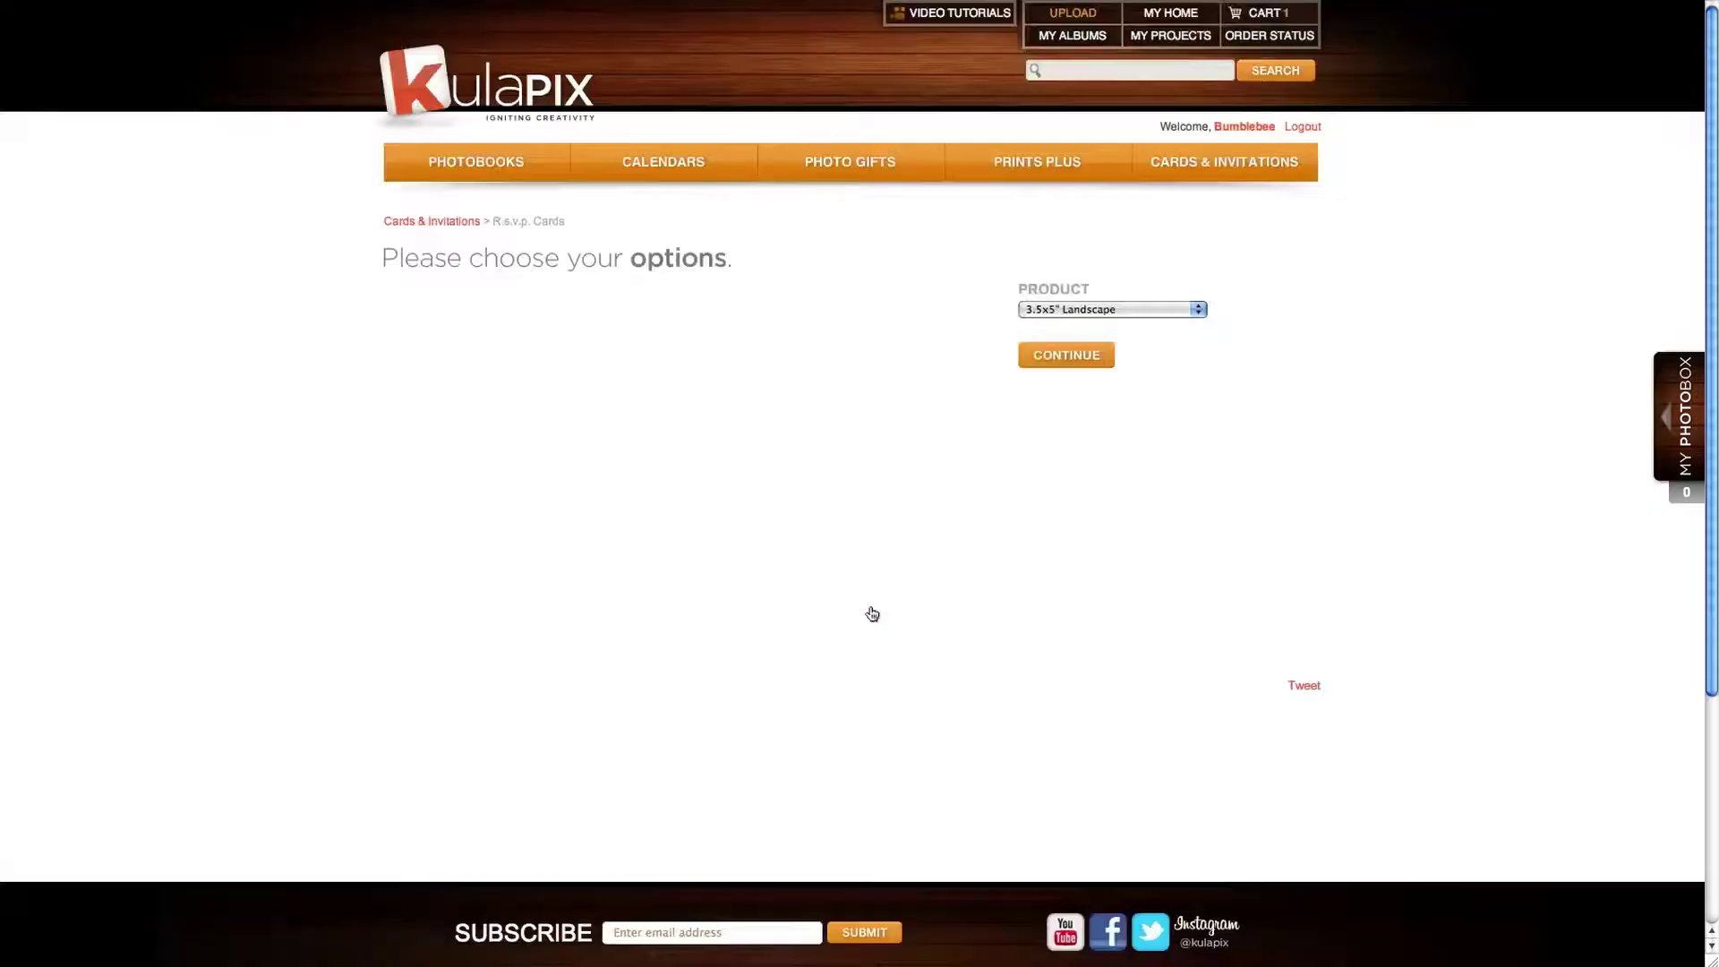
{"action": "left_click", "coordinate": [1060, 357]}
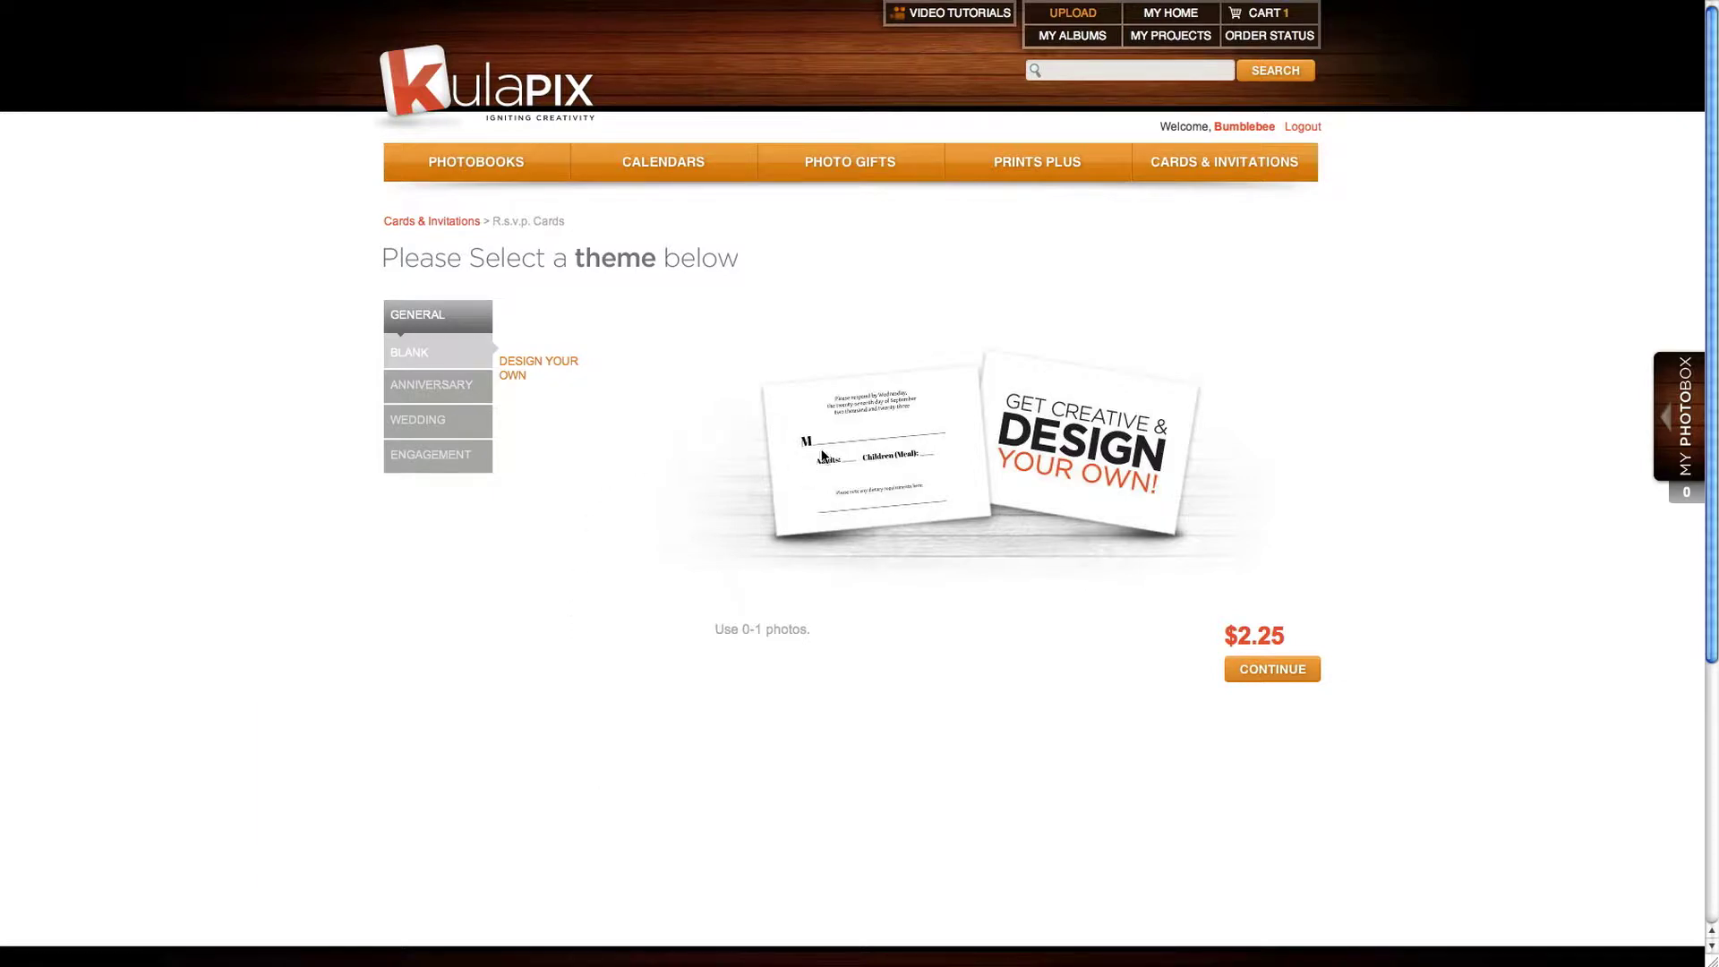
{"action": "left_click", "coordinate": [1274, 677]}
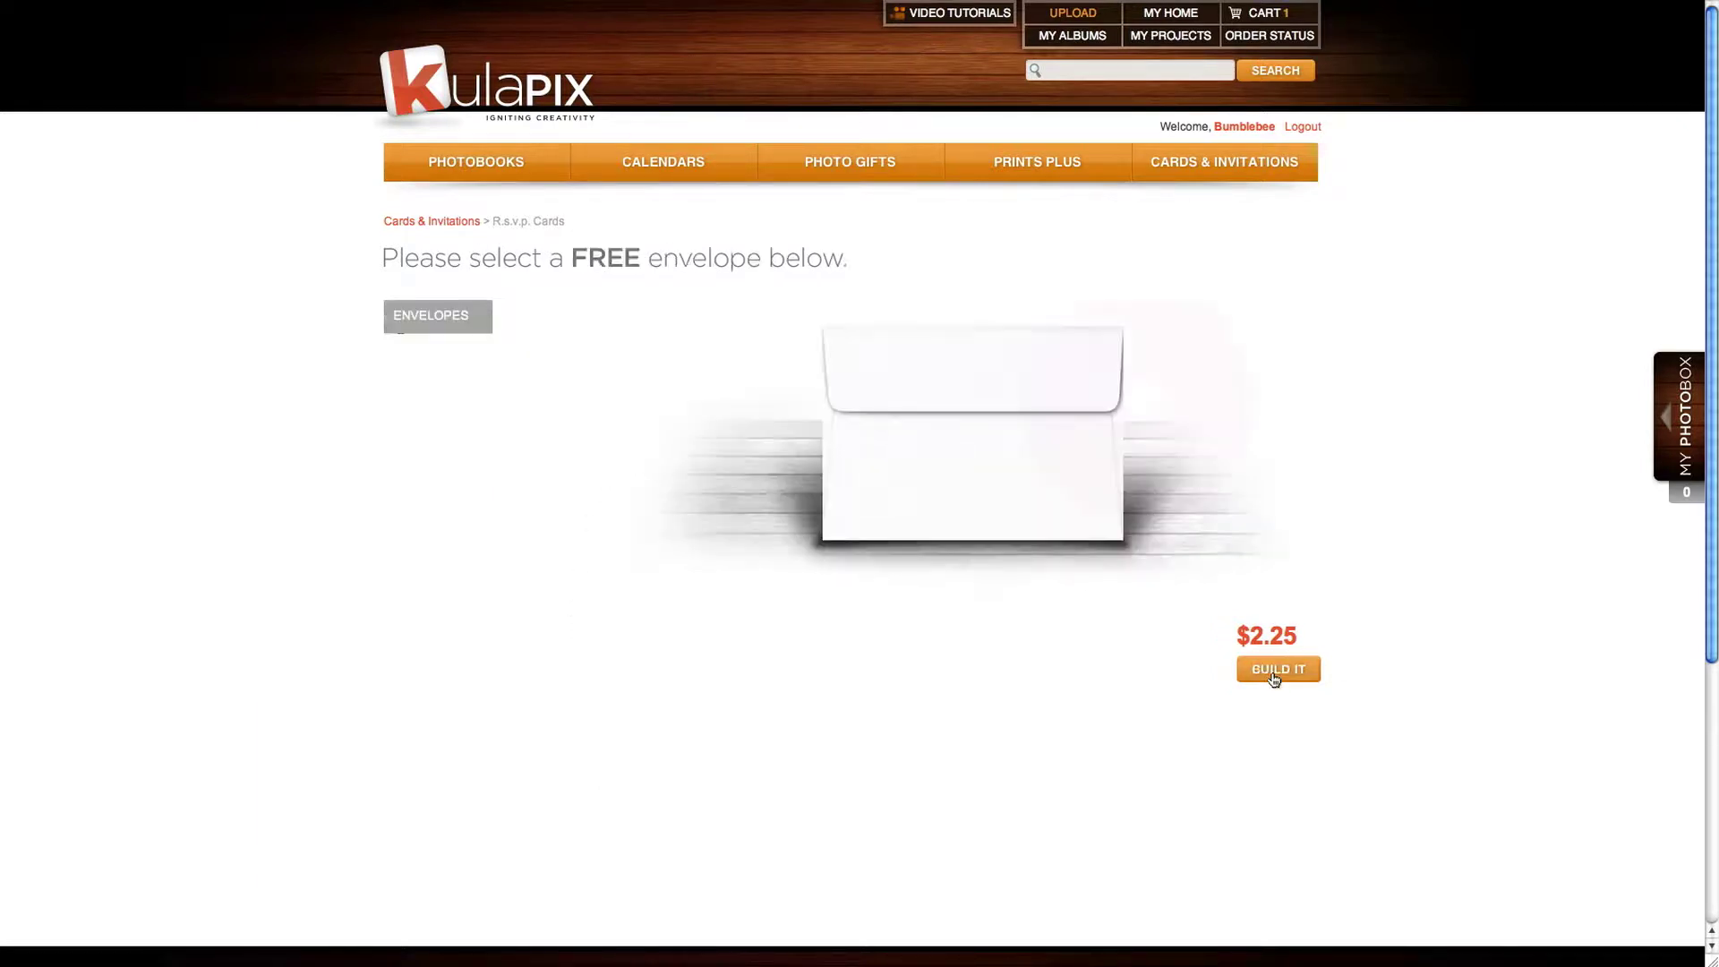
{"action": "mouse_move", "coordinate": [435, 383]}
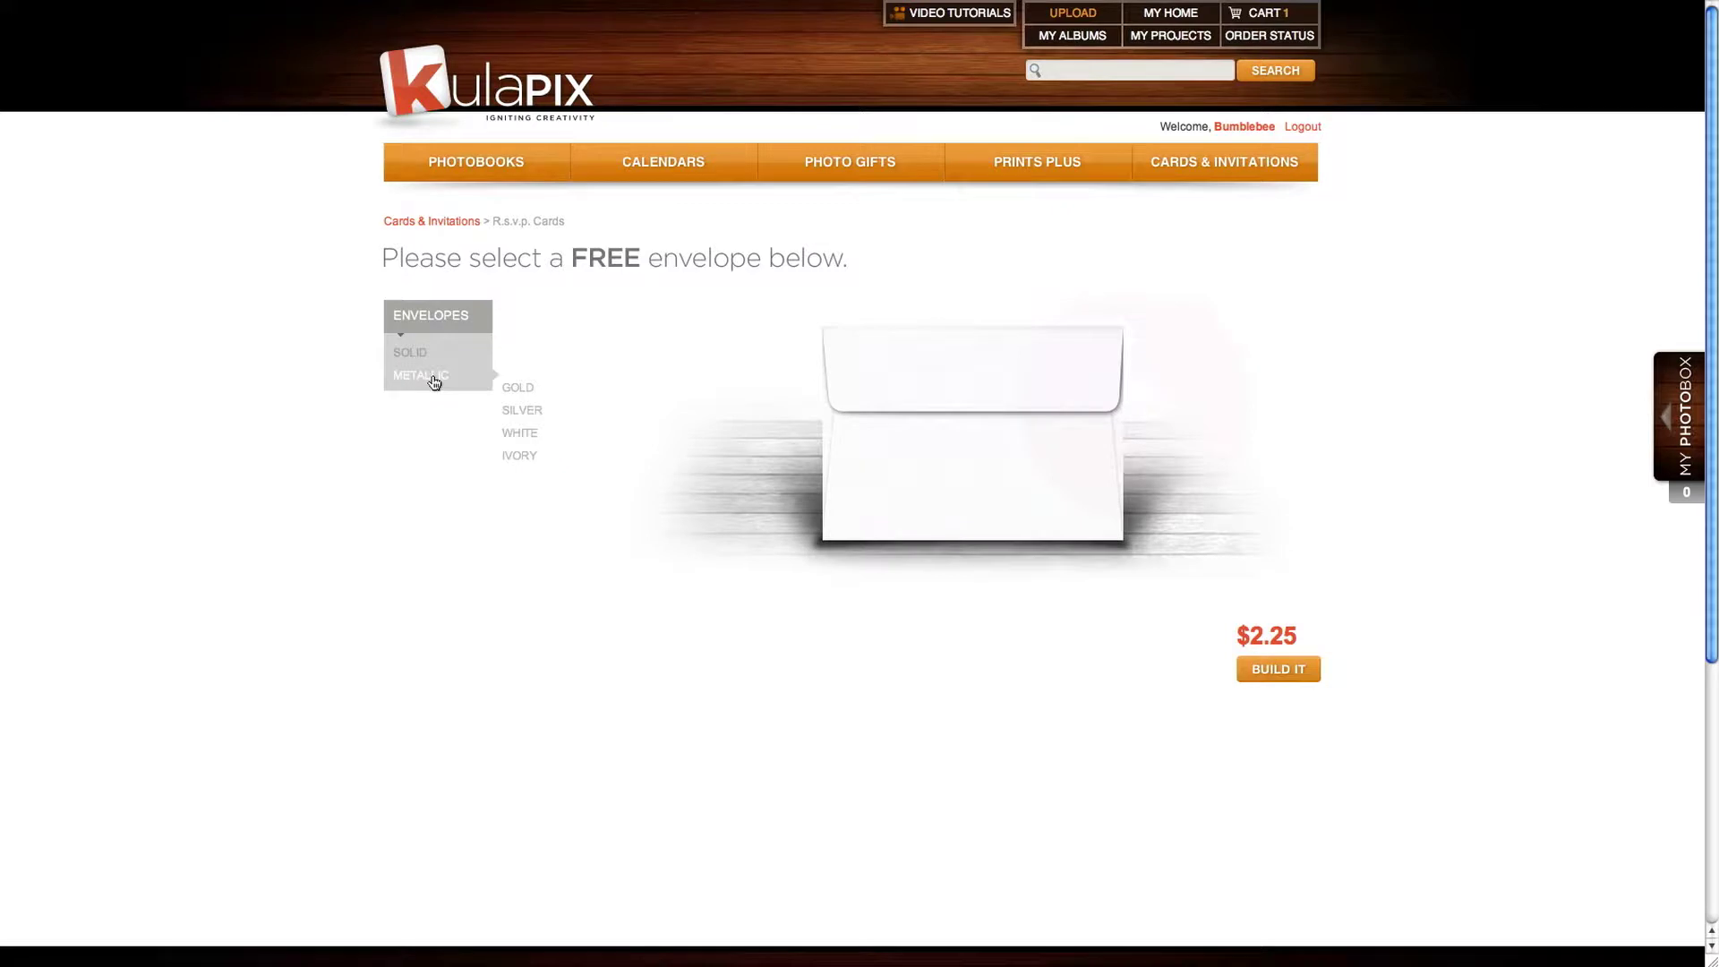
{"action": "left_click", "coordinate": [523, 457]}
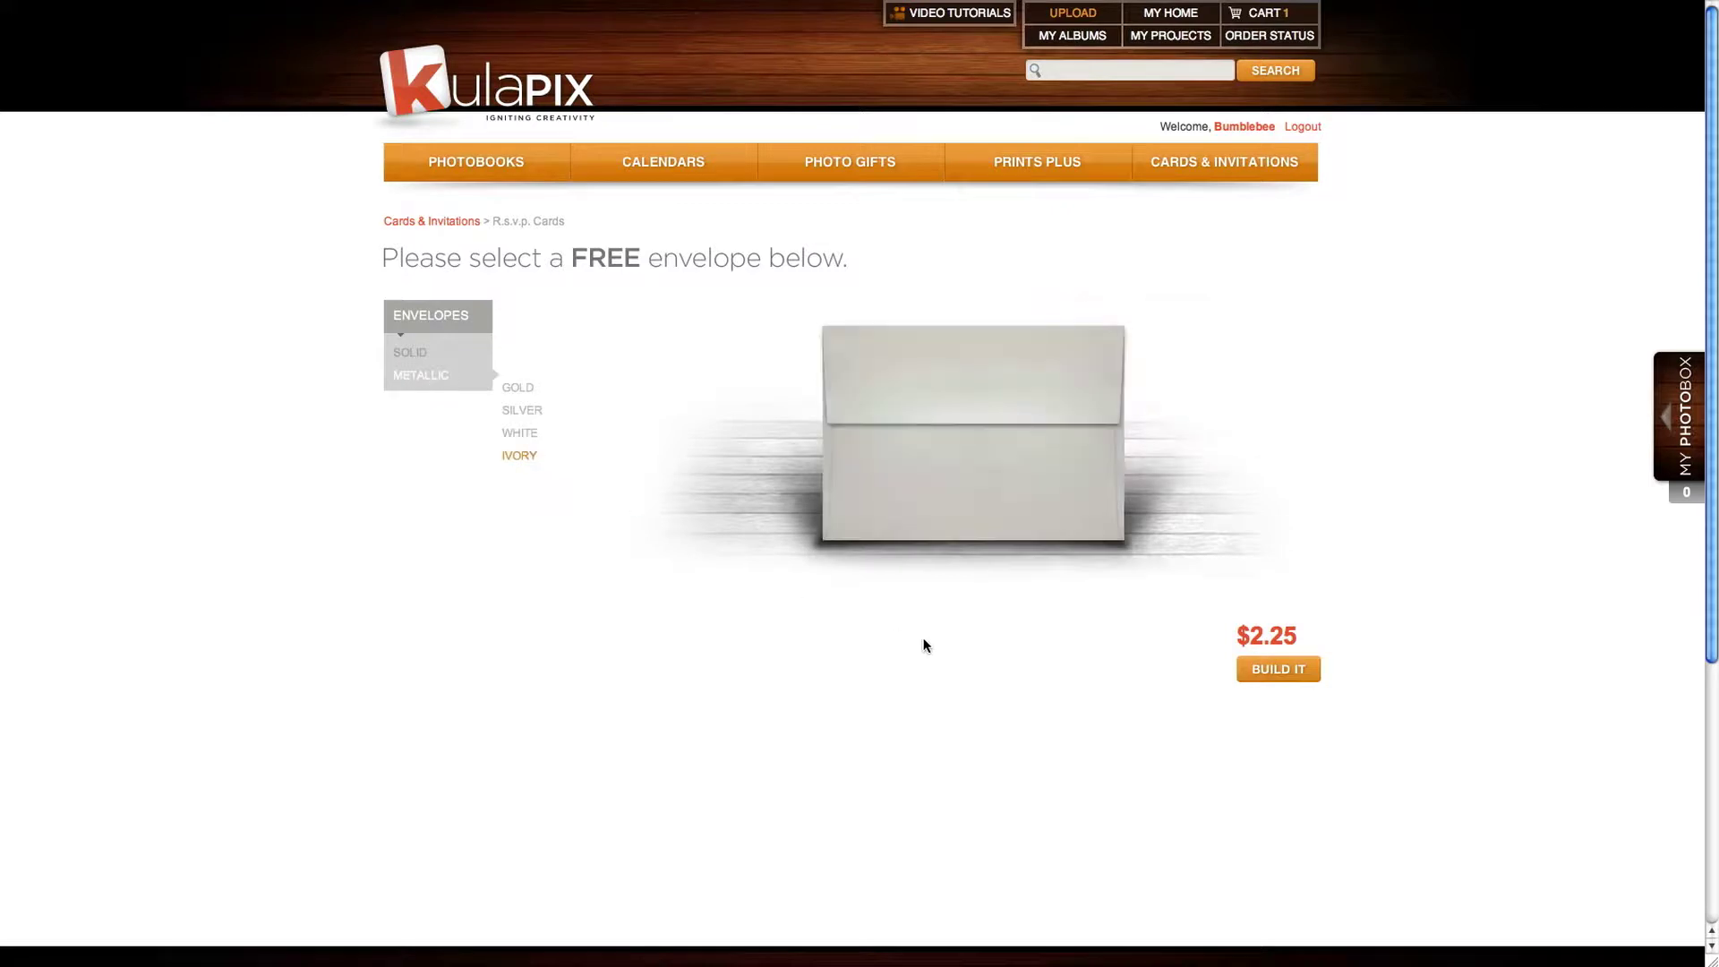
{"action": "left_click", "coordinate": [1299, 685]}
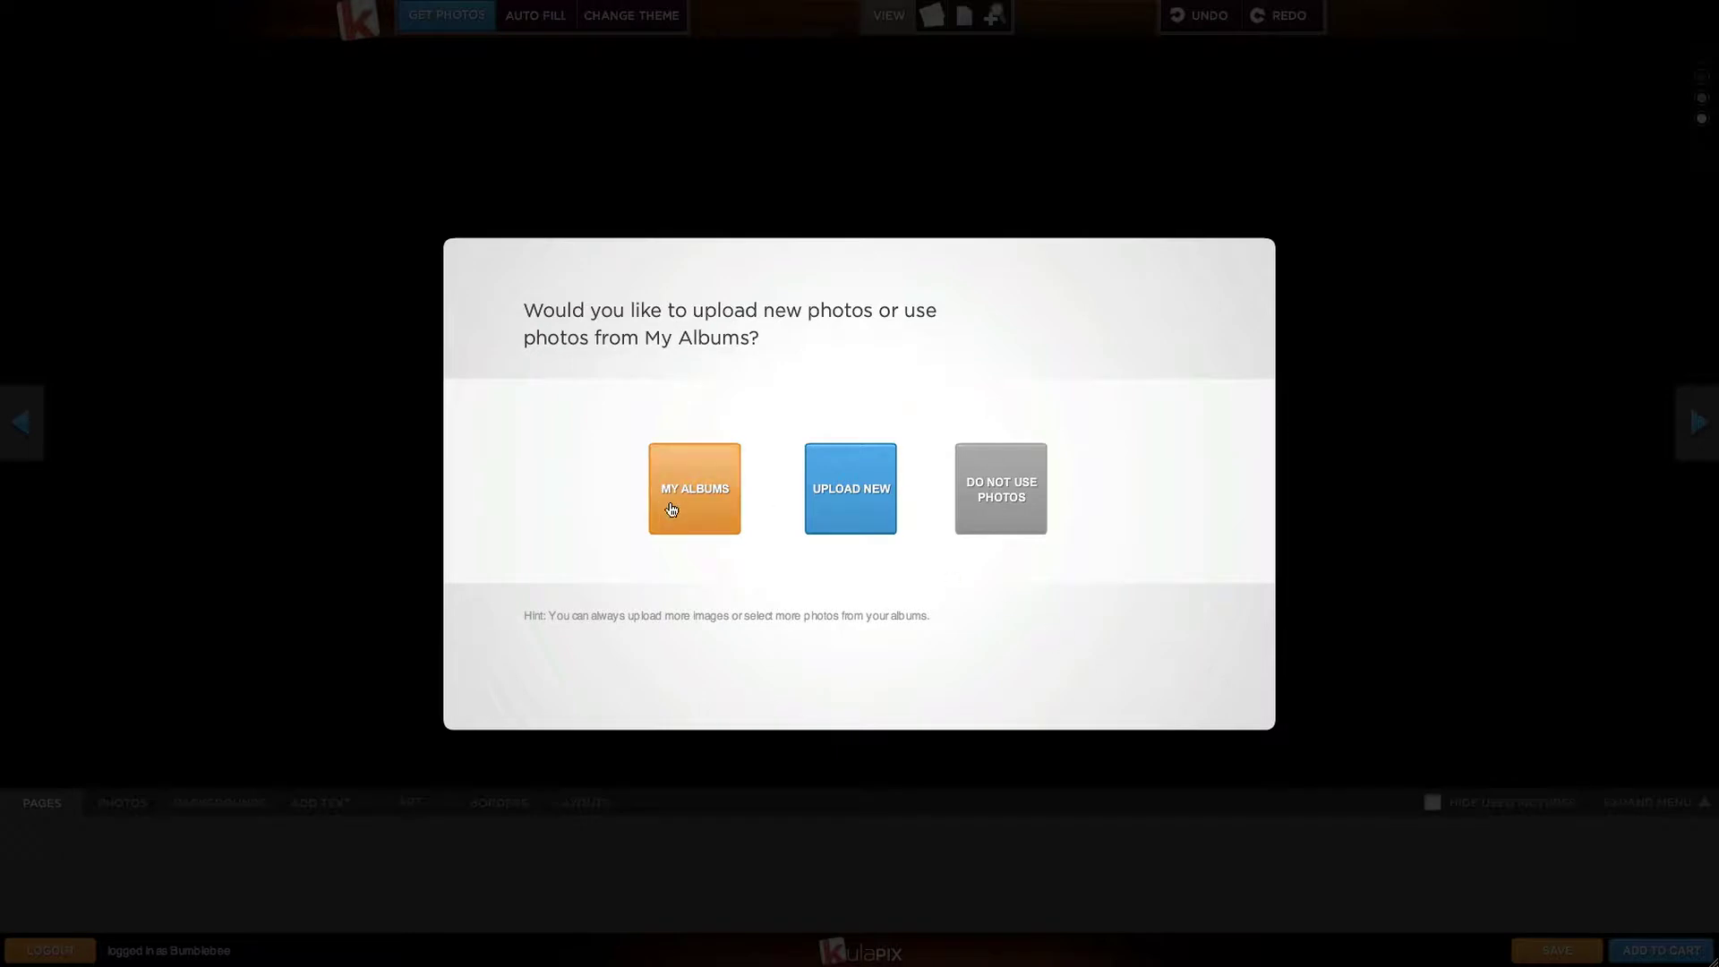
{"action": "left_click", "coordinate": [1020, 511]}
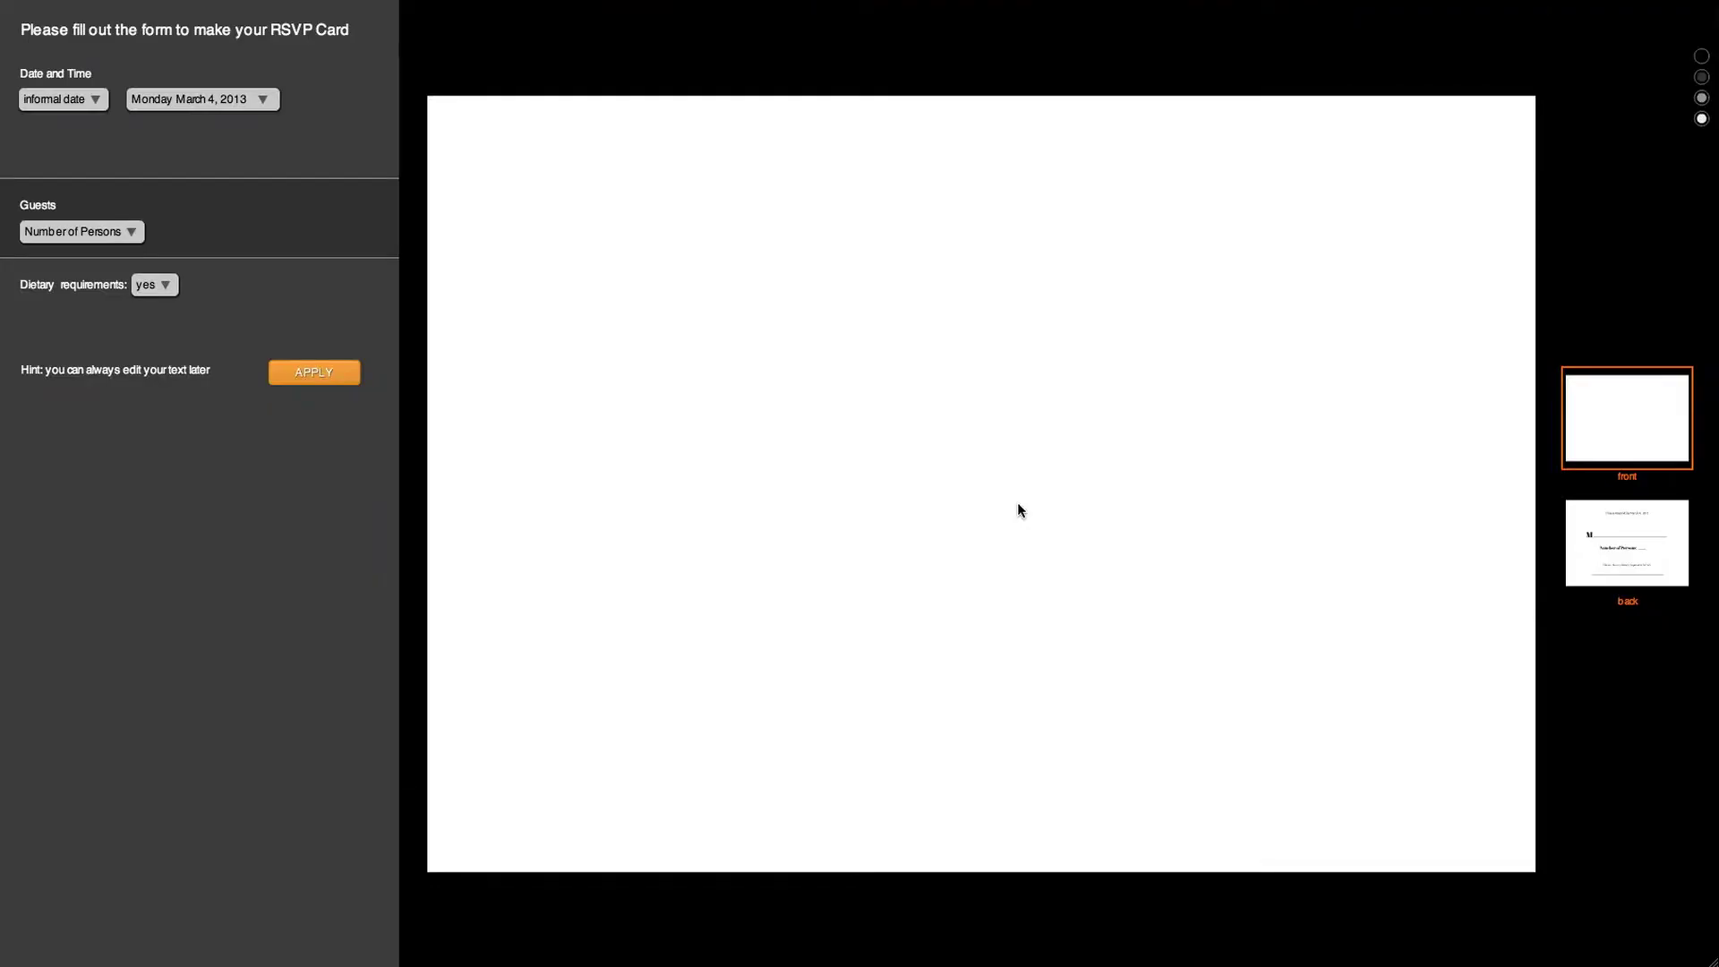
Set the RSVP response date to Saturday August 3, 2013, written in the formal date style
{"action": "left_click", "coordinate": [243, 111]}
{"action": "left_click", "coordinate": [305, 137]}
{"action": "left_click", "coordinate": [365, 159]}
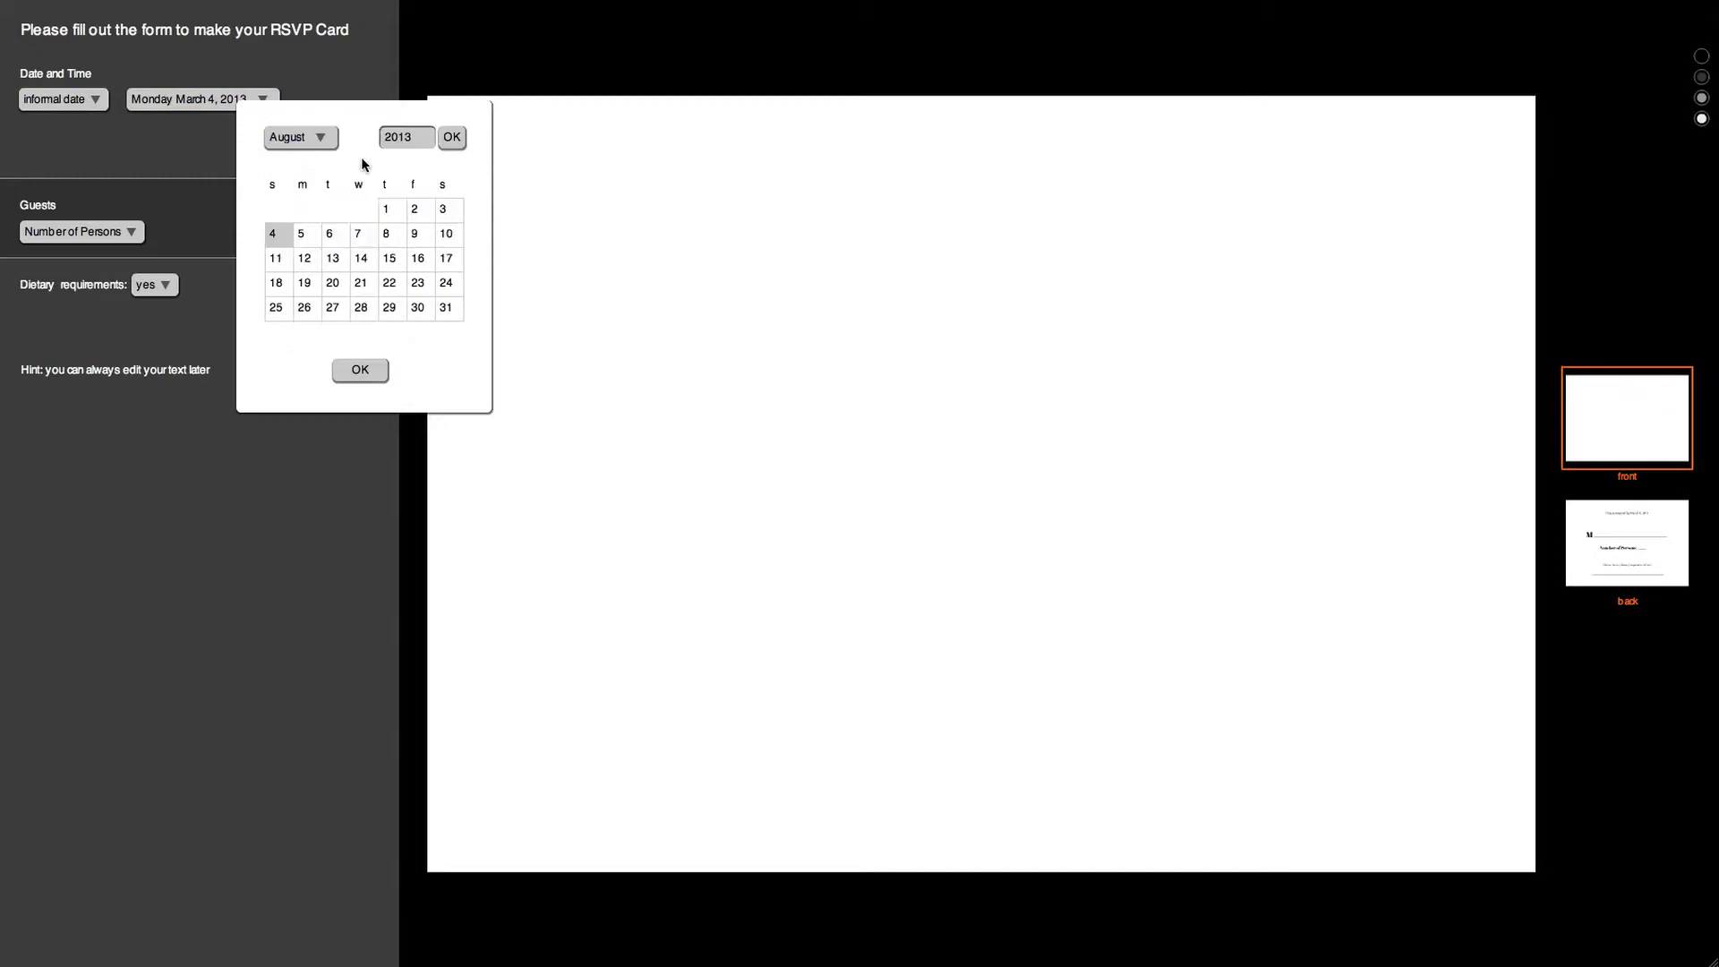
{"action": "left_click", "coordinate": [445, 210]}
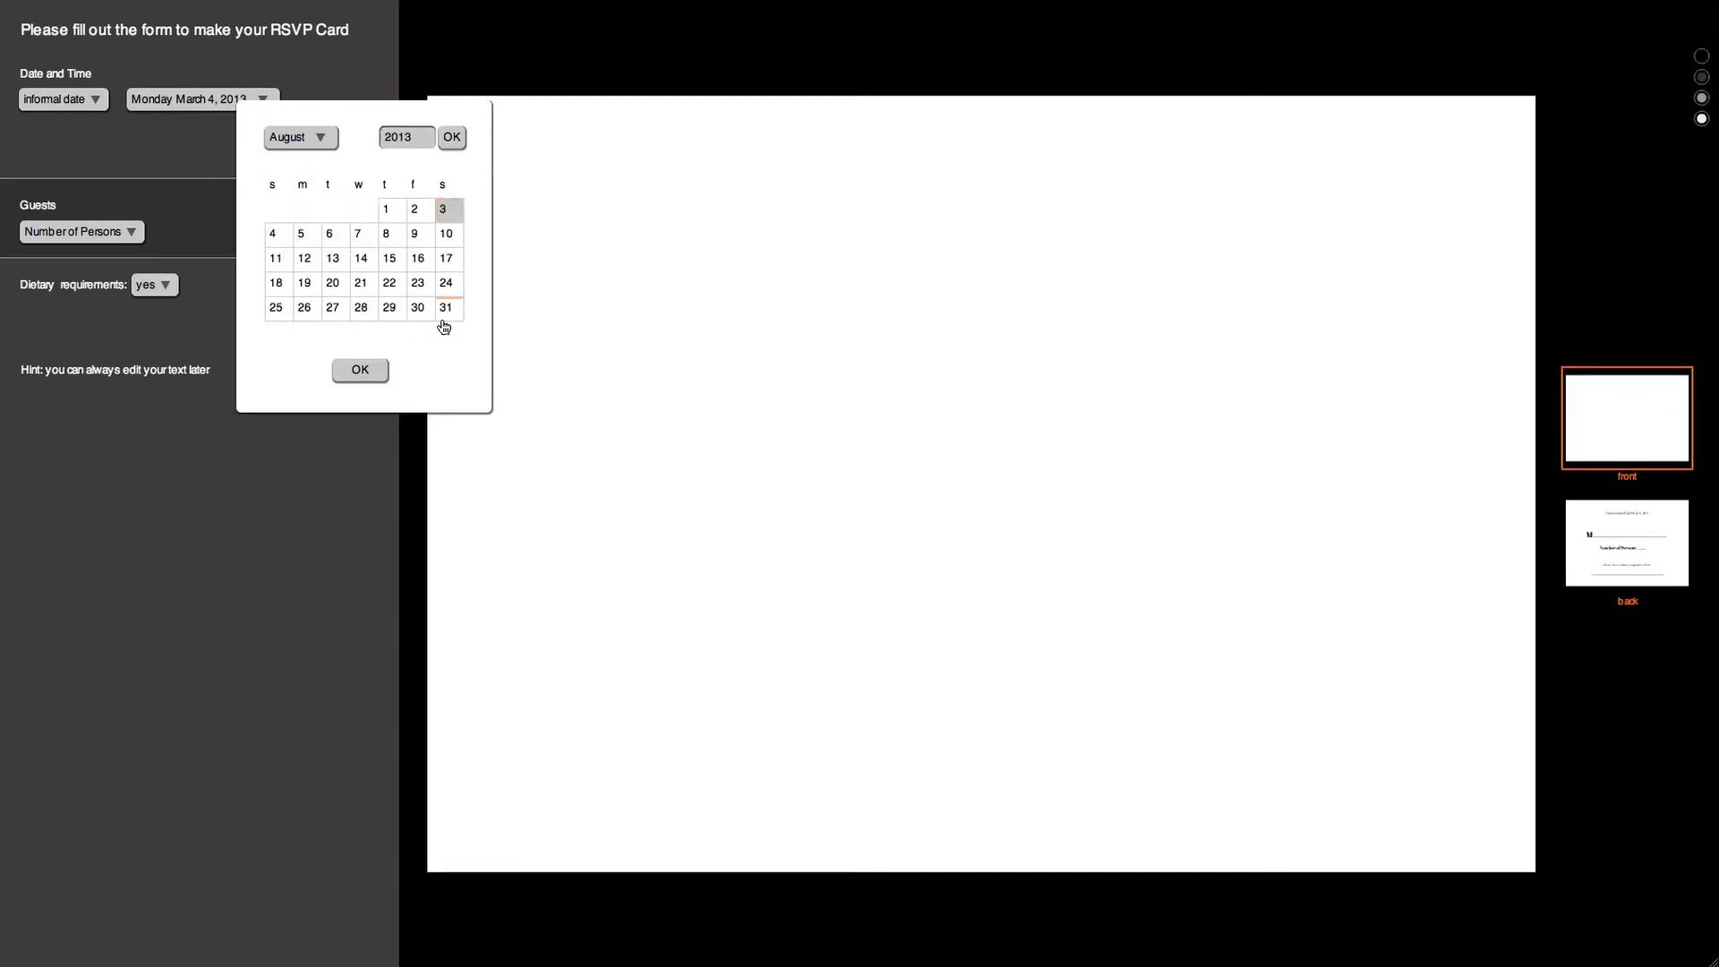
{"action": "left_click", "coordinate": [361, 370]}
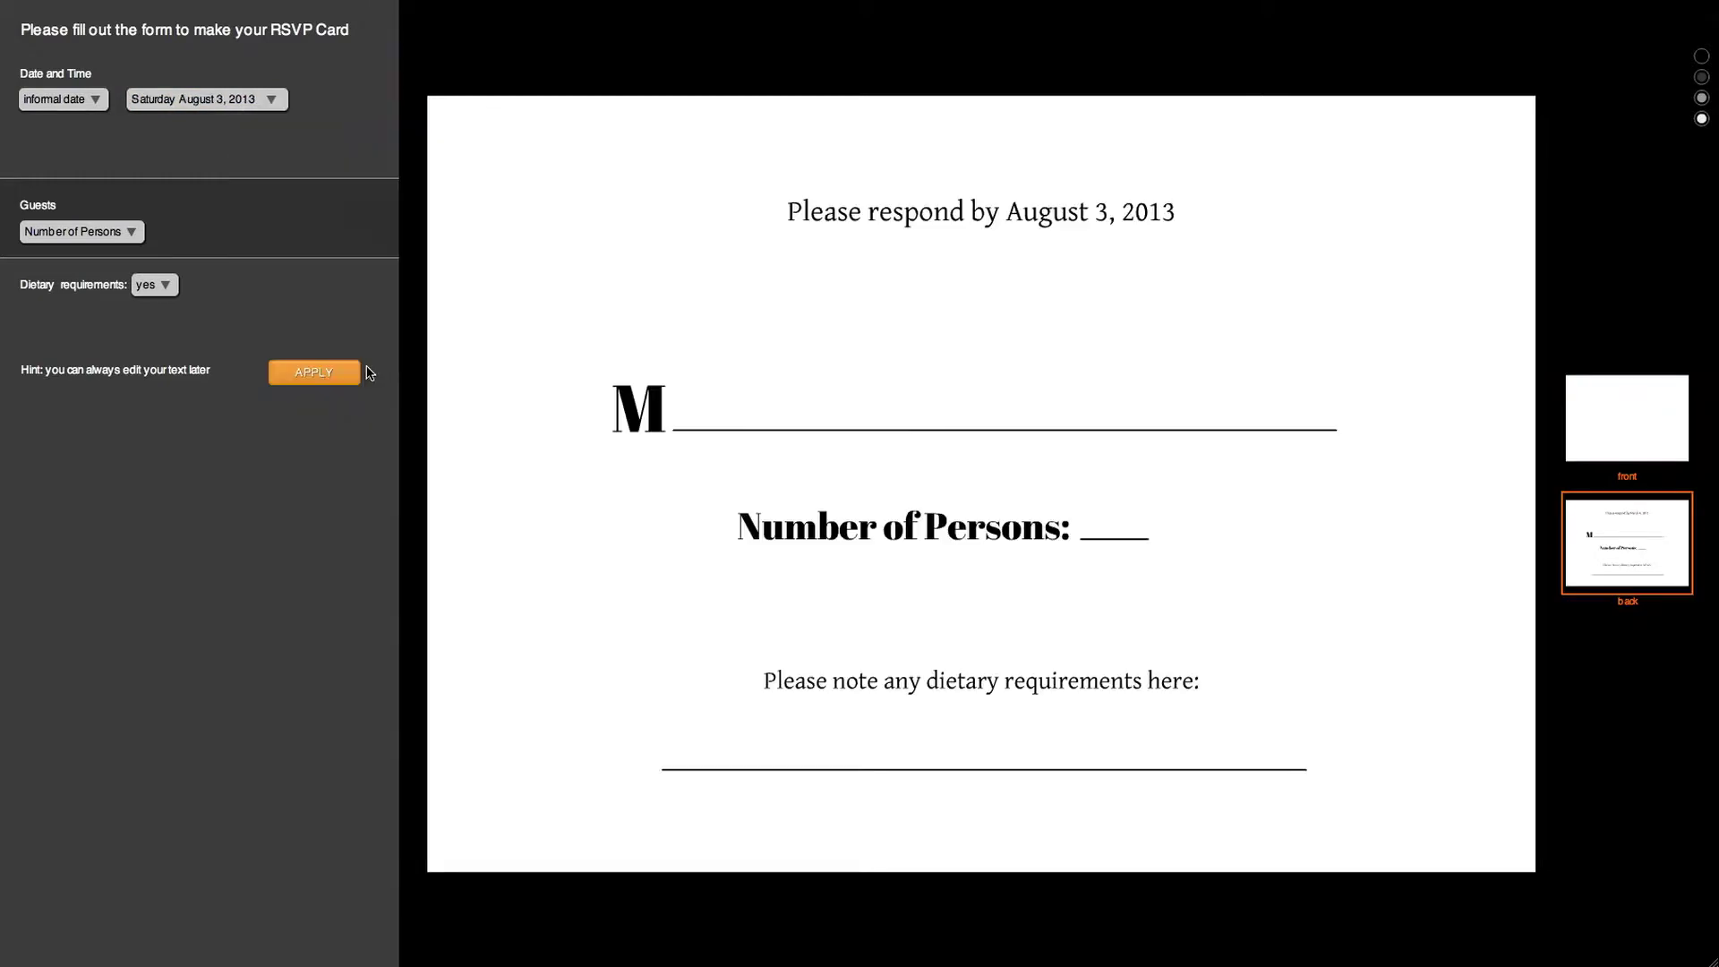
{"action": "left_click", "coordinate": [89, 104]}
{"action": "left_click", "coordinate": [112, 110]}
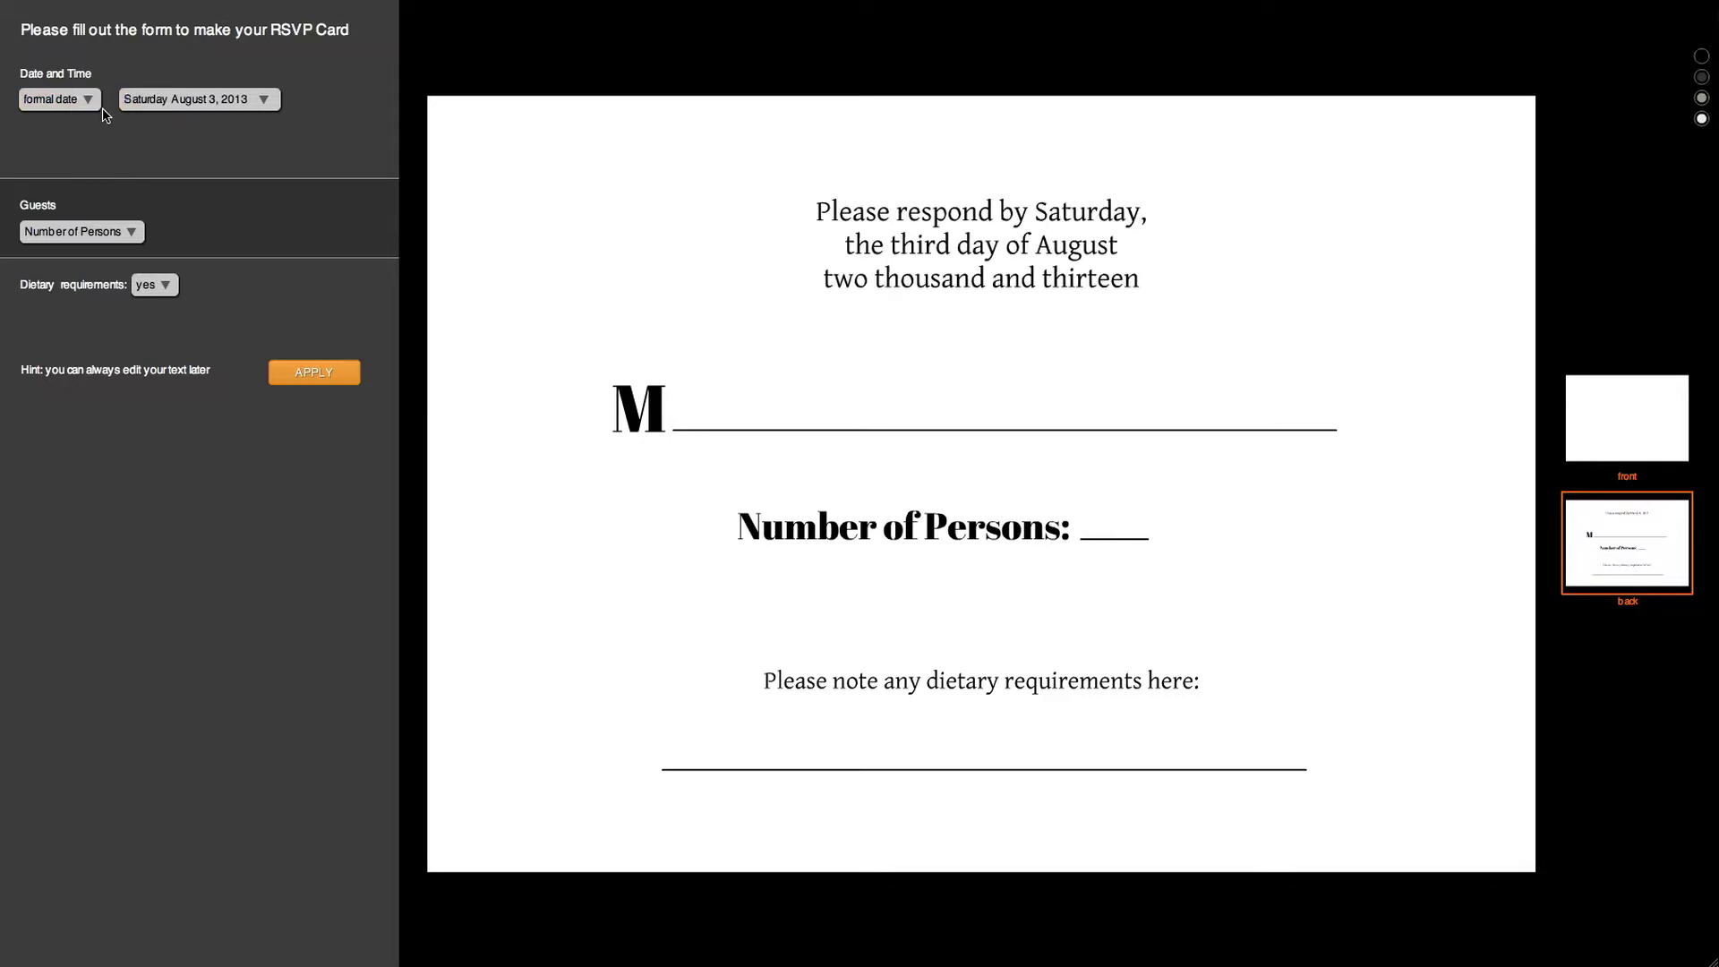
Set the guests option to Adults and Children, keep dietary requirements at yes, and apply the RSVP form
{"action": "left_click", "coordinate": [117, 238]}
{"action": "left_click", "coordinate": [133, 257]}
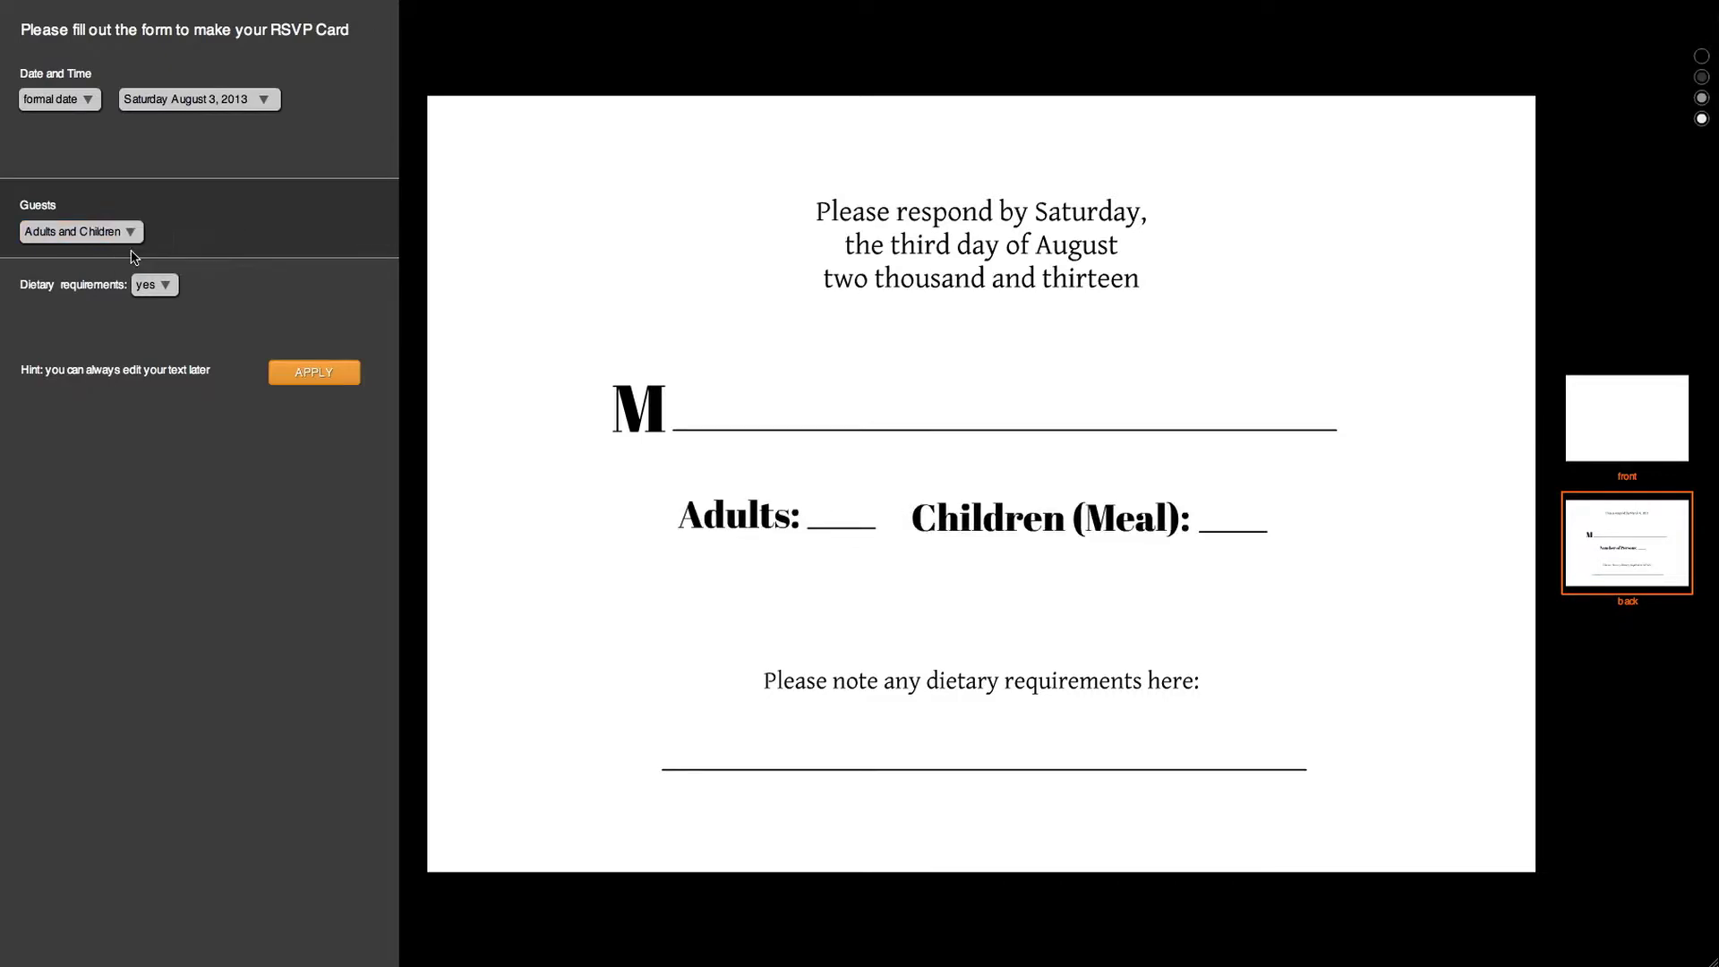
{"action": "left_click", "coordinate": [168, 287]}
{"action": "left_click", "coordinate": [179, 316]}
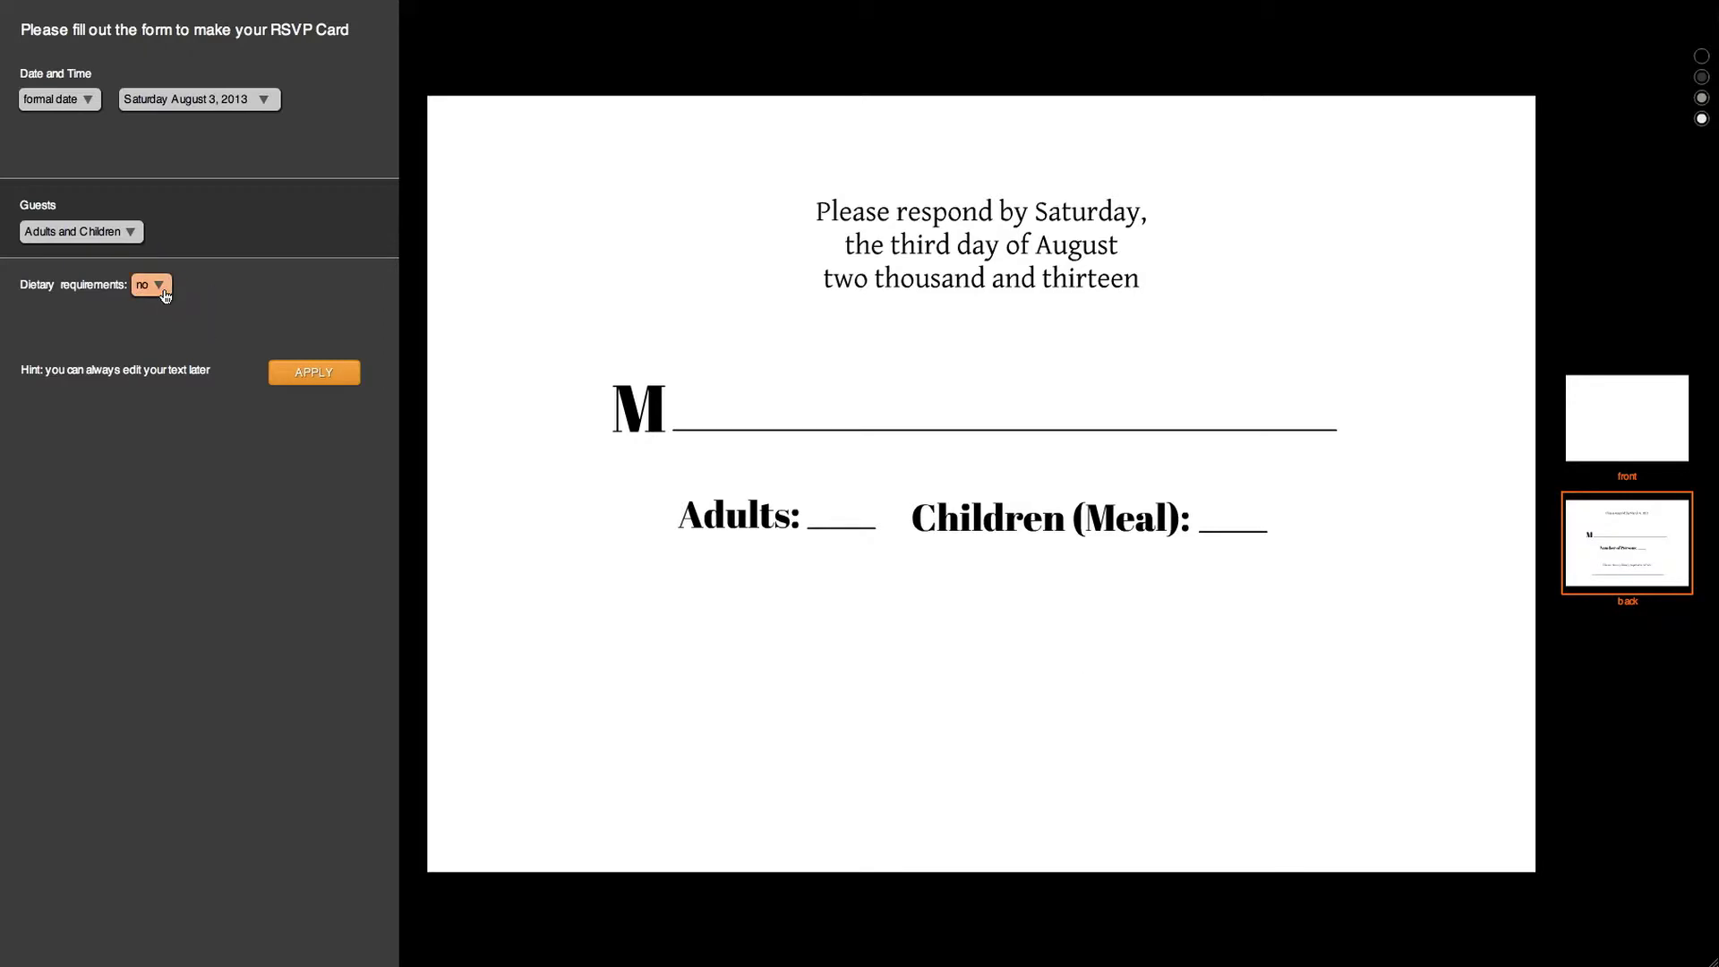
{"action": "left_click", "coordinate": [159, 285]}
{"action": "left_click", "coordinate": [175, 302]}
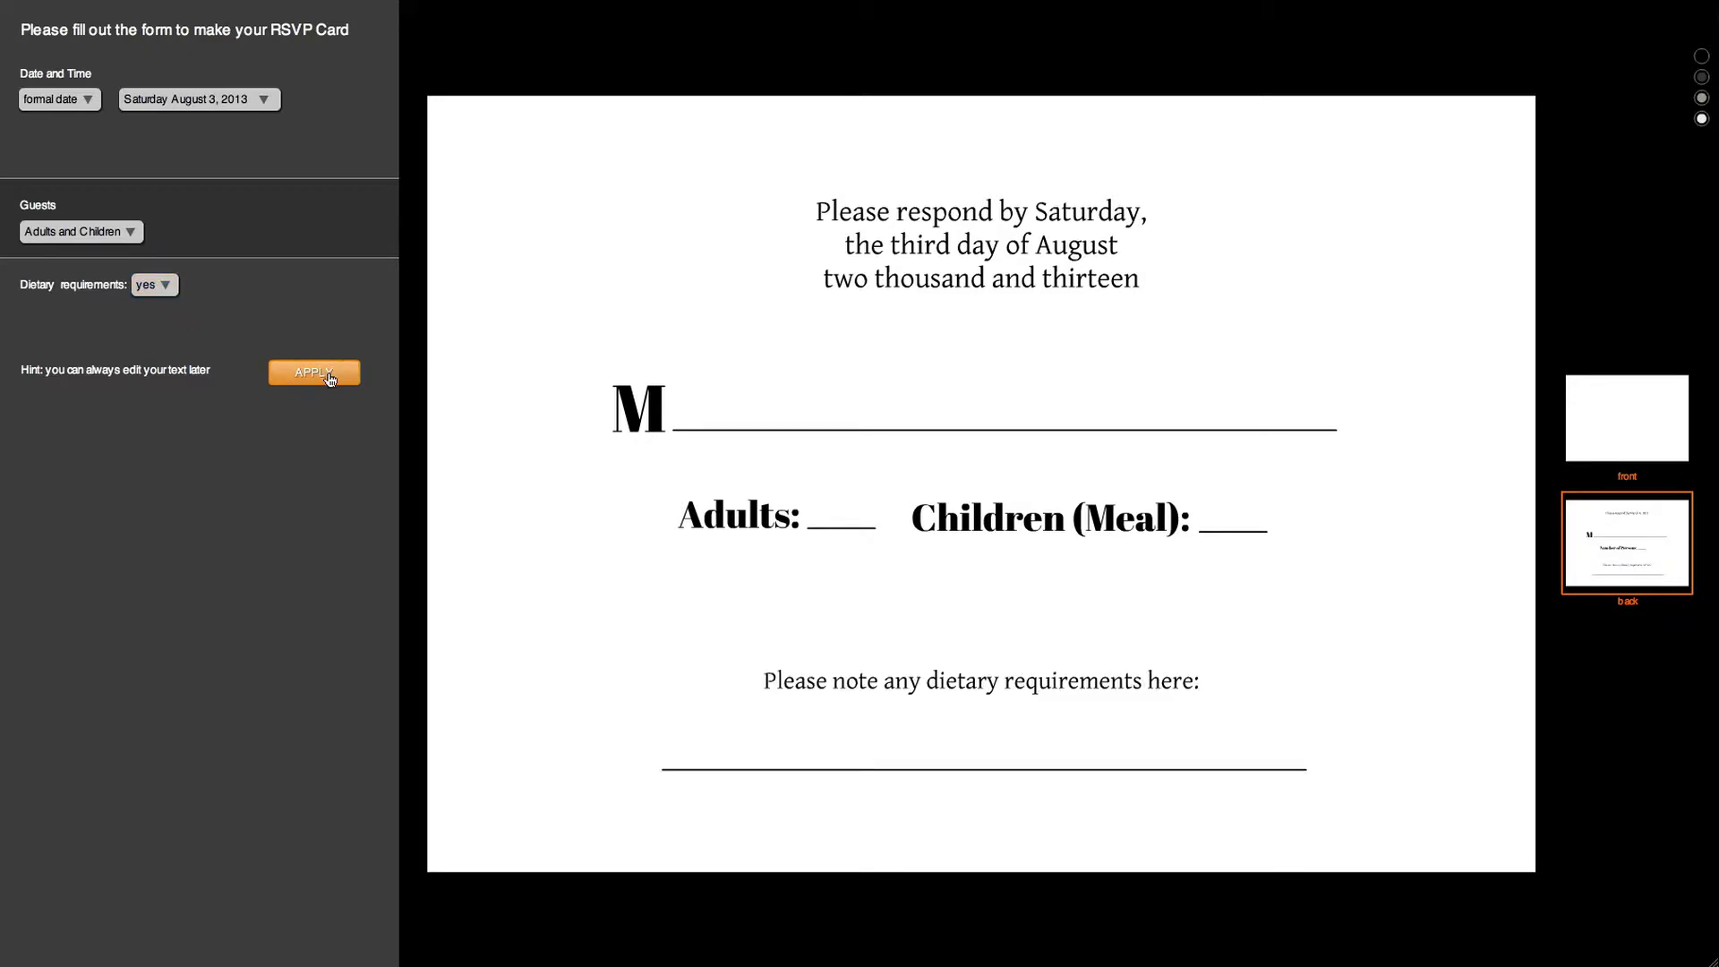
{"action": "left_click", "coordinate": [329, 377]}
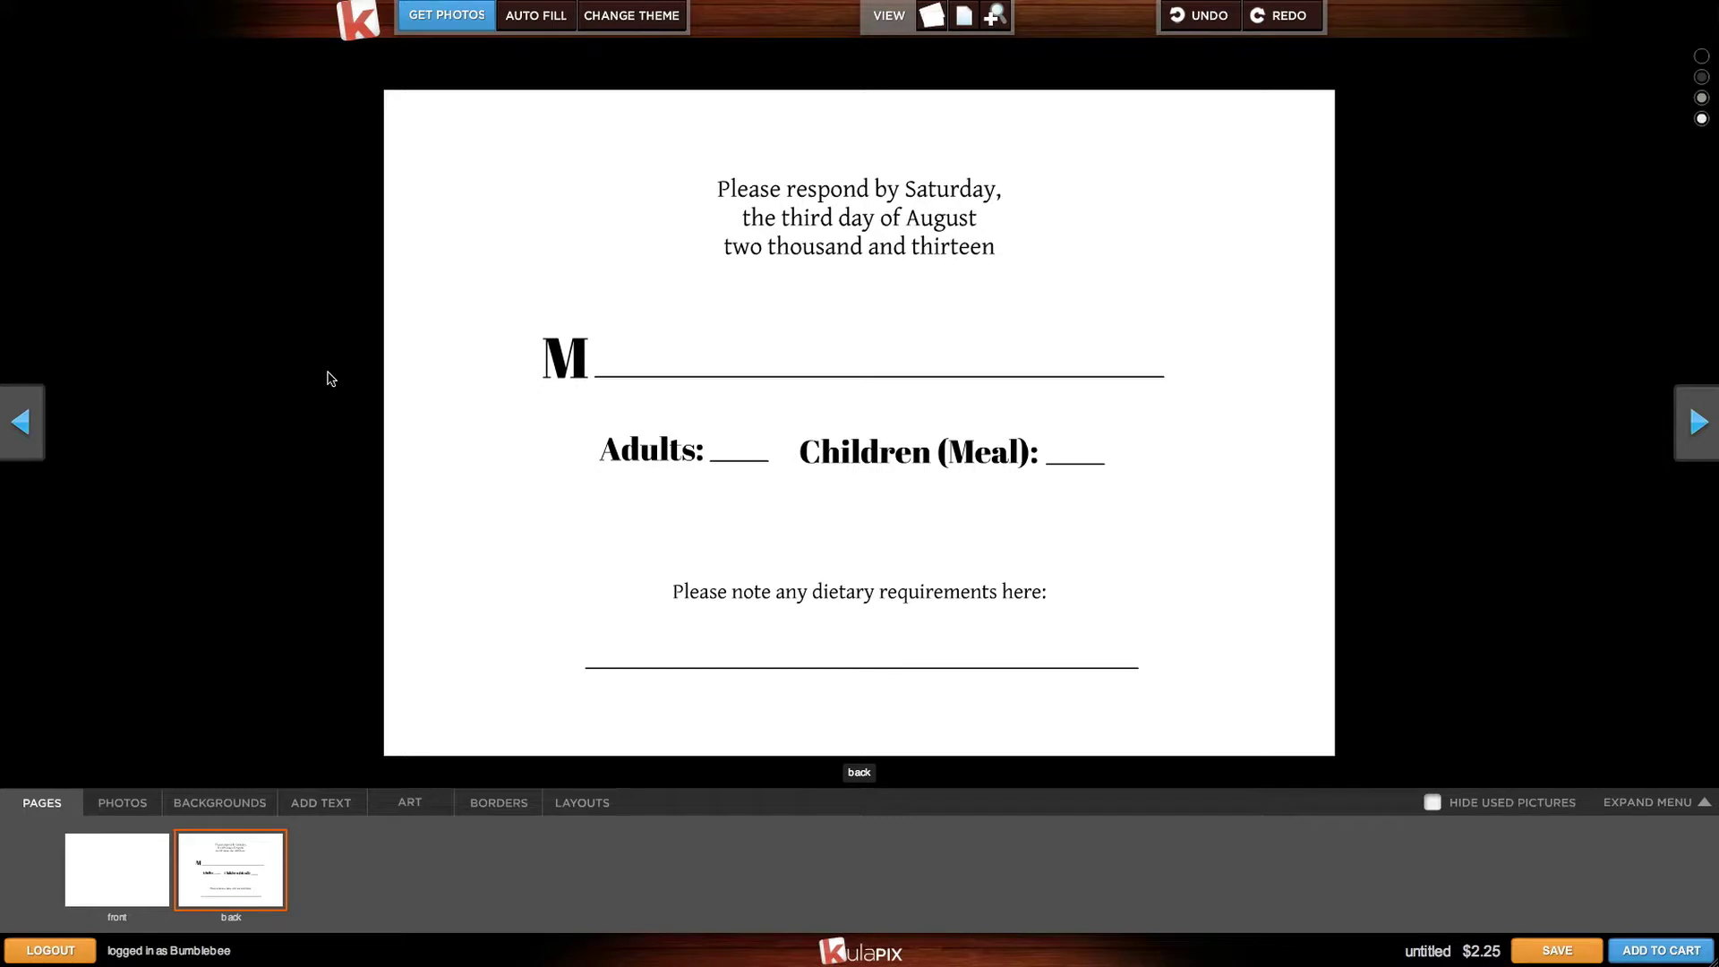
Set the "M" before the name line in the Miss Fajardose Regular font and shift it clear of the line
{"action": "left_click", "coordinate": [562, 365]}
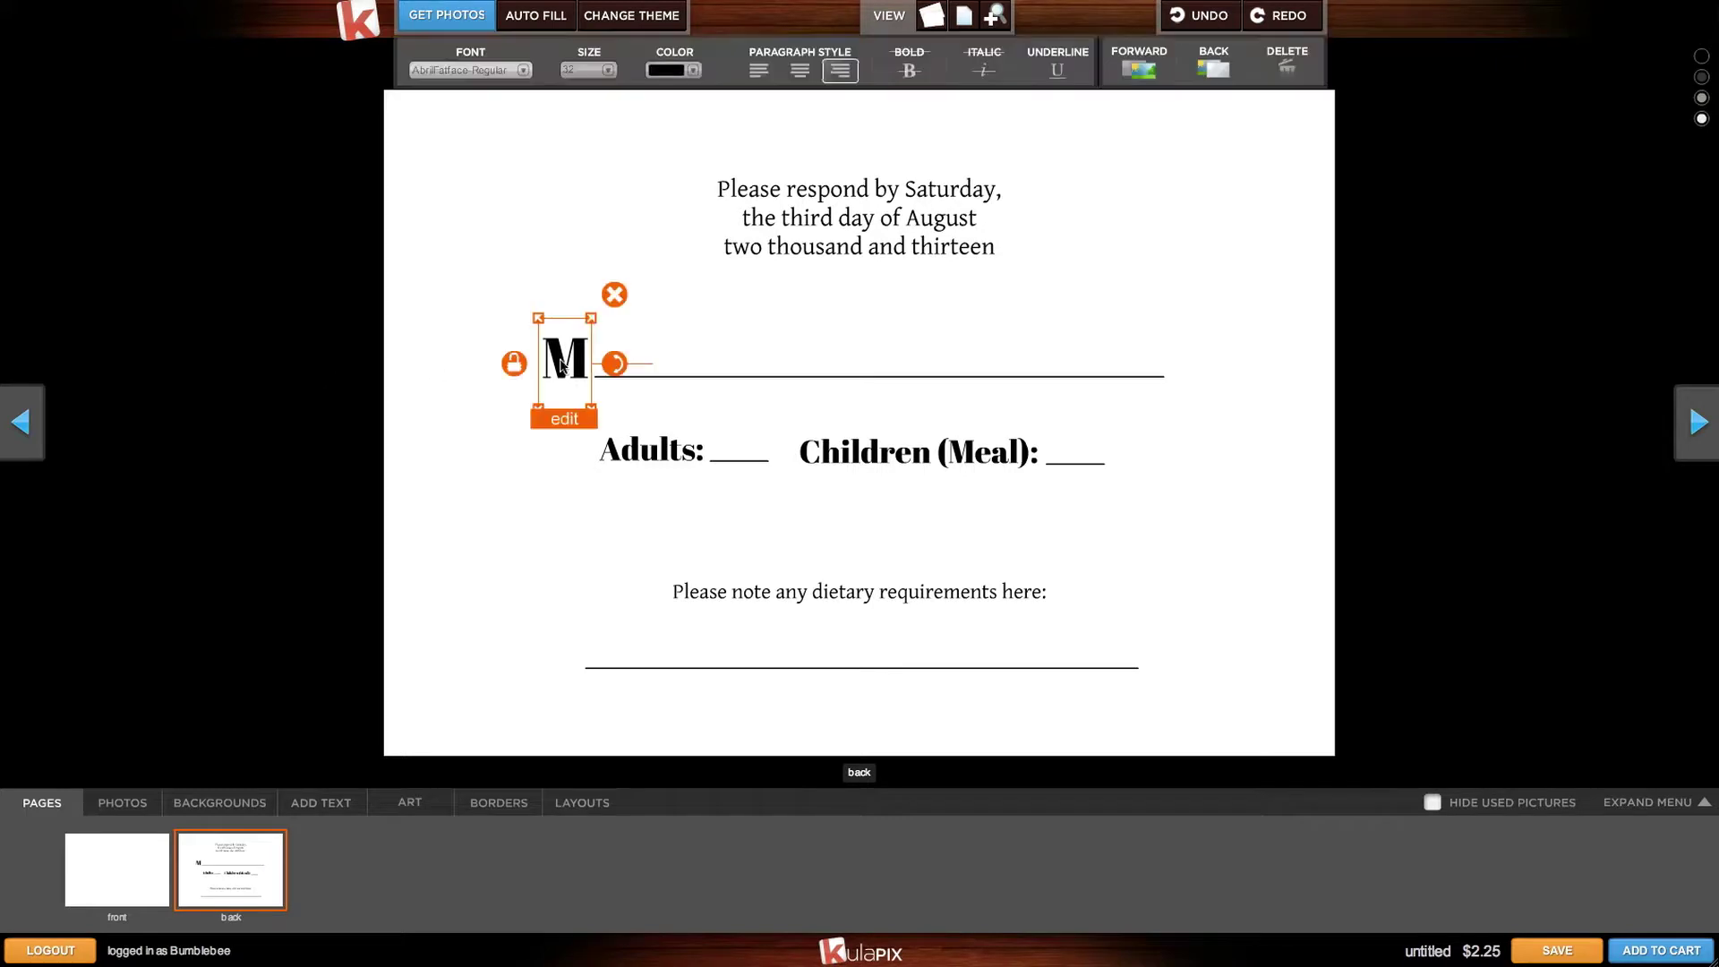
{"action": "left_click", "coordinate": [470, 69]}
{"action": "left_click", "coordinate": [480, 316]}
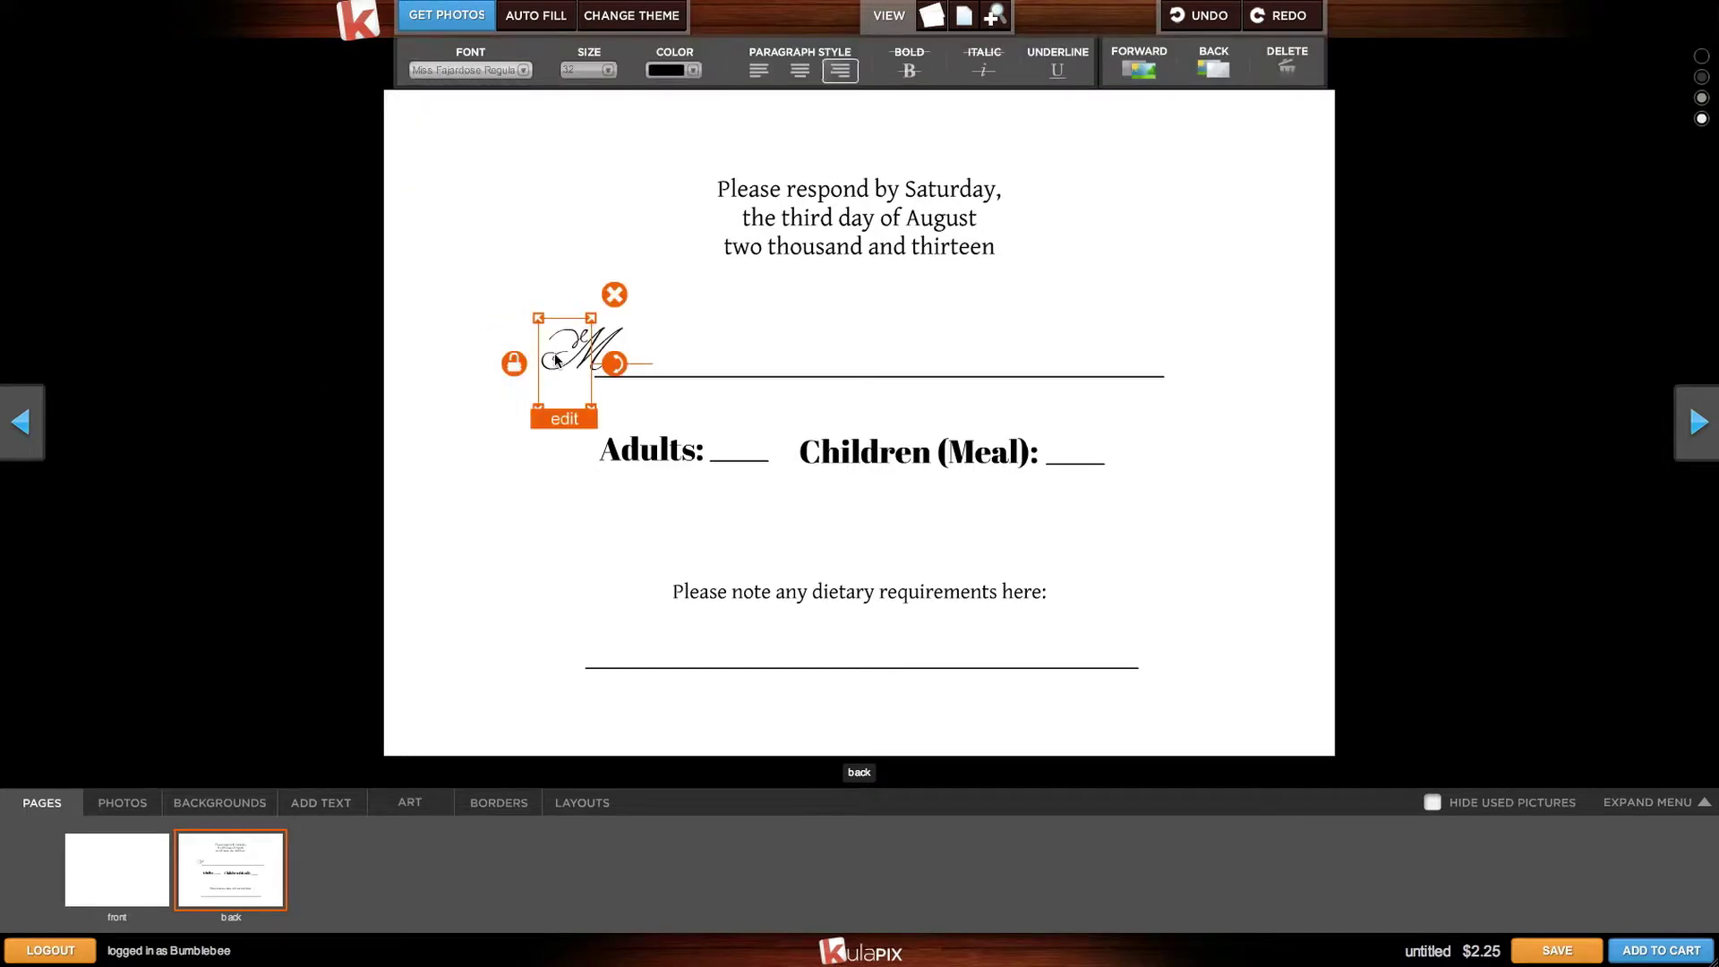
Change the "Adults:" label to the Miss Fajardose Regular font at size 26
{"action": "left_click", "coordinate": [651, 449]}
{"action": "left_click", "coordinate": [470, 70]}
{"action": "left_click", "coordinate": [465, 309]}
{"action": "left_click", "coordinate": [589, 69]}
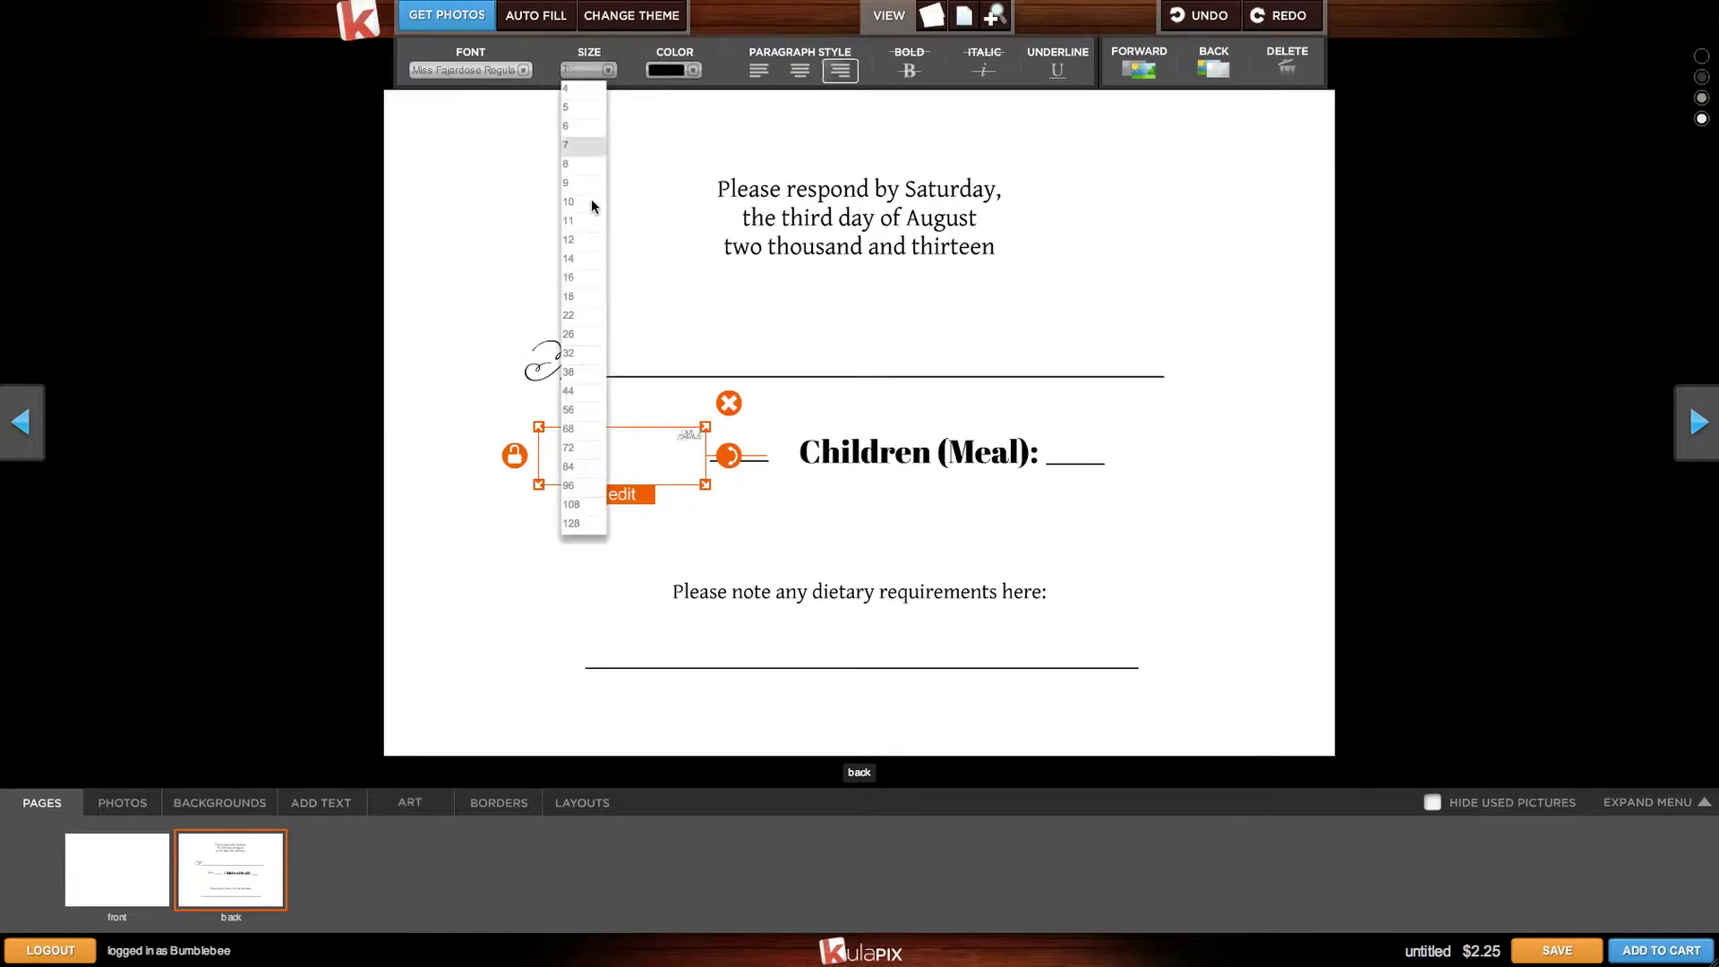
{"action": "left_click", "coordinate": [581, 334]}
Change the "Children (Meal):" label to the Miss Fajardose Regular font at size 26 and deselect it
{"action": "left_click", "coordinate": [905, 452]}
{"action": "left_click", "coordinate": [470, 70]}
{"action": "left_click", "coordinate": [480, 315]}
{"action": "left_click", "coordinate": [588, 69]}
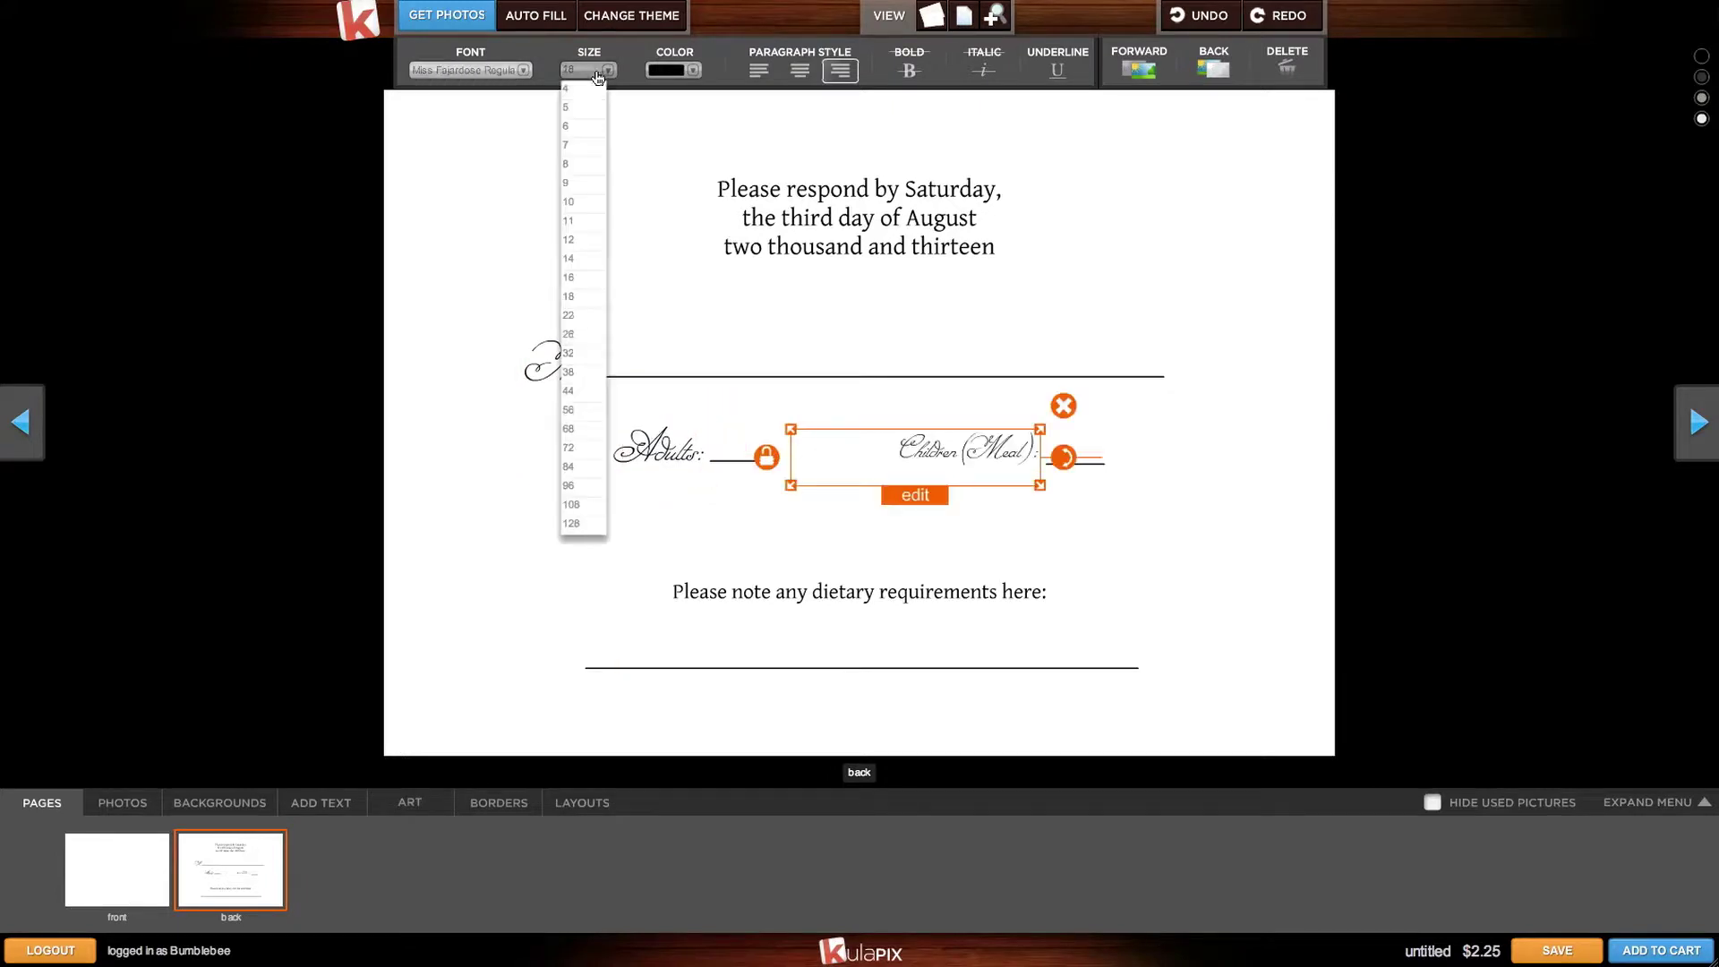
{"action": "left_click", "coordinate": [580, 334]}
{"action": "left_click_drag", "start_coordinate": [861, 426], "coordinate": [861, 417]}
{"action": "left_click", "coordinate": [591, 515]}
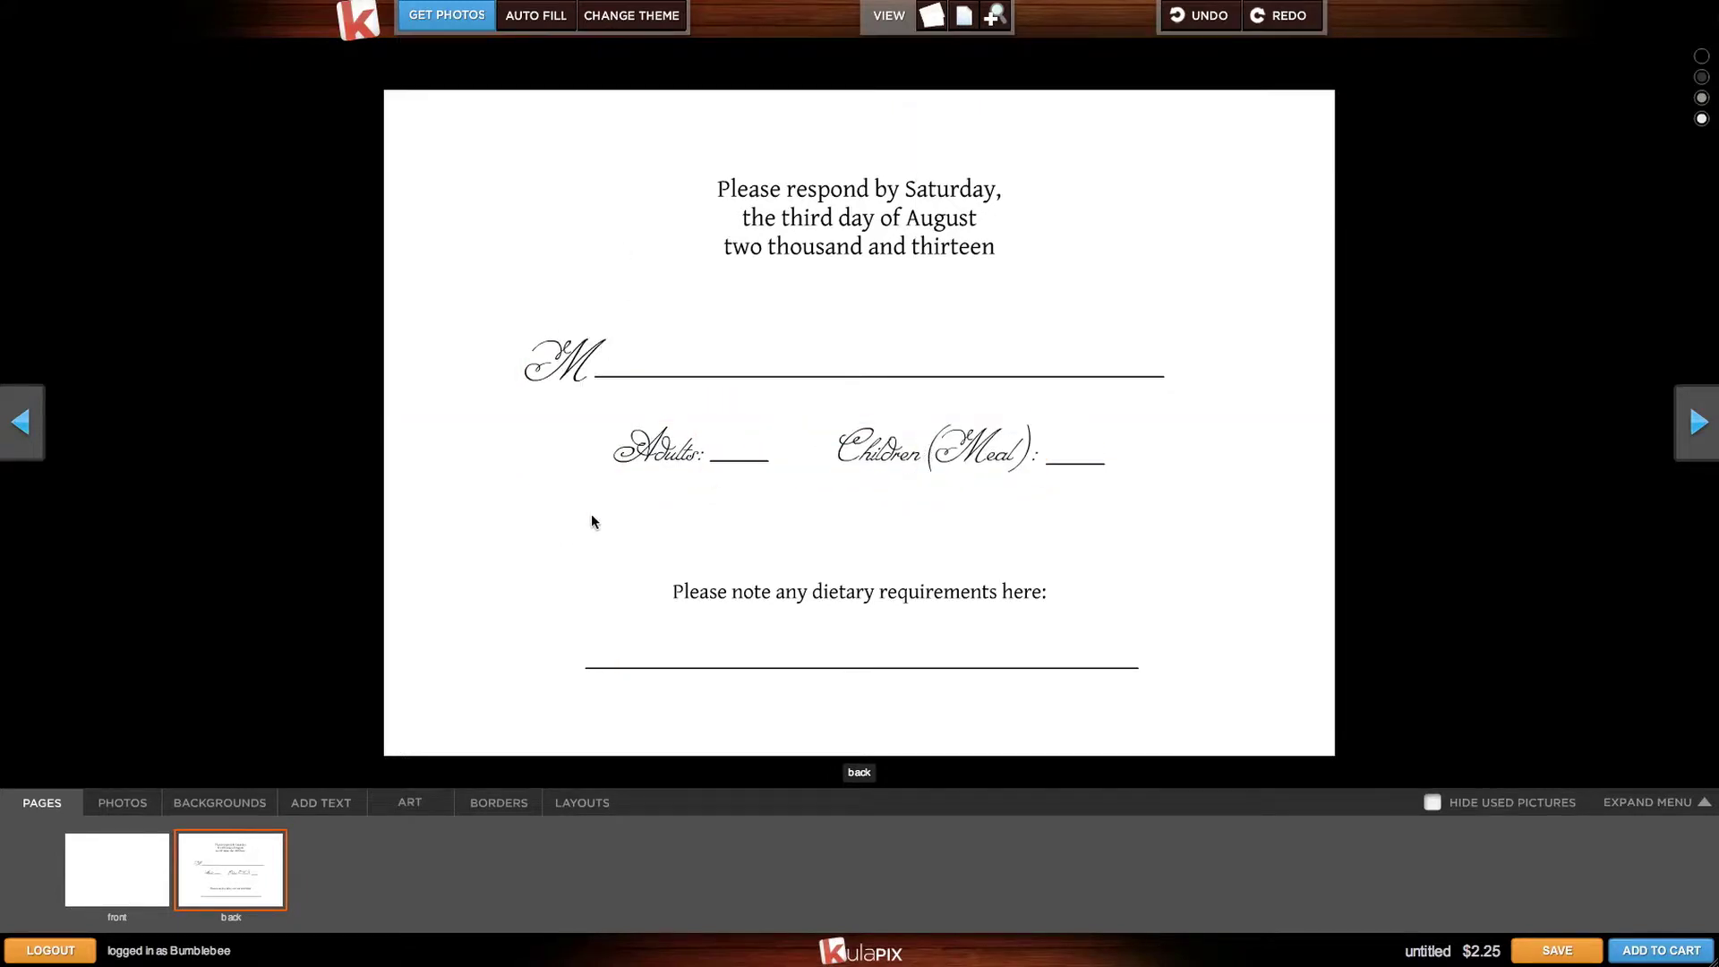
Add the Tree 7 artwork from the Floral category to the project's available art
{"action": "left_click", "coordinate": [411, 803]}
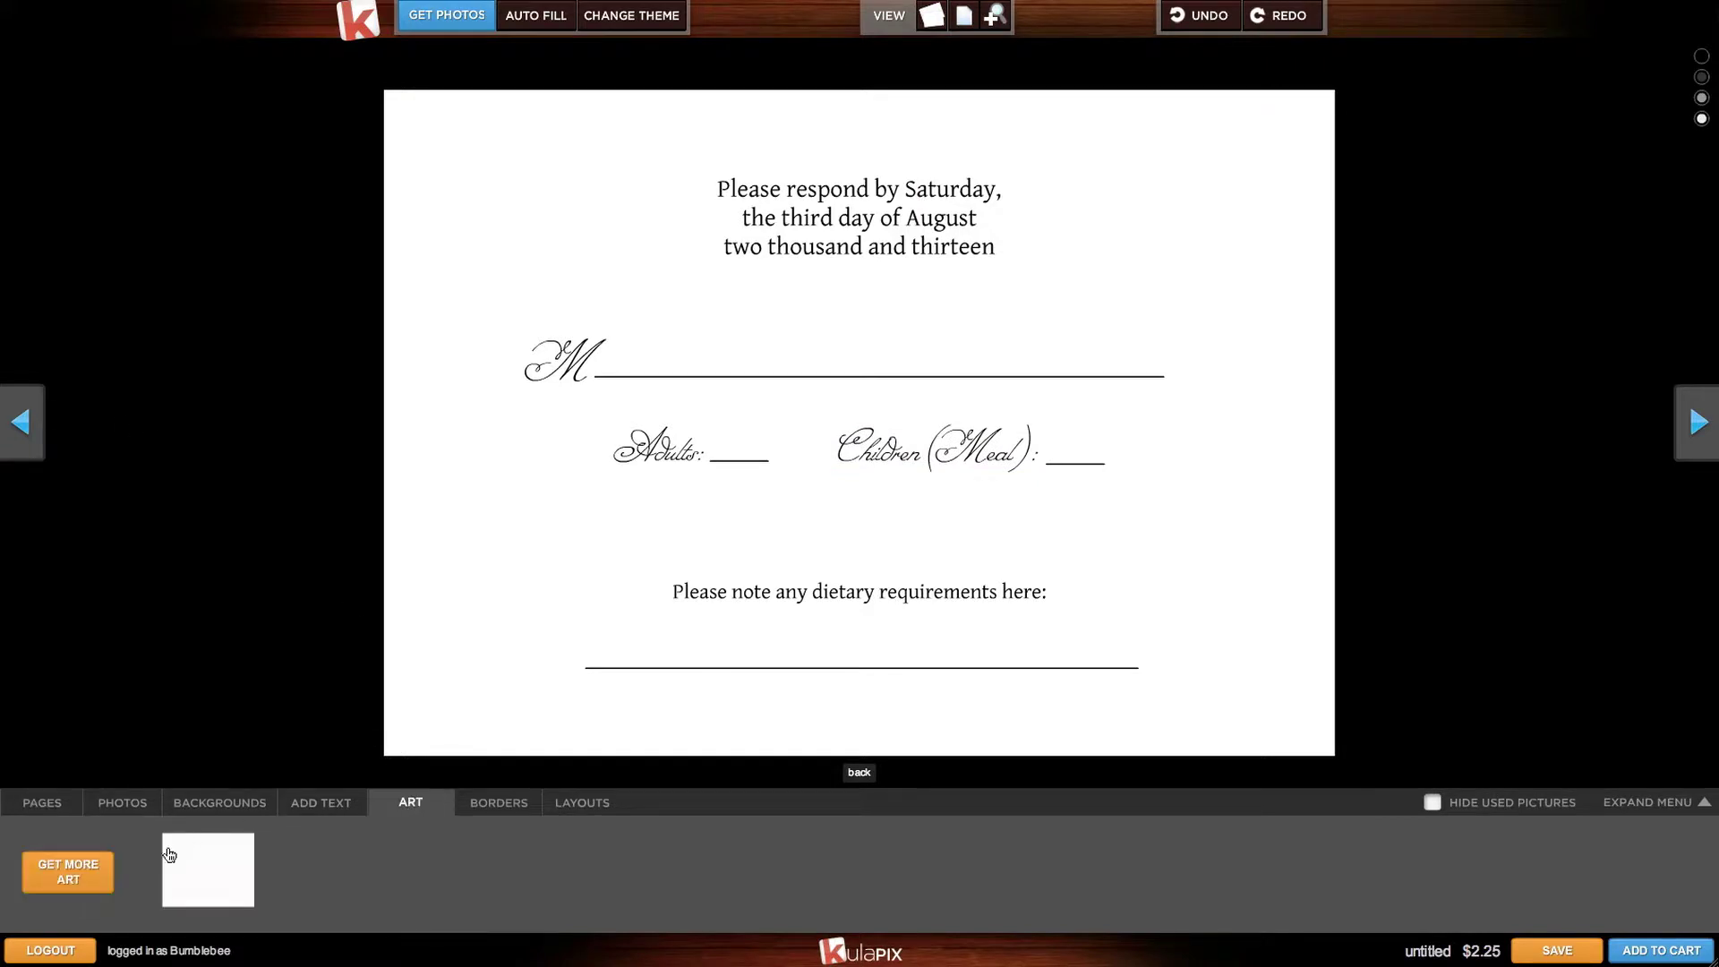
{"action": "left_click", "coordinate": [90, 871]}
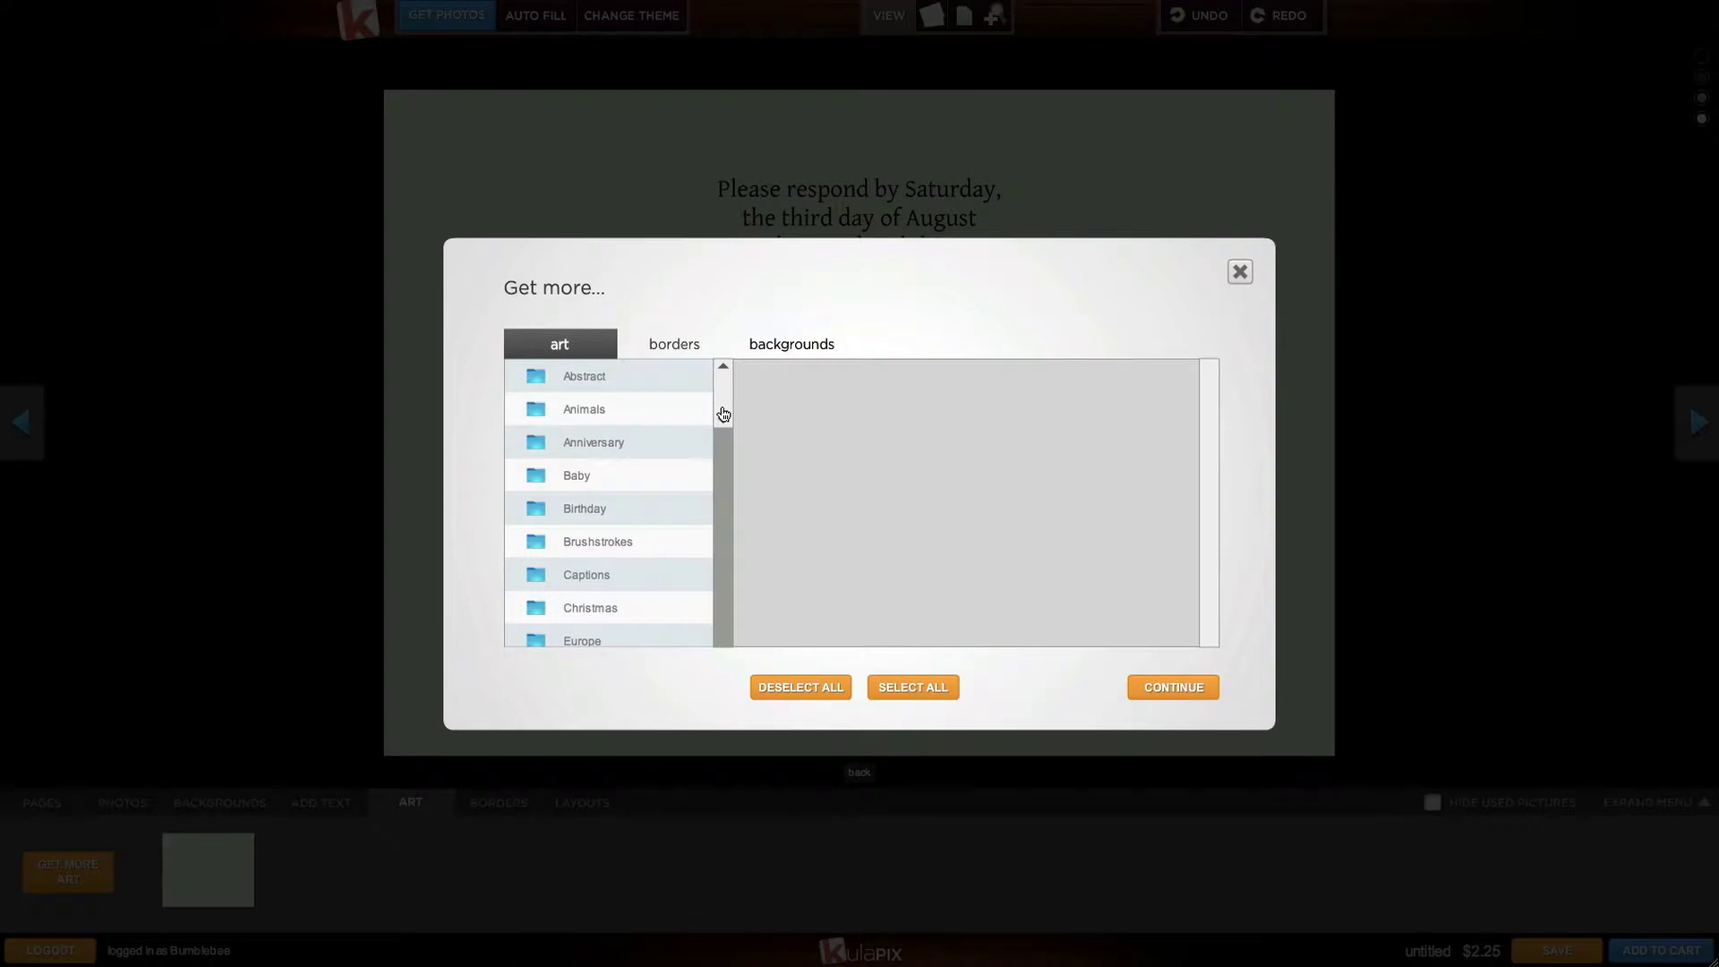
{"action": "scroll", "coordinate": [721, 414], "scroll_direction": "down", "scroll_amount": 5}
{"action": "left_click", "coordinate": [680, 549]}
{"action": "scroll", "coordinate": [1232, 615], "scroll_direction": "down", "scroll_amount": 10}
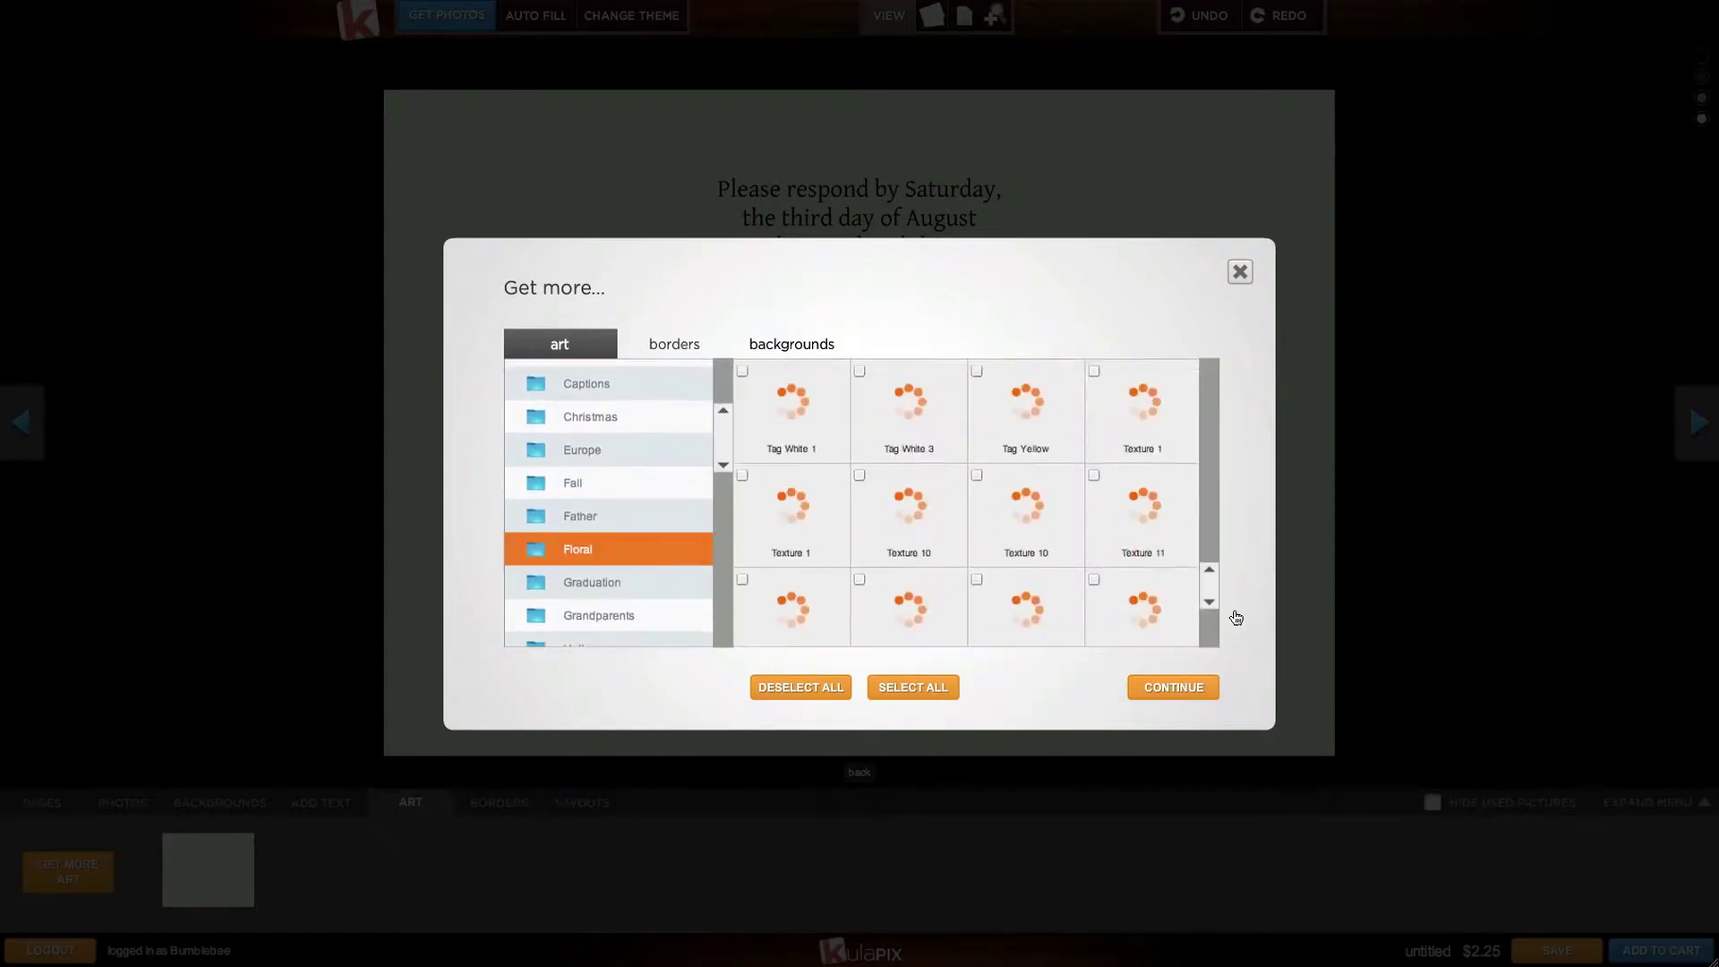
{"action": "left_click", "coordinate": [1018, 605]}
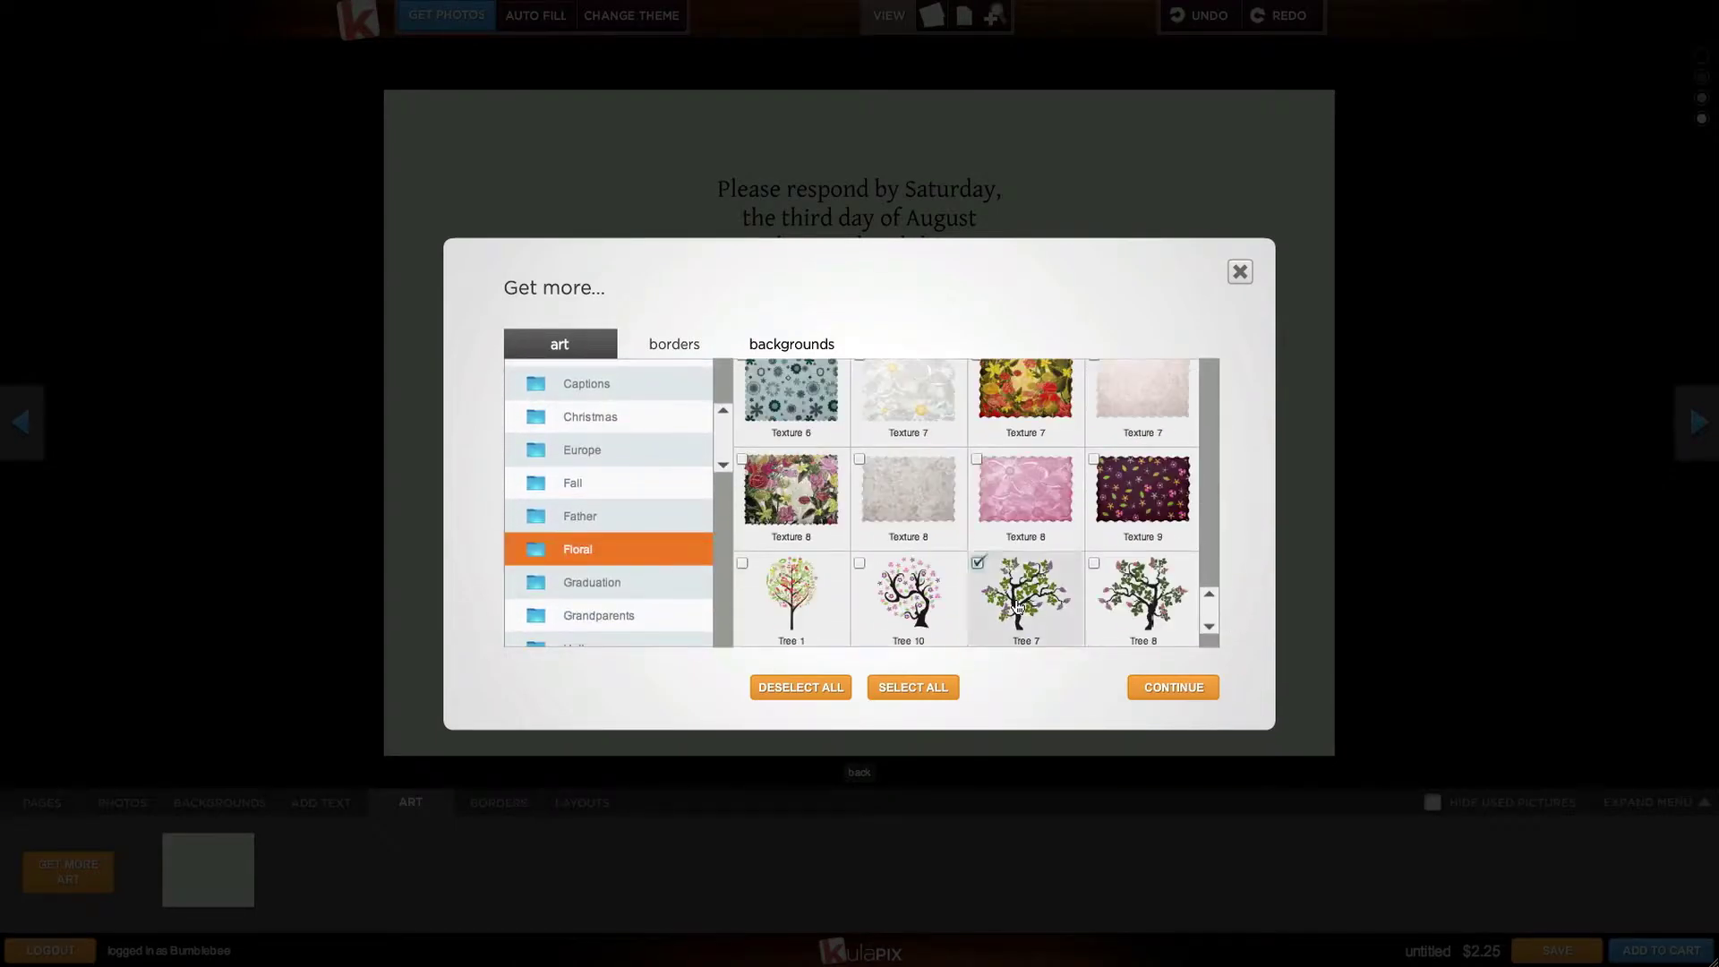
{"action": "left_click", "coordinate": [1168, 689]}
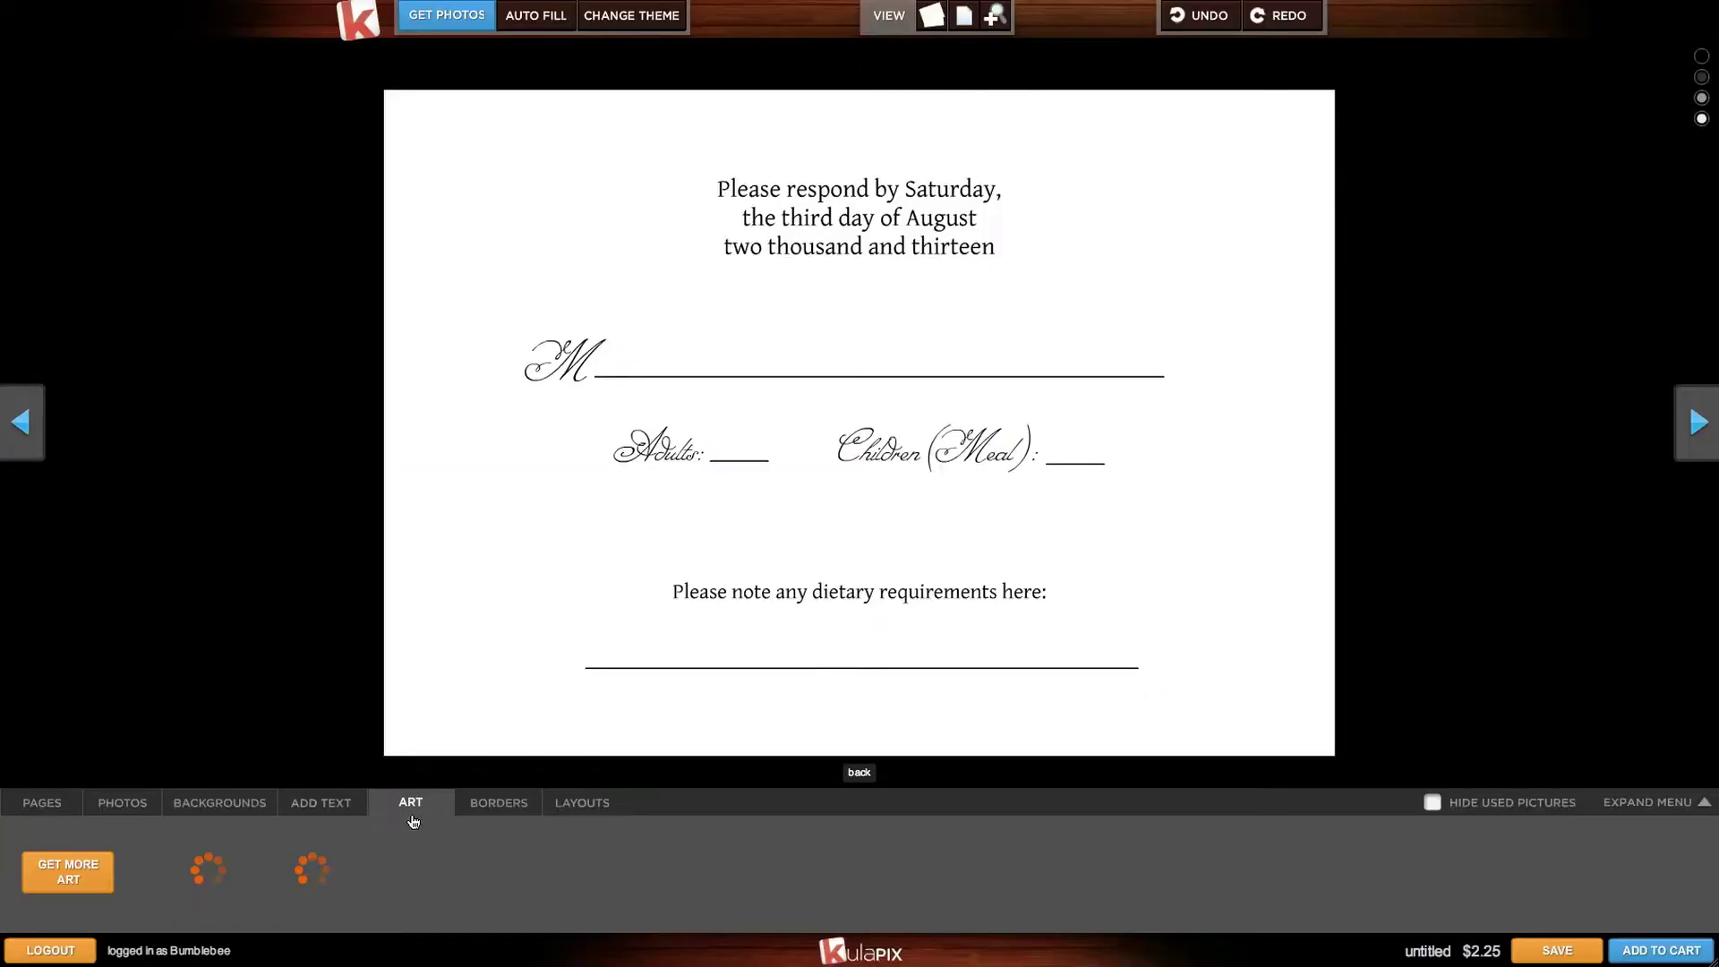
Place two copies of the tree artwork on the card's back, branches reaching in from the lower left edge and upper right corner
{"action": "left_click_drag", "start_coordinate": [207, 867], "coordinate": [457, 581]}
{"action": "left_click_drag", "start_coordinate": [670, 433], "coordinate": [708, 399]}
{"action": "left_click_drag", "start_coordinate": [522, 576], "coordinate": [331, 622]}
{"action": "left_click_drag", "start_coordinate": [207, 868], "coordinate": [949, 499]}
{"action": "left_click_drag", "start_coordinate": [1163, 336], "coordinate": [1340, 192]}
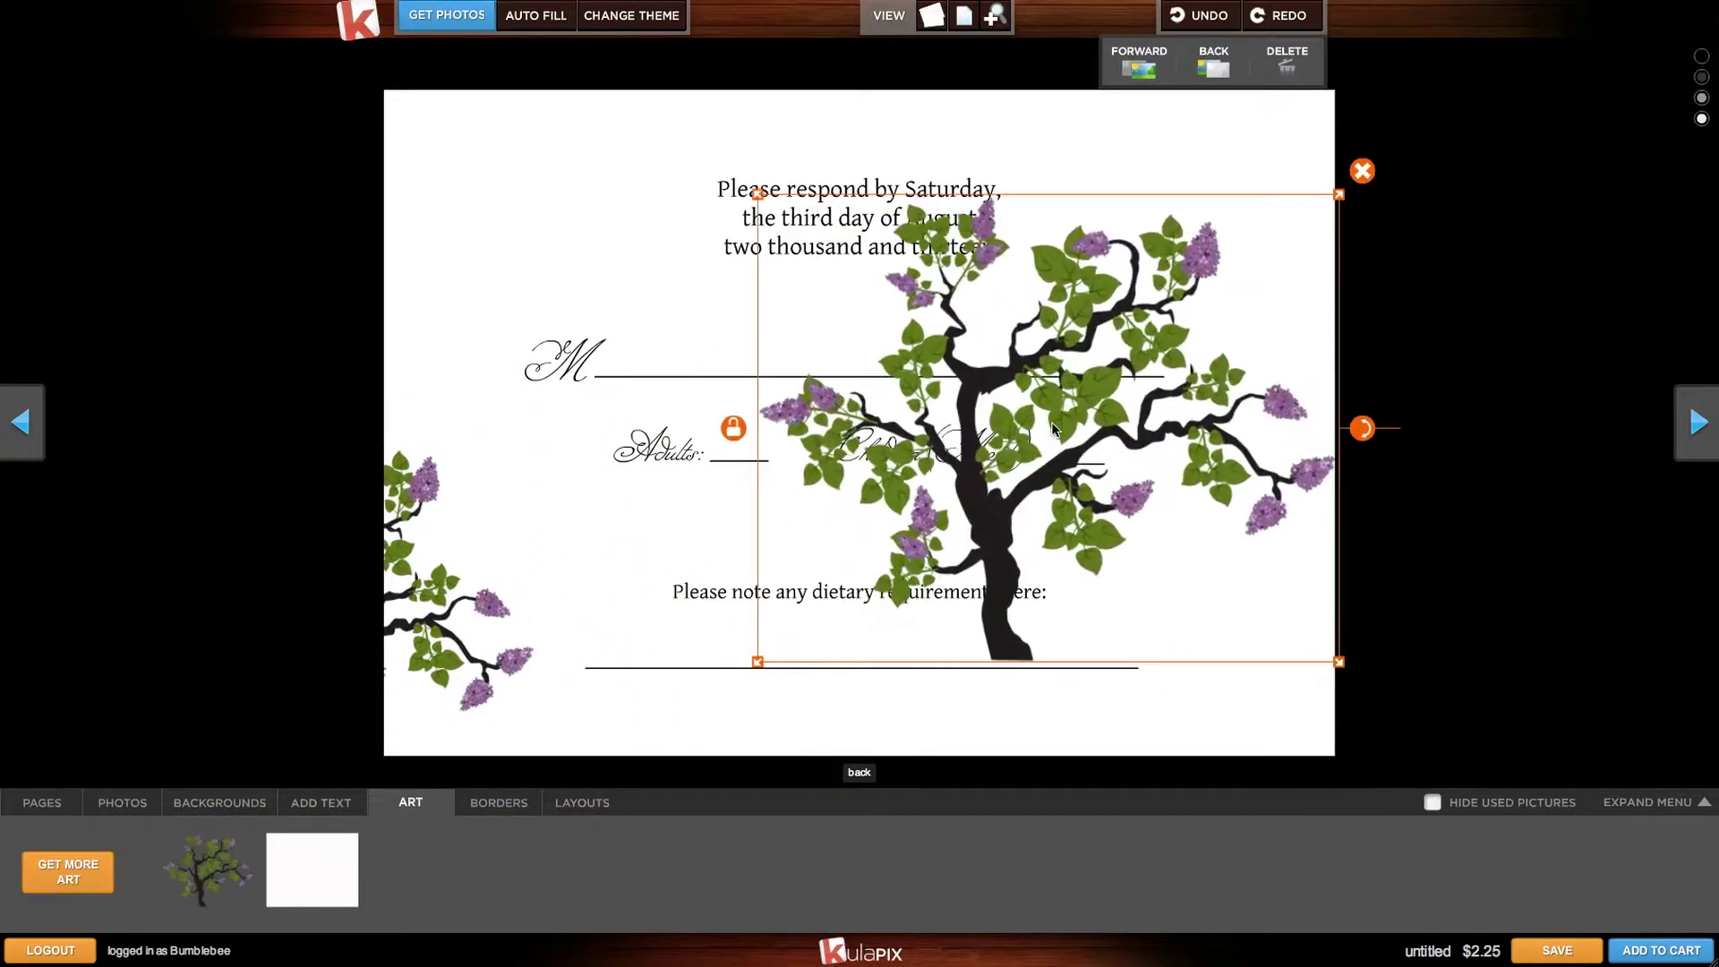
{"action": "left_click_drag", "start_coordinate": [918, 526], "coordinate": [1310, 250]}
{"action": "left_click", "coordinate": [323, 506]}
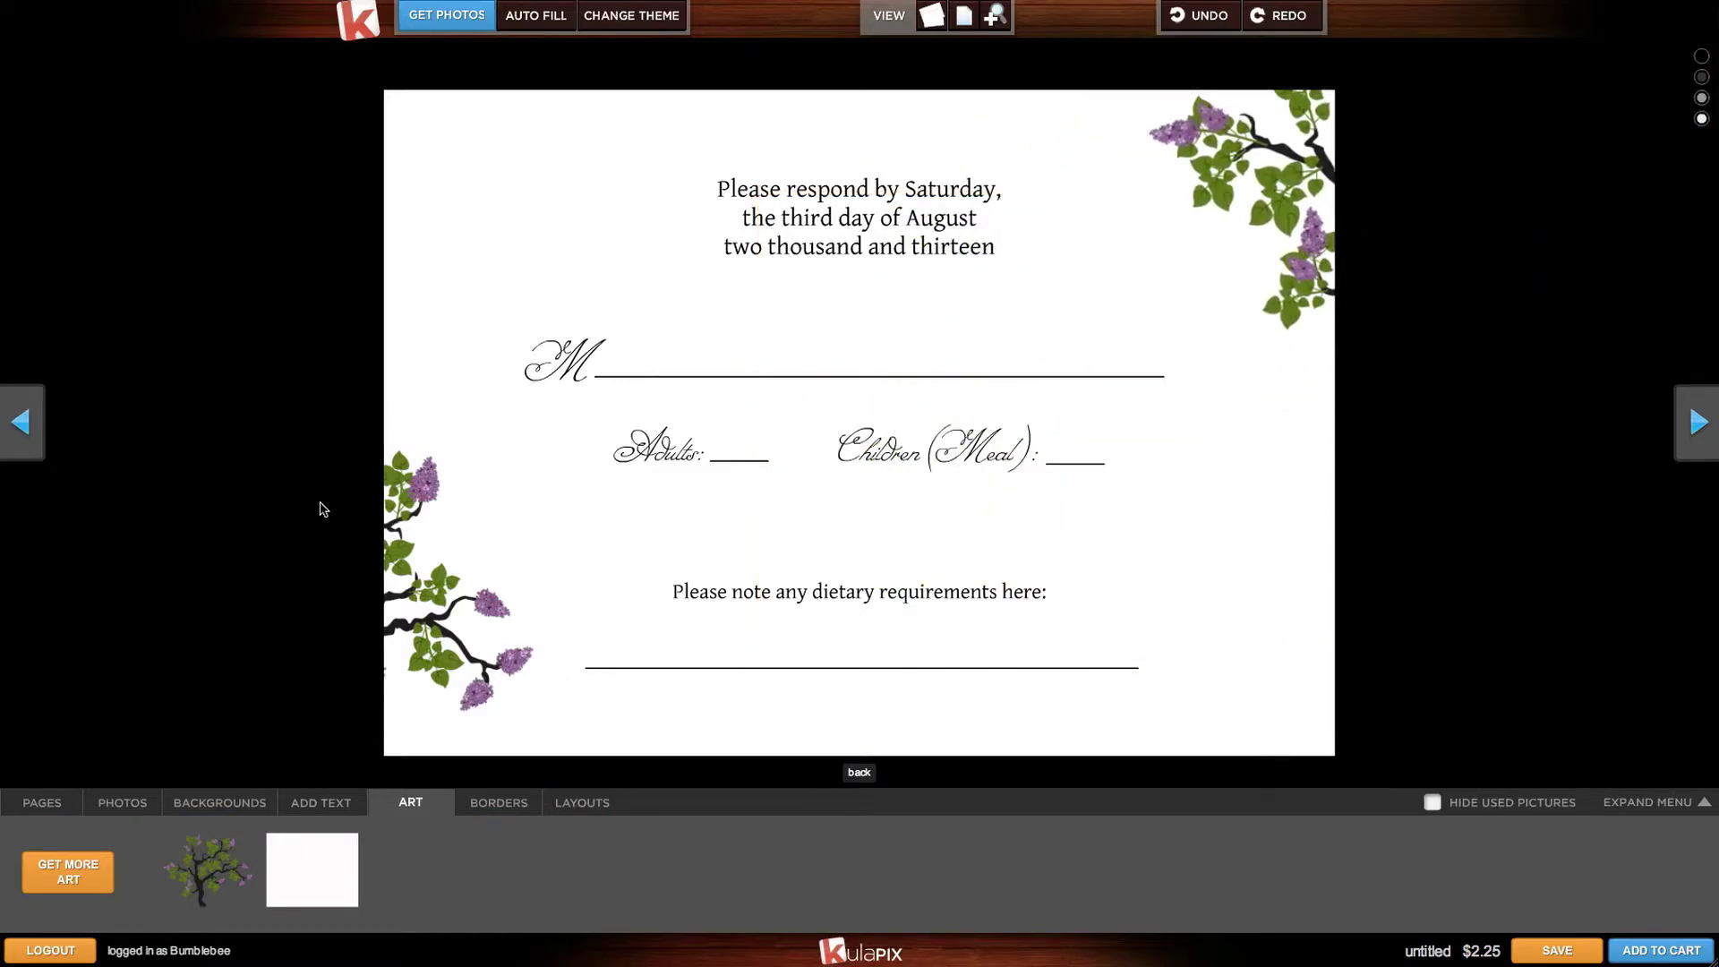
Add the tree artwork to the card's front, tilt it slightly counterclockwise, enlarge it and let it run off the left edge
{"action": "left_click", "coordinate": [36, 432]}
{"action": "left_click_drag", "start_coordinate": [226, 894], "coordinate": [604, 528]}
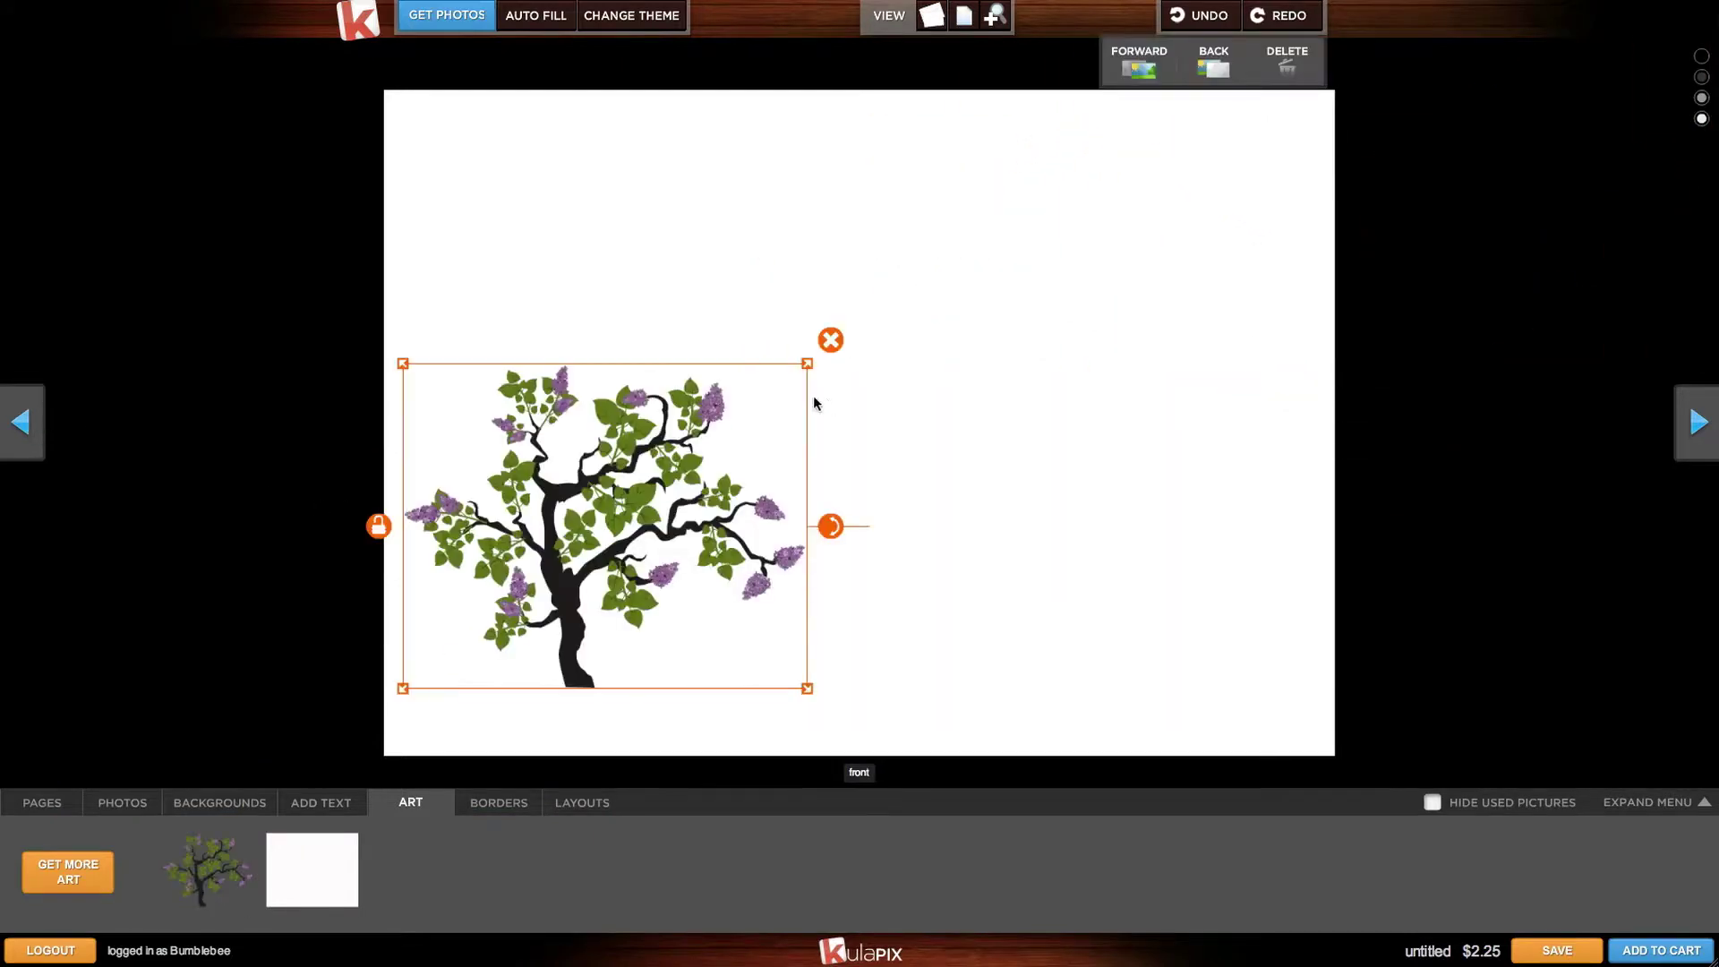
{"action": "left_click_drag", "start_coordinate": [828, 526], "coordinate": [1178, 392]}
{"action": "left_click_drag", "start_coordinate": [1028, 347], "coordinate": [823, 414]}
{"action": "left_click_drag", "start_coordinate": [875, 84], "coordinate": [912, 42]}
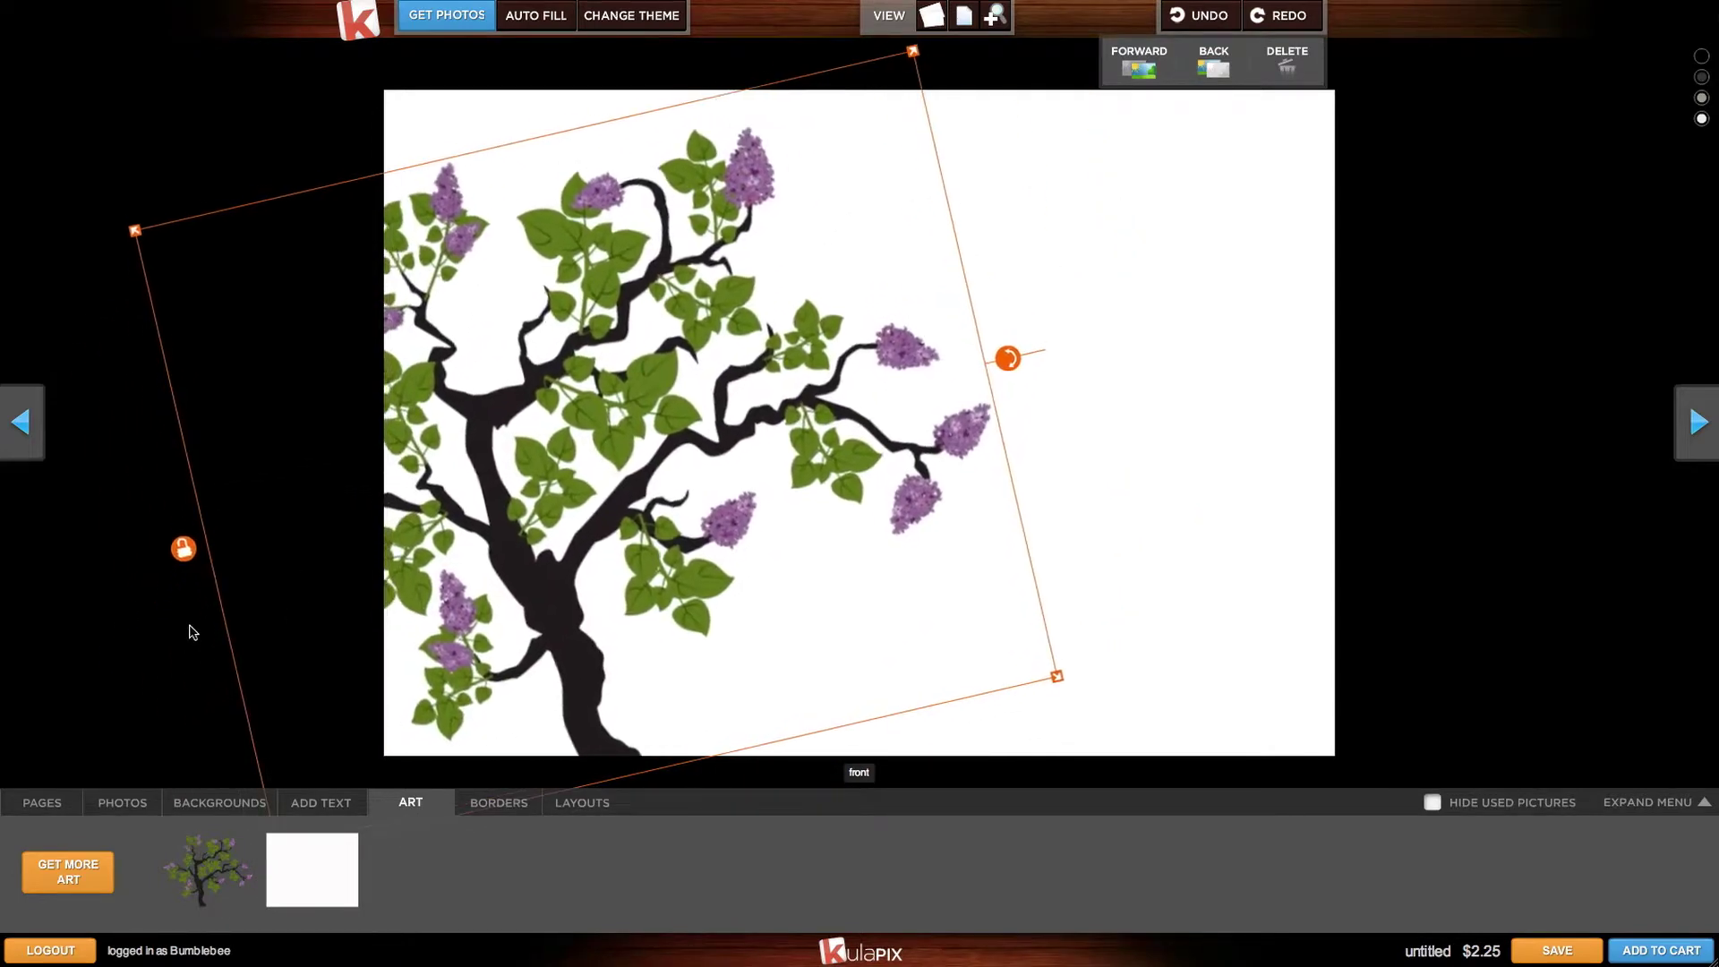
{"action": "left_click", "coordinate": [159, 651]}
Add a text box reading "RSVP" to the empty upper right area of the card's front
{"action": "left_click", "coordinate": [320, 822]}
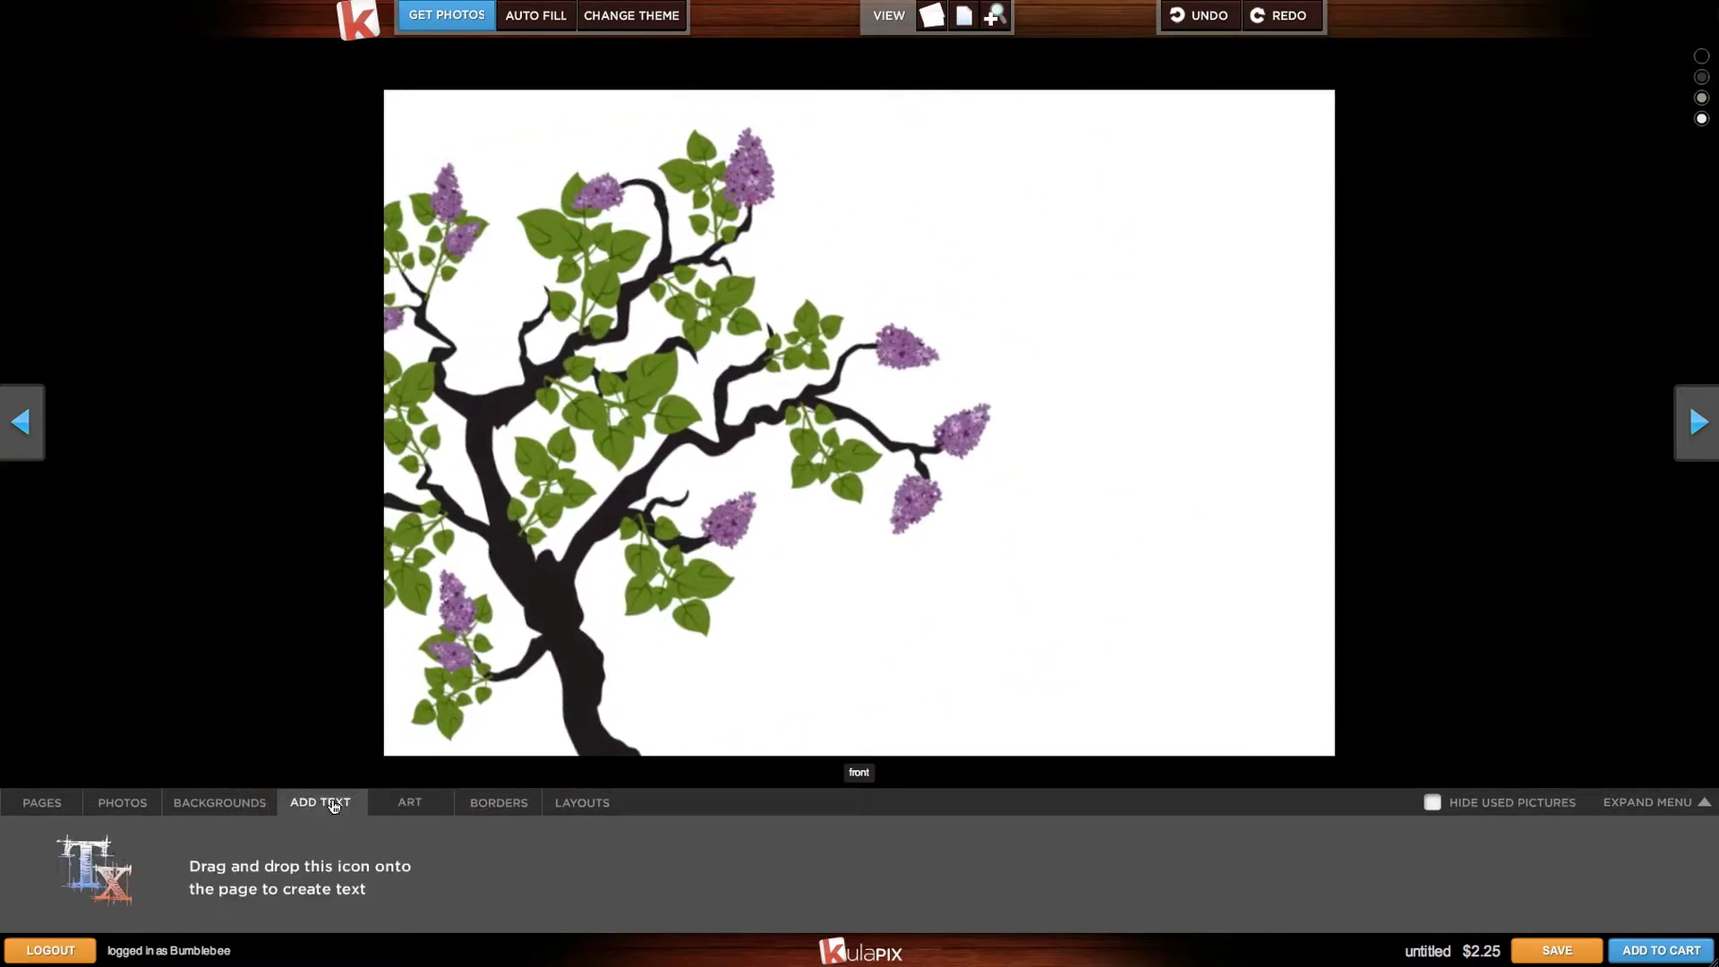
{"action": "left_click_drag", "start_coordinate": [94, 871], "coordinate": [1287, 345]}
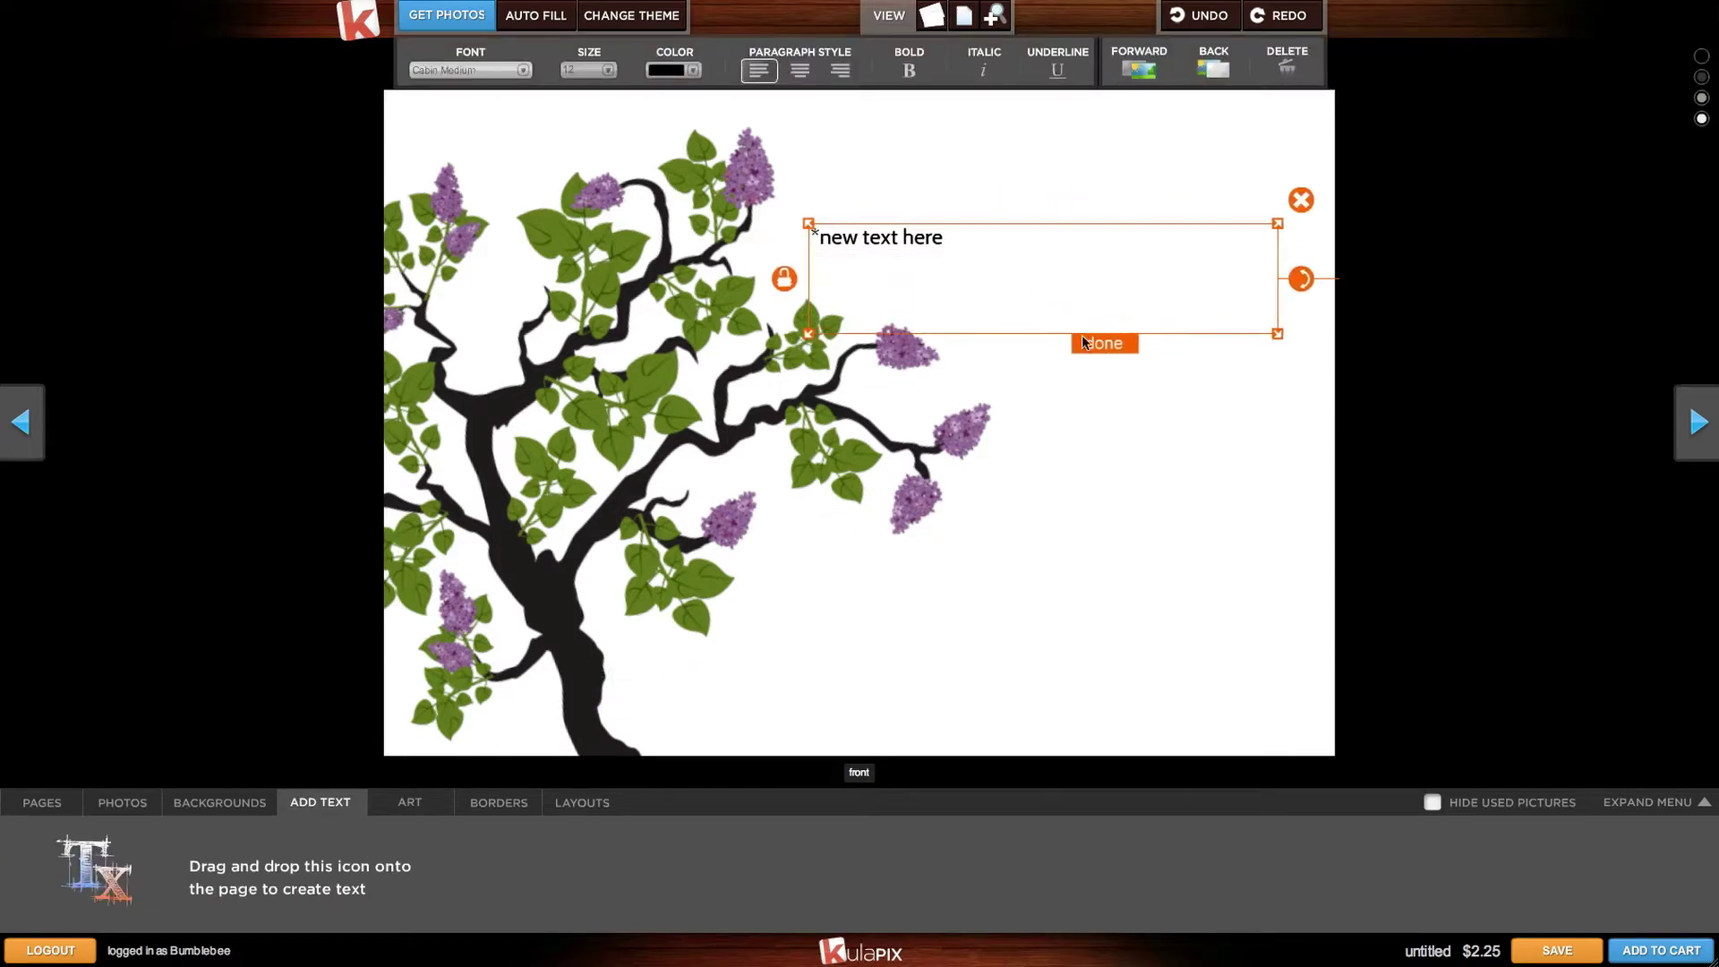
{"action": "left_click_drag", "start_coordinate": [959, 236], "coordinate": [717, 251]}
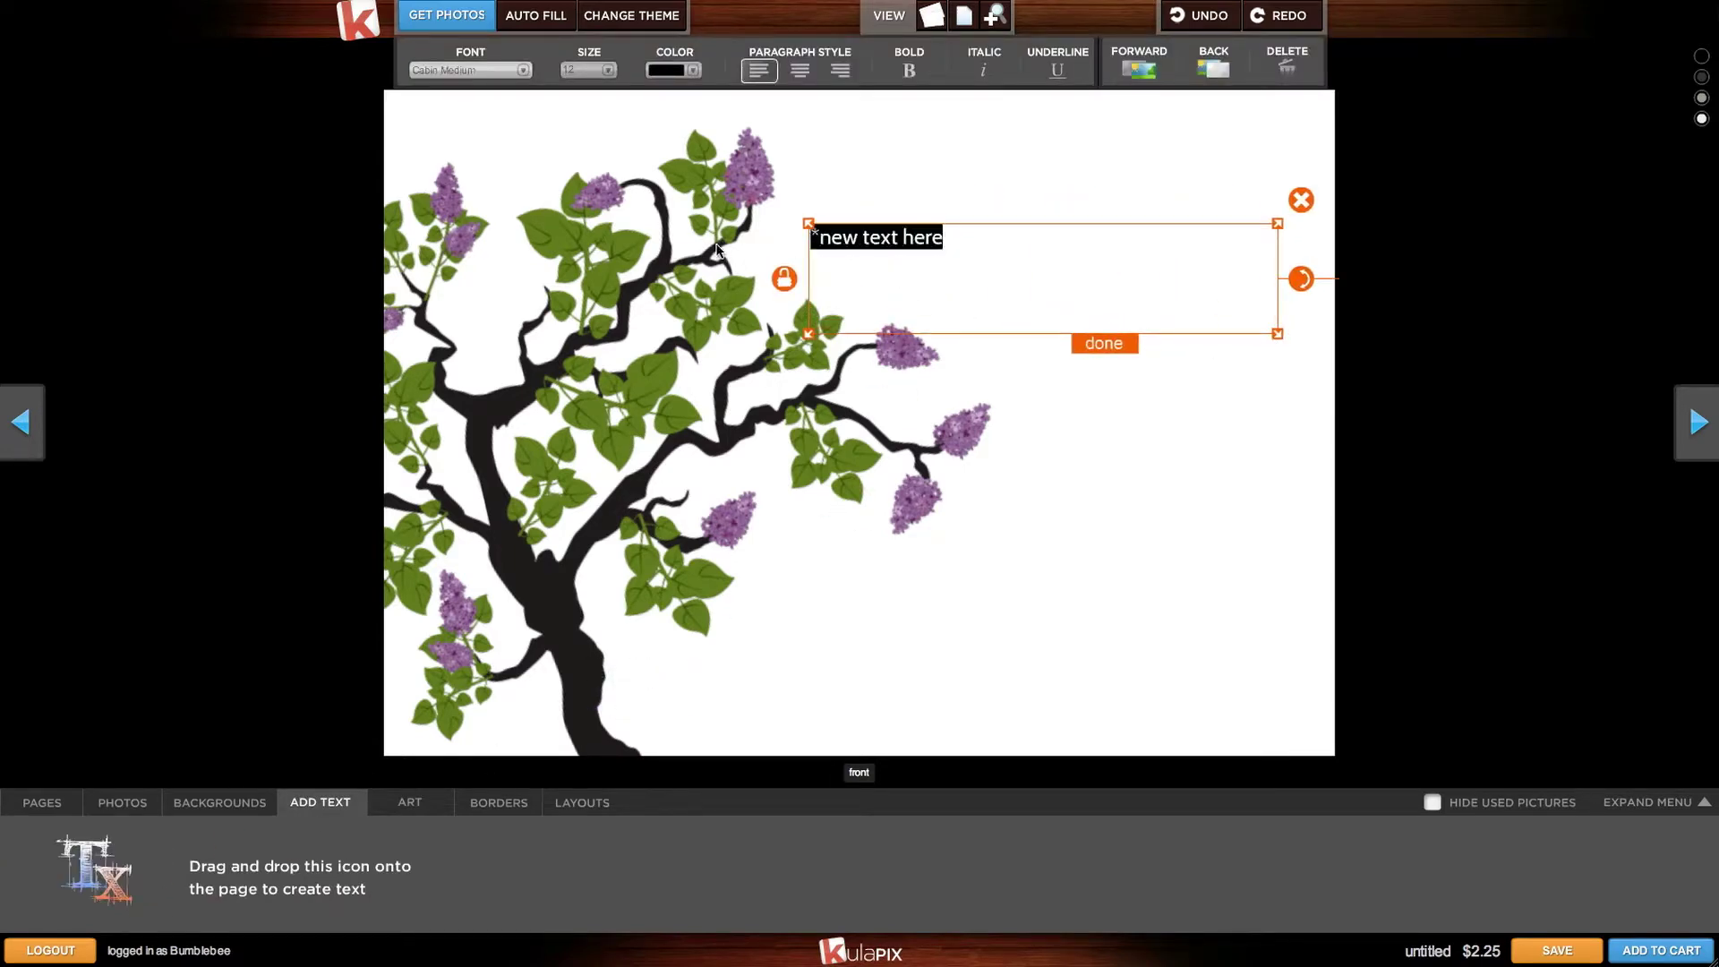
{"action": "type", "text": "RSVP"}
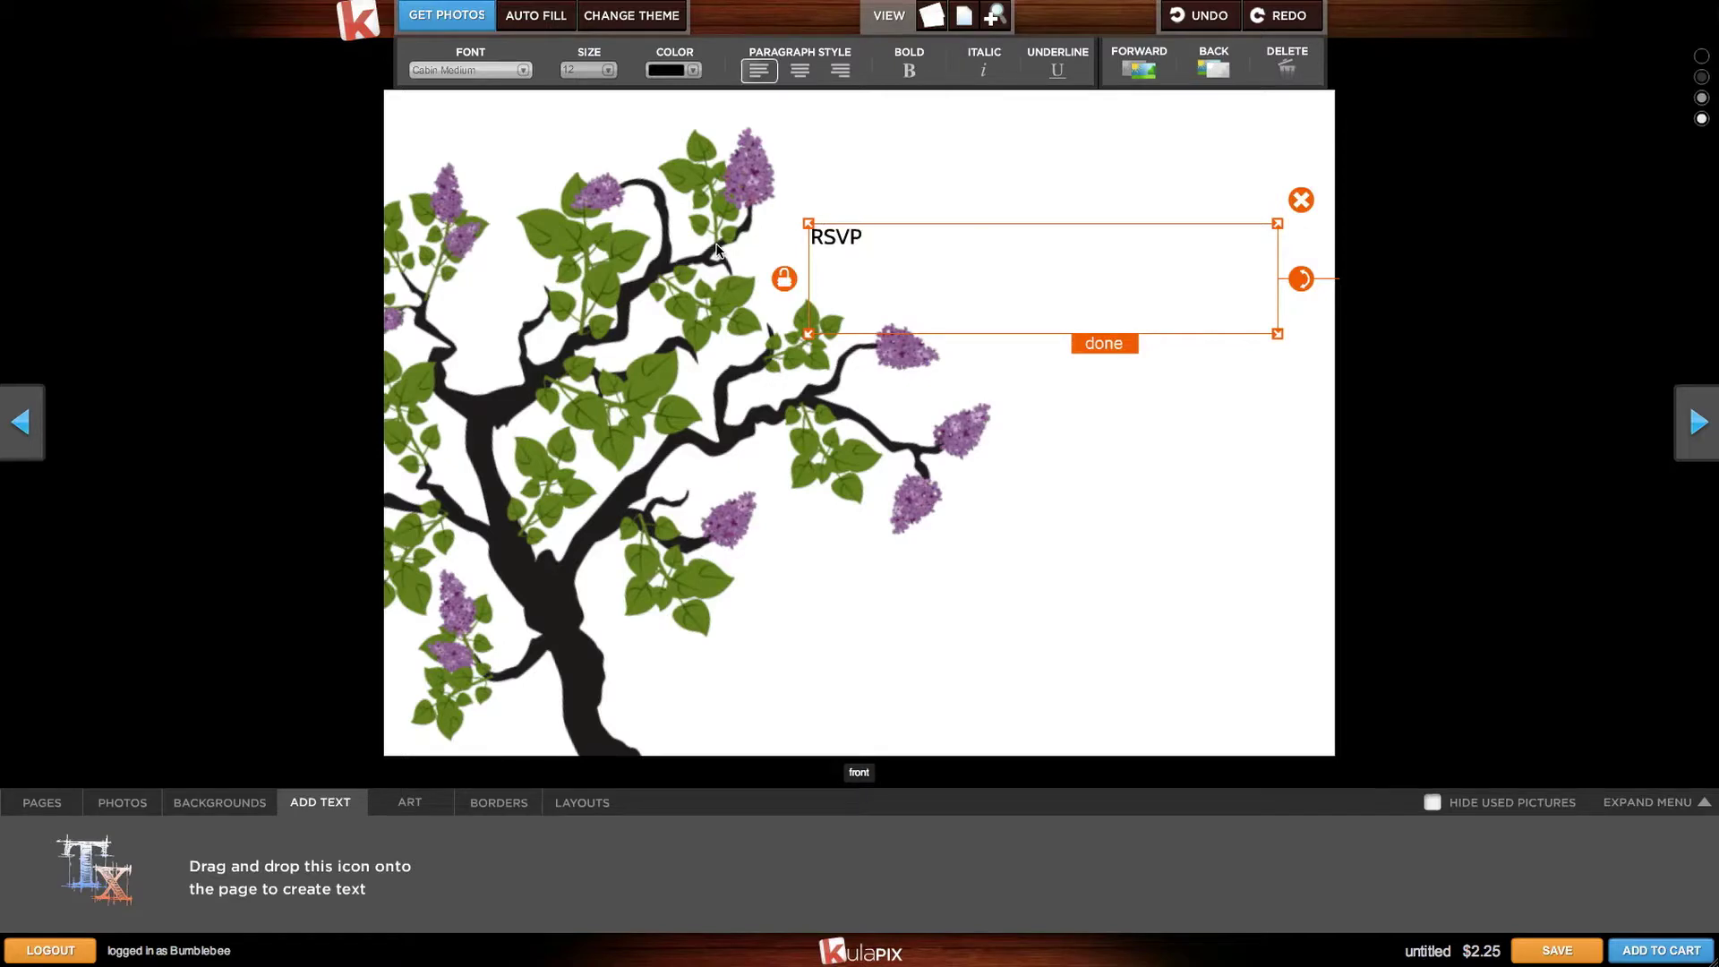
Format the RSVP text in Gentium Basic at size 84 with centred alignment
{"action": "left_click", "coordinate": [493, 69]}
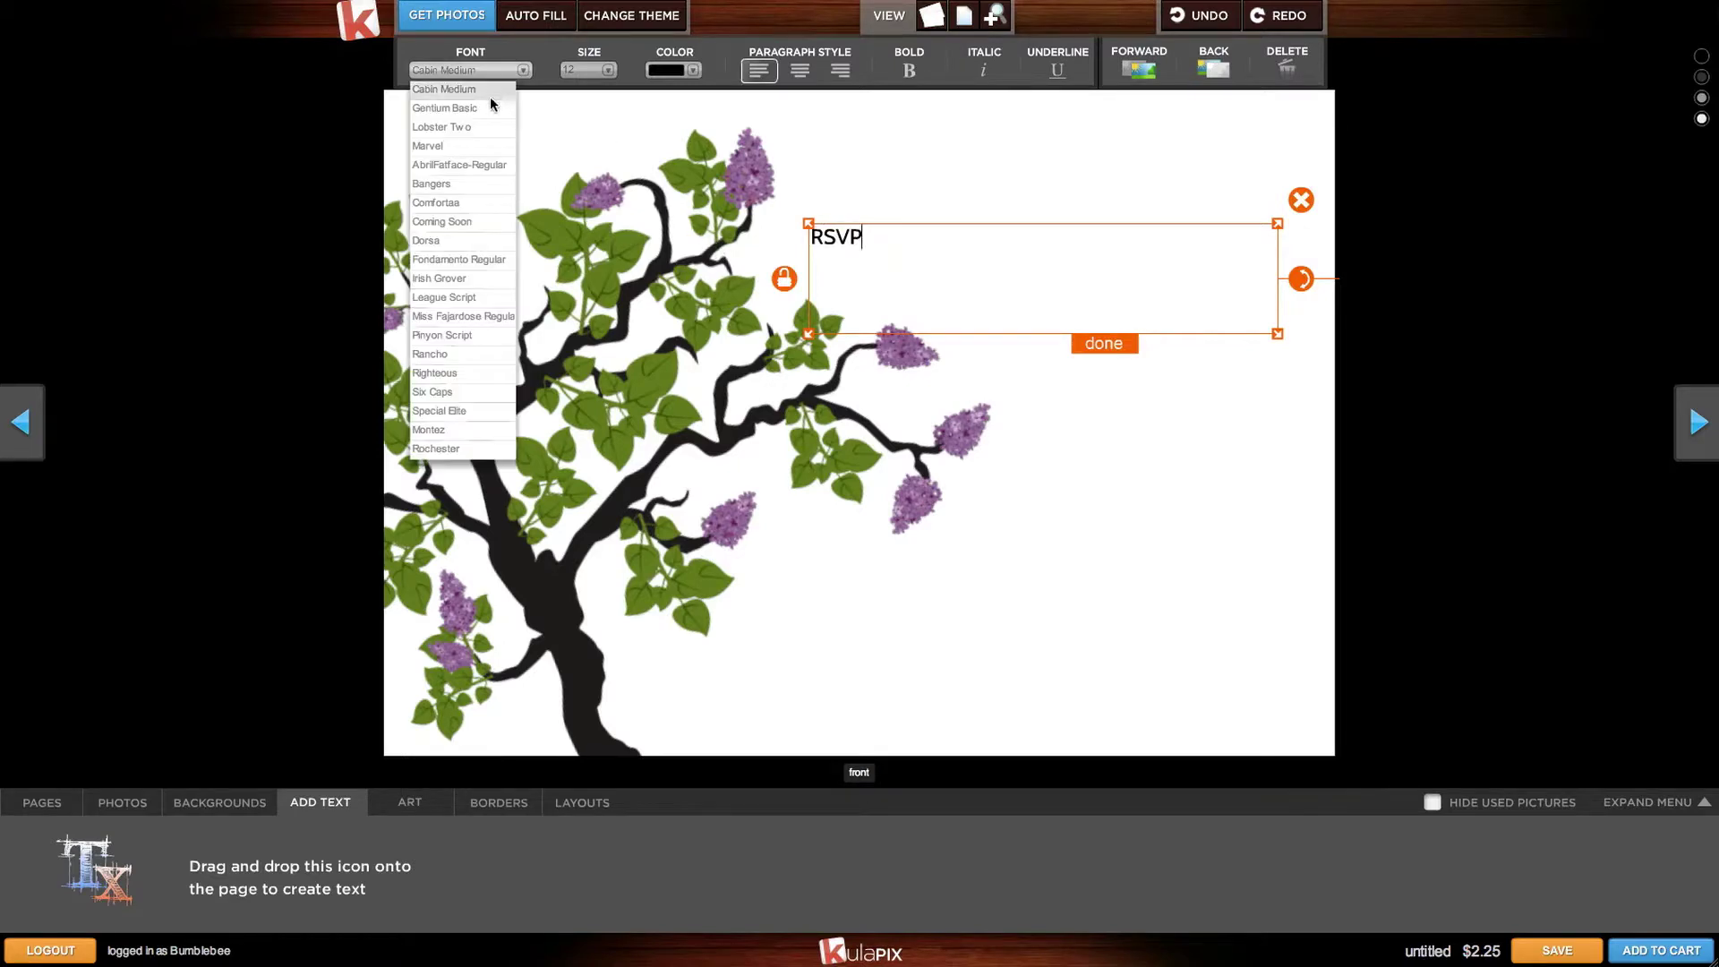
{"action": "left_click", "coordinate": [466, 108]}
{"action": "left_click", "coordinate": [608, 70]}
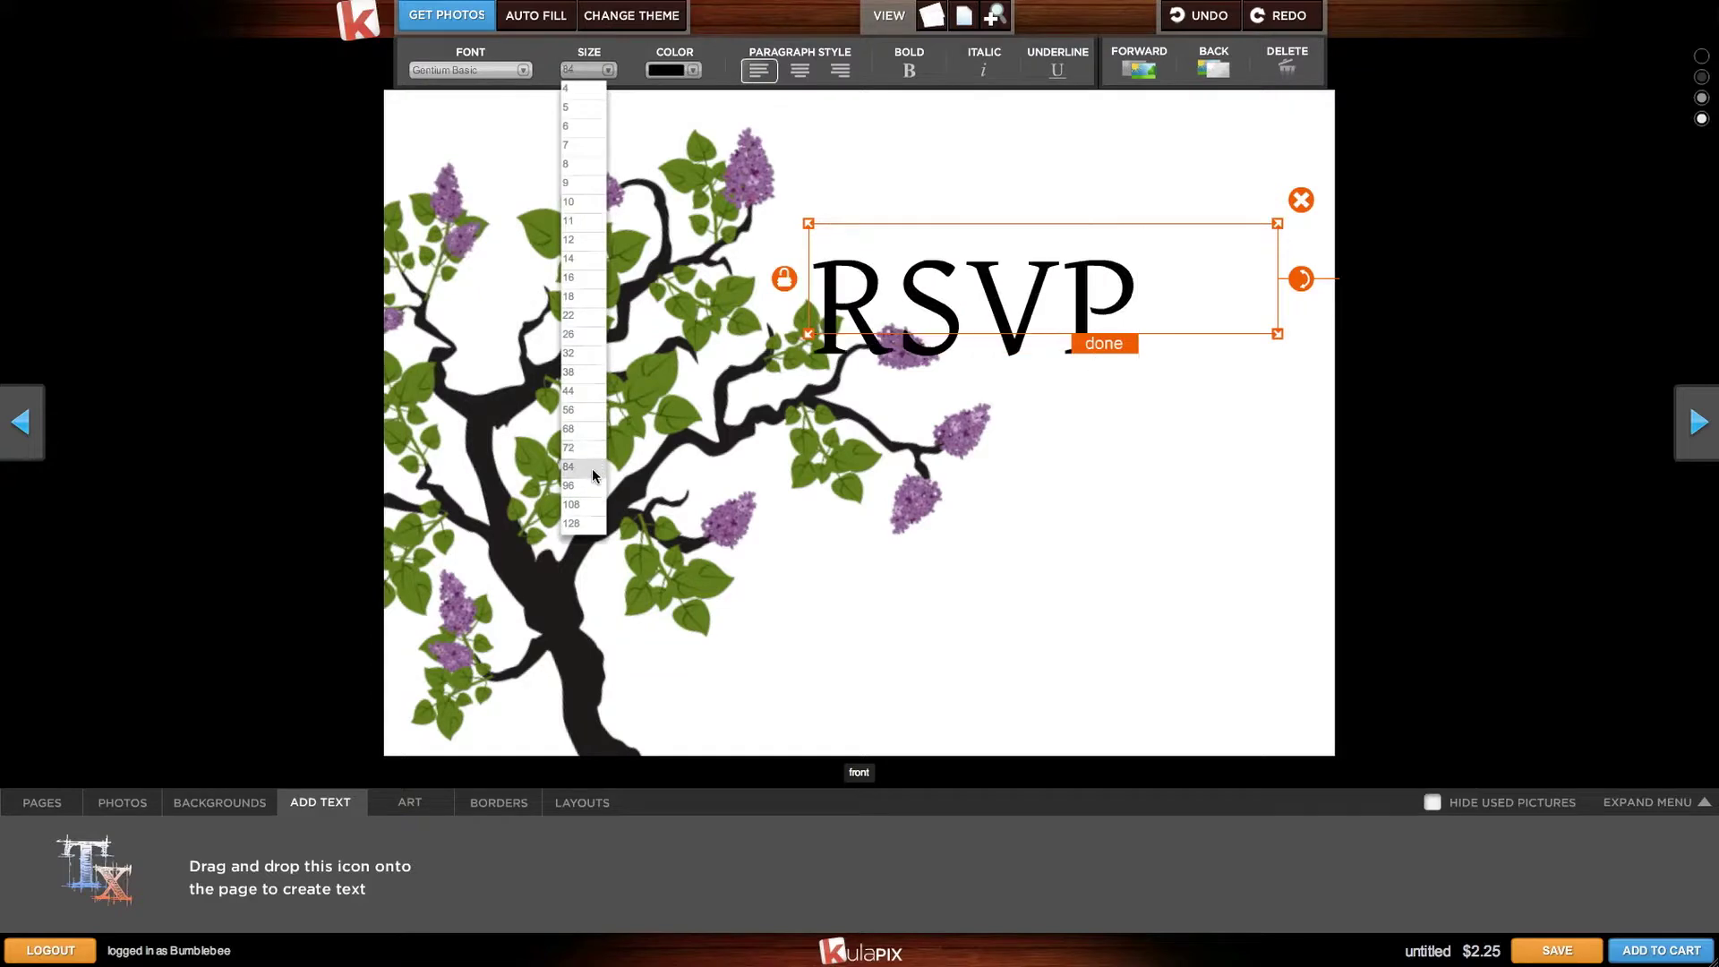
{"action": "left_click", "coordinate": [592, 469]}
{"action": "left_click", "coordinate": [800, 70]}
Make the RSVP text box taller, finish editing it and move it up slightly, clear of the lilac blossoms
{"action": "left_click_drag", "start_coordinate": [1278, 333], "coordinate": [1281, 388]}
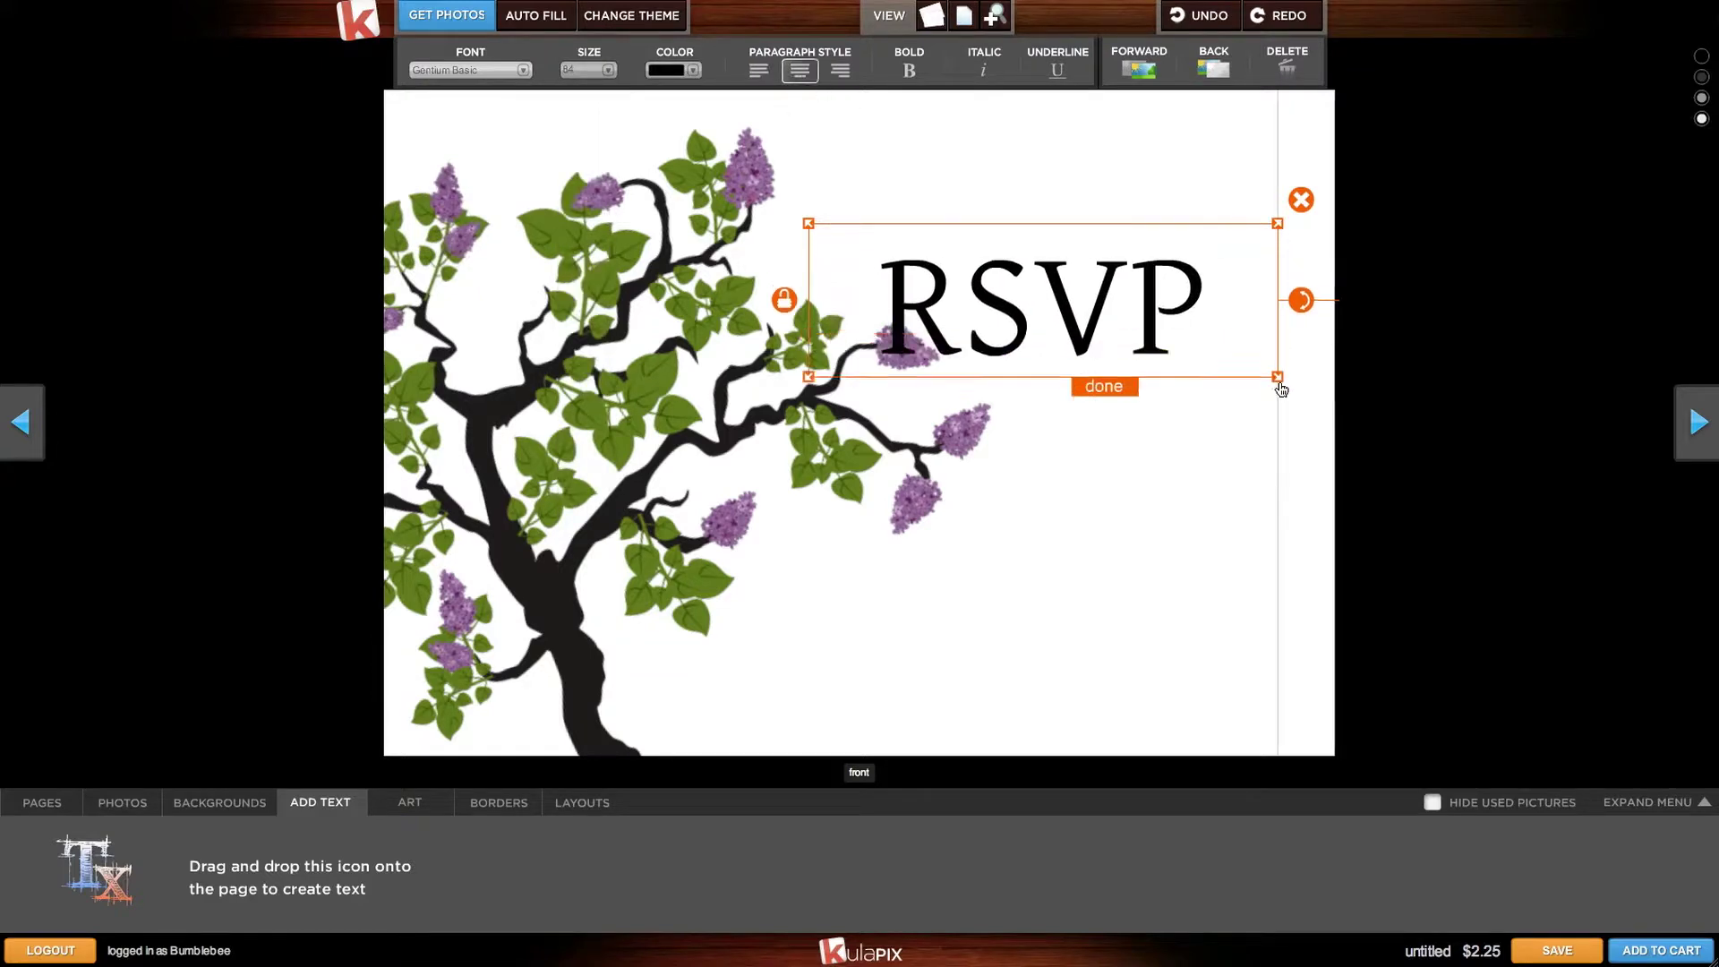
{"action": "left_click", "coordinate": [1104, 386]}
{"action": "left_click_drag", "start_coordinate": [1081, 325], "coordinate": [1101, 255]}
{"action": "left_click", "coordinate": [262, 756]}
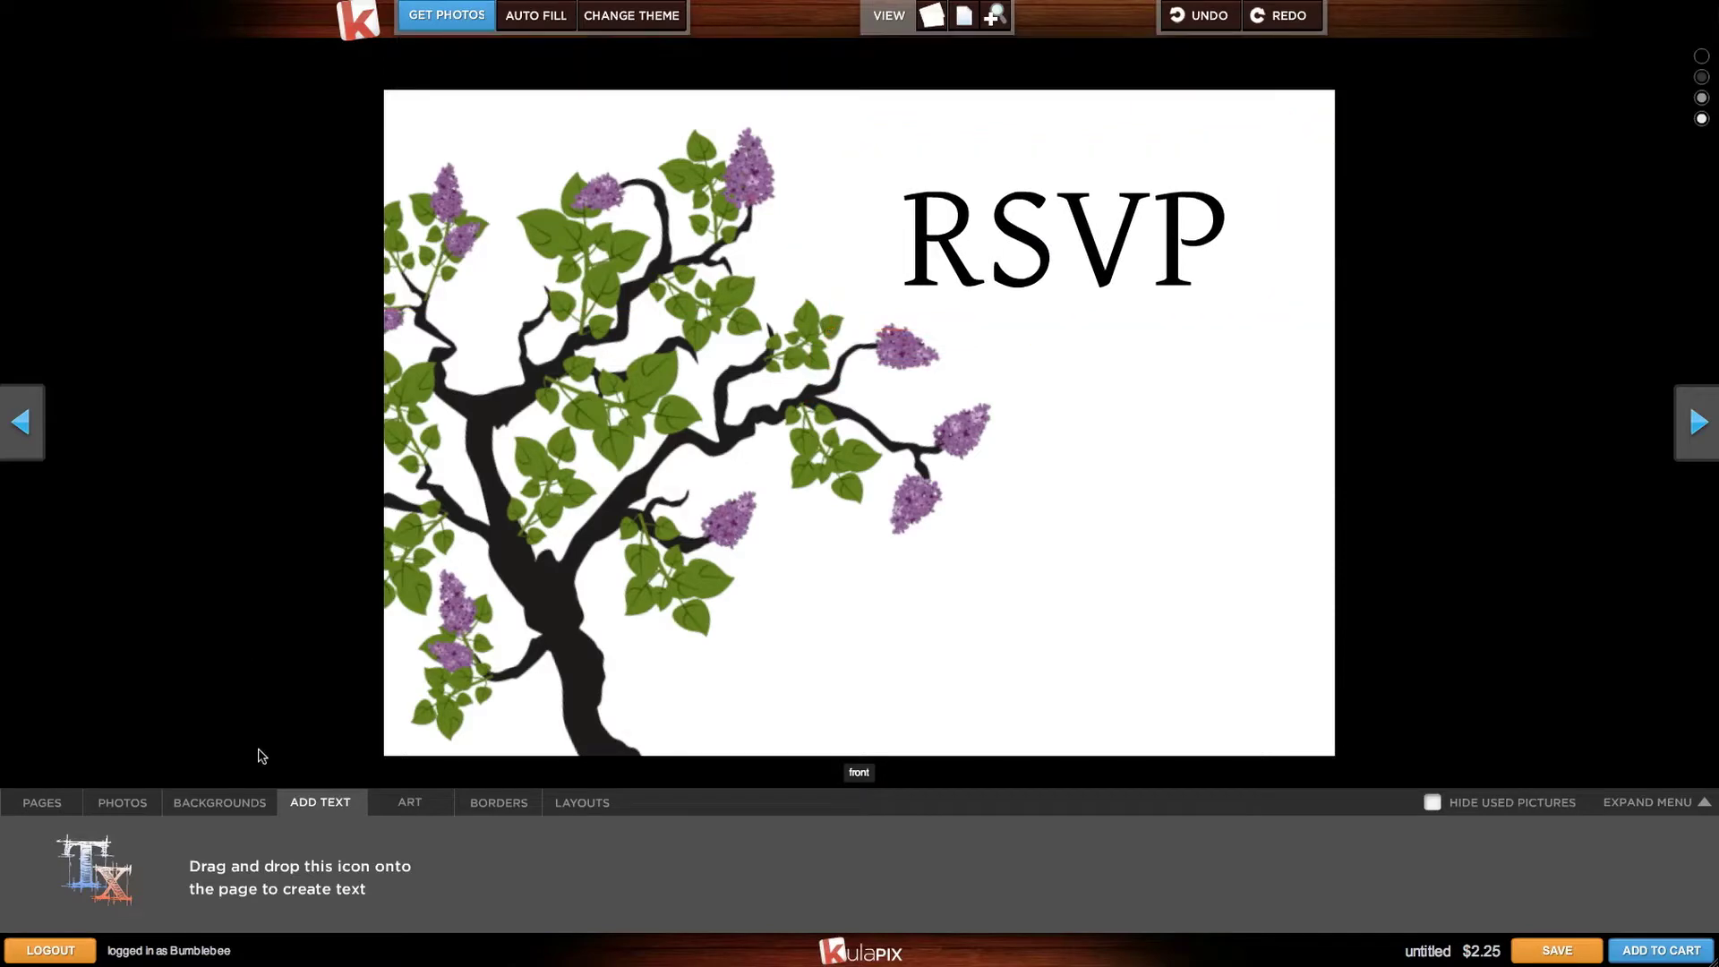
Add the Paper background from the Paper category to the project and apply it to the card's front
{"action": "left_click", "coordinate": [263, 804]}
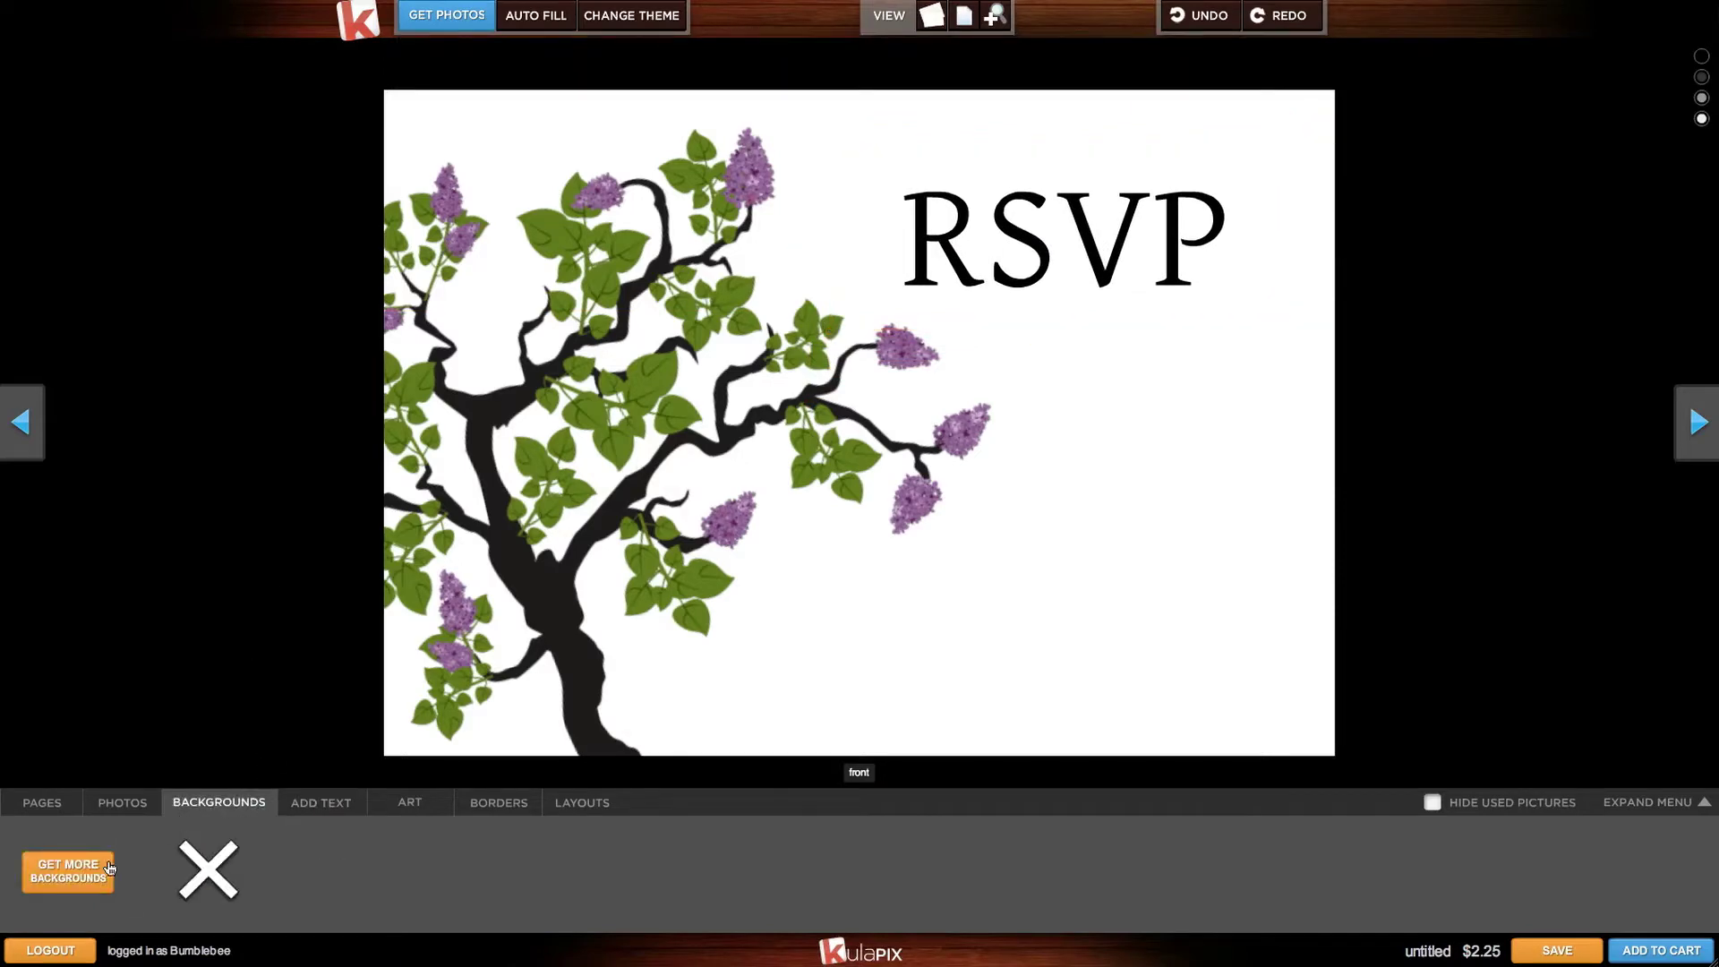
{"action": "left_click", "coordinate": [68, 871]}
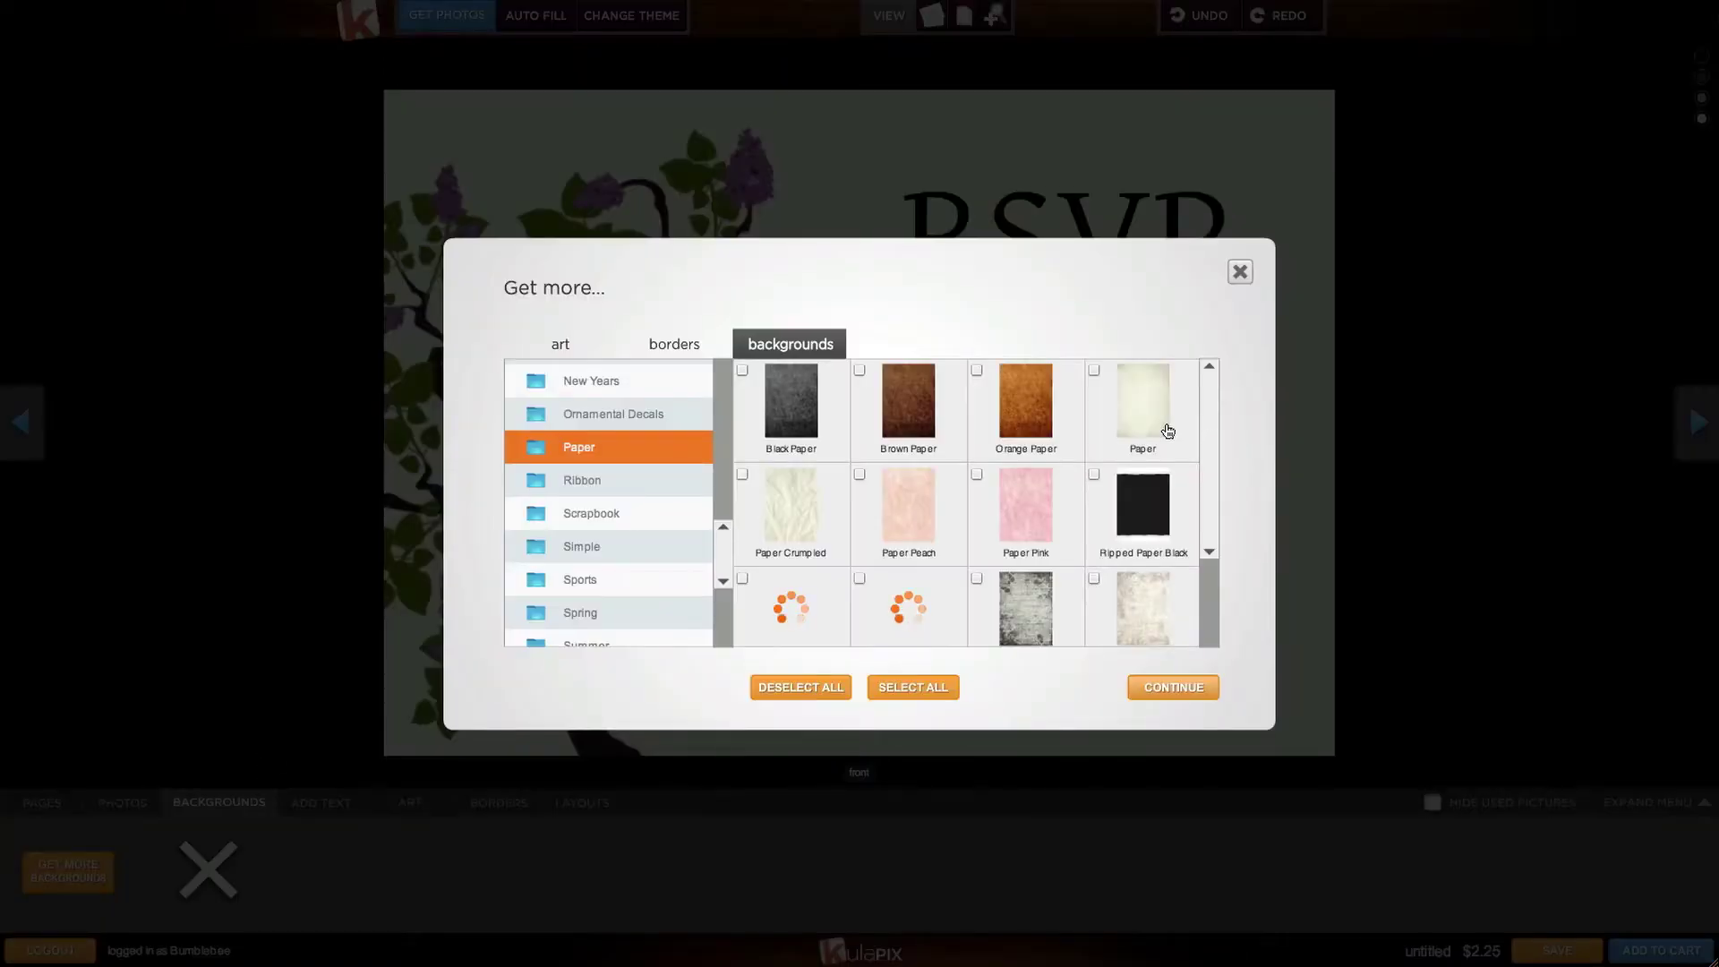
{"action": "left_click", "coordinate": [1168, 430]}
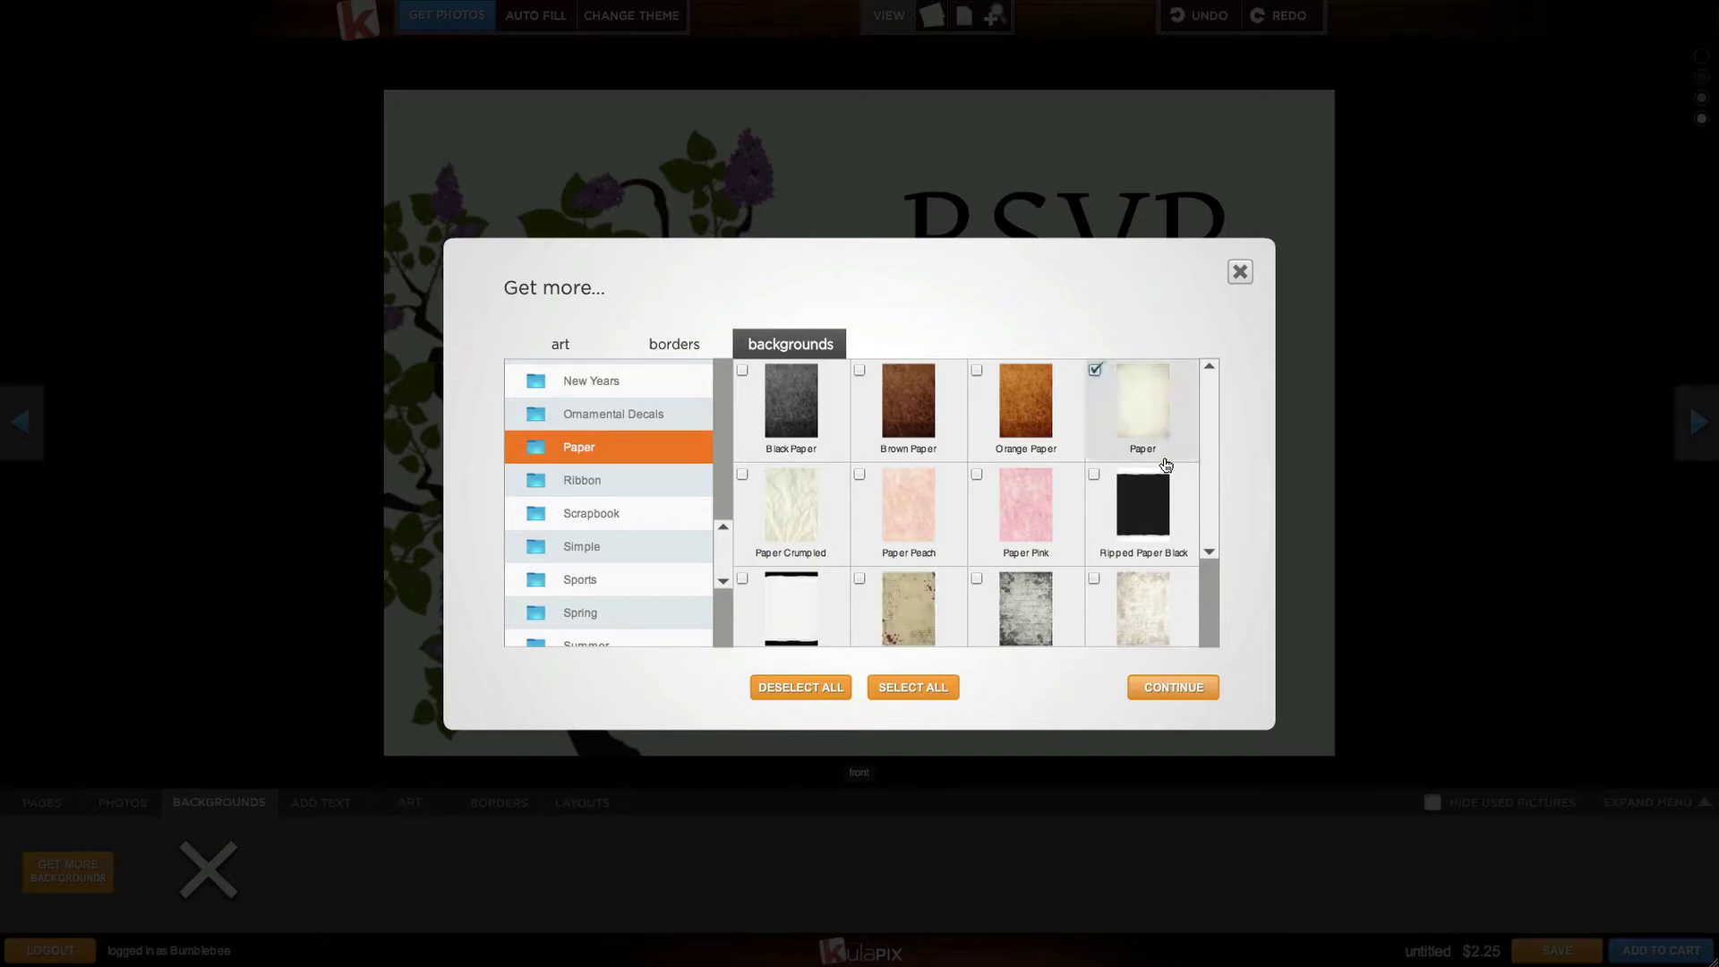
{"action": "left_click", "coordinate": [1174, 687]}
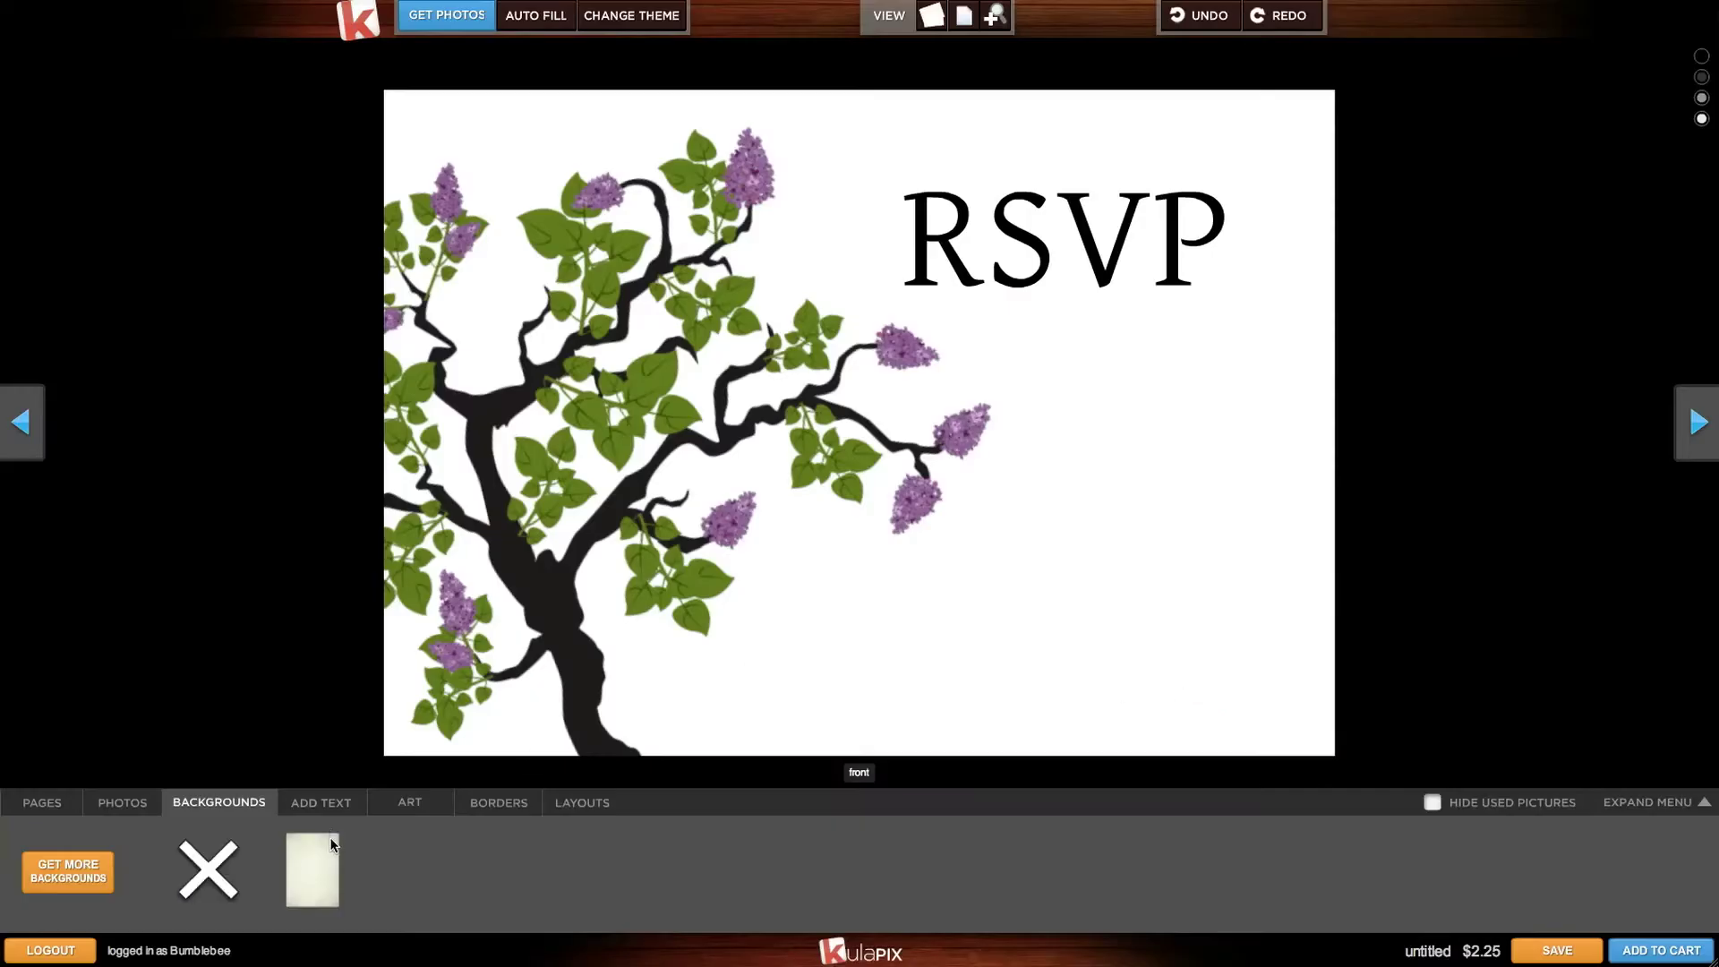
{"action": "left_click_drag", "start_coordinate": [313, 869], "coordinate": [567, 588]}
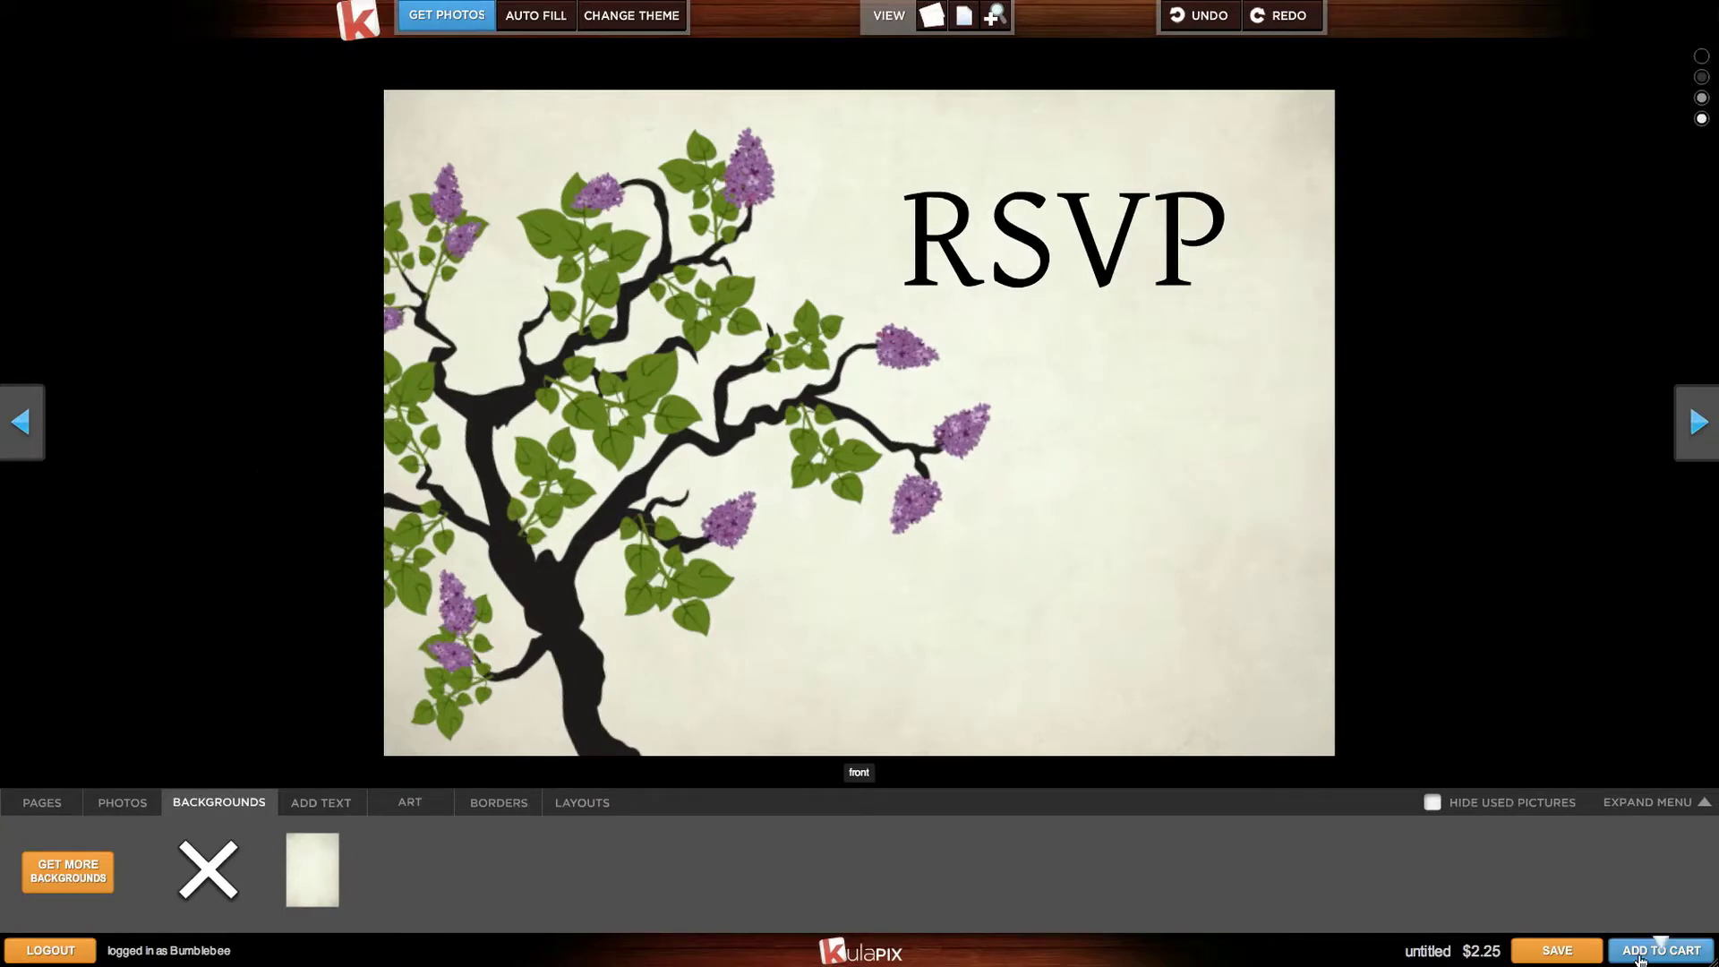
Save the card as a new project named RSVP and continue to its preview
{"action": "left_click", "coordinate": [1580, 951]}
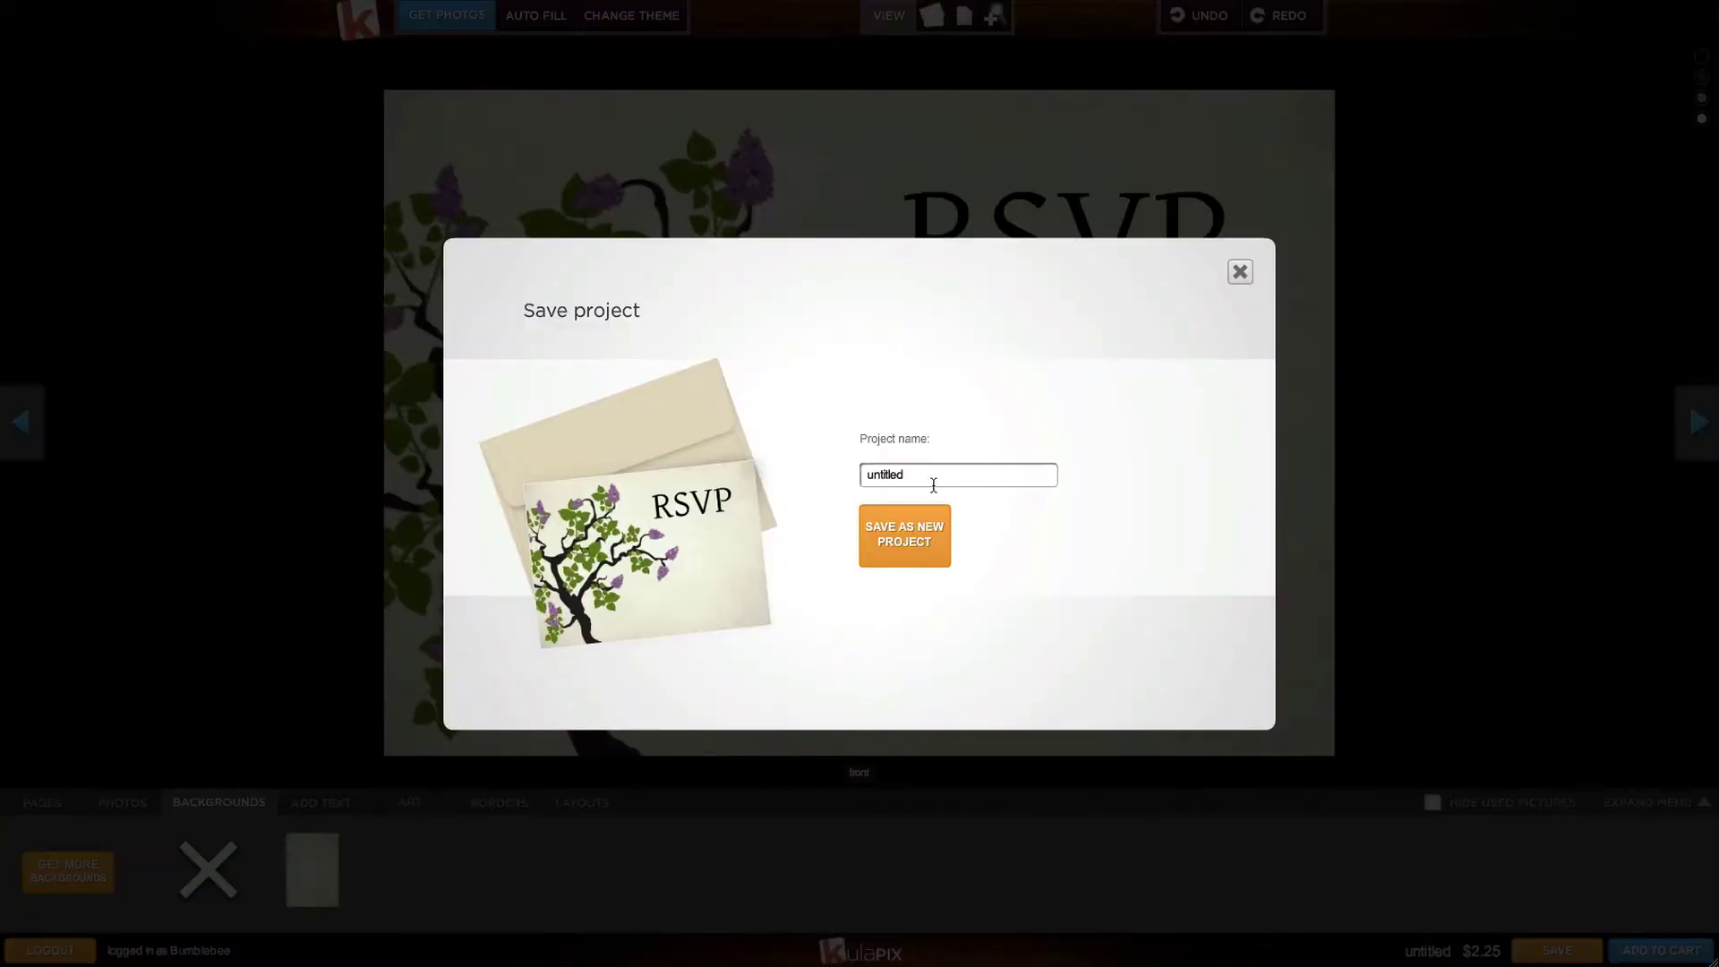
{"action": "left_click_drag", "start_coordinate": [932, 482], "coordinate": [852, 481]}
{"action": "type", "text": "RSVP"}
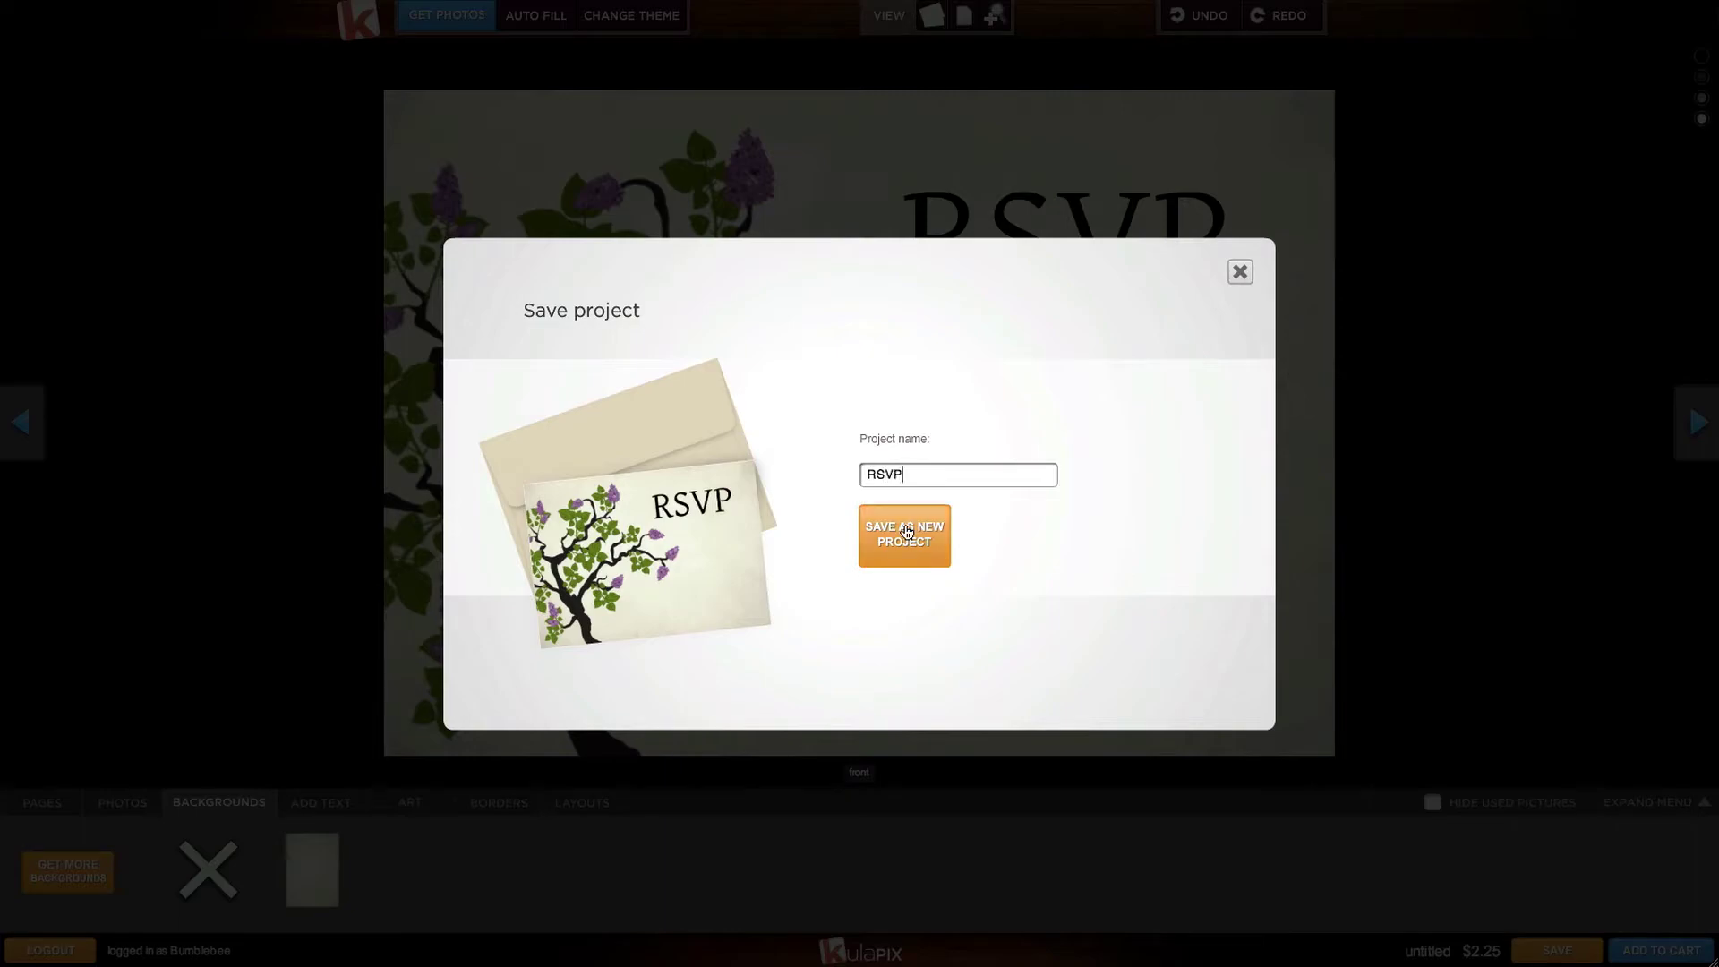
{"action": "left_click", "coordinate": [906, 534]}
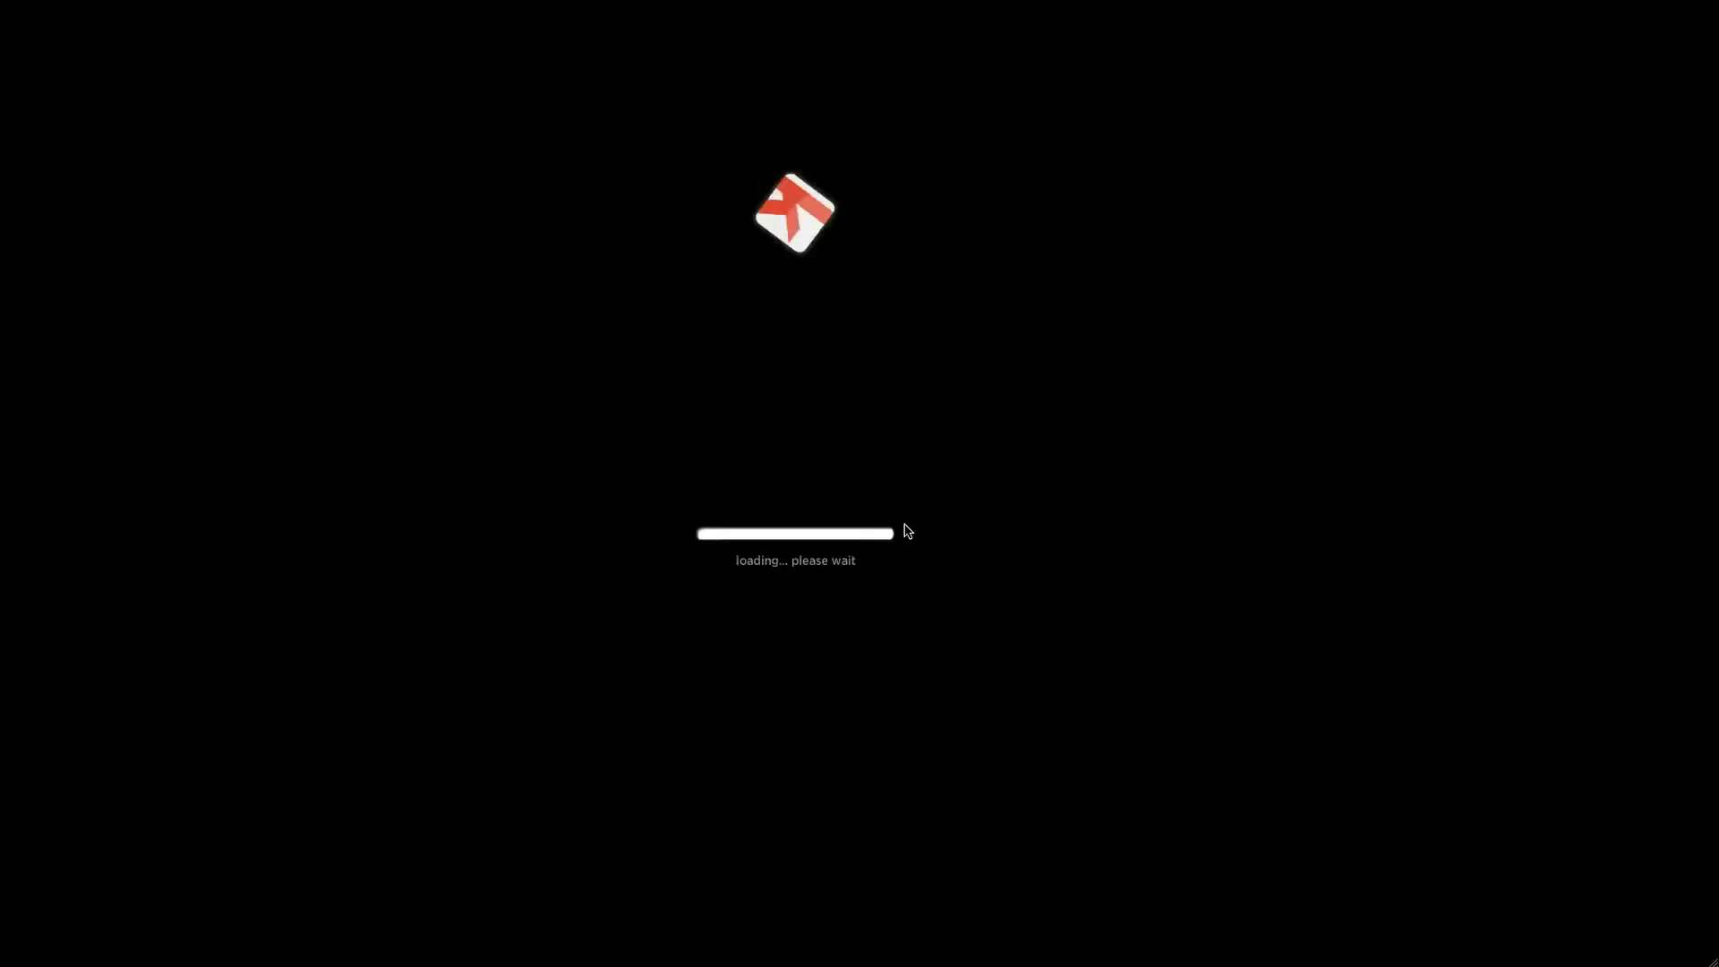
{"action": "left_click", "coordinate": [858, 618]}
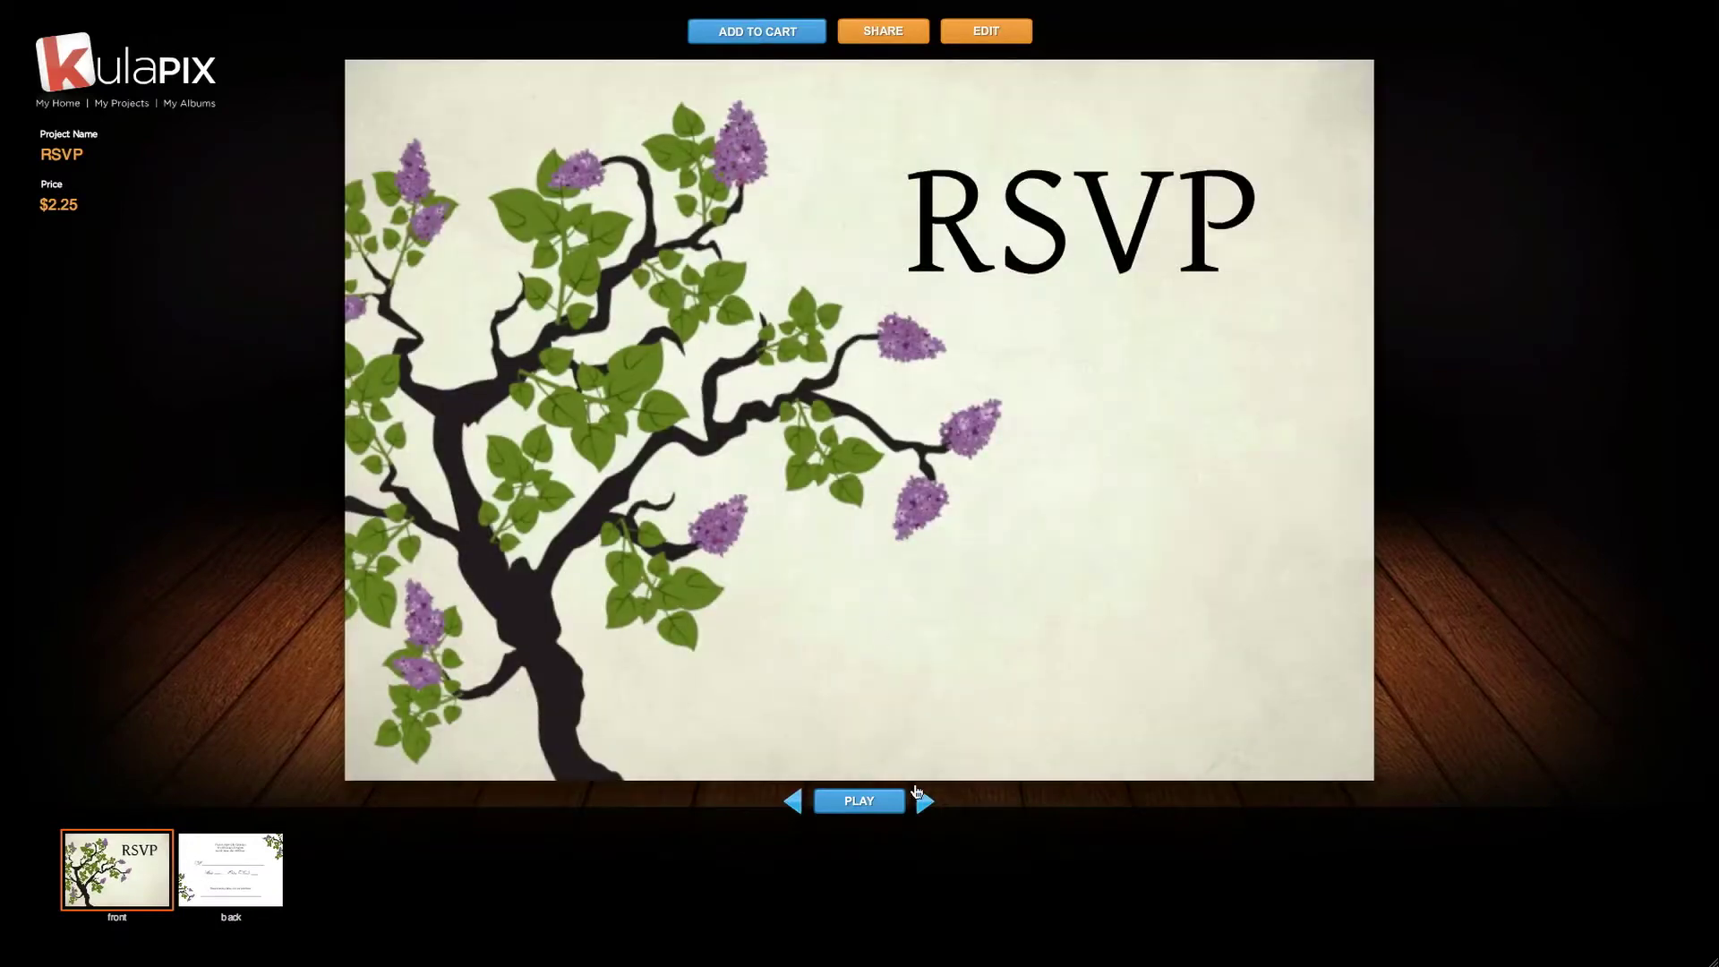
Preview the card's back, add the project to the cart and confirm that it is ok to print
{"action": "left_click", "coordinate": [926, 804]}
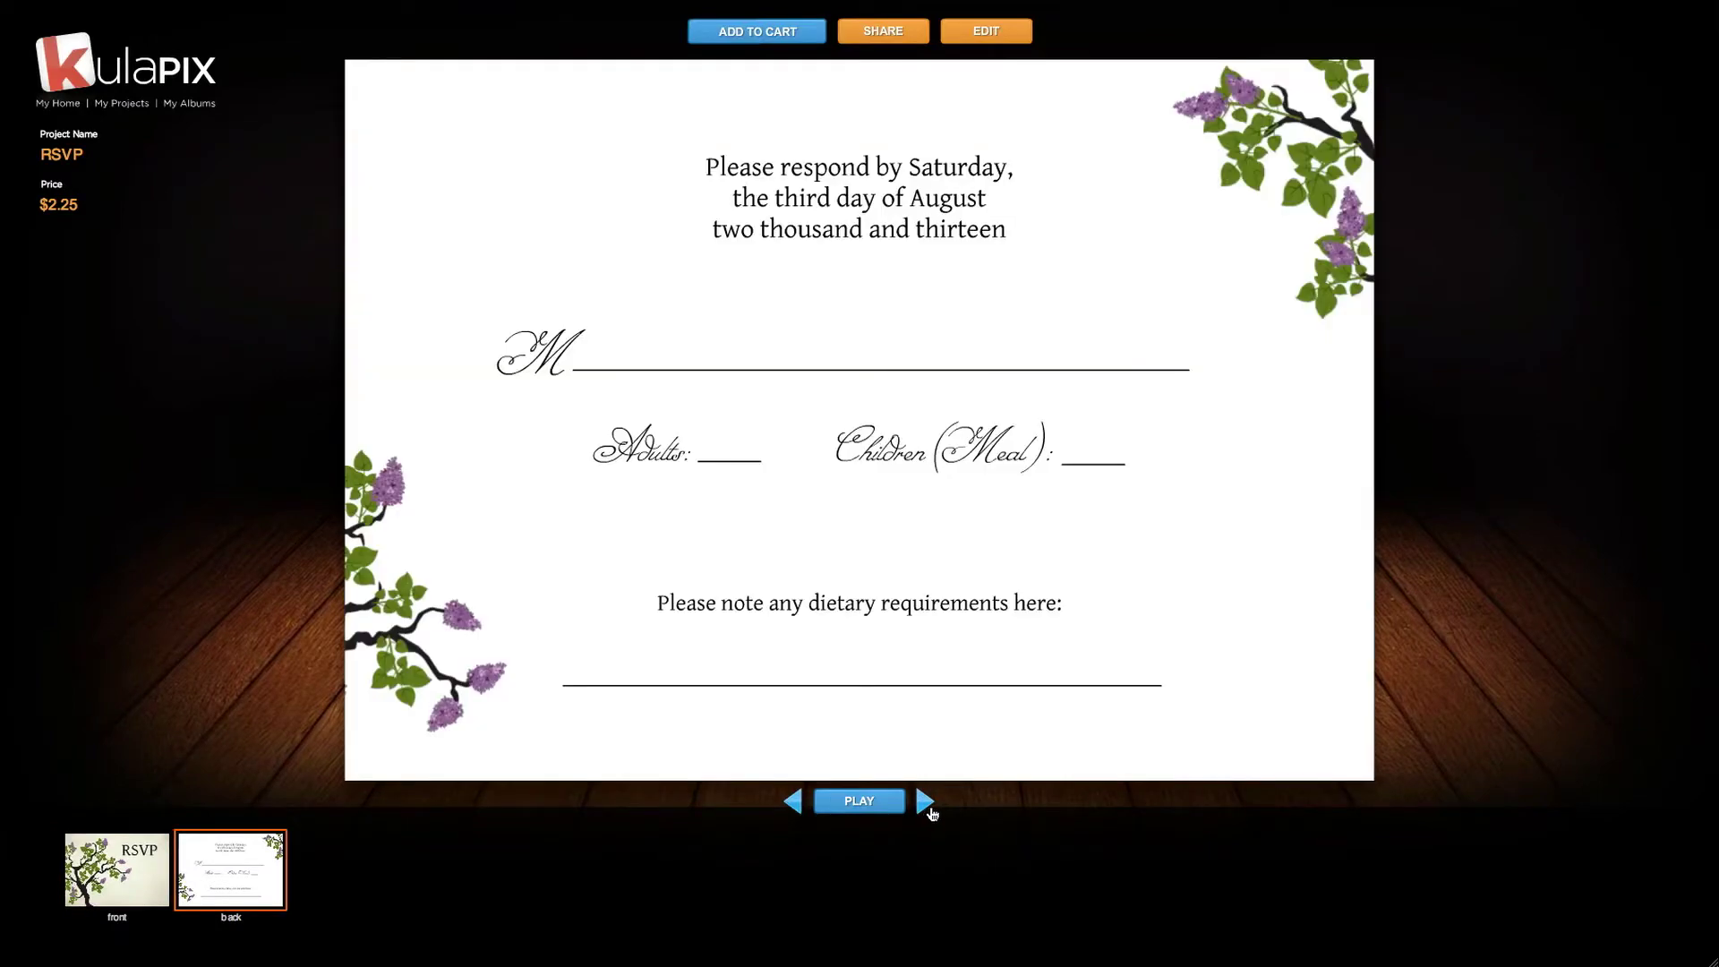
{"action": "left_click", "coordinate": [750, 31]}
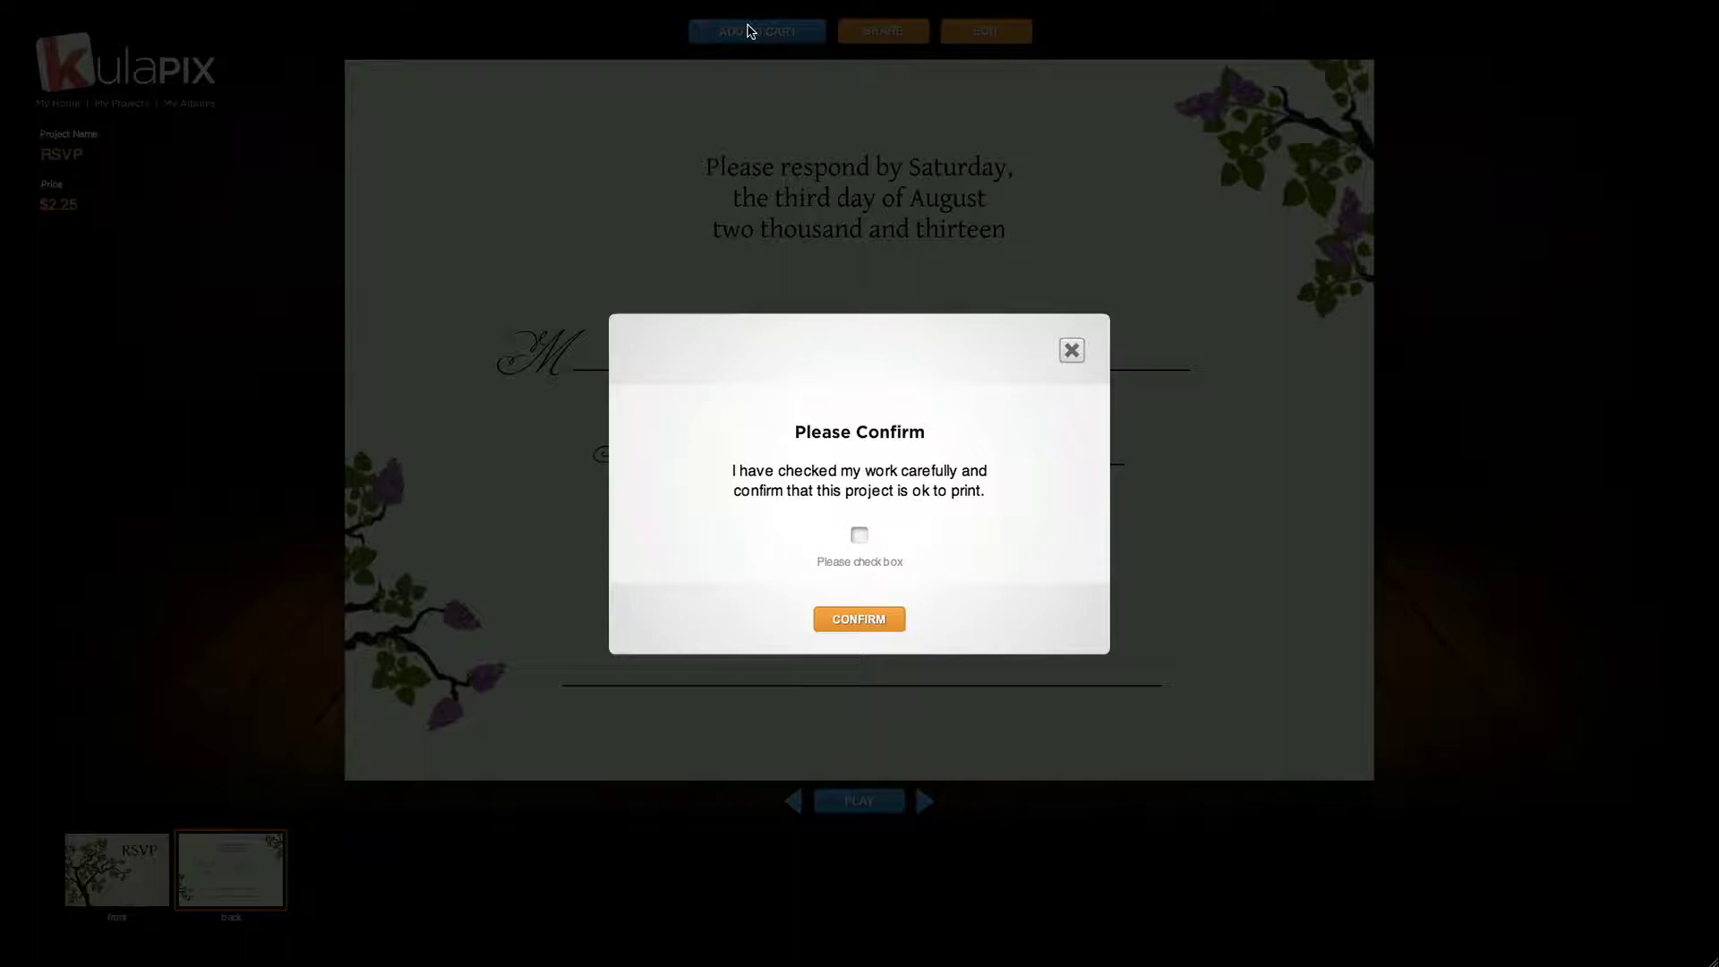
{"action": "left_click", "coordinate": [860, 536]}
{"action": "left_click", "coordinate": [858, 623]}
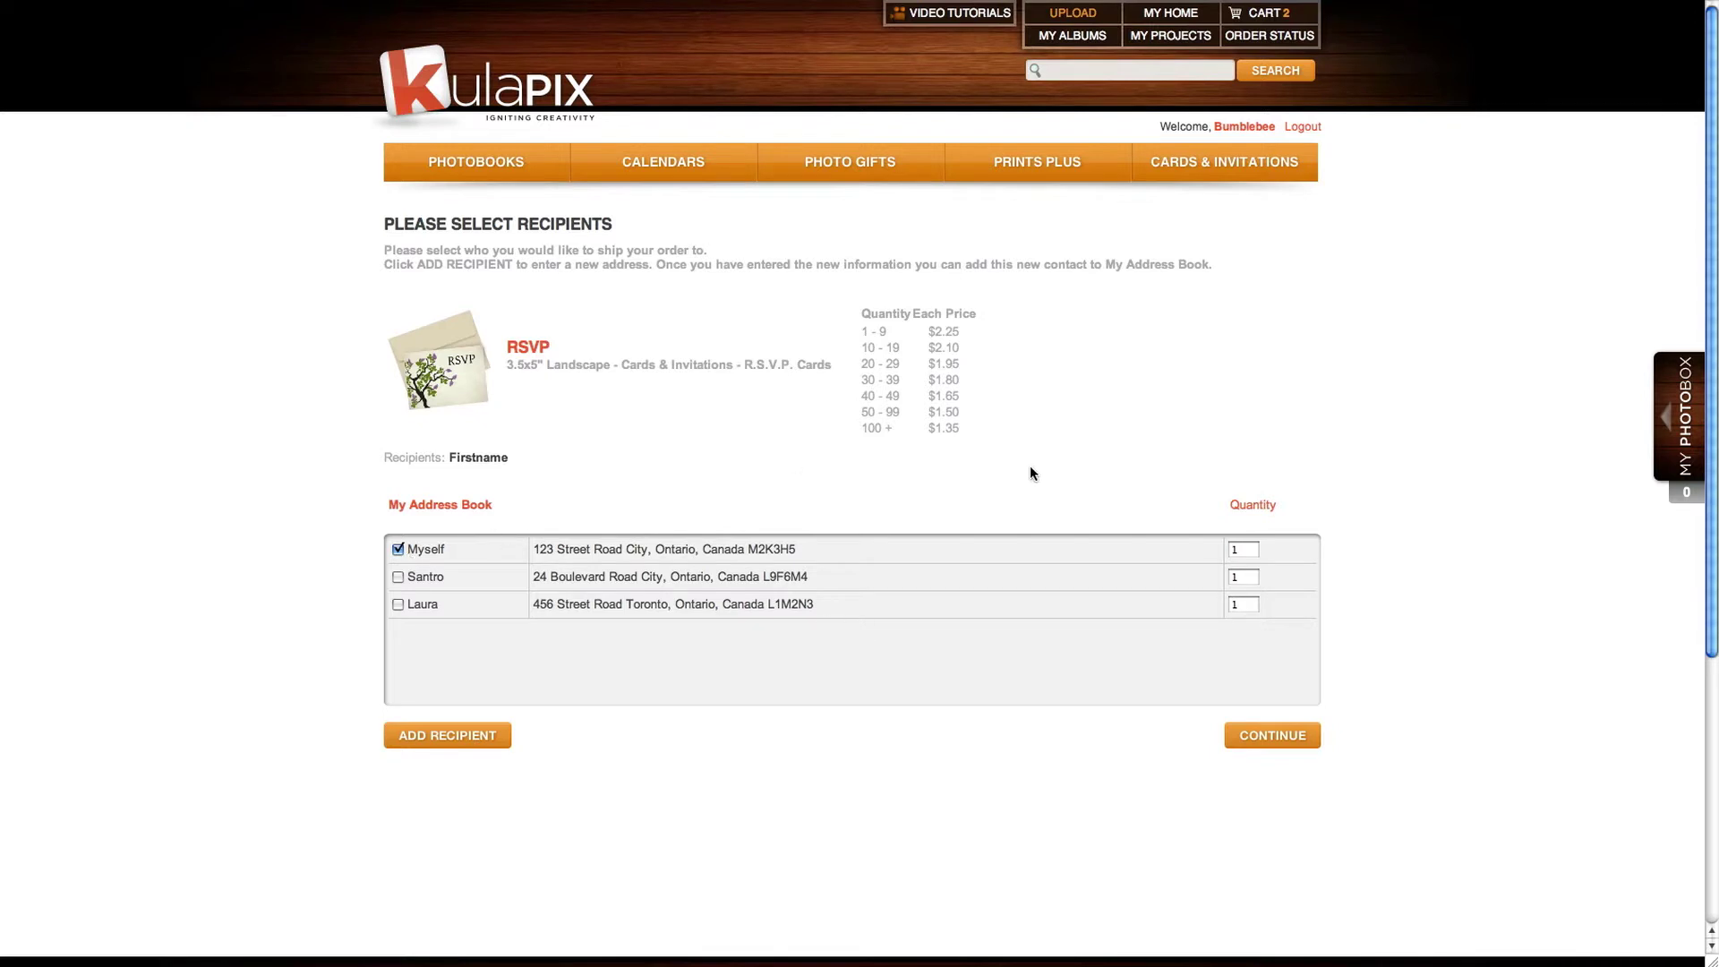
Order 50 RSVP cards for the recipient Myself and dismiss the offer of matching items
{"action": "left_click", "coordinate": [1249, 548]}
{"action": "type", "text": "50"}
{"action": "left_click", "coordinate": [1292, 737]}
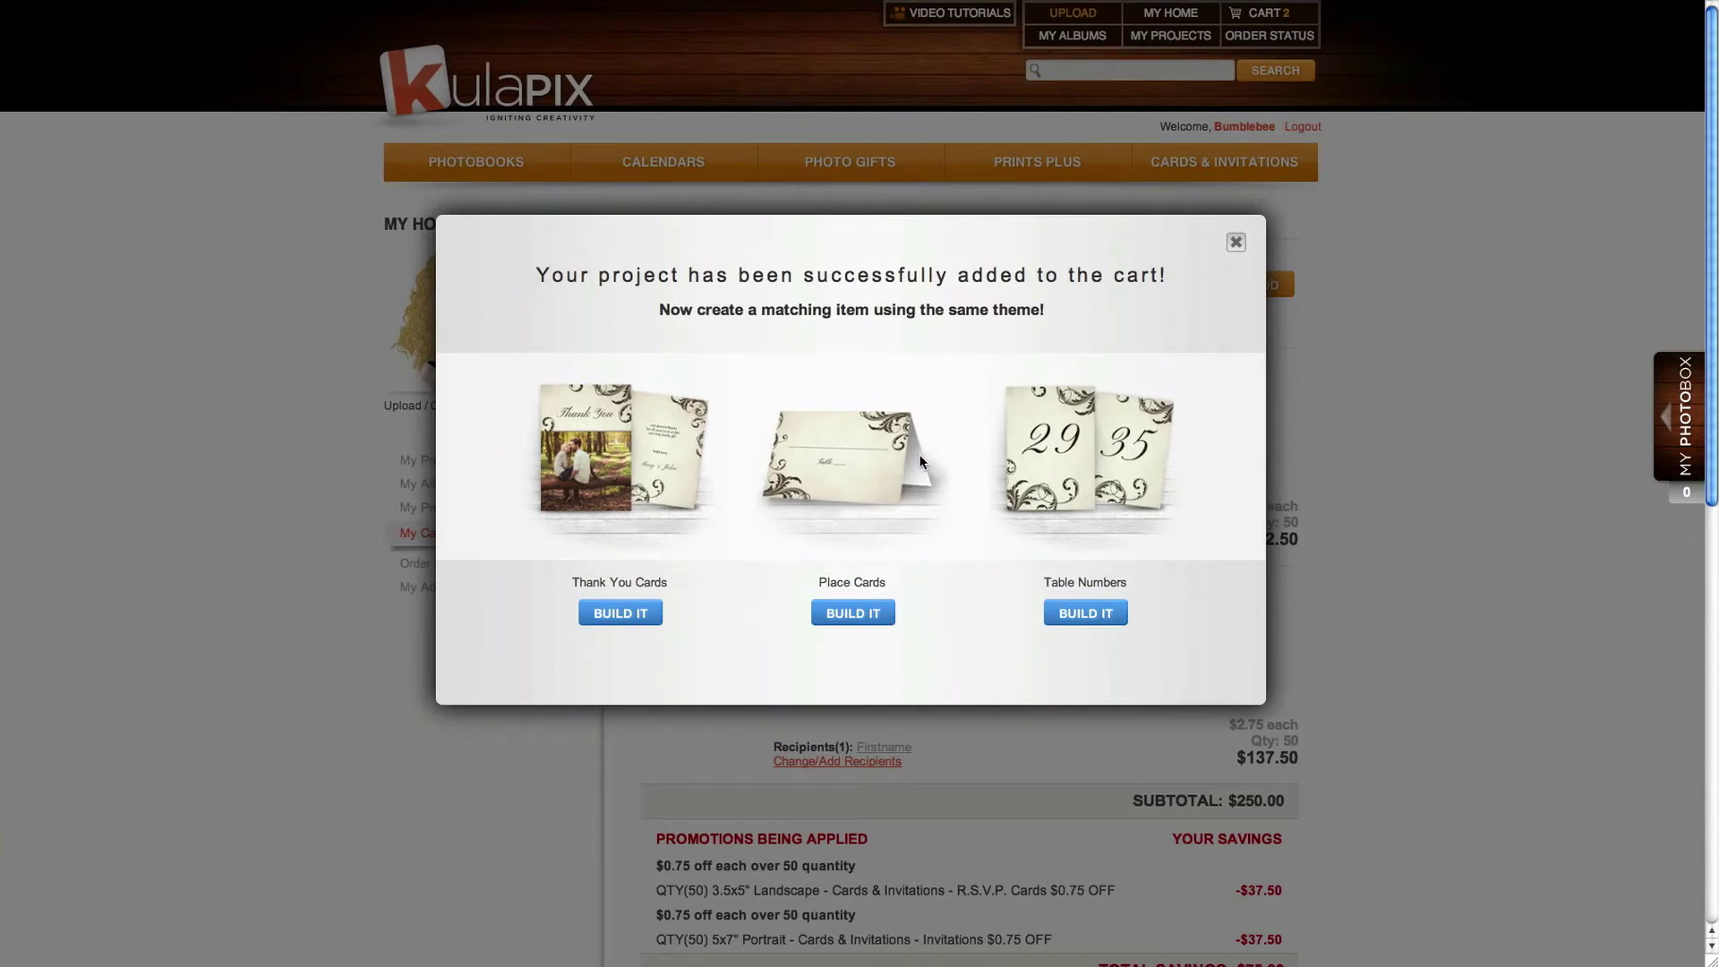
{"action": "left_click", "coordinate": [1235, 243]}
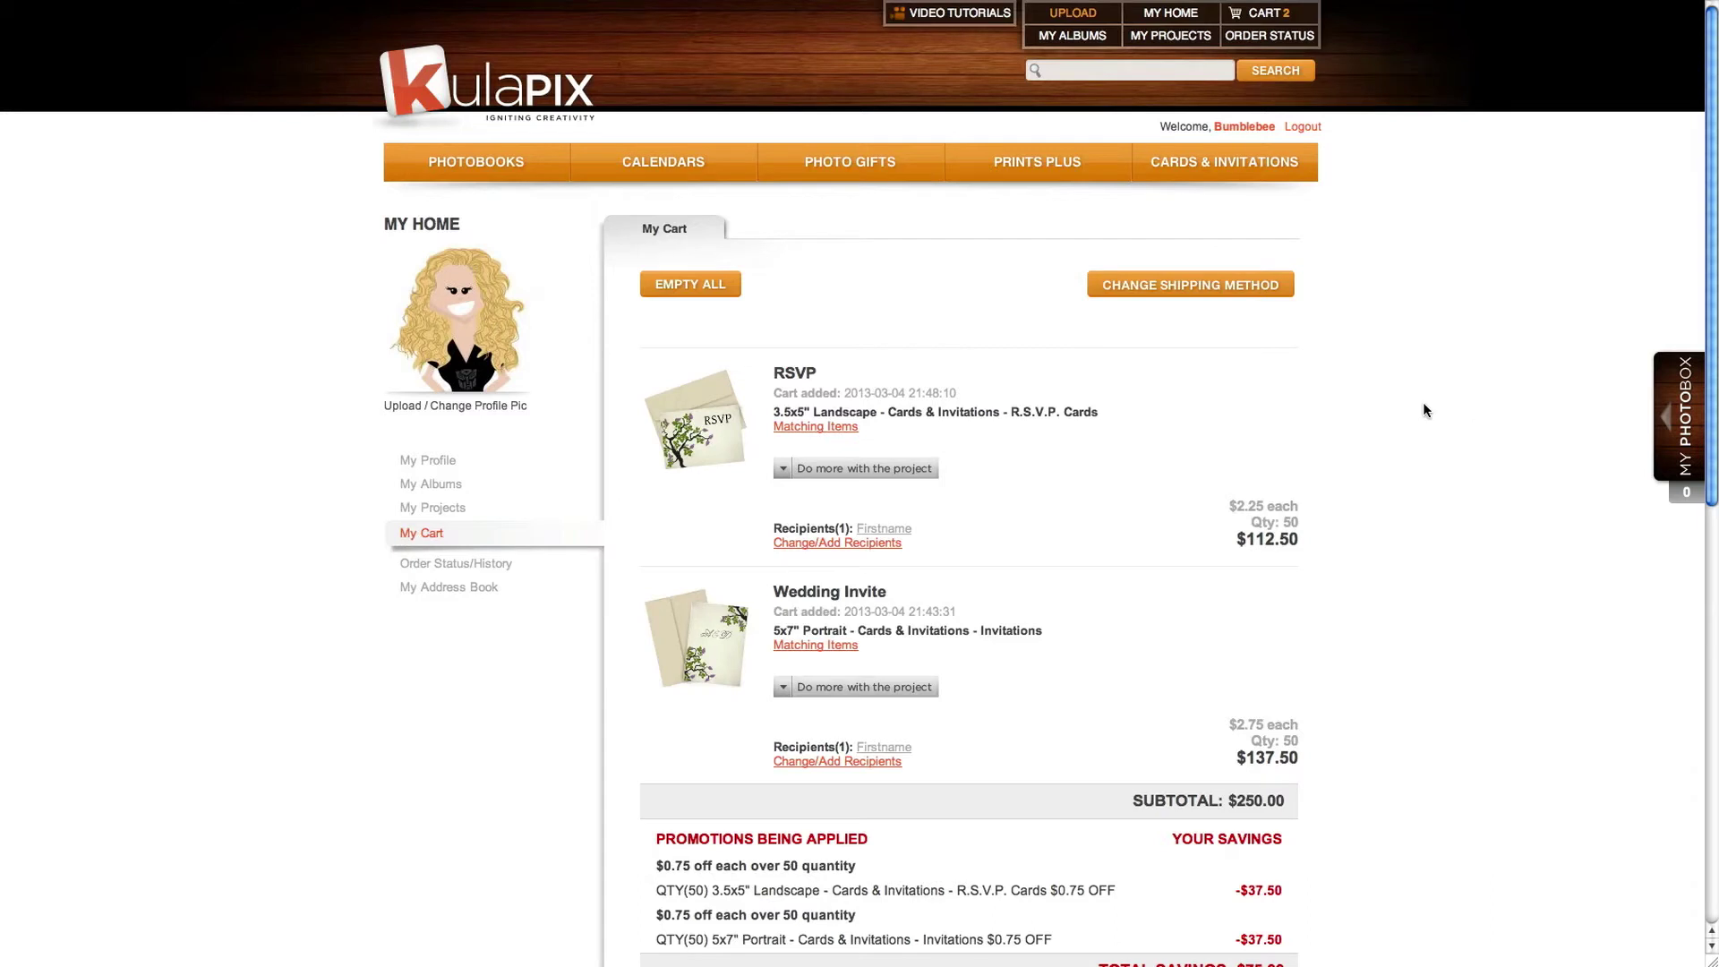
Examine the additional project options for the RSVP item in the cart
{"action": "left_click", "coordinate": [779, 473]}
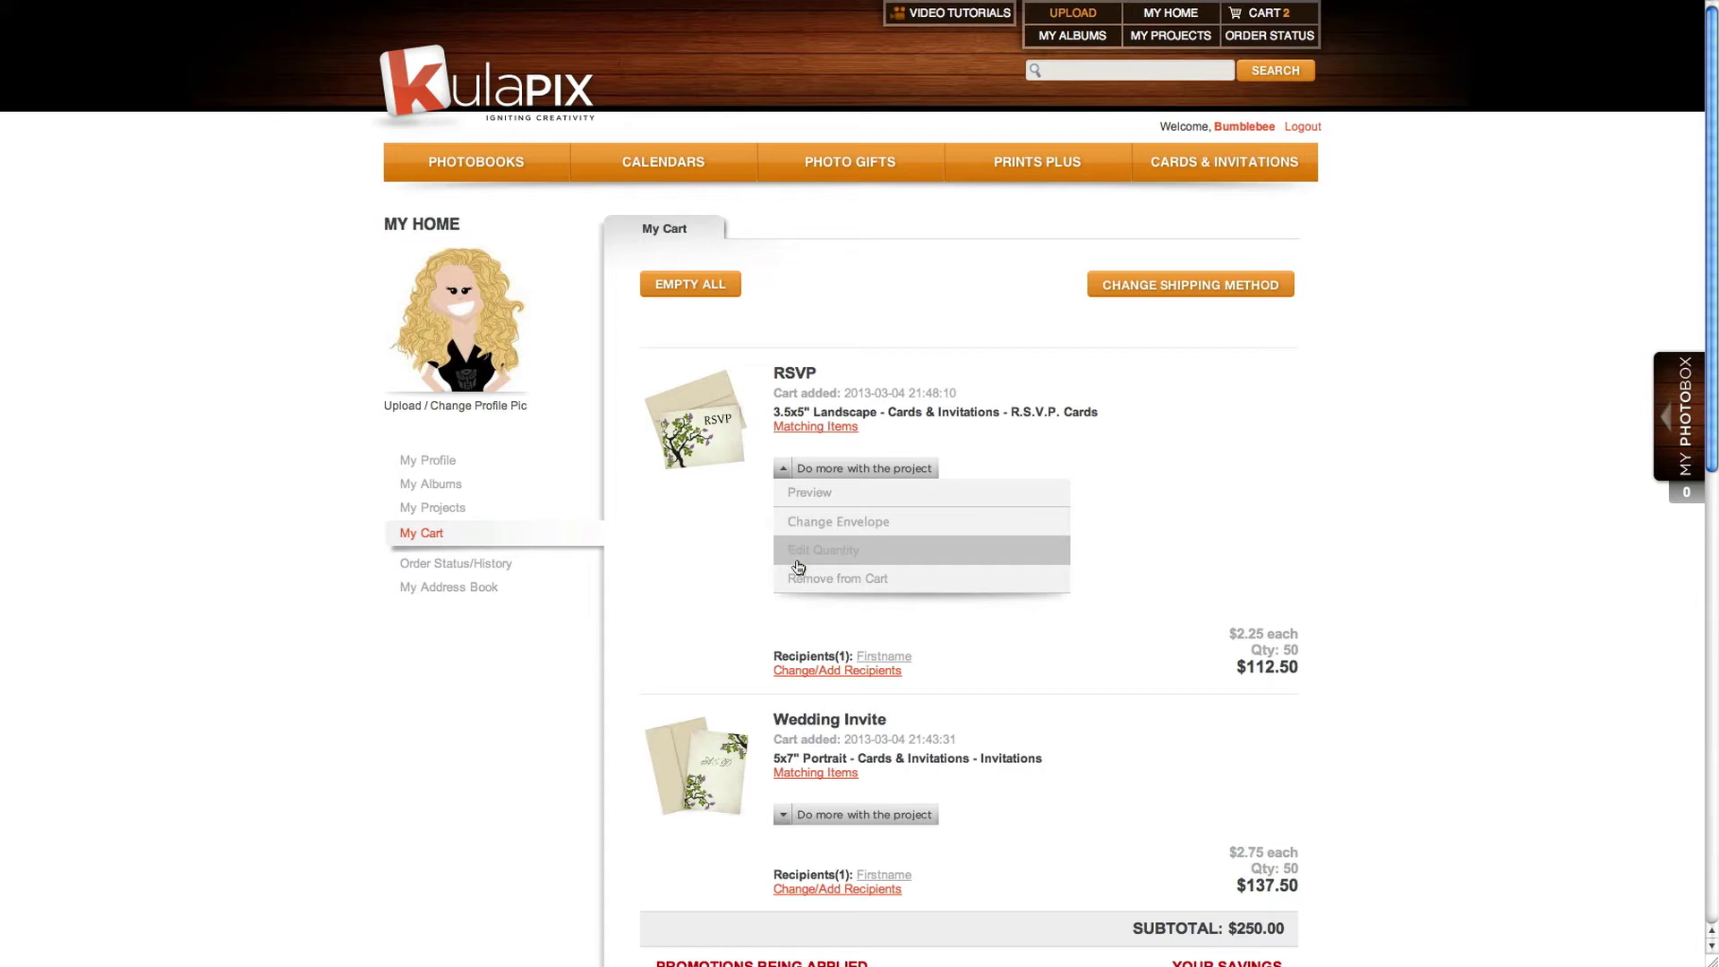
{"action": "left_click", "coordinate": [783, 469]}
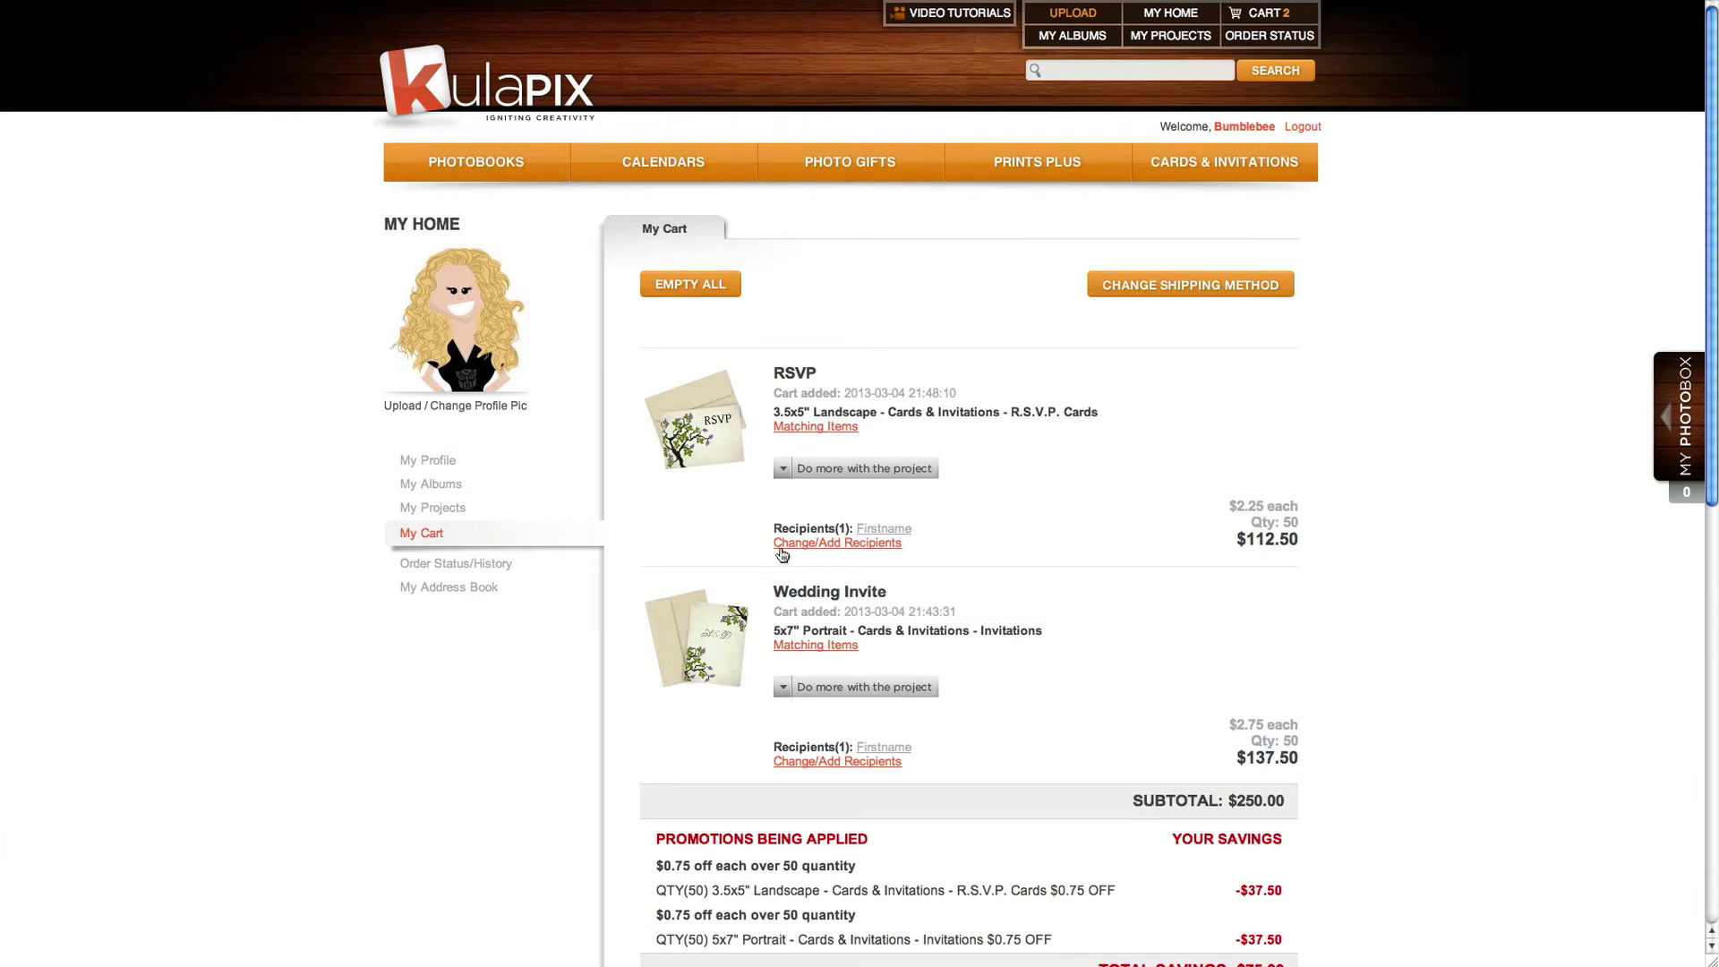
Proceed to checkout with the cart and use the profile address as the billing address
{"action": "scroll", "coordinate": [1162, 410], "scroll_direction": "down", "scroll_amount": 5}
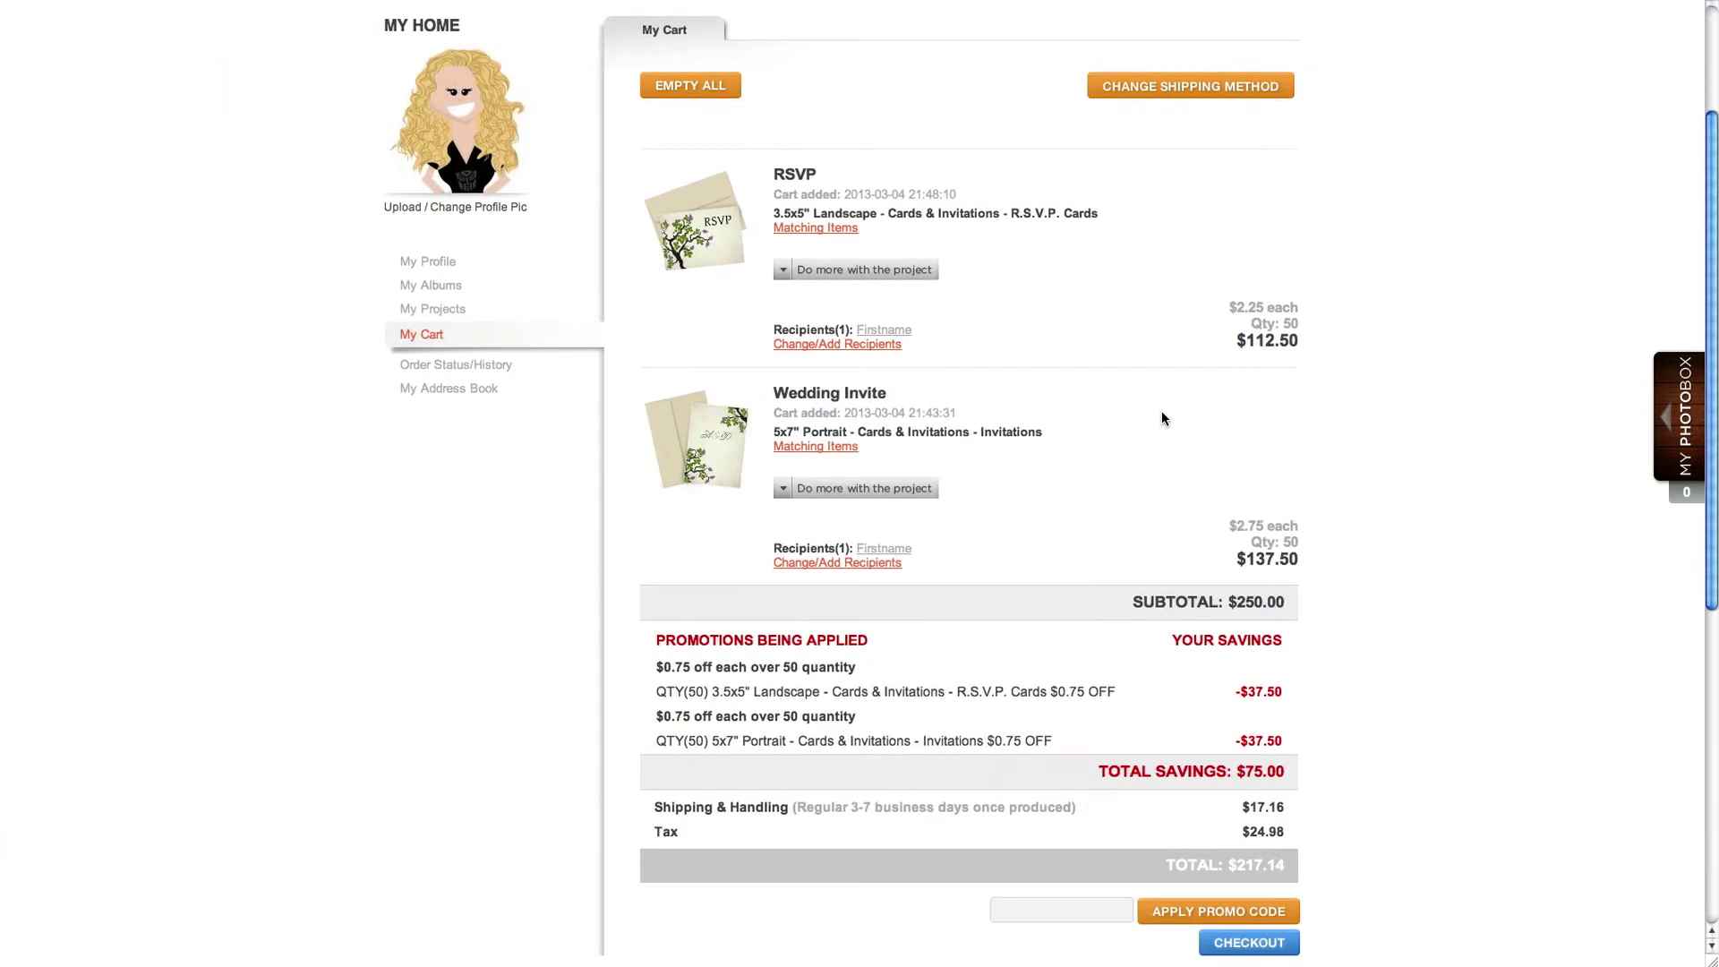
{"action": "left_click", "coordinate": [1249, 887]}
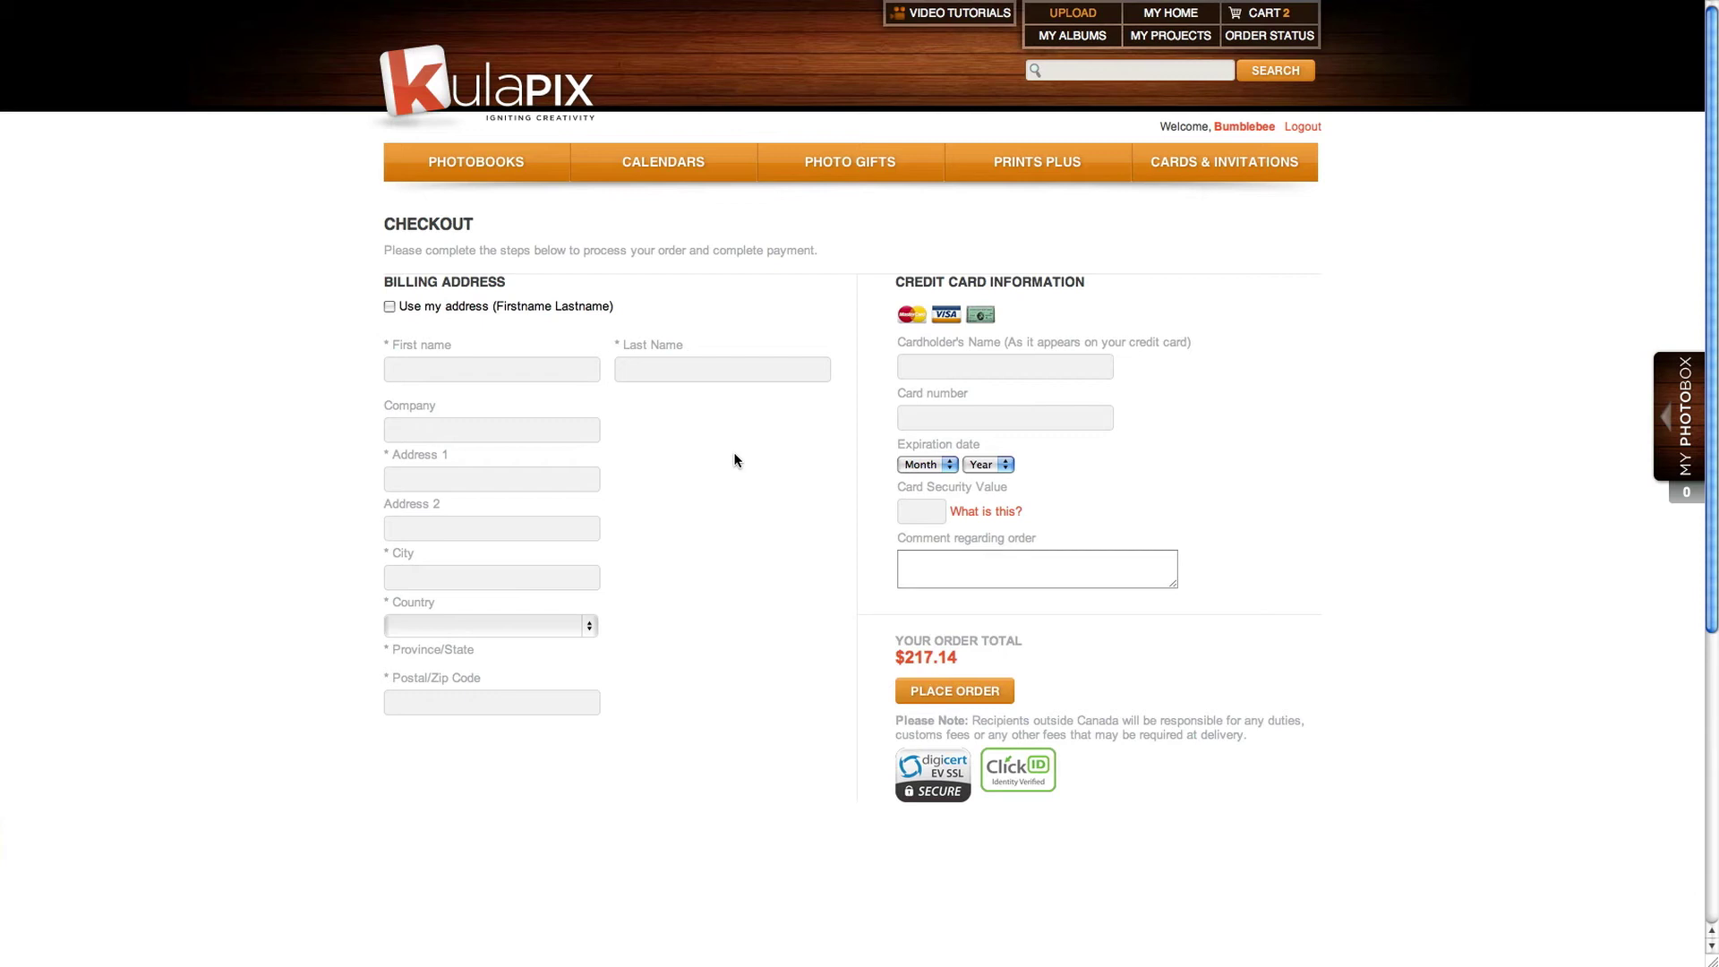
{"action": "left_click", "coordinate": [390, 307]}
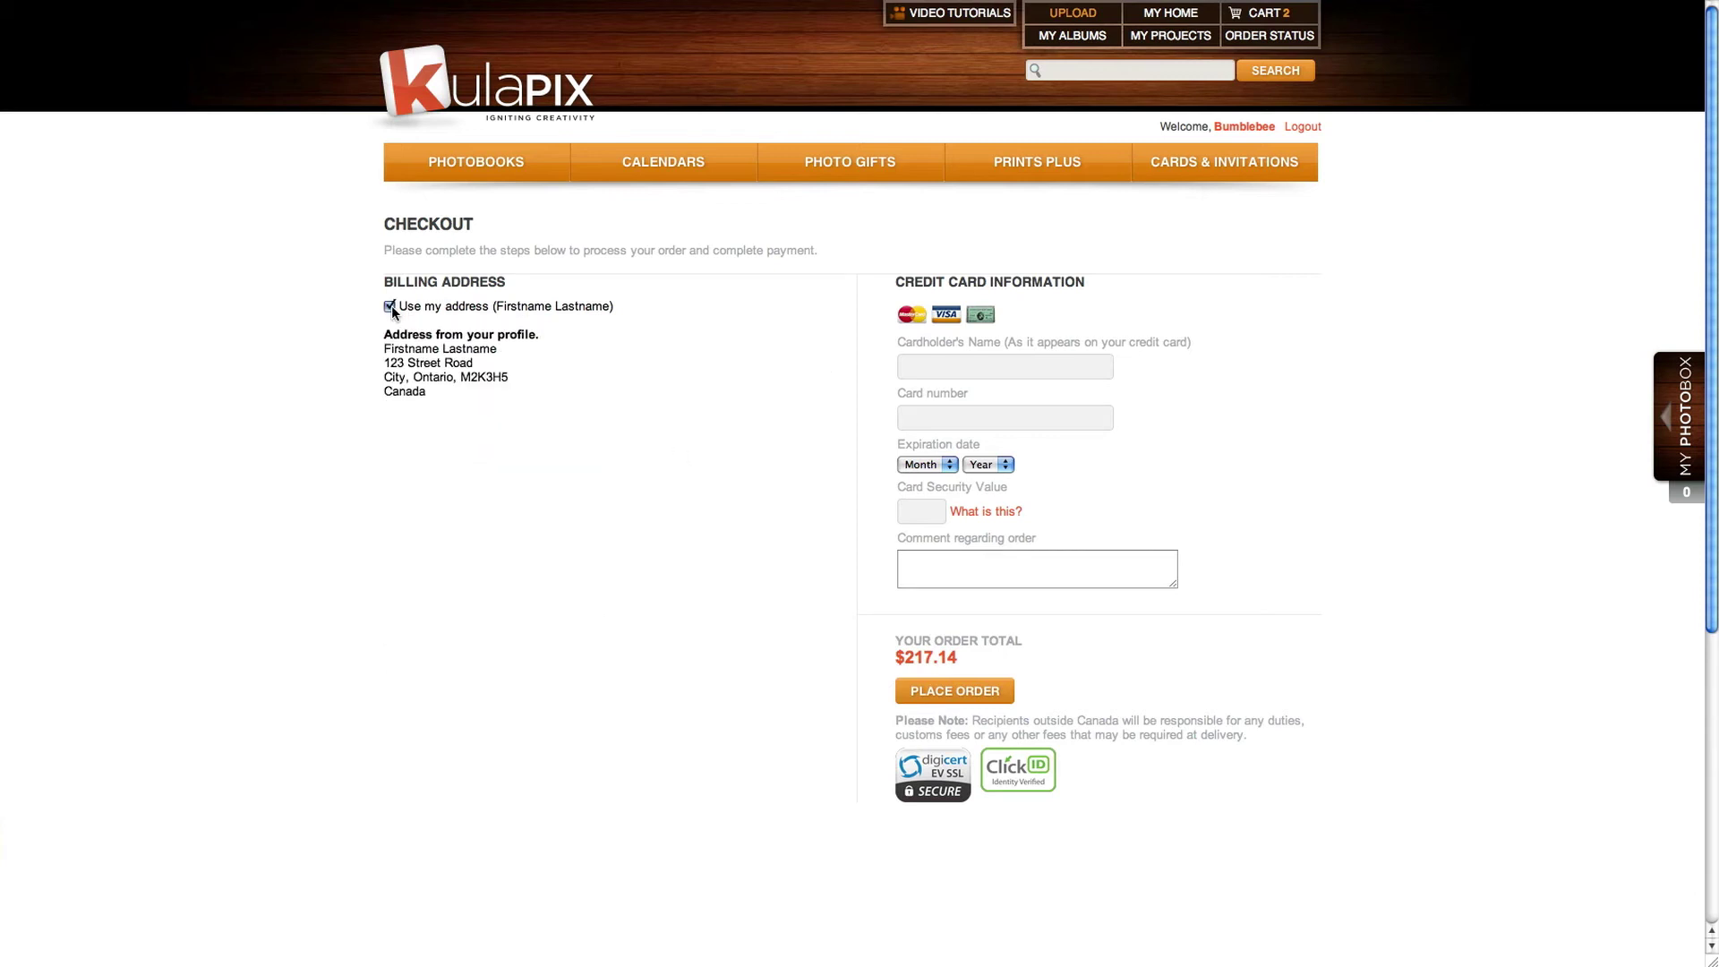